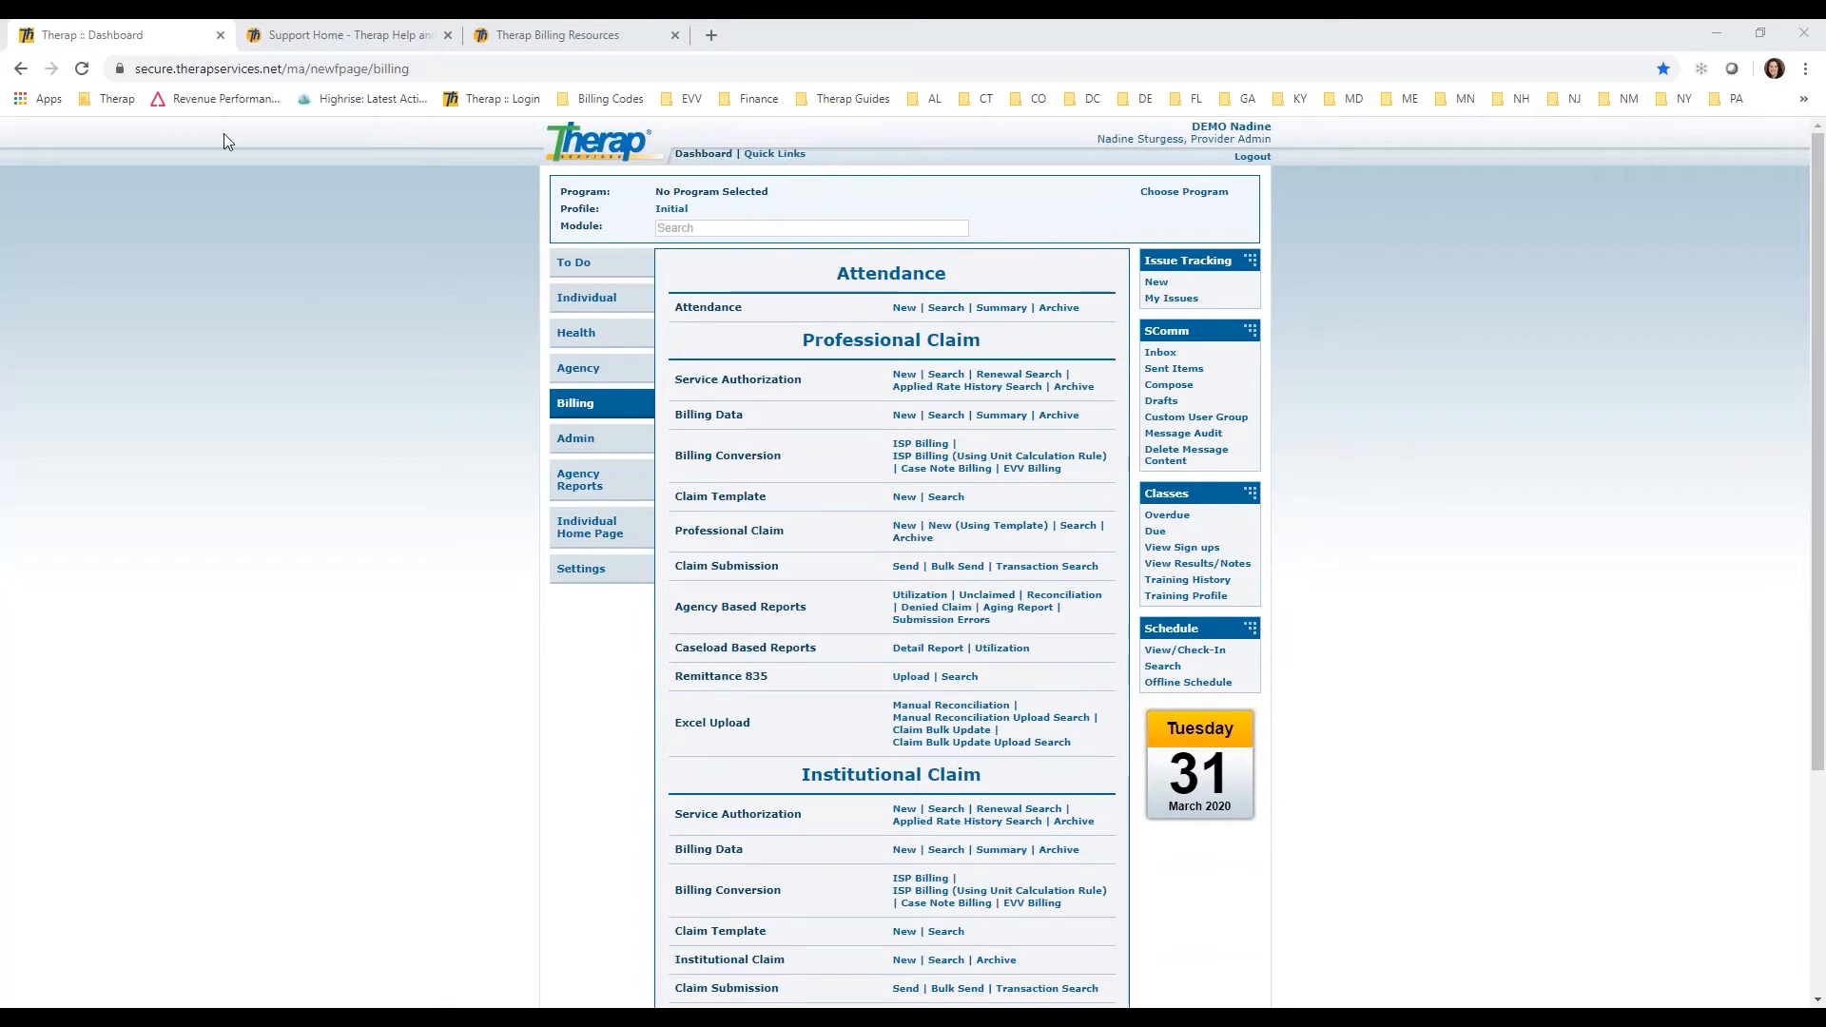
Step: Look through the Therap Help and Support home page, including its training and webinar sections, and view the Billing Resources page
left_click(346, 38)
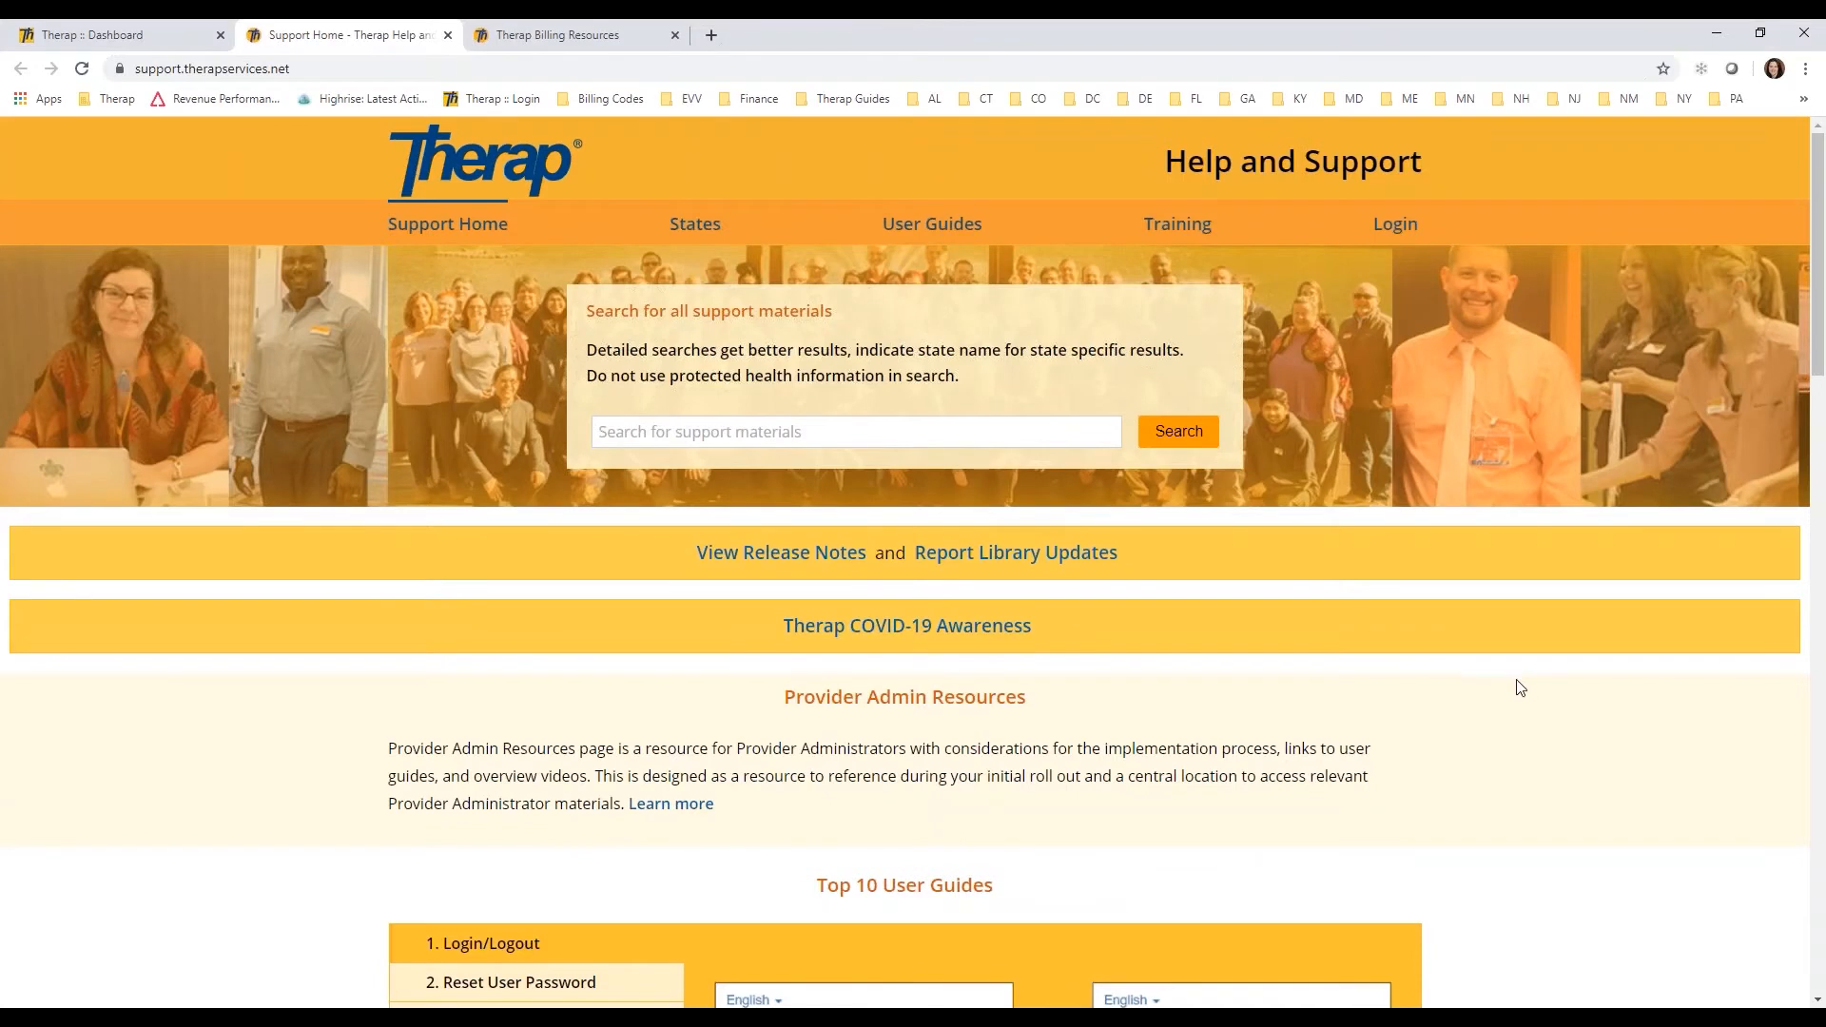
scroll(1520, 681, "down", 4)
scroll(1581, 635, "down", 10)
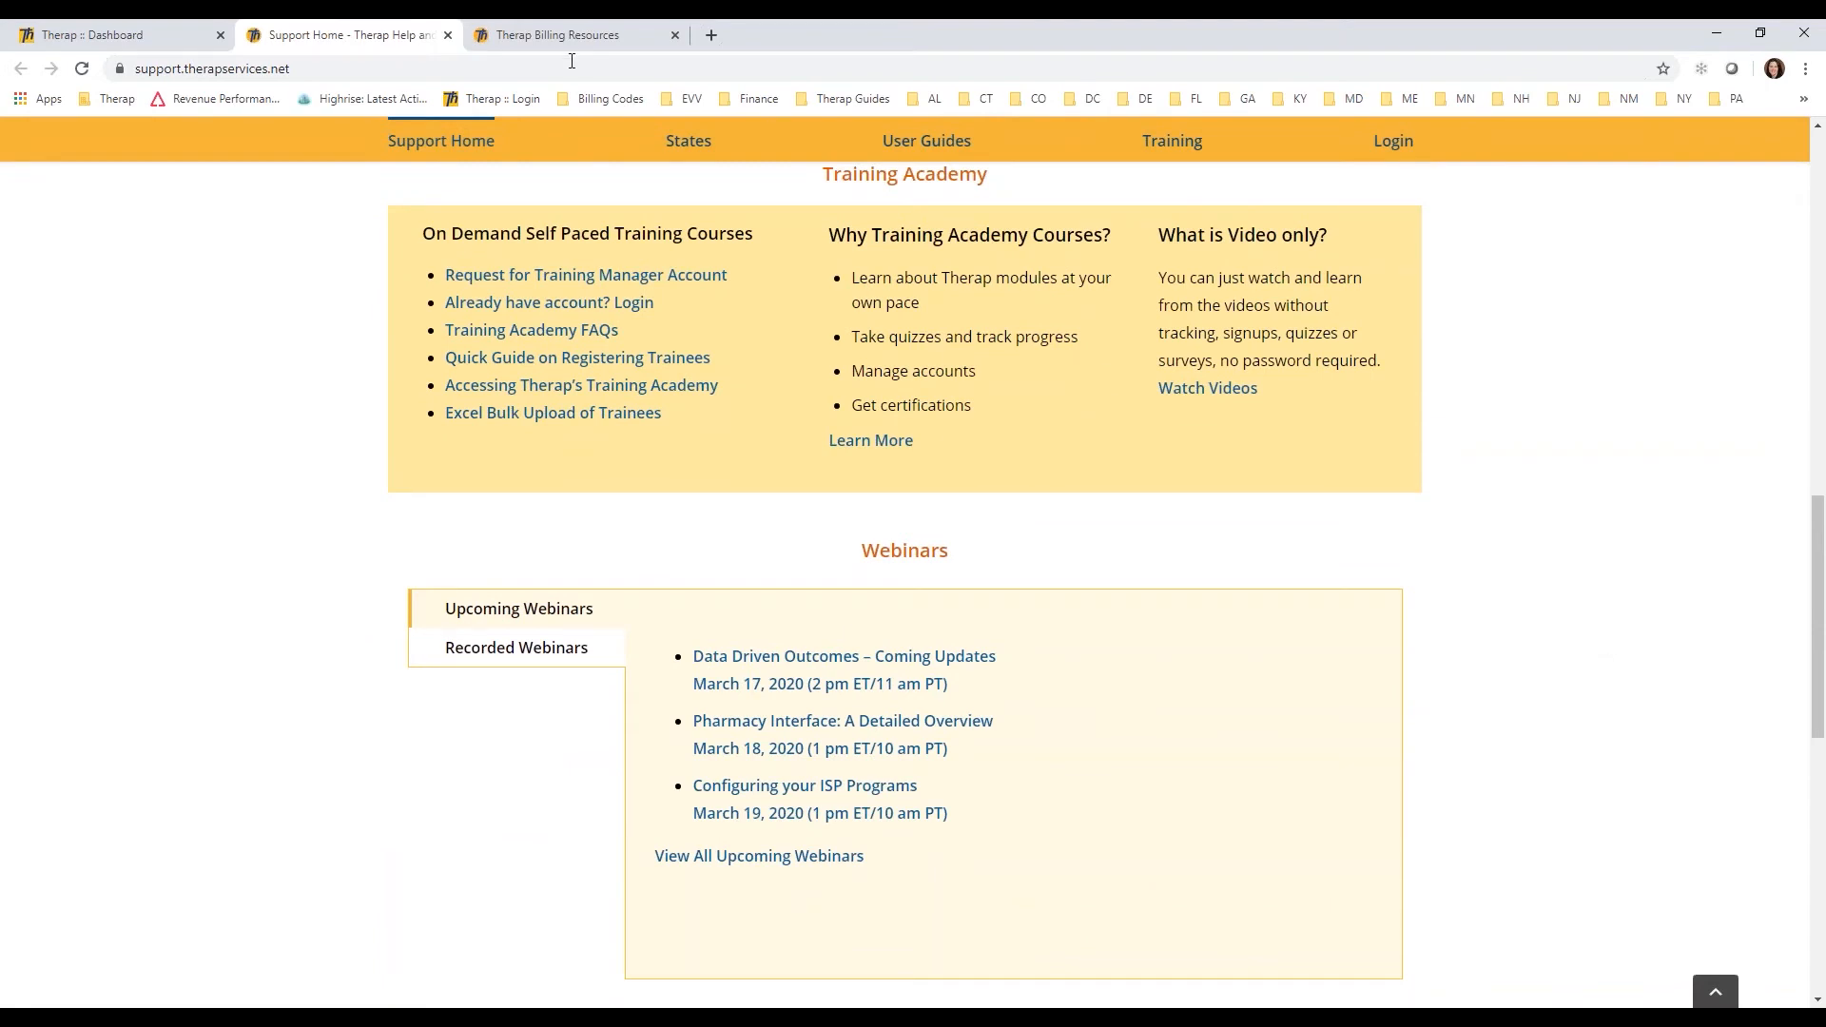
left_click(583, 45)
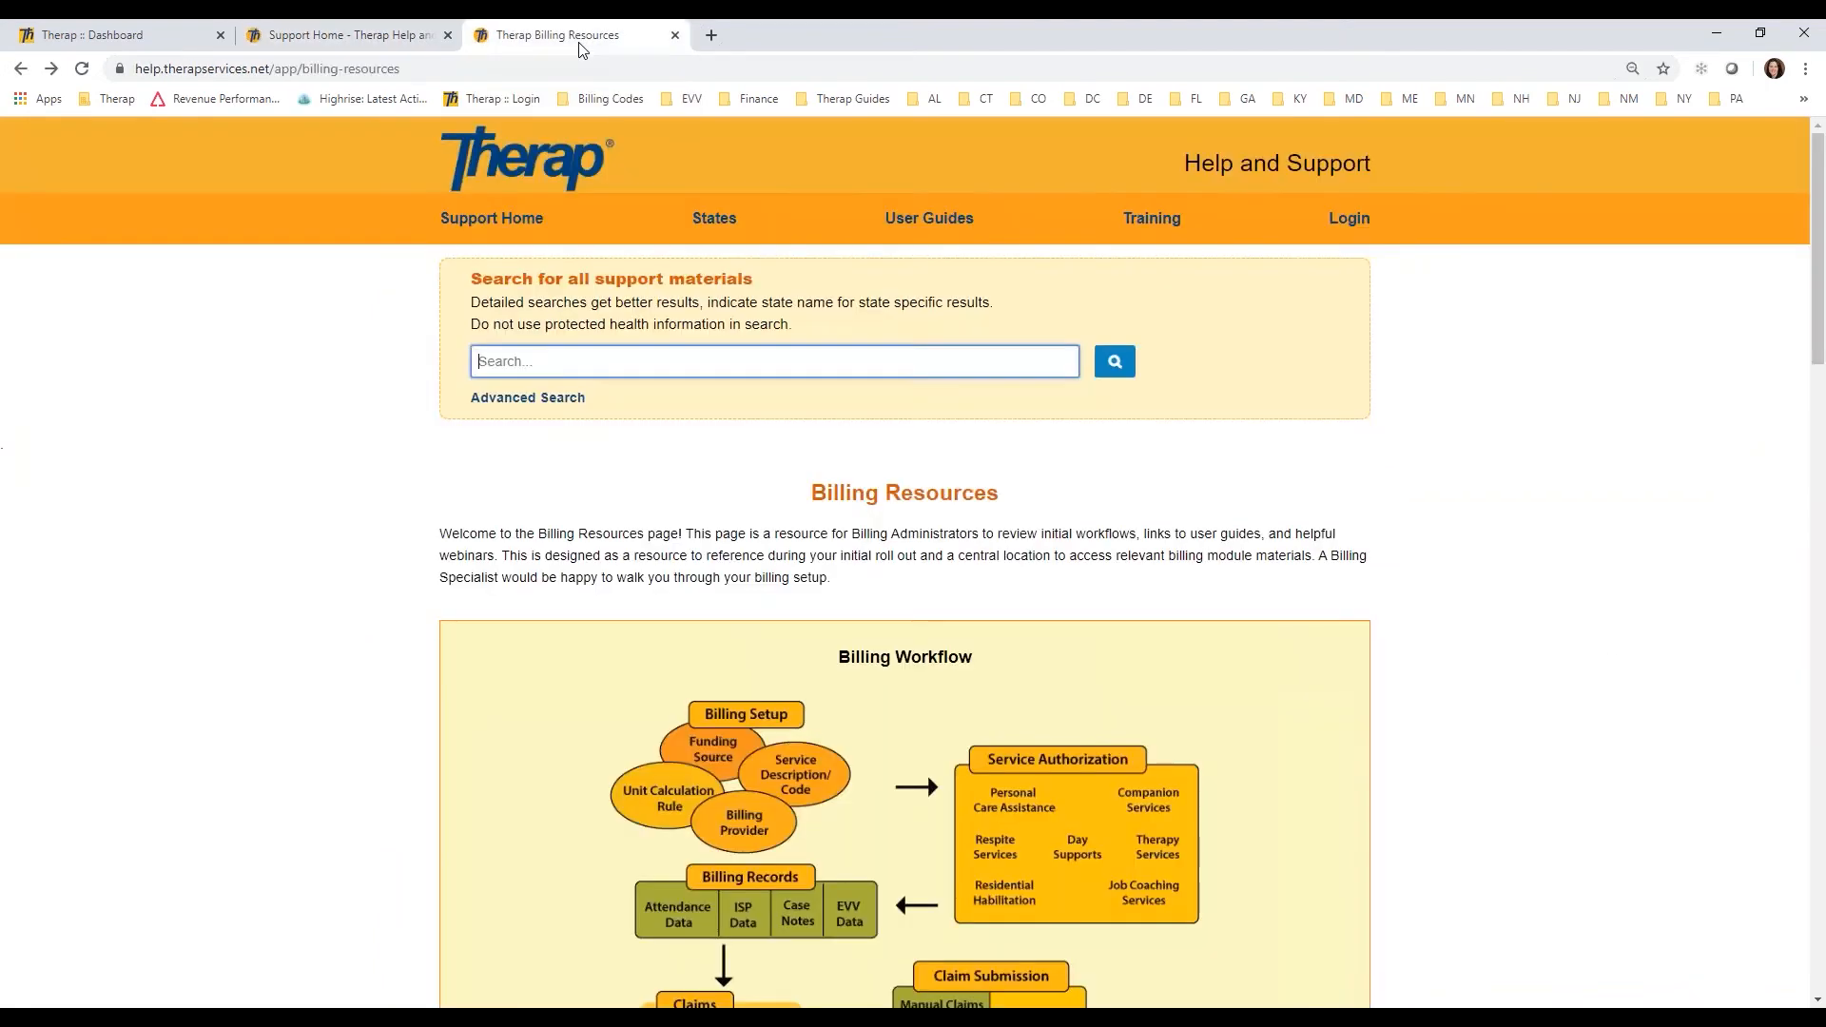
Step: Search the support site for "billing resources" and open the Billing Resources page to review its user guides
left_click(377, 38)
left_click_drag(1818, 704, 1750, 314)
type("bill")
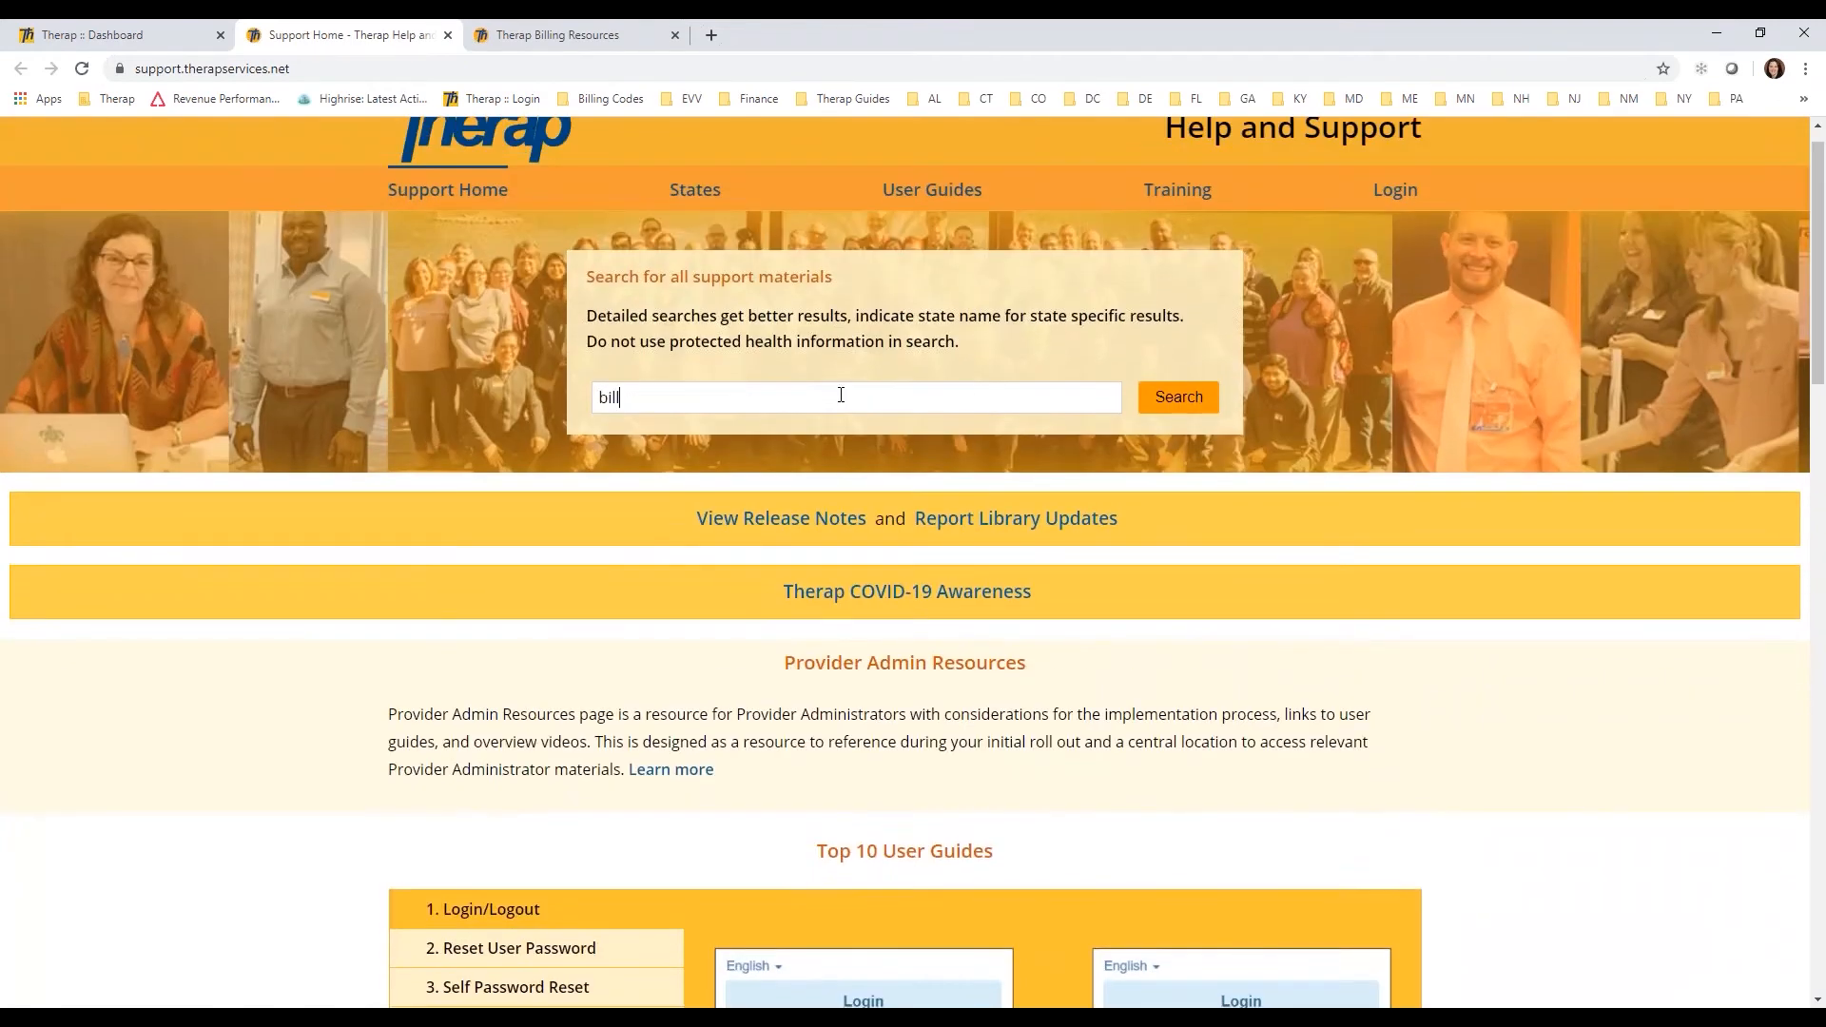
type("ing resources")
left_click(1192, 407)
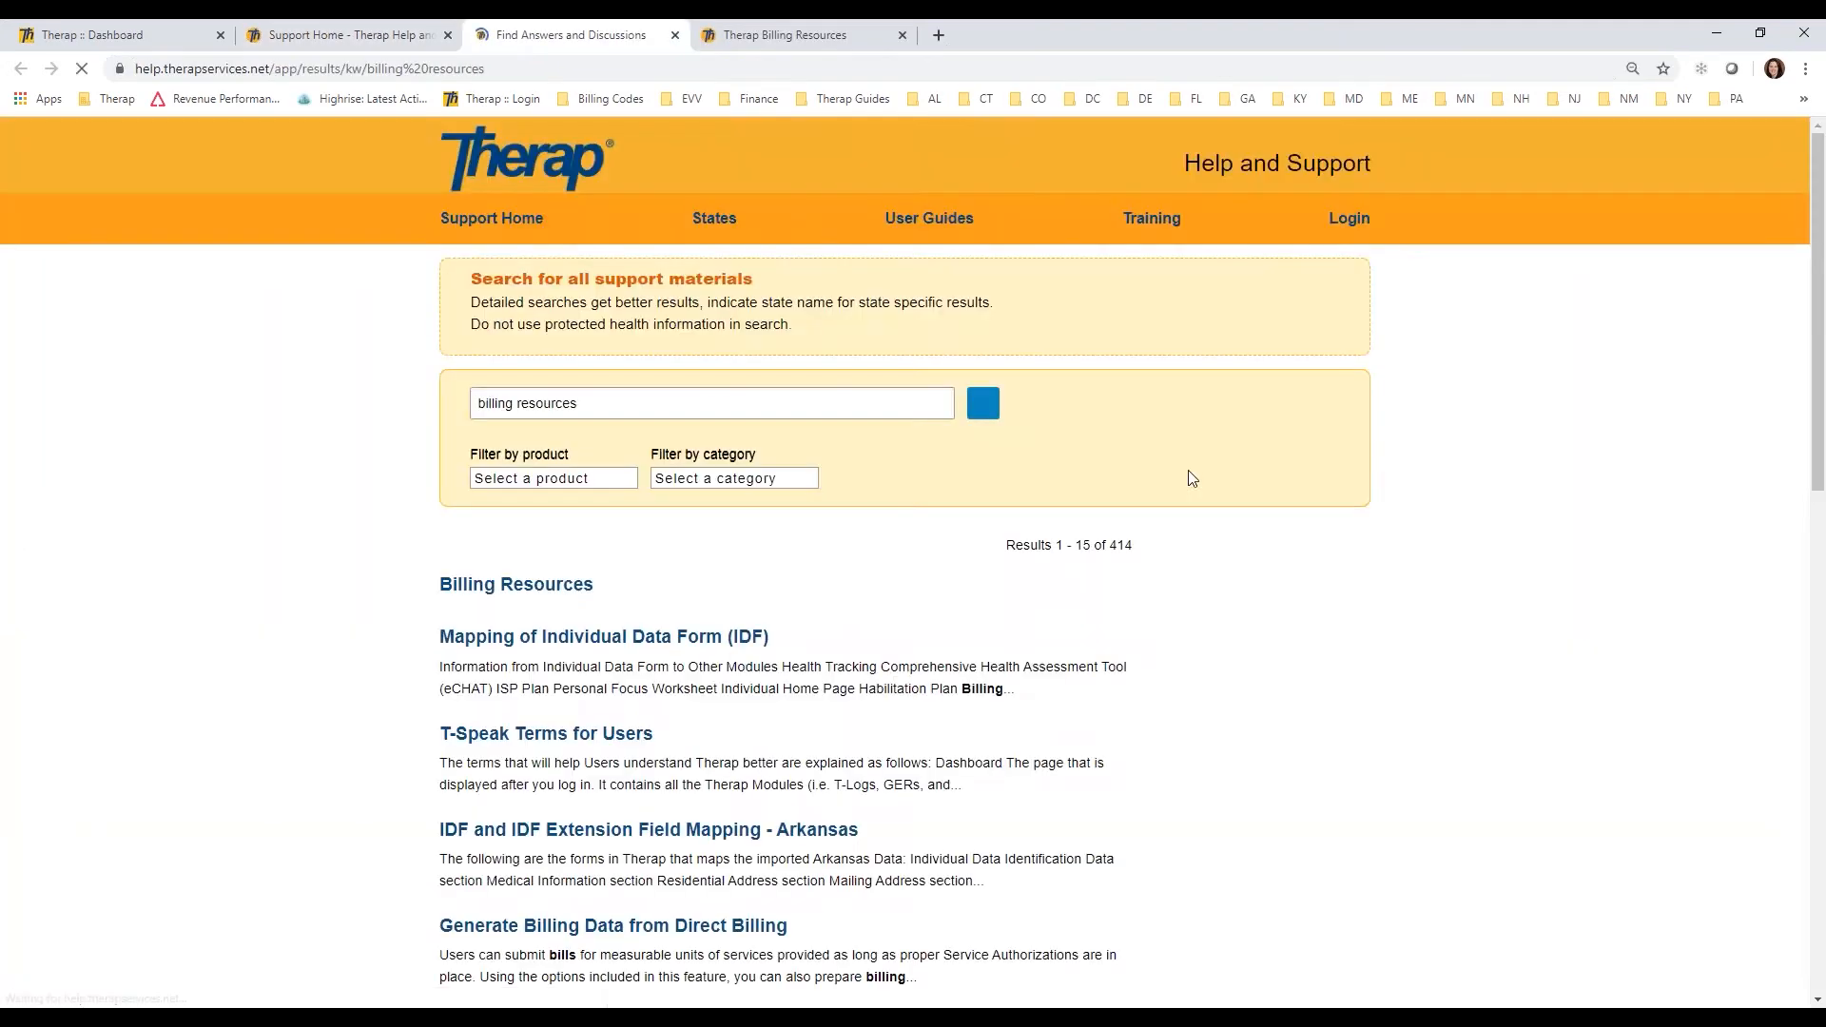
left_click(530, 592)
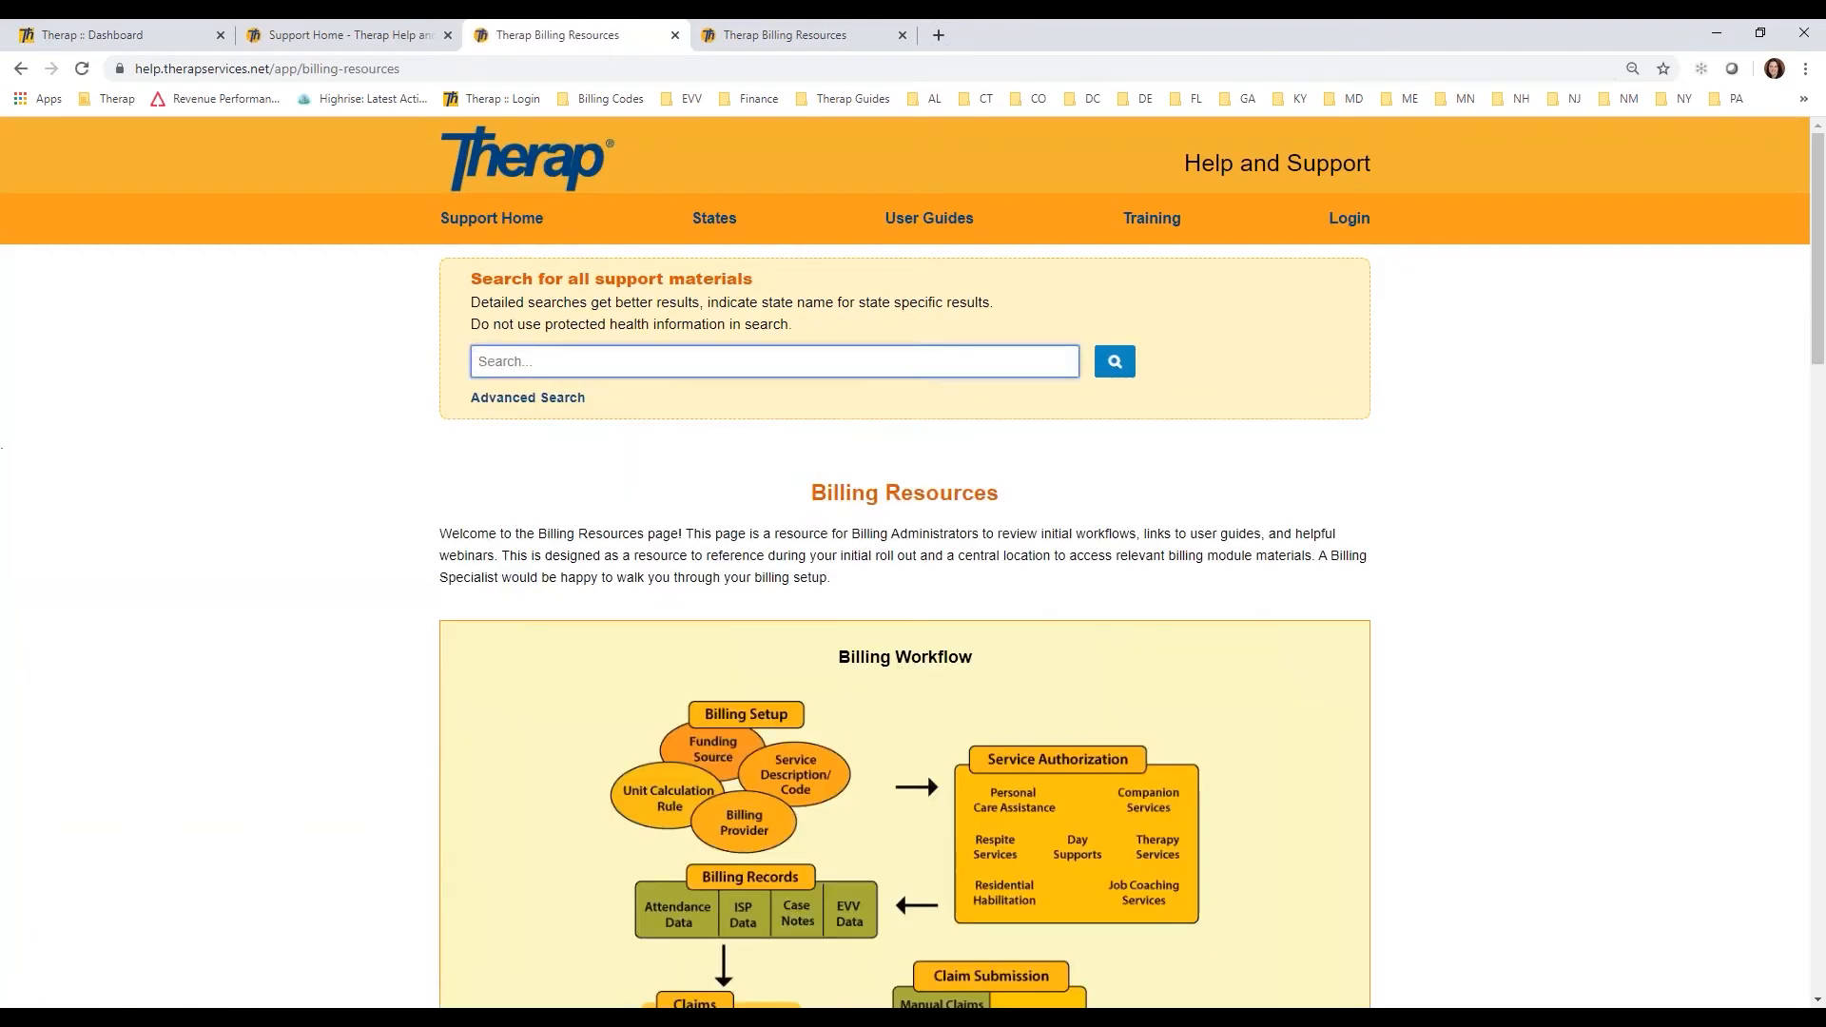
left_click_drag(1819, 221, 1819, 503)
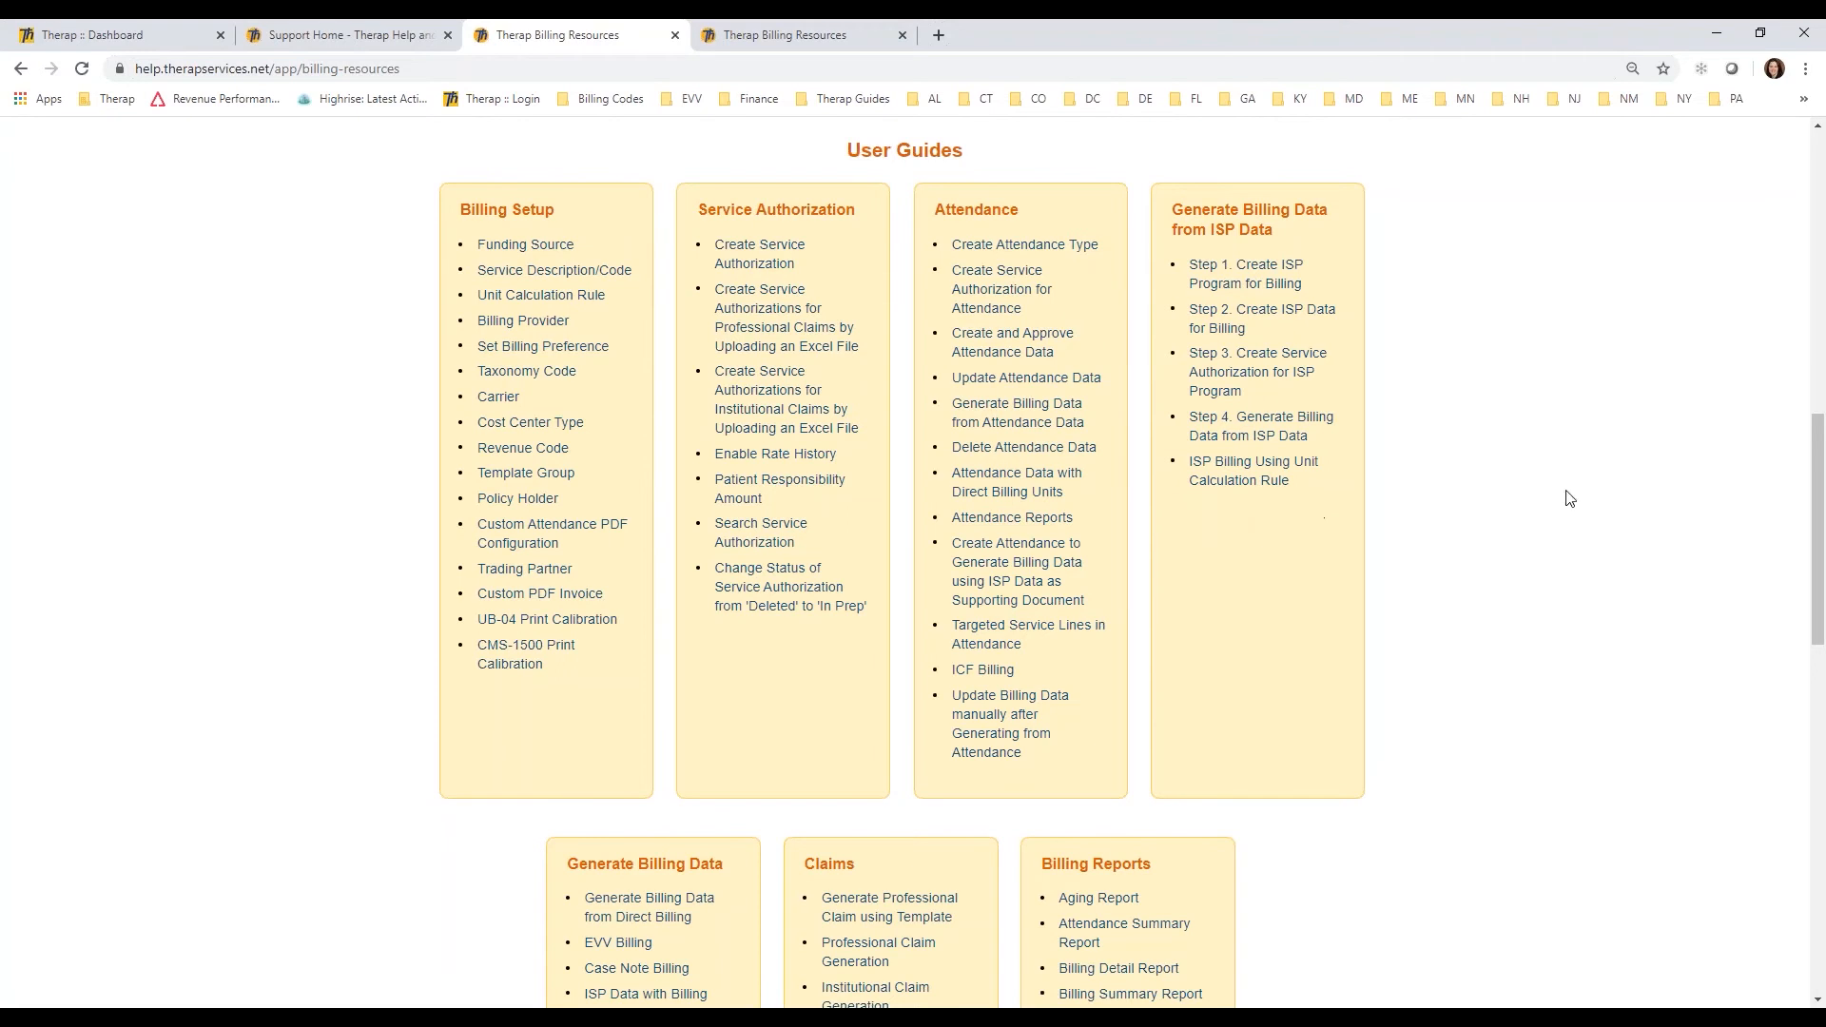
left_click_drag(1818, 533, 1782, 227)
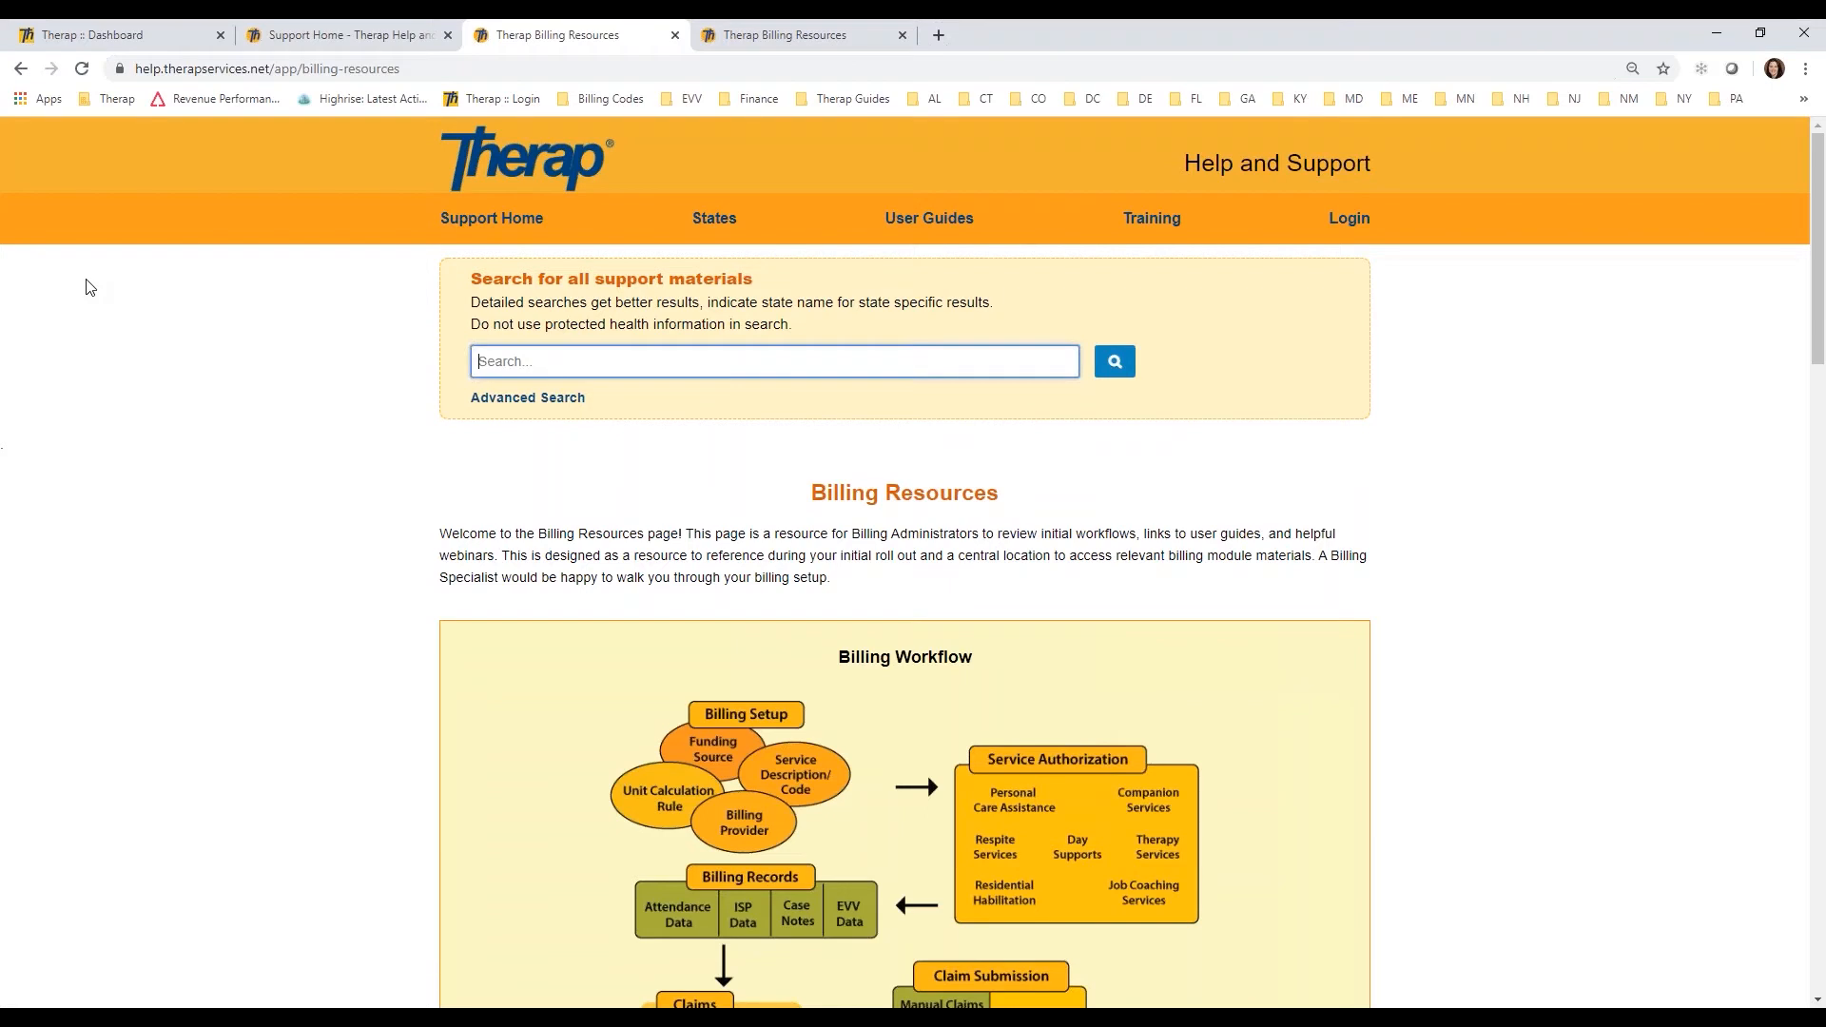
Step: From the dashboard, open the professional claim ISP Billing conversion and set its date range from 01/01/2020 to 01/31/2020
left_click(142, 43)
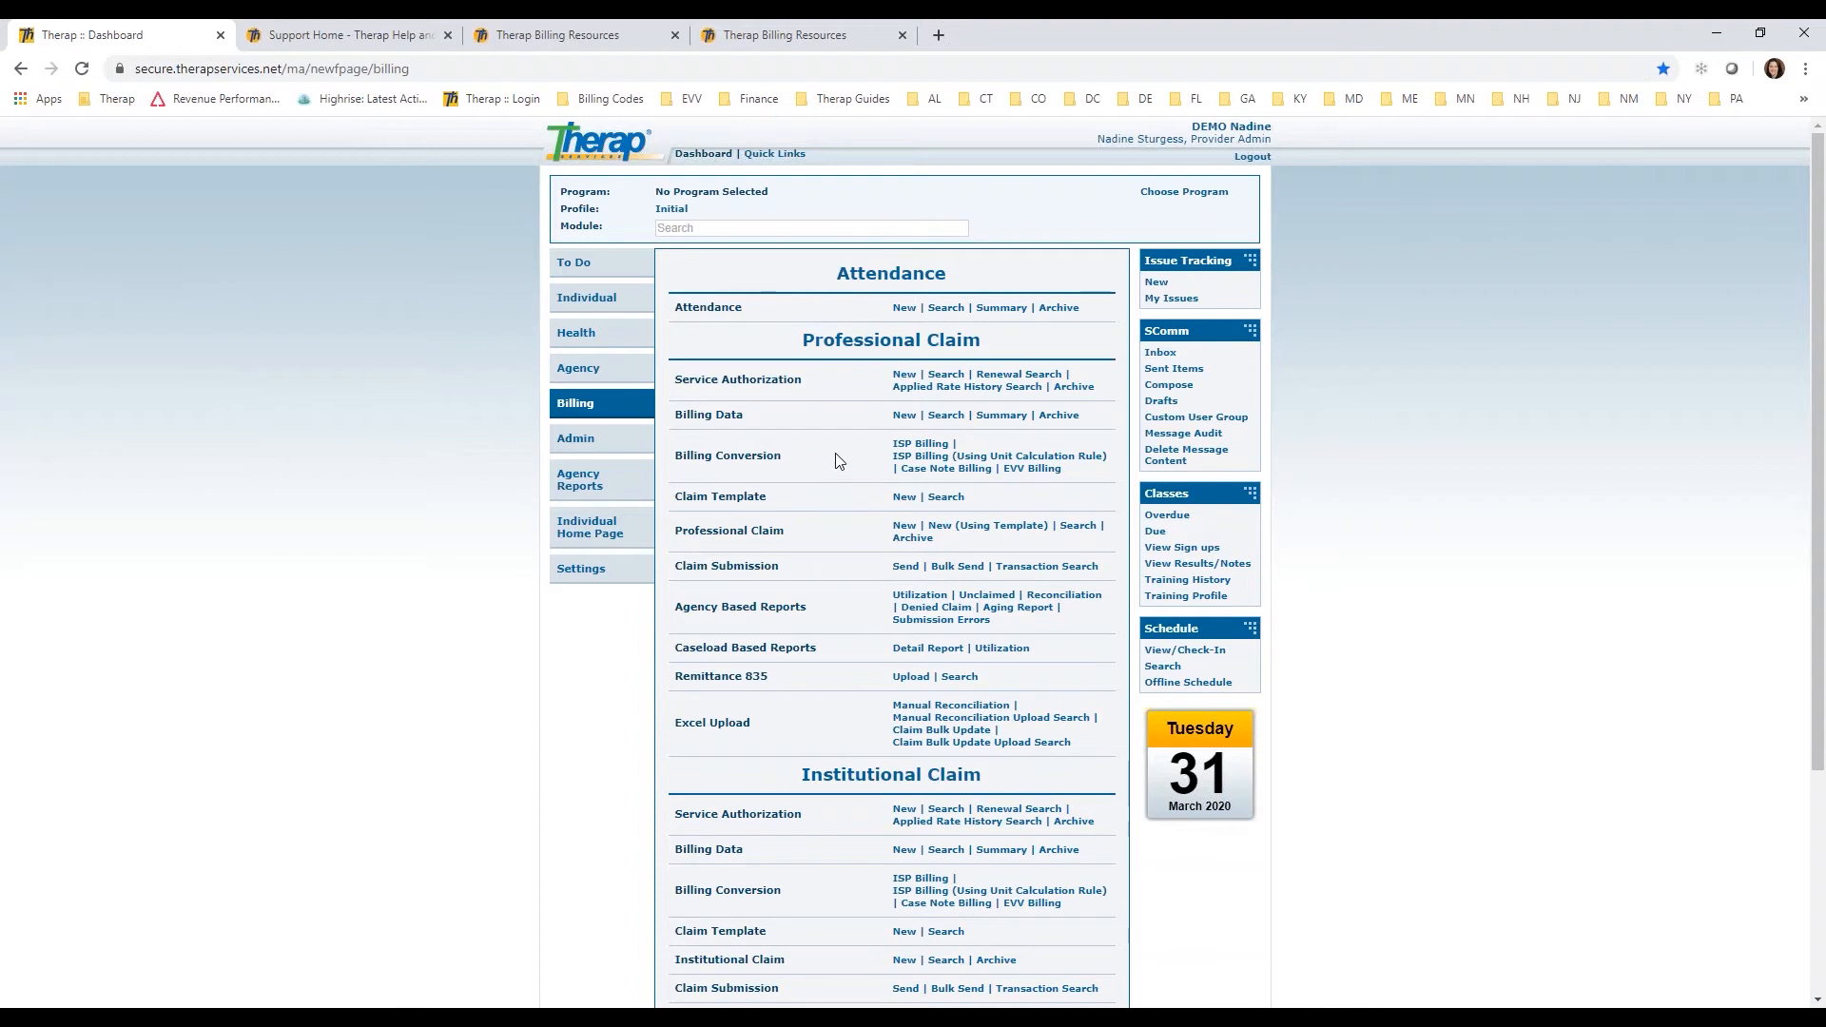
left_click(921, 444)
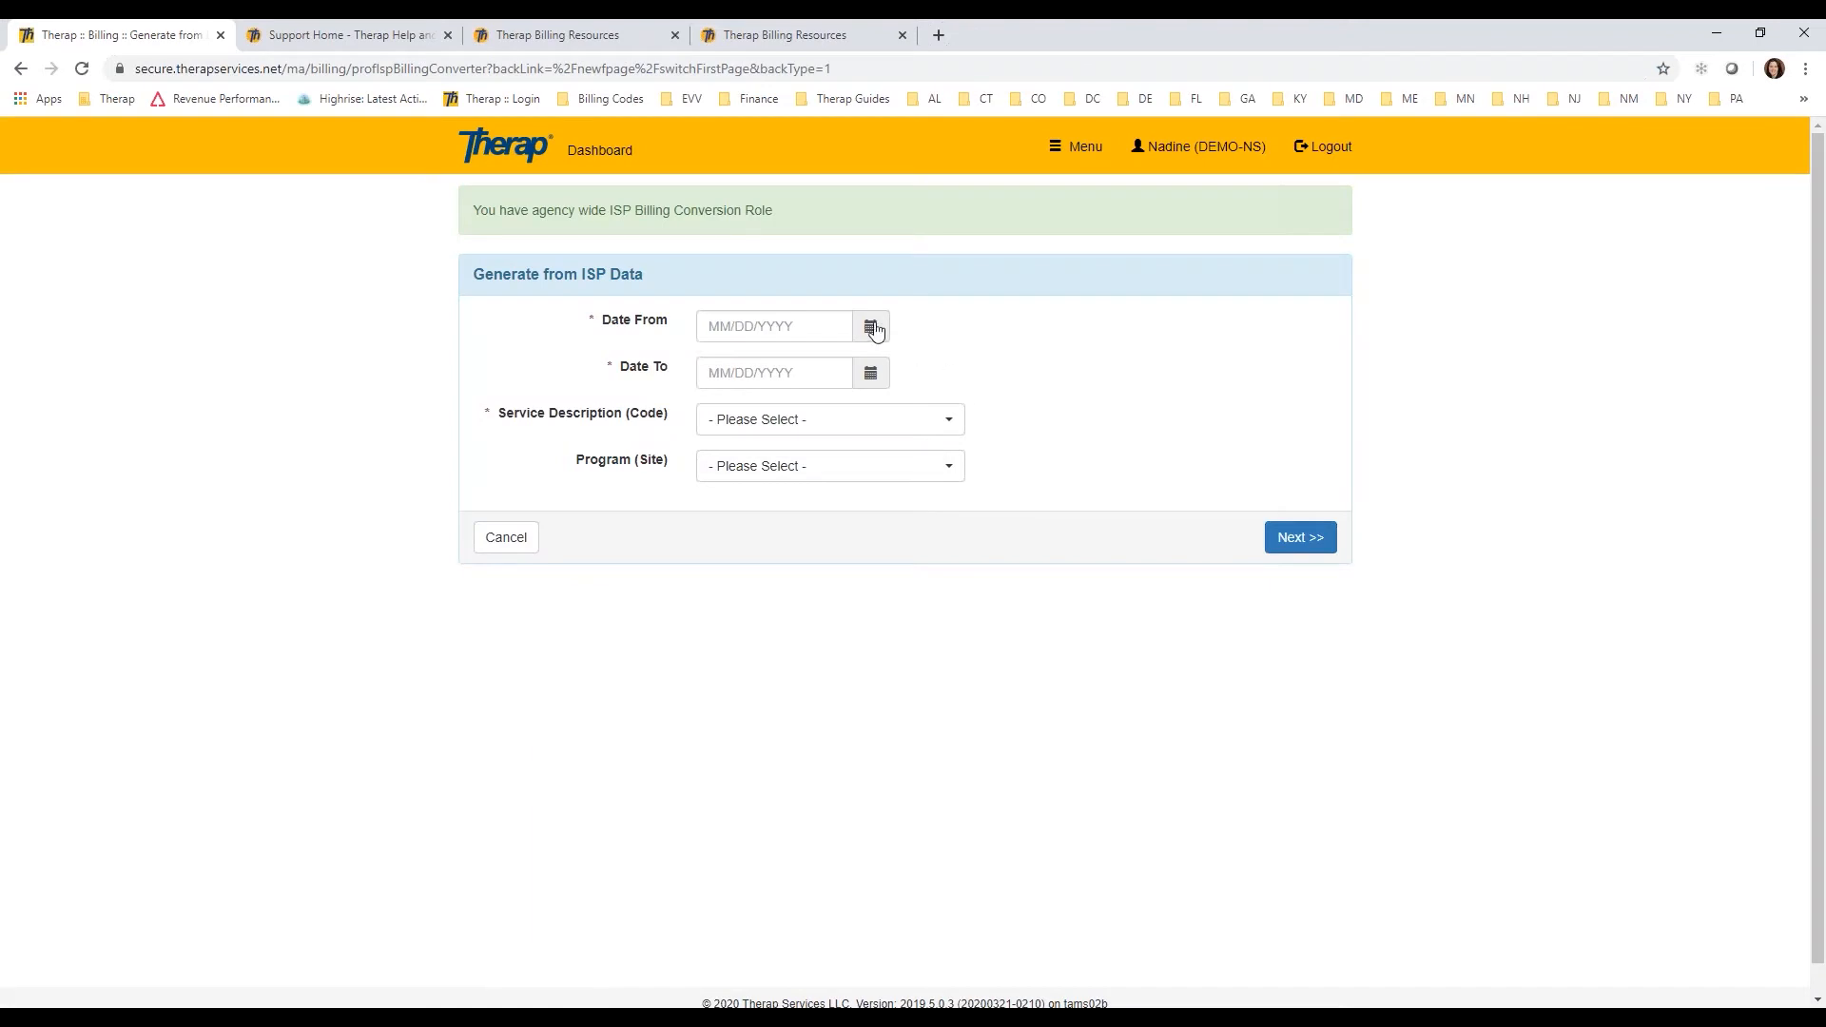
left_click(873, 328)
left_click(792, 366)
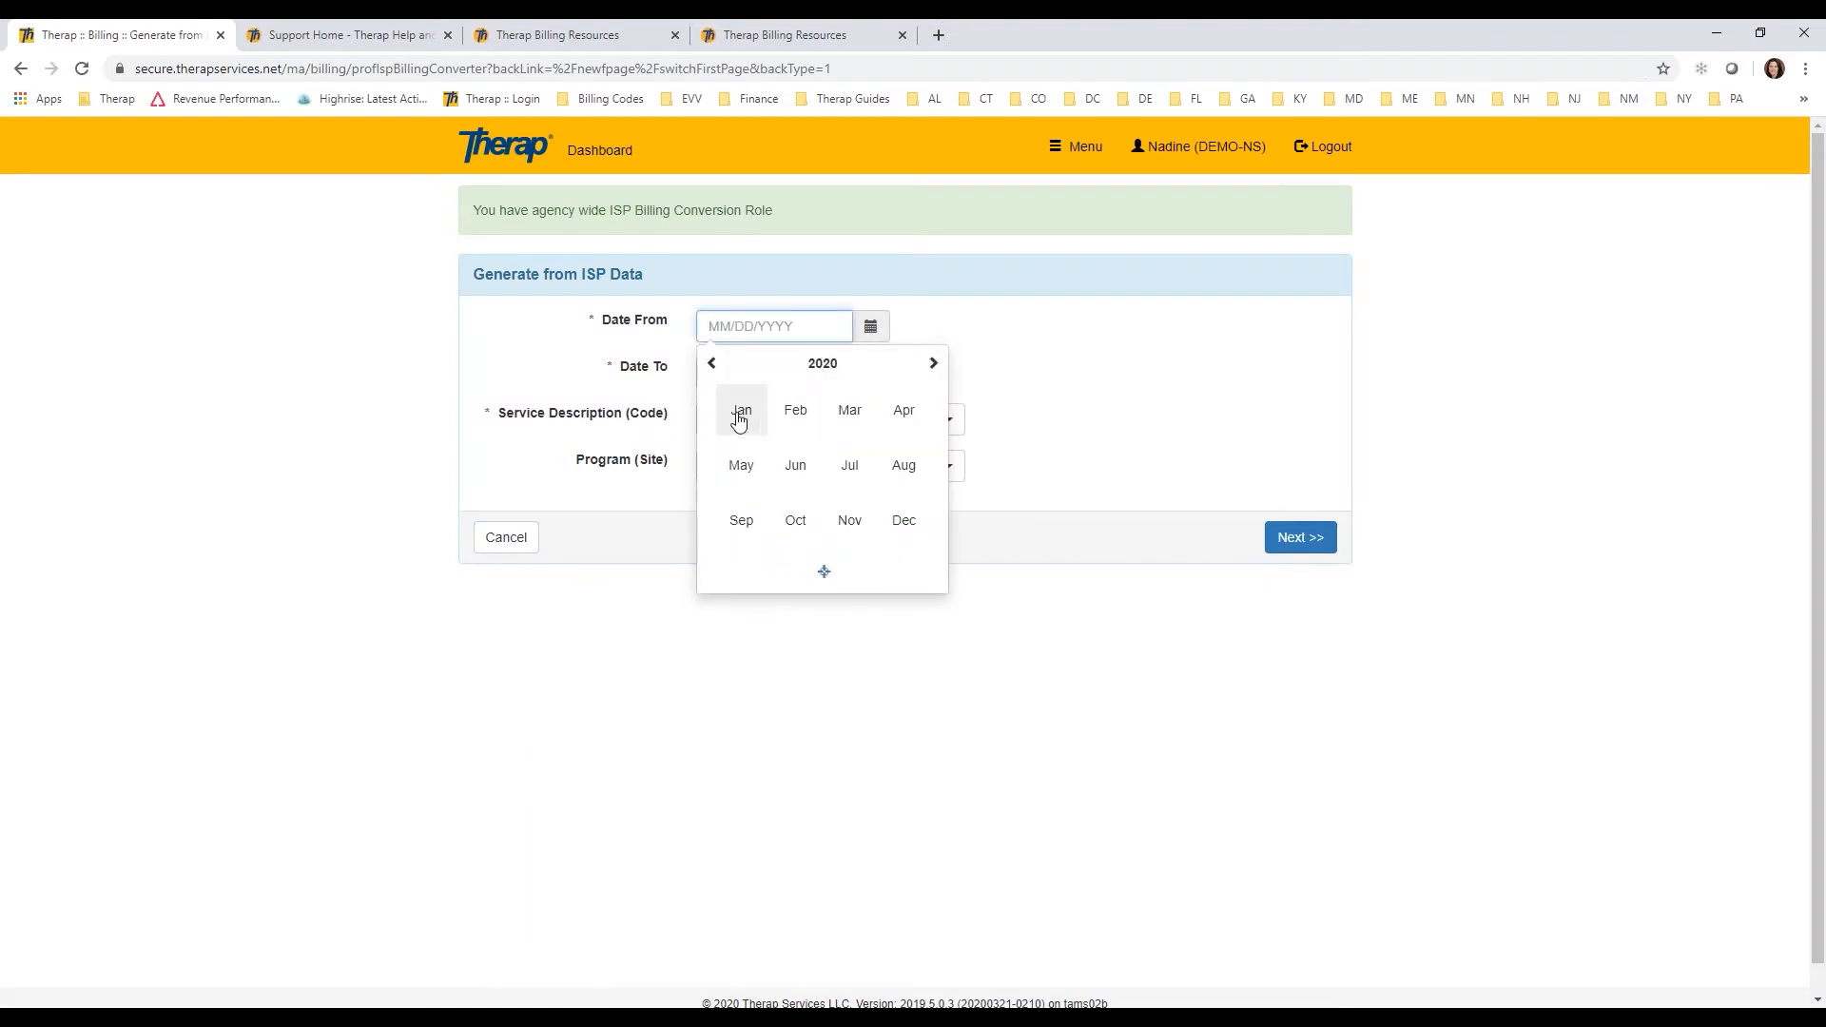
left_click(739, 420)
left_click(822, 420)
left_click(863, 374)
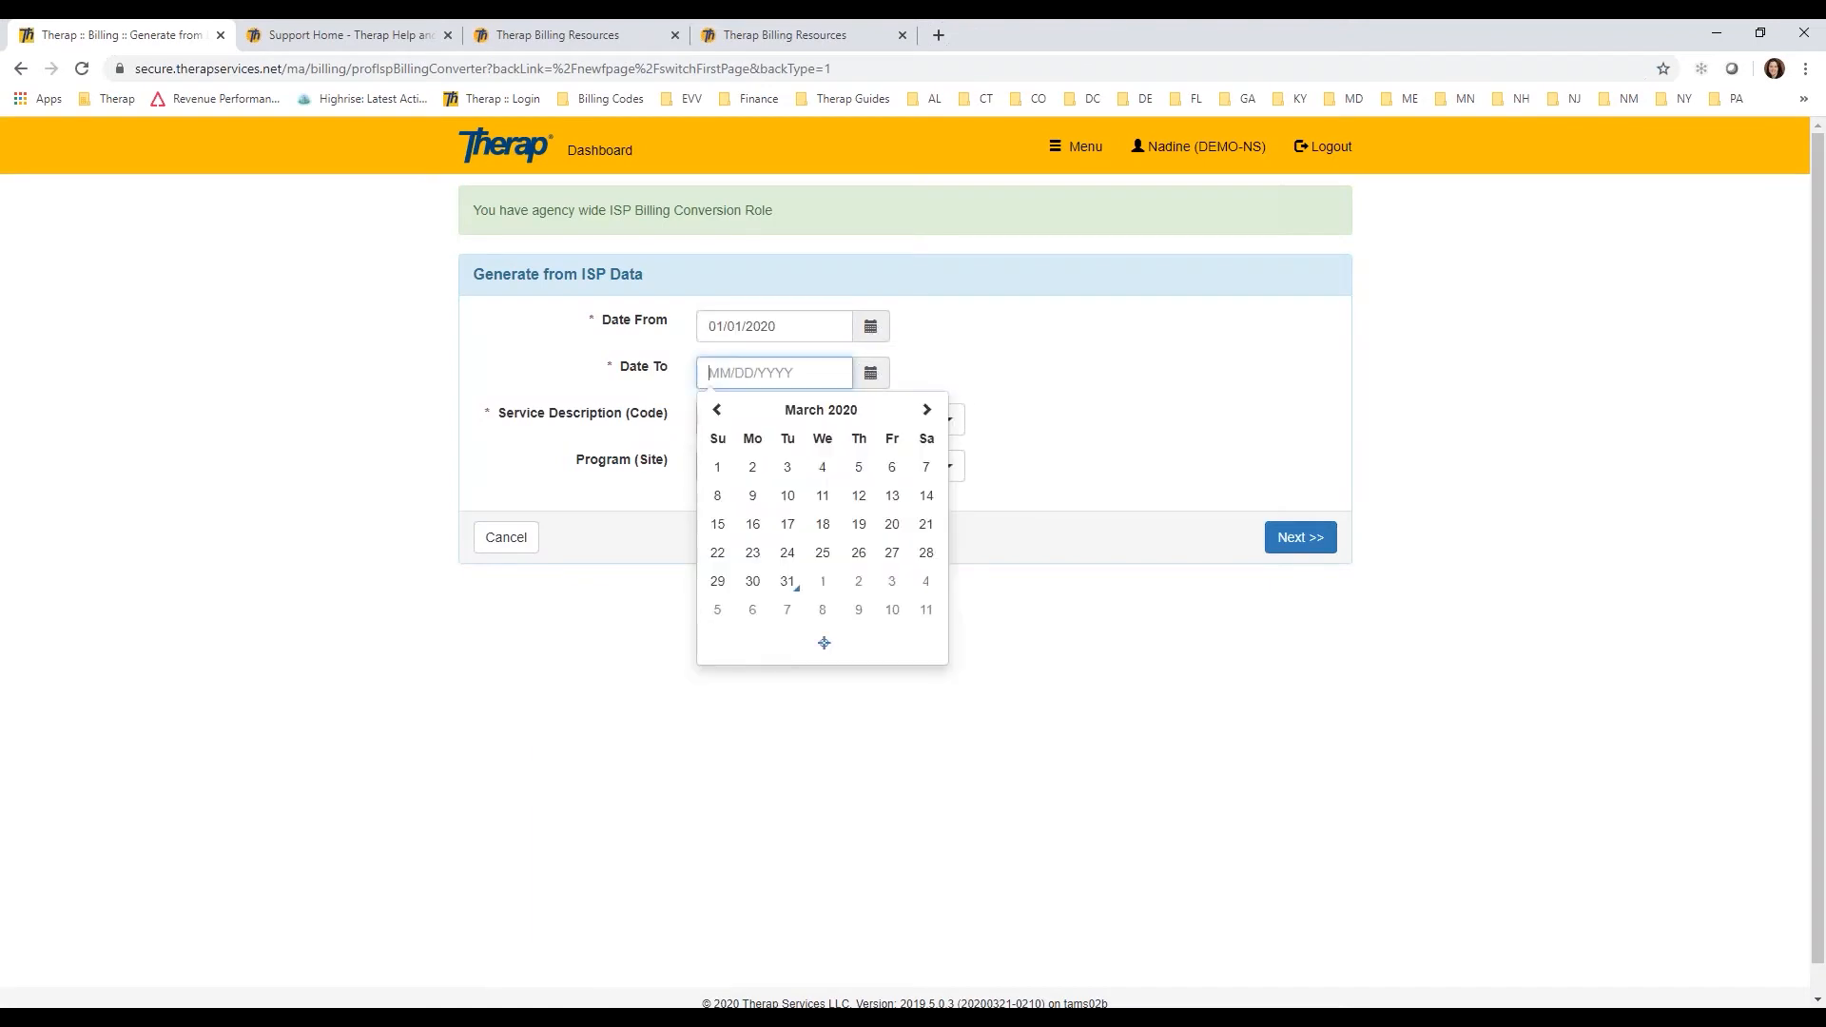
left_click(718, 410)
left_click(721, 412)
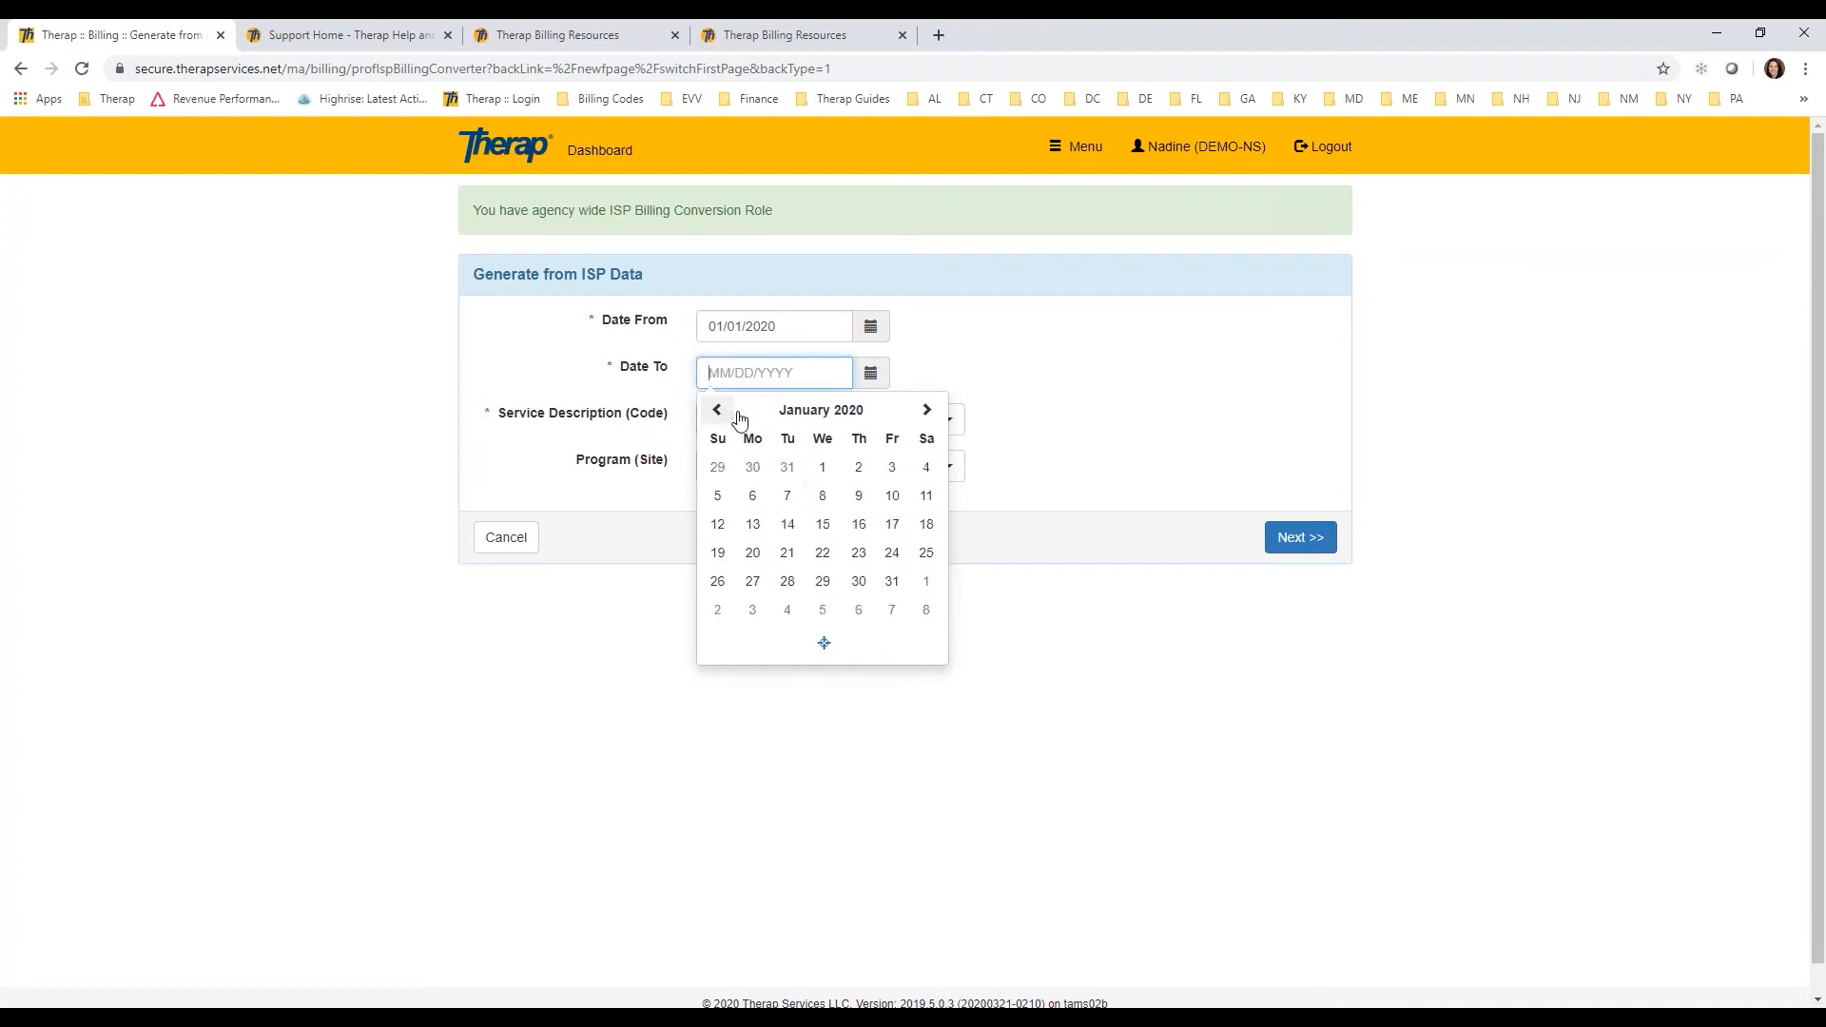
left_click(892, 581)
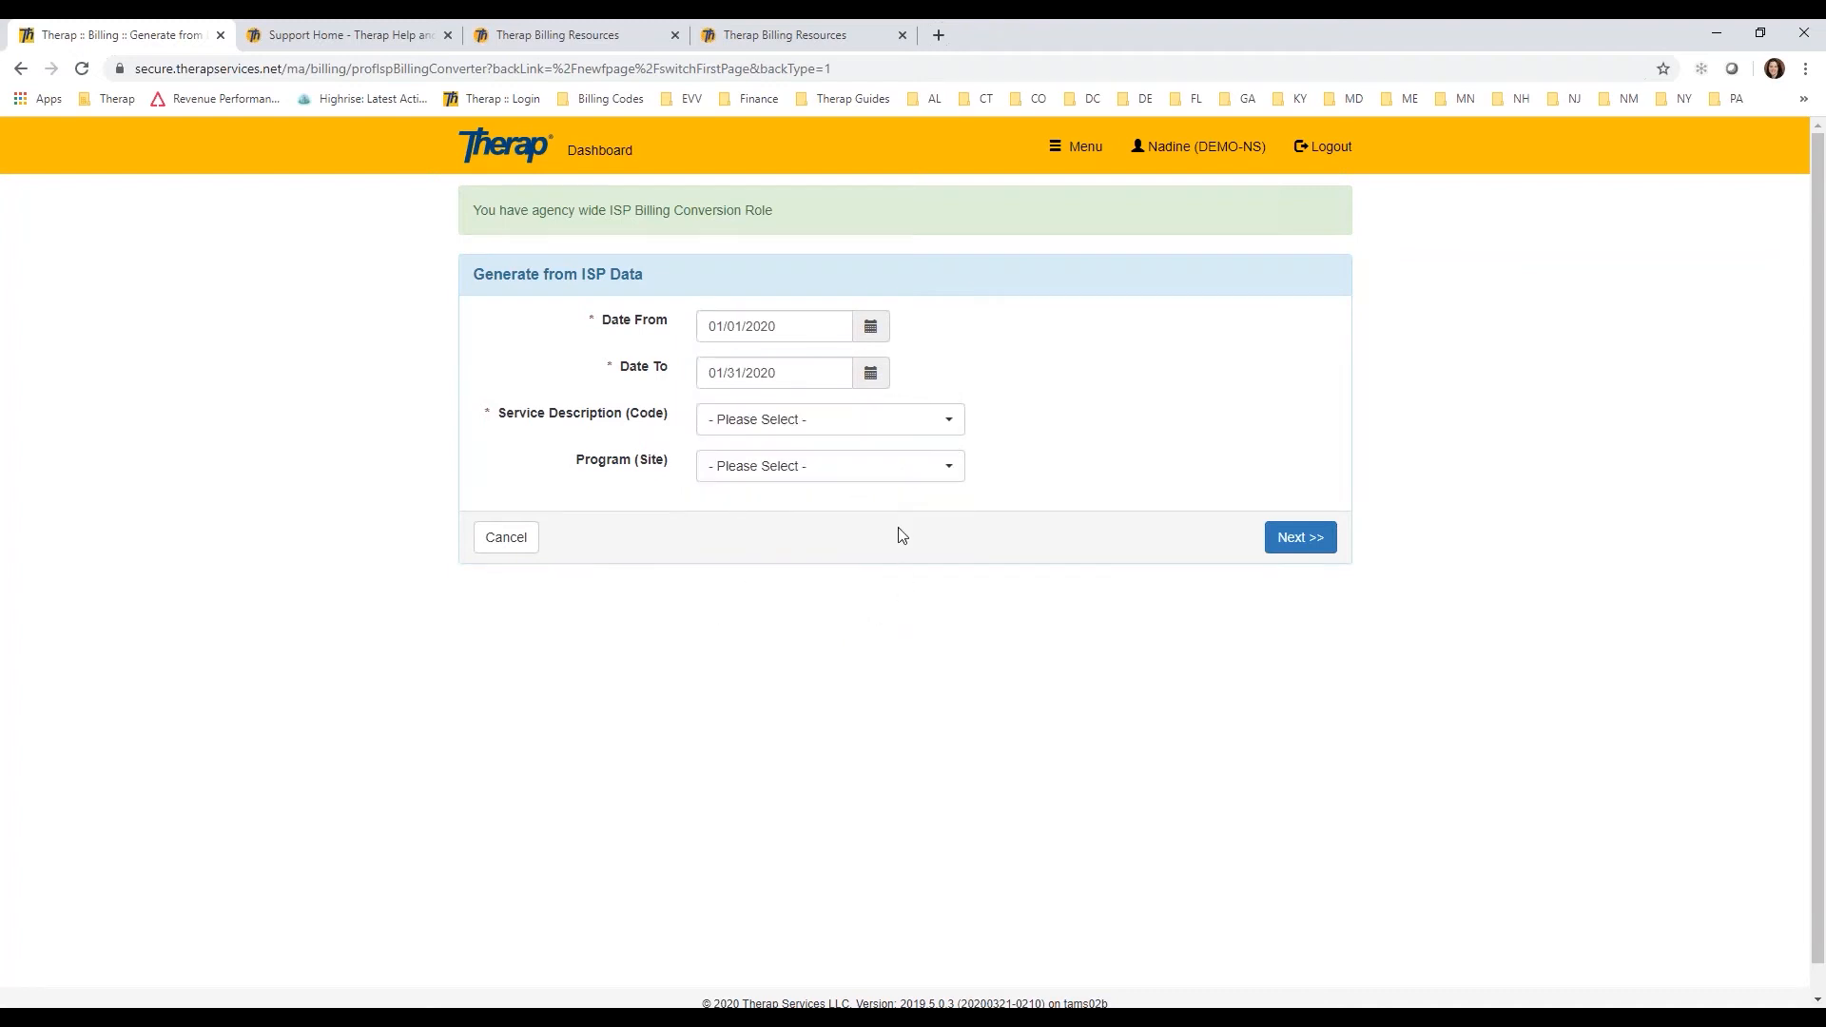
Step: Choose Personal Care Services (T1019) as the service description and load the matching service information
left_click(949, 421)
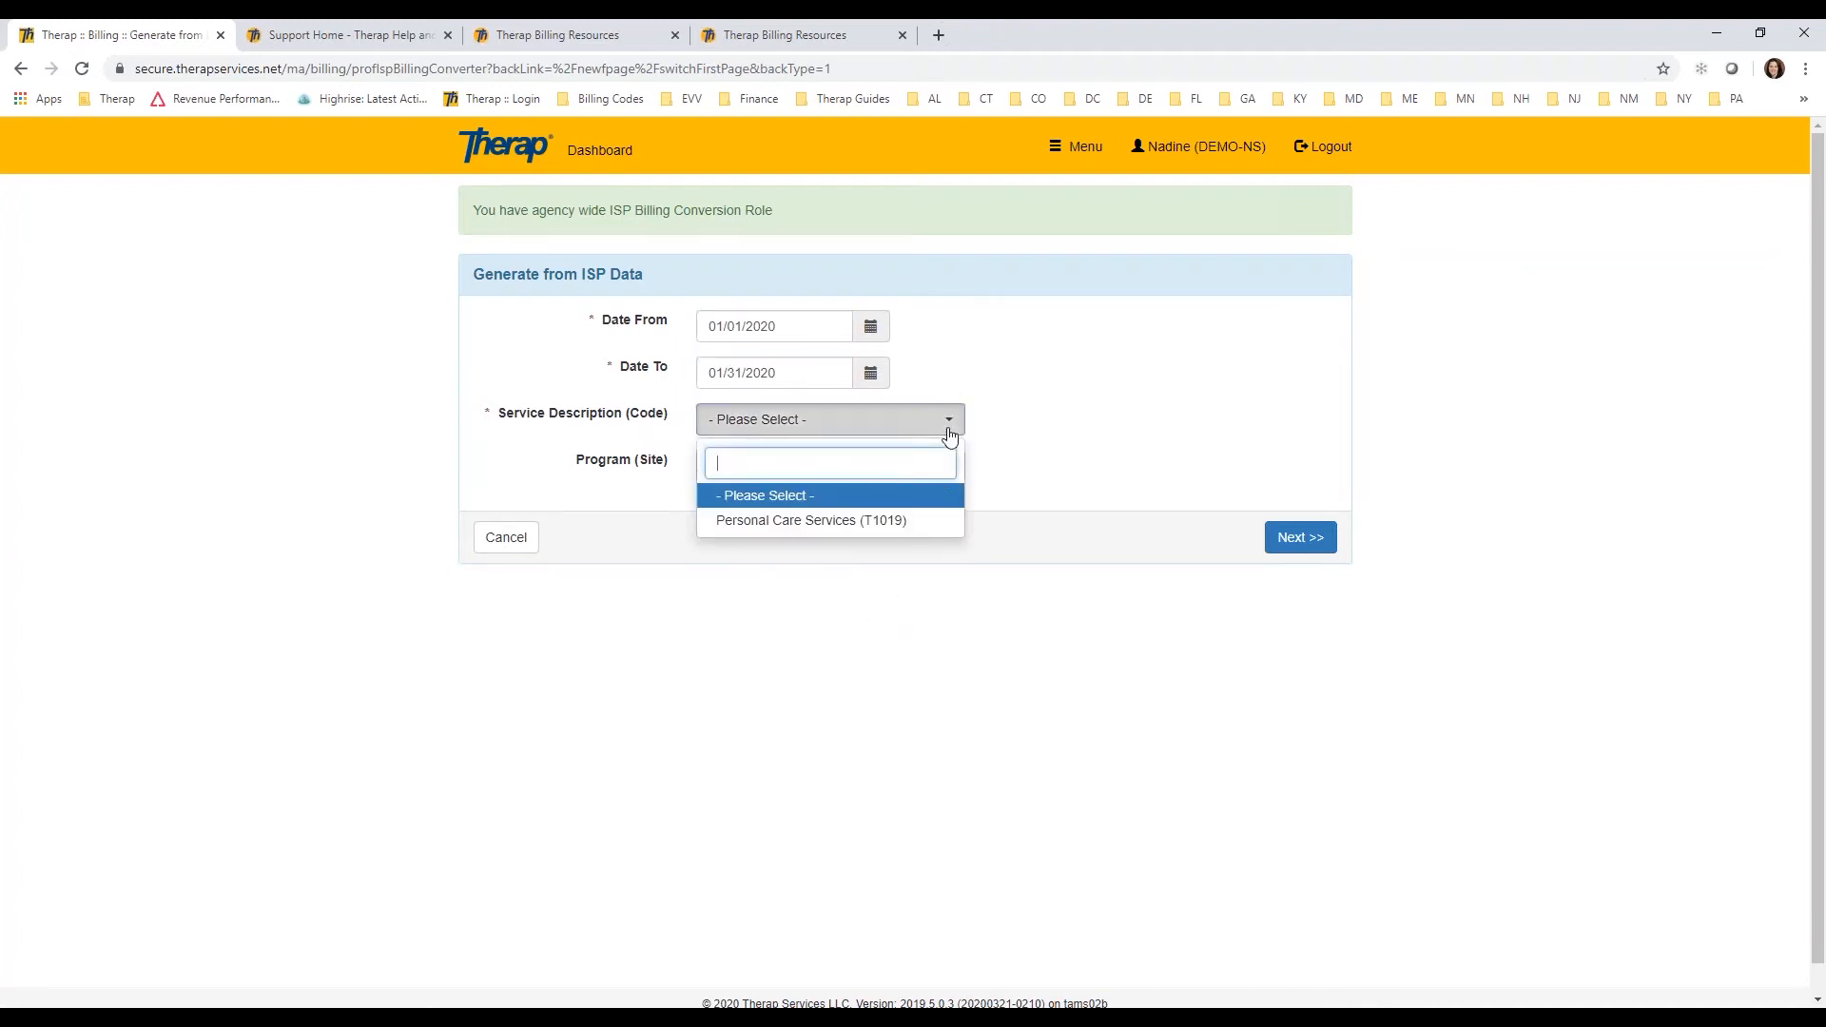
left_click(913, 523)
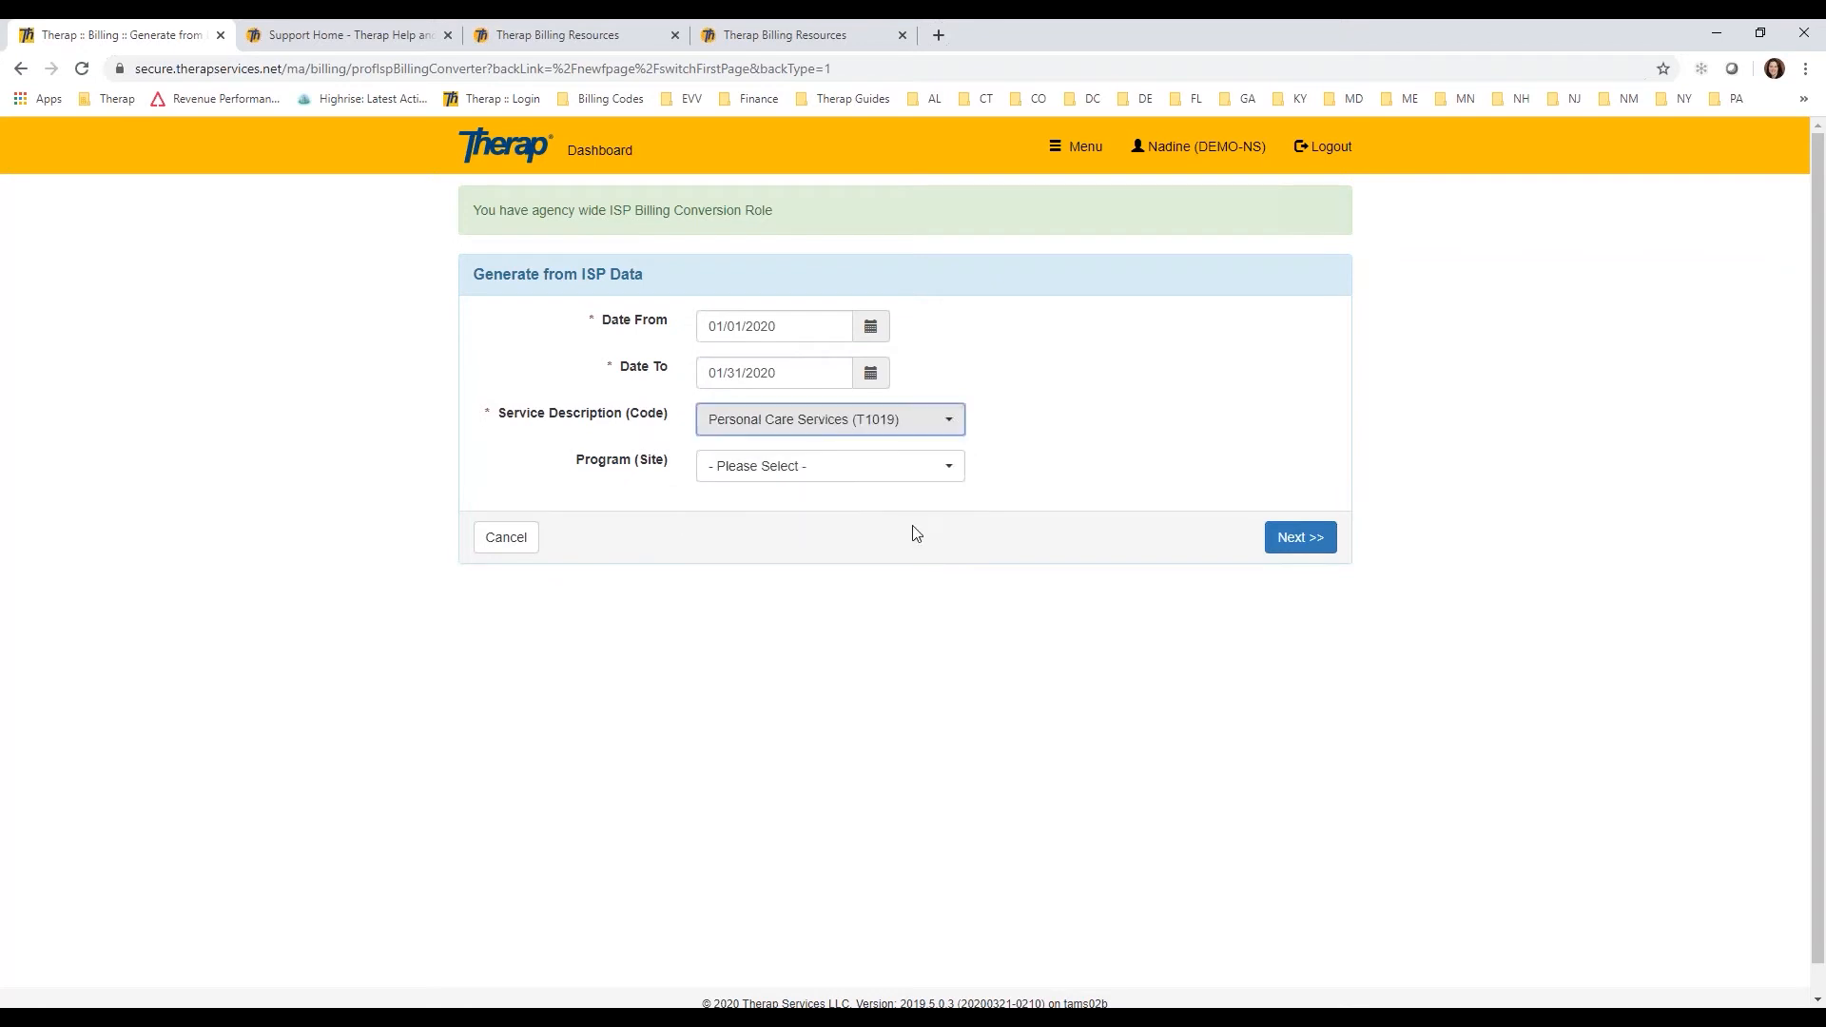
left_click(1301, 539)
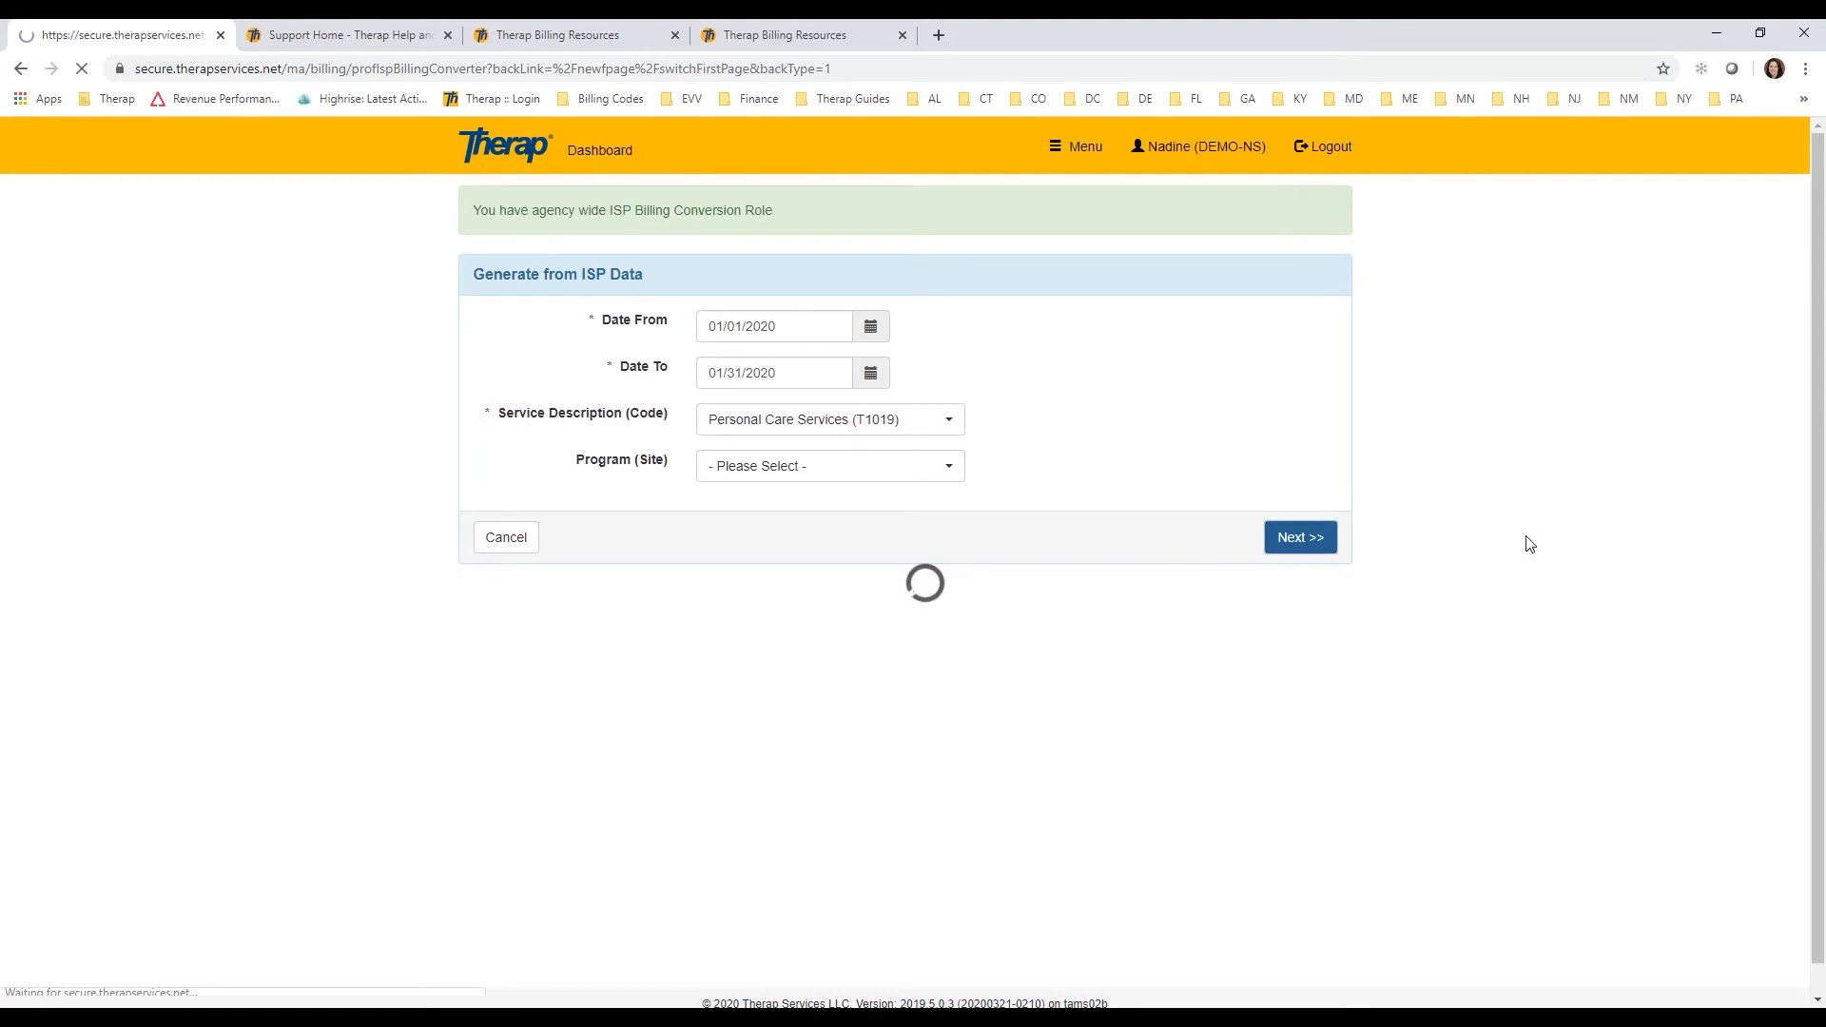
scroll(1623, 439, "down", 1)
scroll(1623, 439, "down", 1)
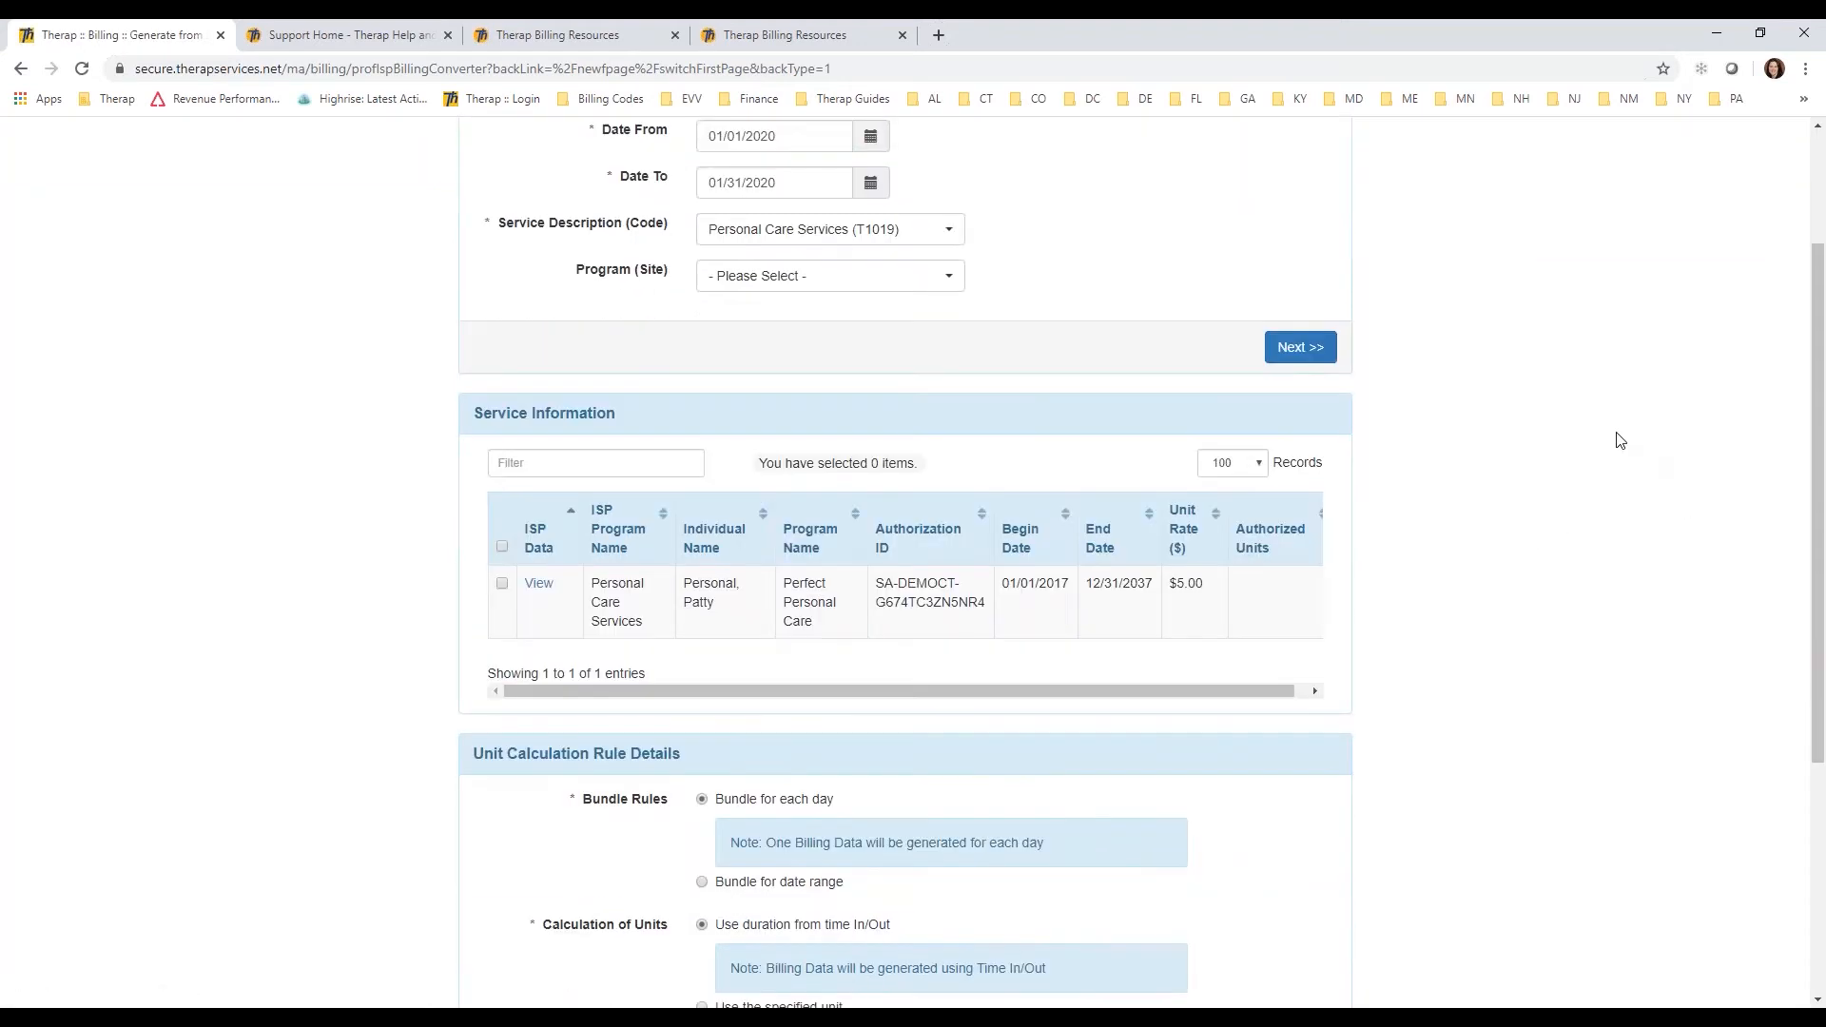
Step: Review the Unit Calculation Rule Details and select all entries in the Service Information table
left_click_drag(1823, 416, 1822, 464)
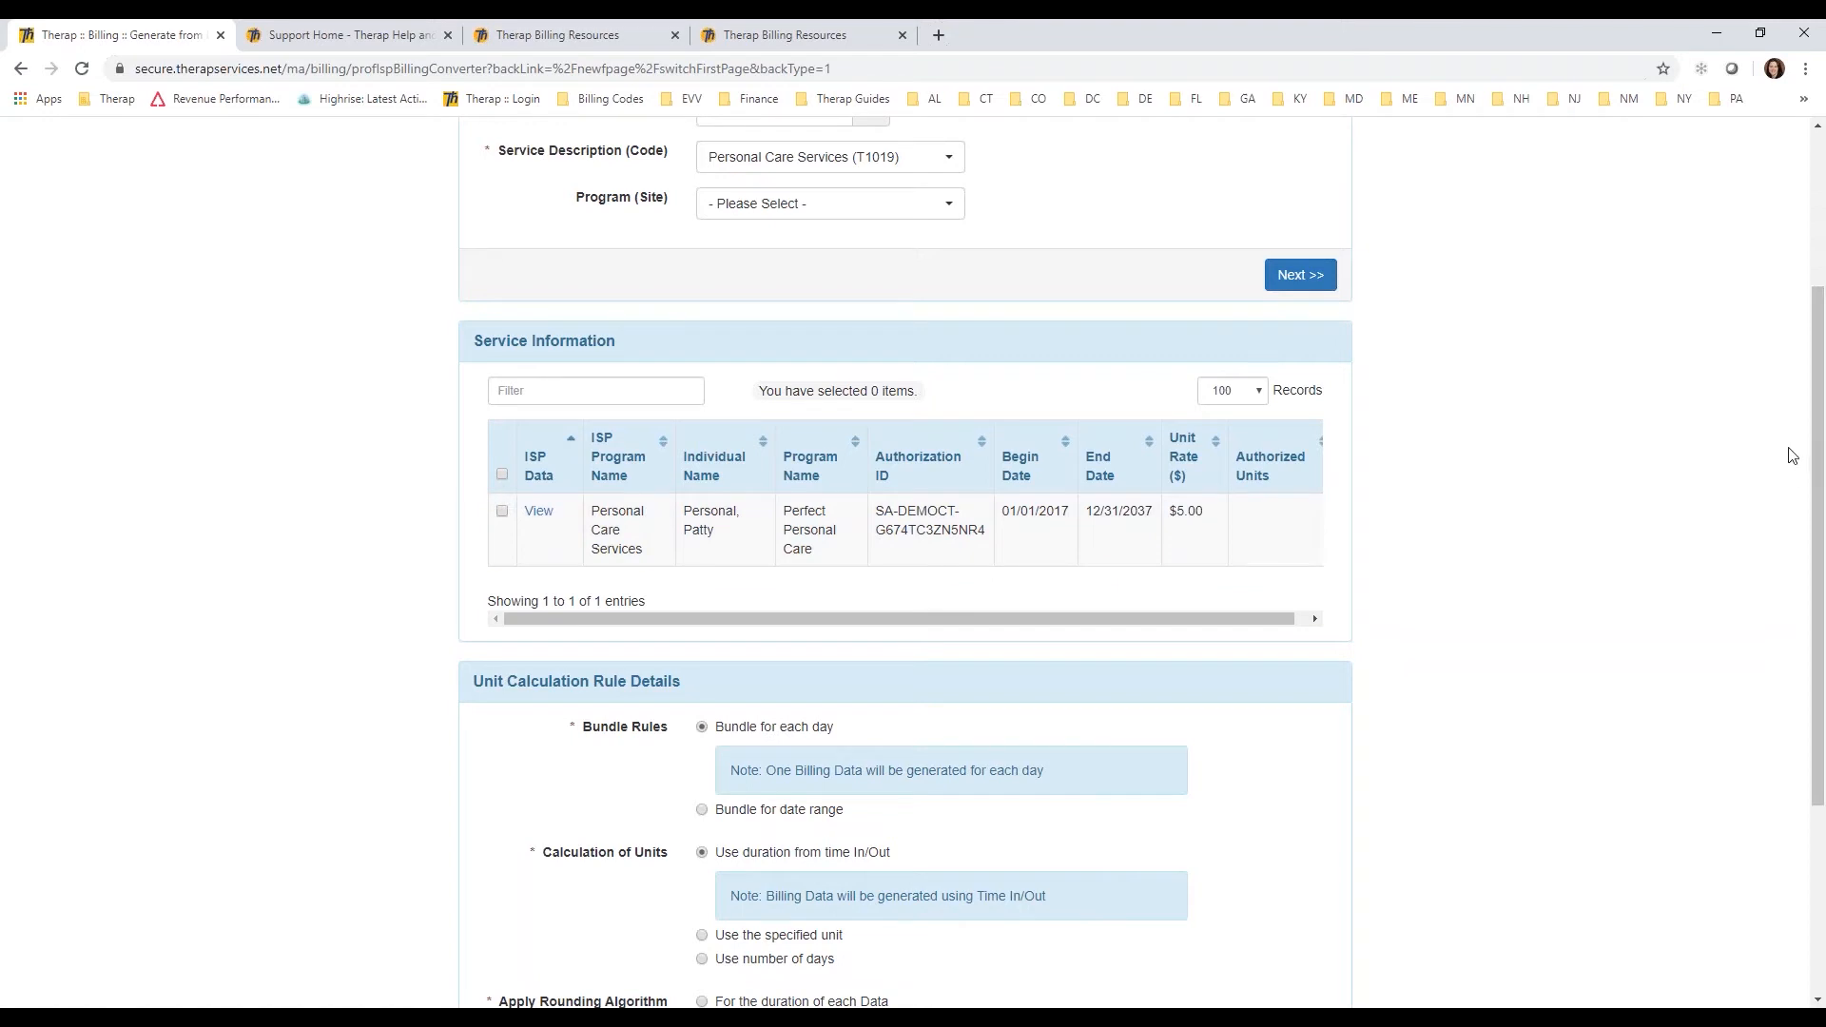
left_click(1260, 391)
left_click(1262, 394)
left_click_drag(1817, 435, 1814, 628)
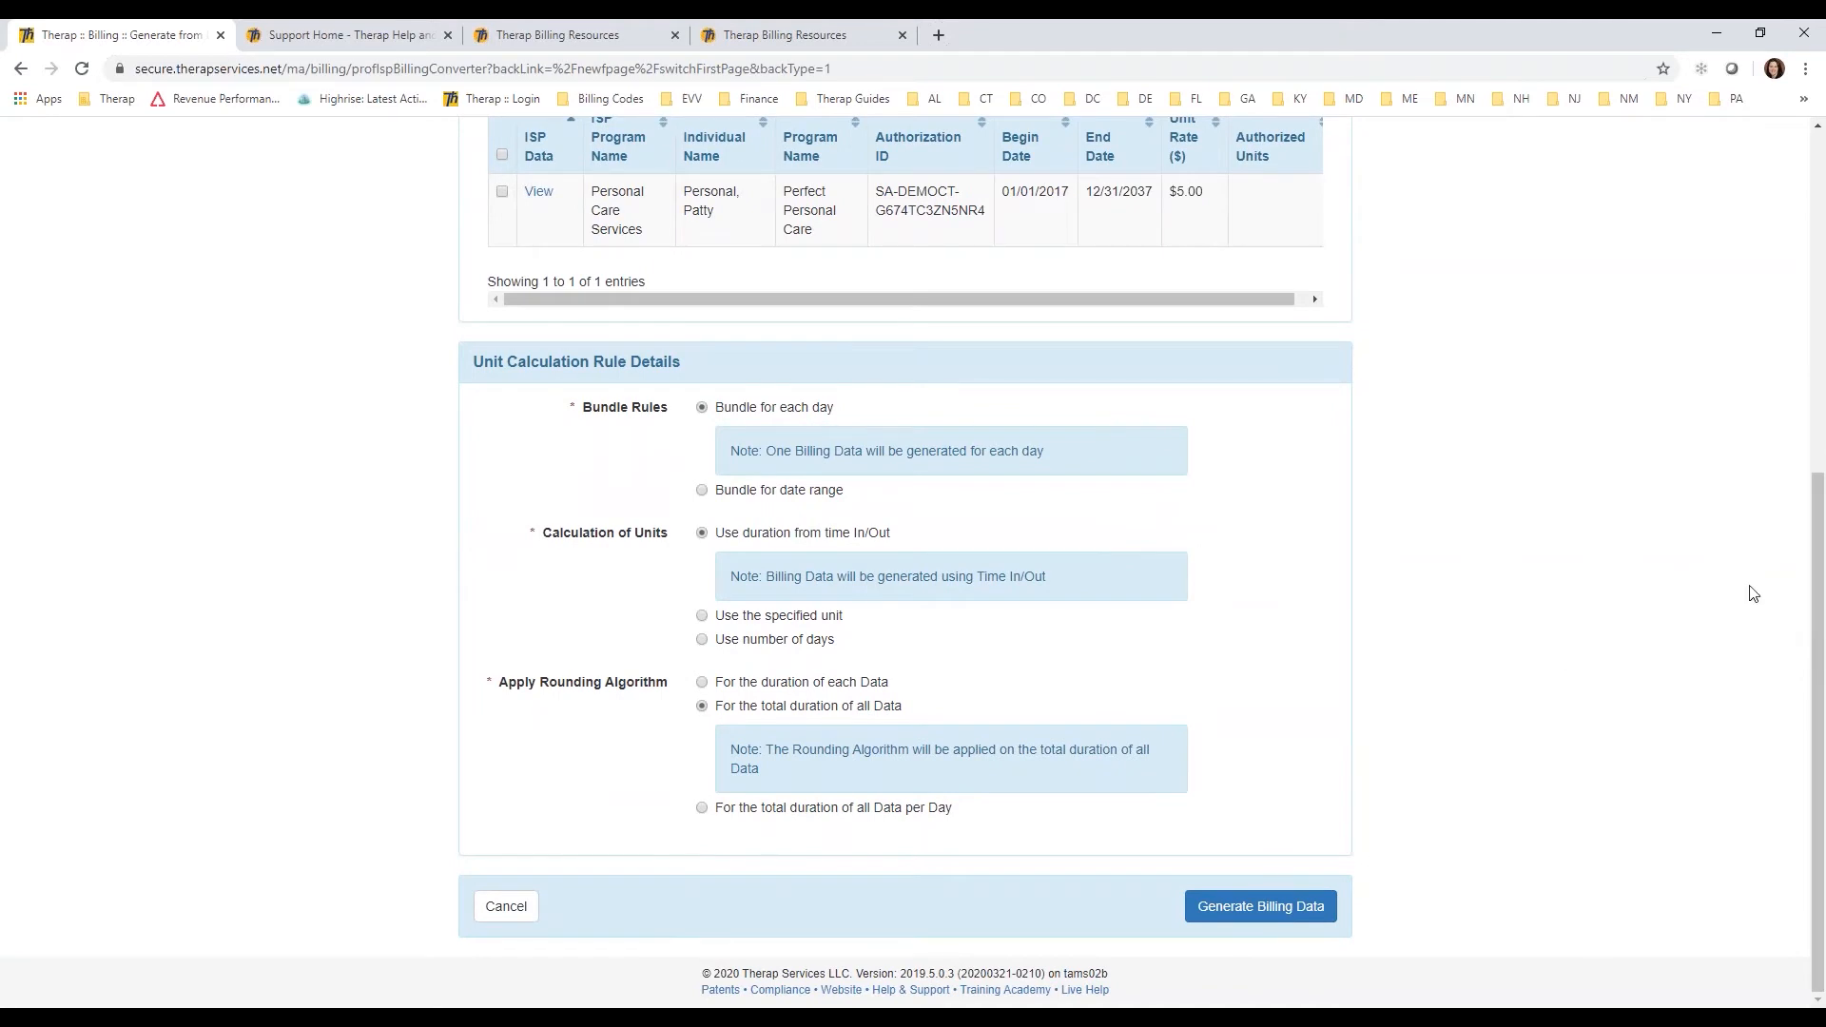
left_click_drag(1820, 592, 1819, 567)
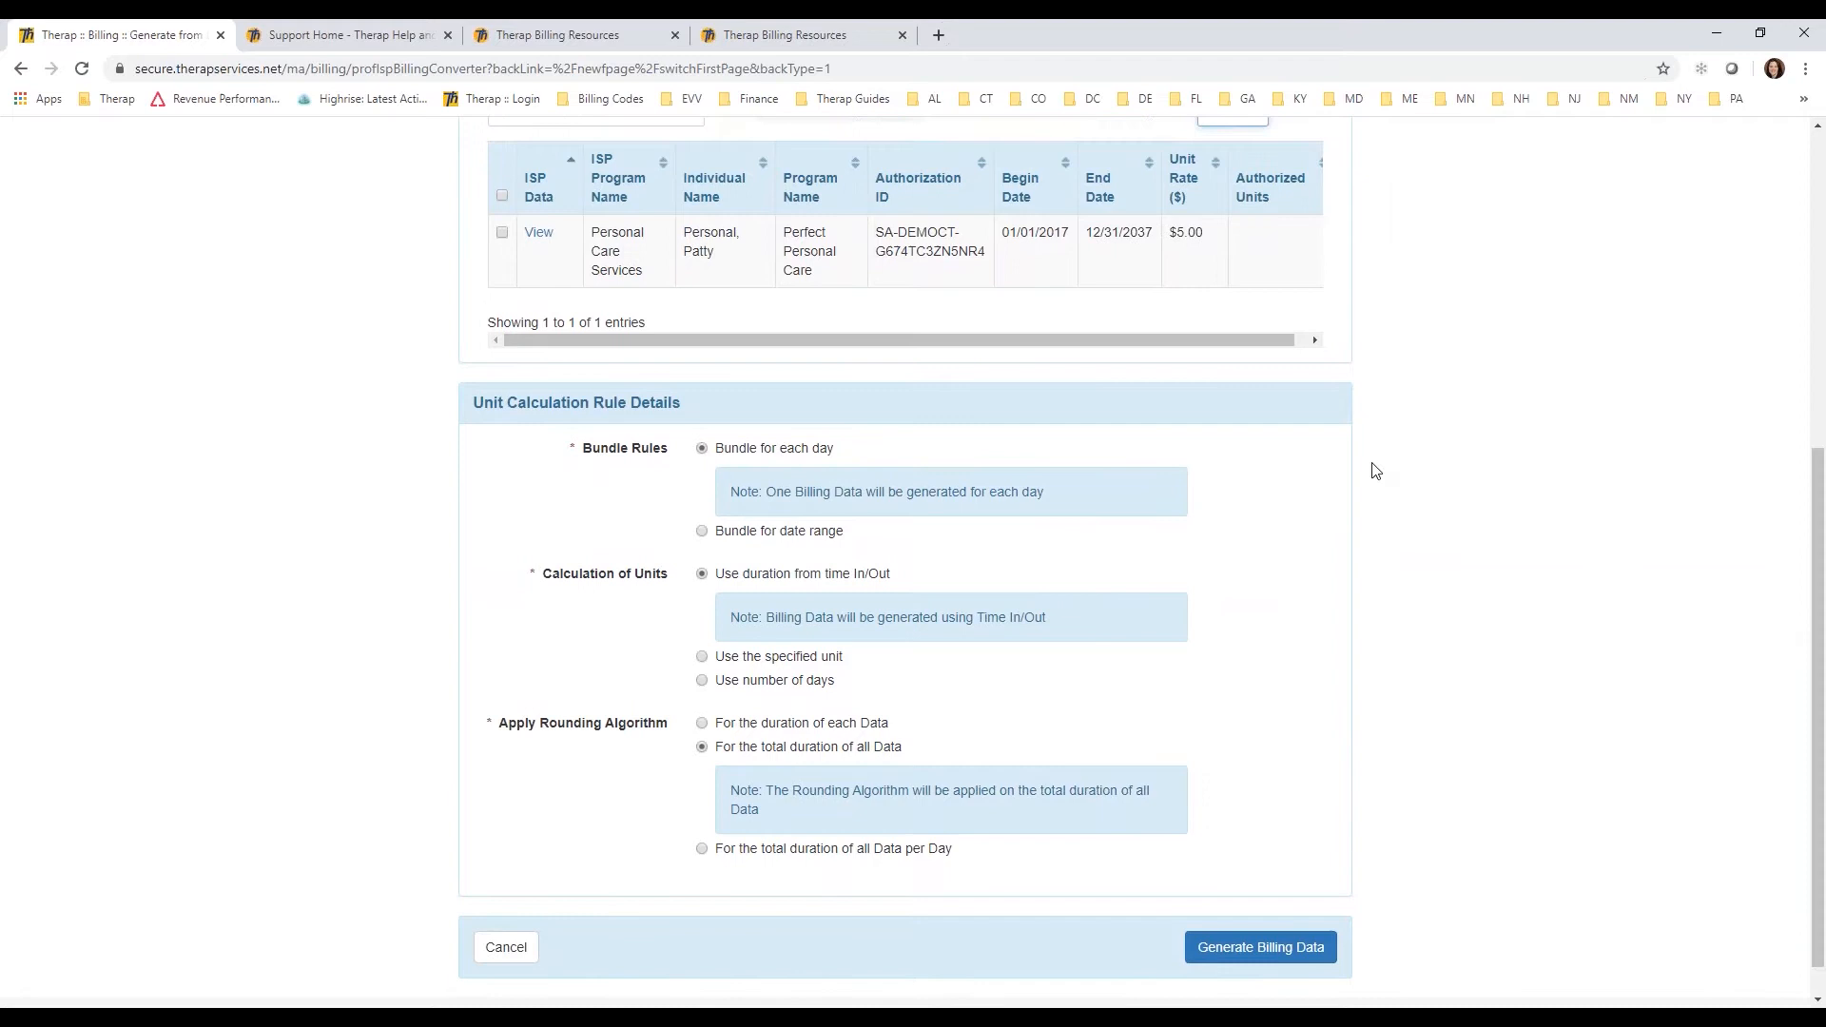
left_click(503, 196)
scroll(1817, 531, "down", 1)
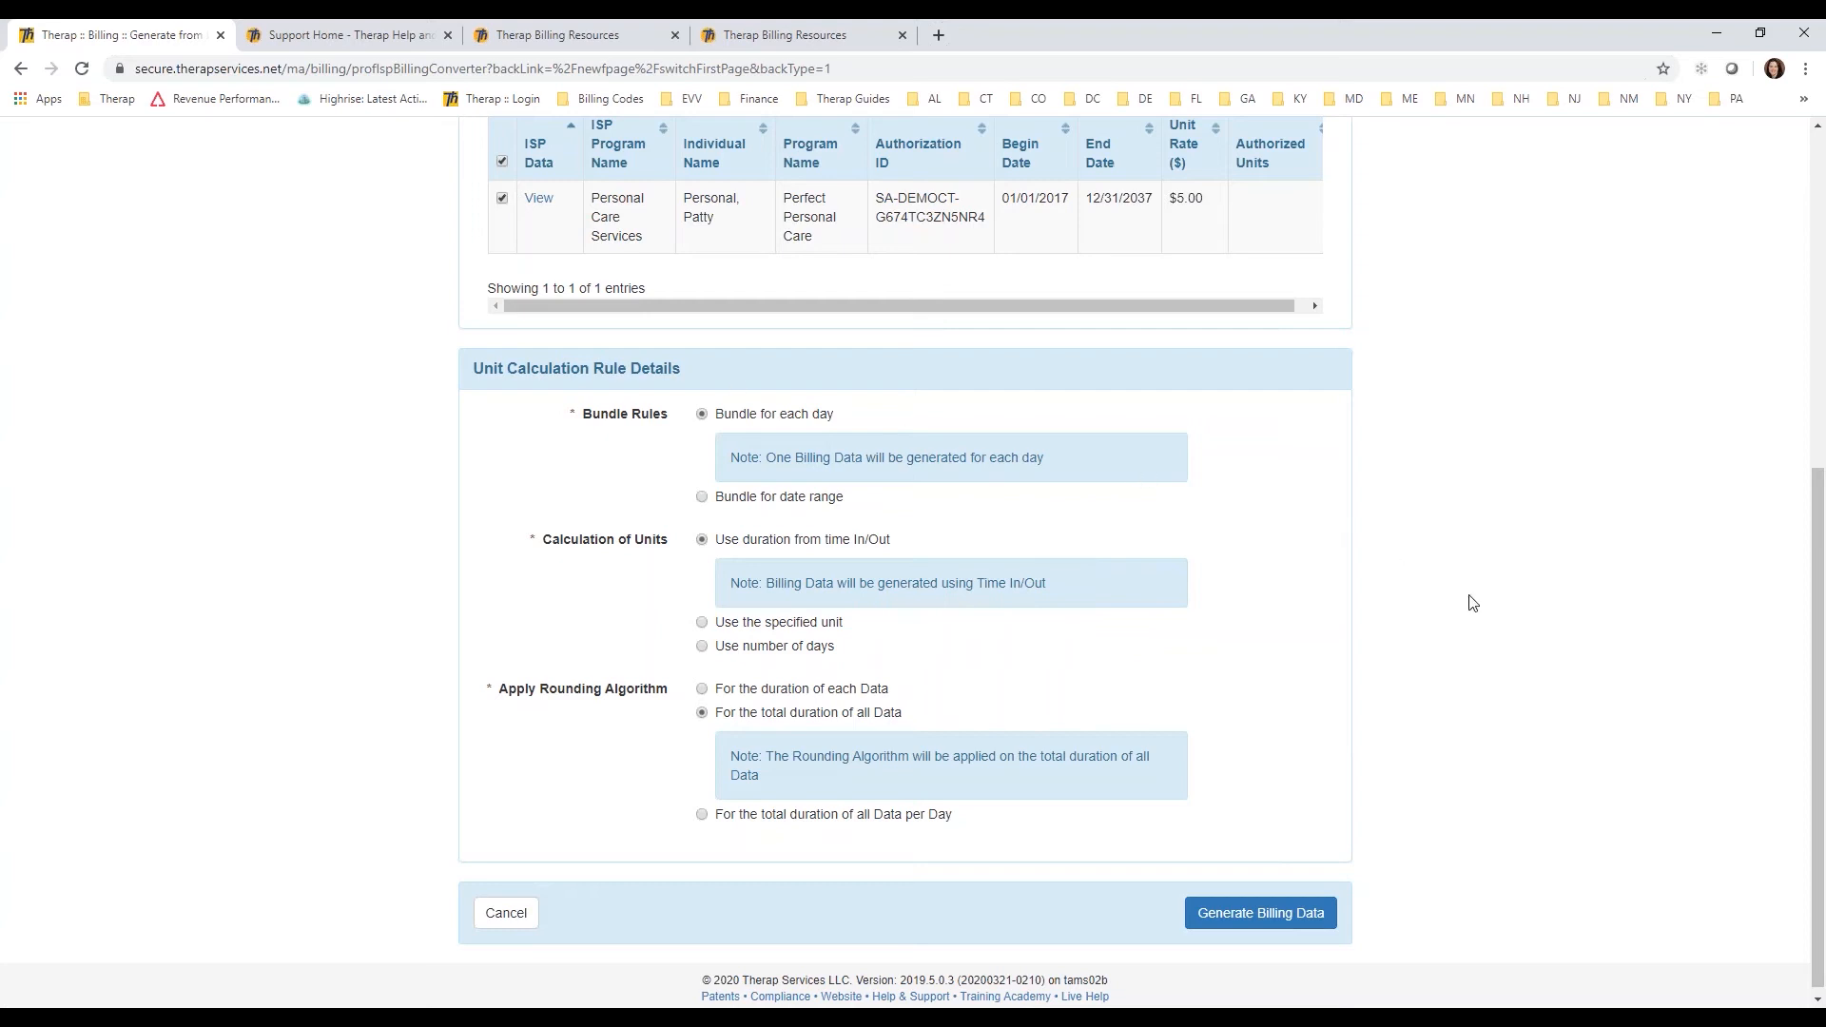
Step: Return to the dashboard and search the professional claim service authorizations by the individual's name
left_click_drag(1808, 618, 1794, 258)
left_click(605, 152)
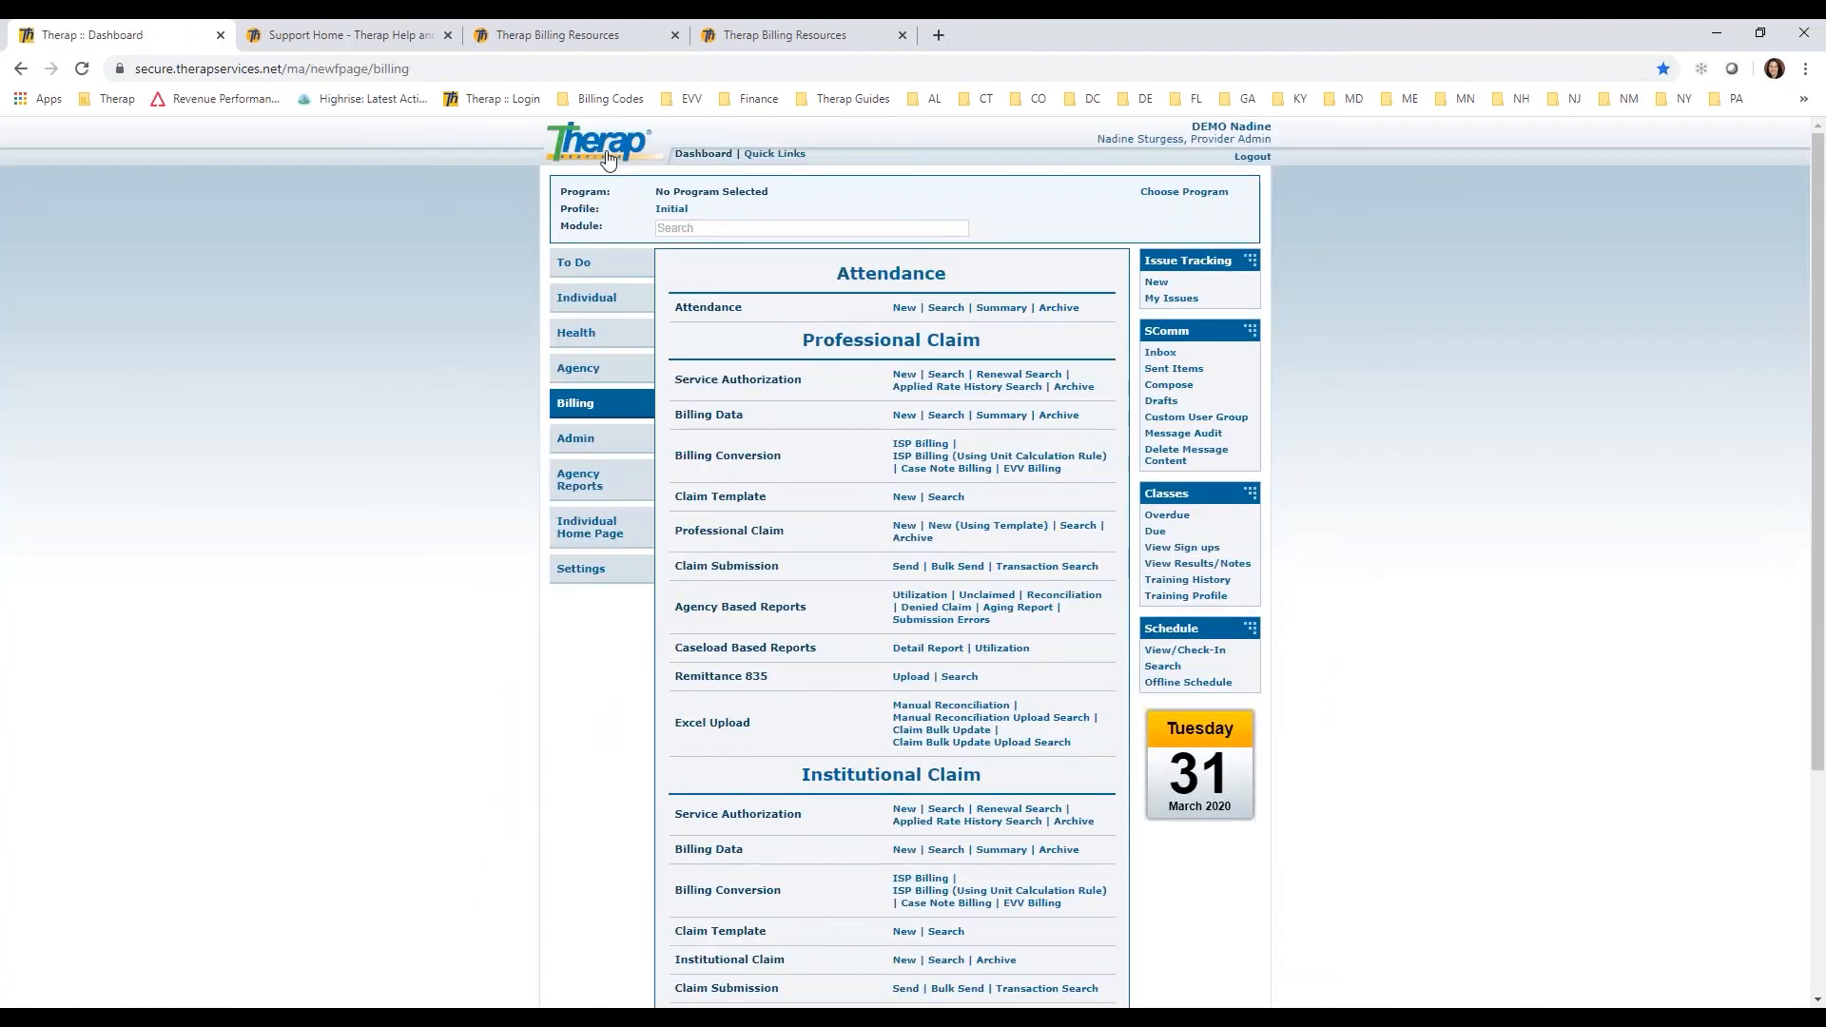
left_click(946, 374)
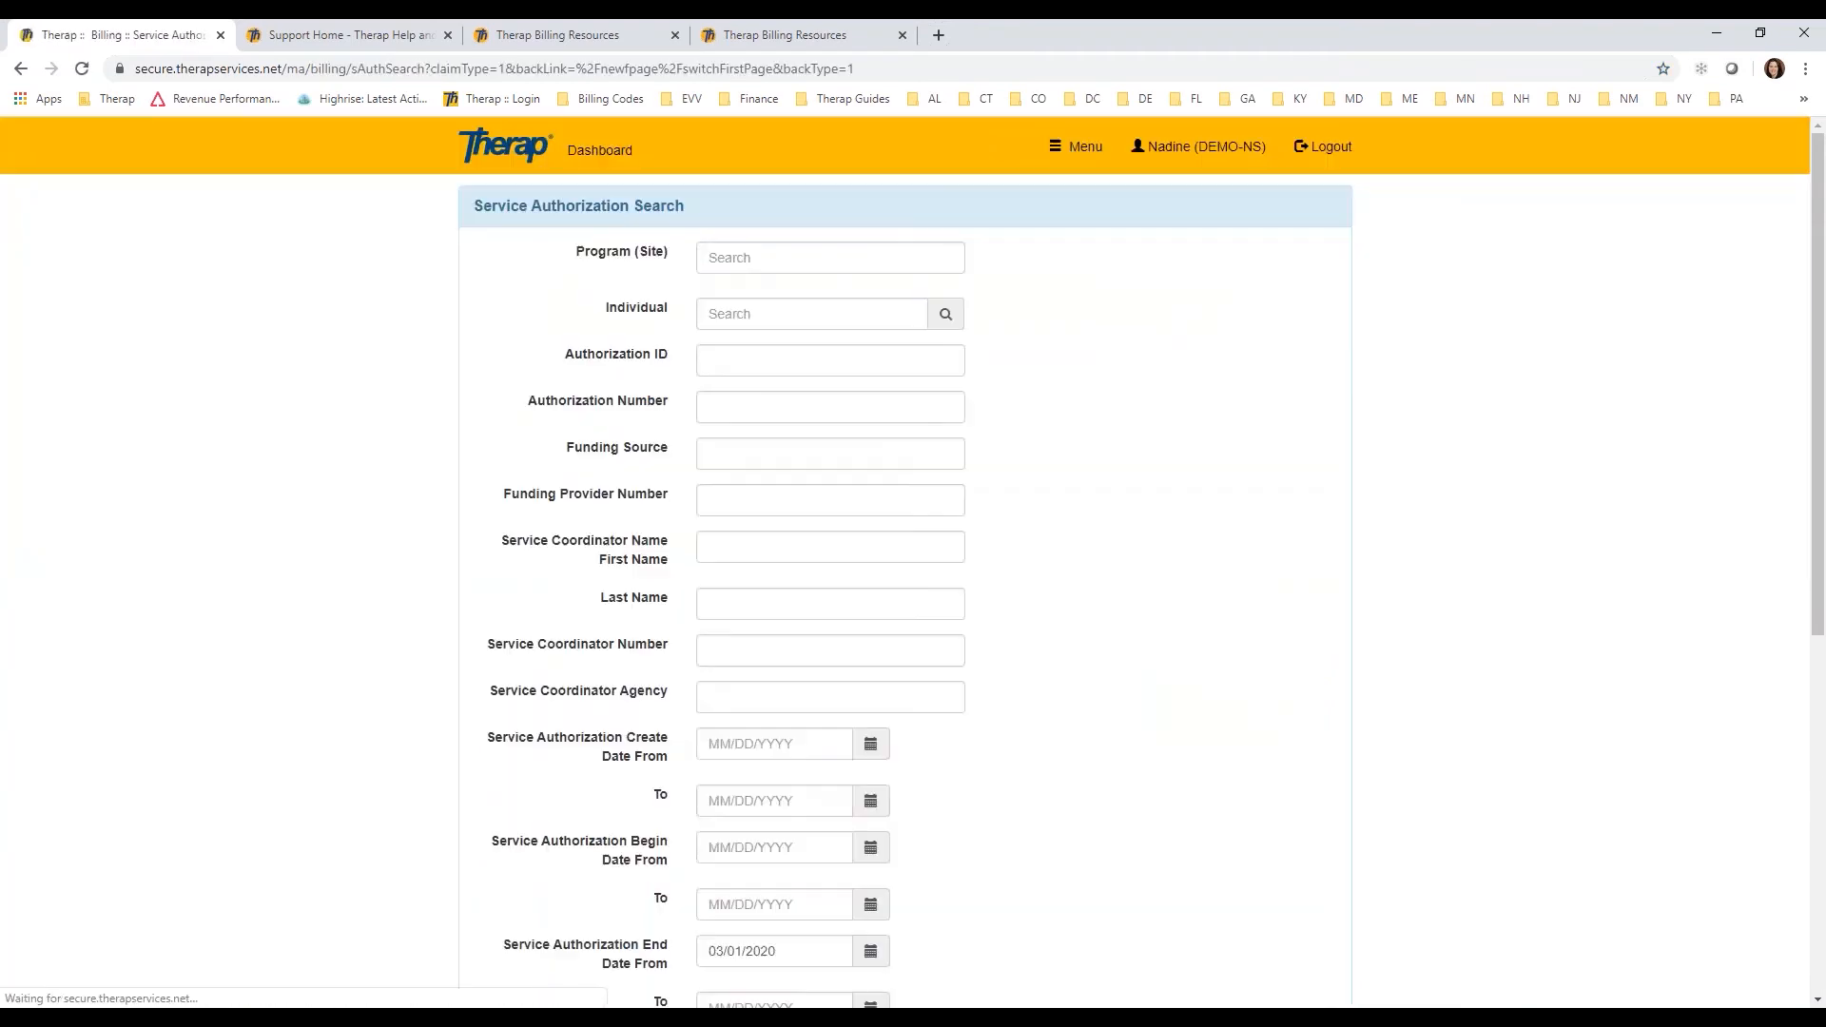
left_click(792, 309)
type("patty")
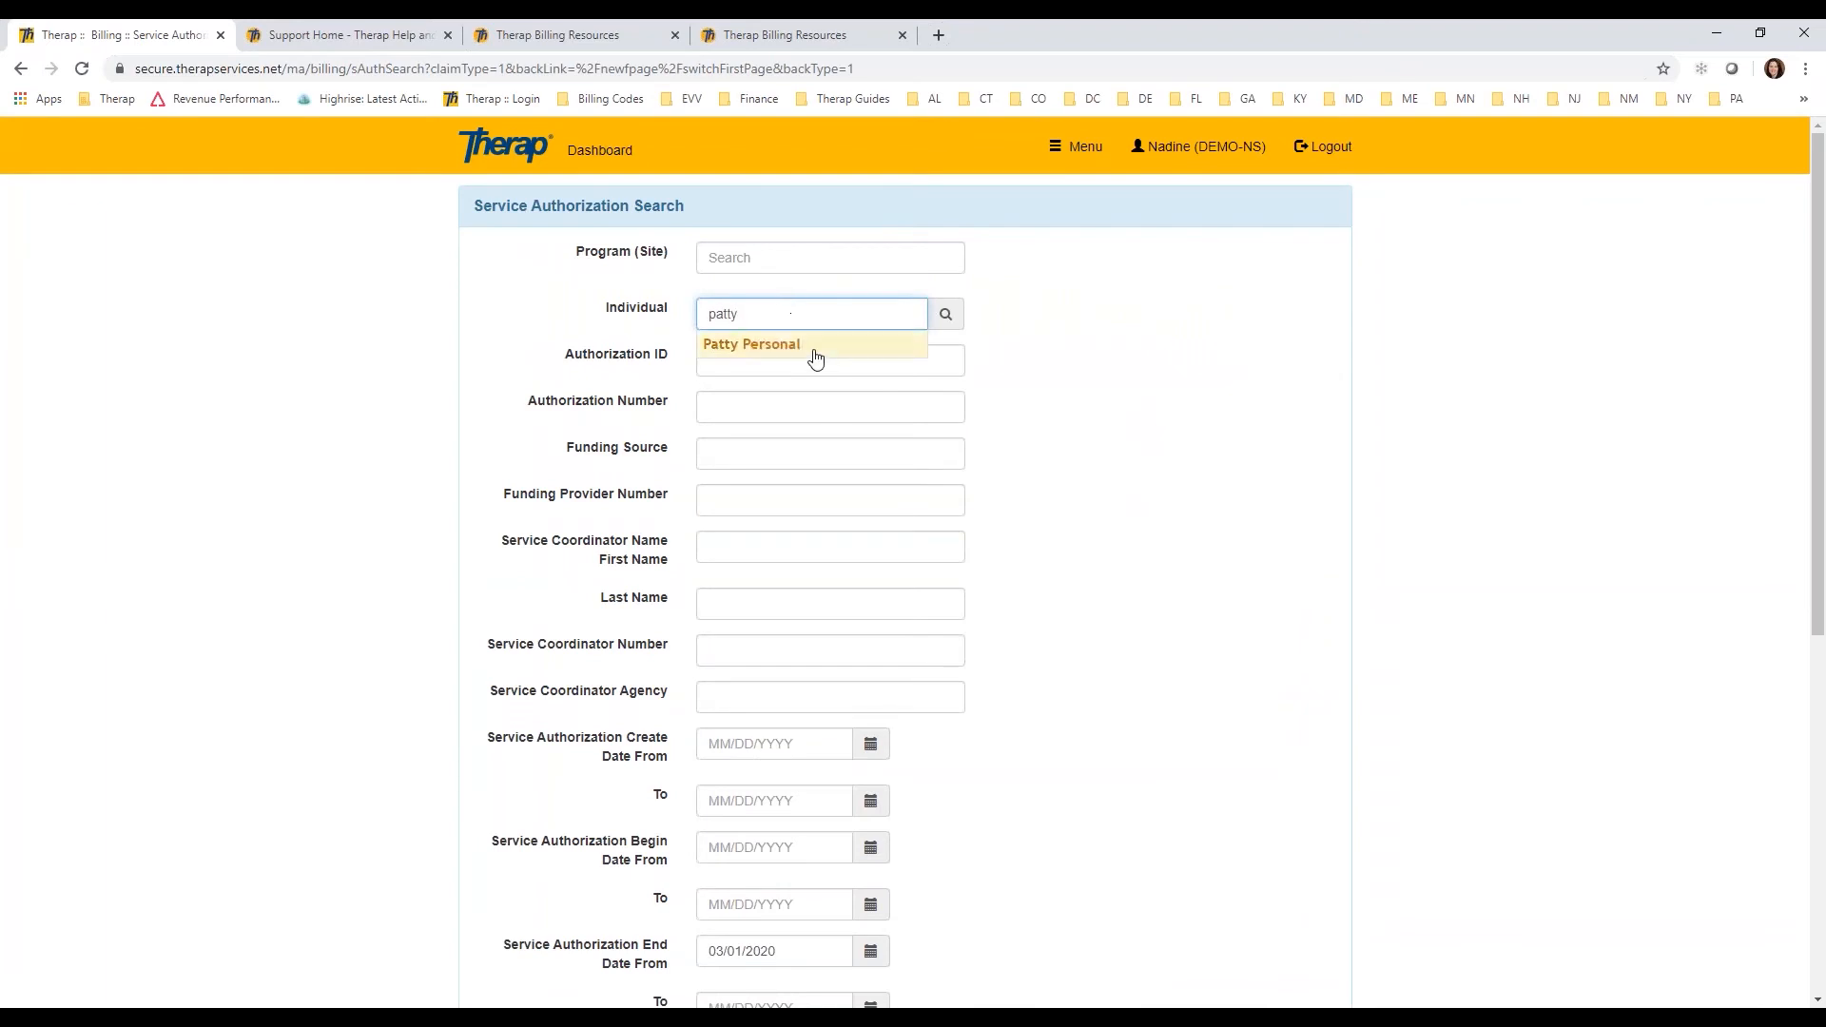
left_click(813, 350)
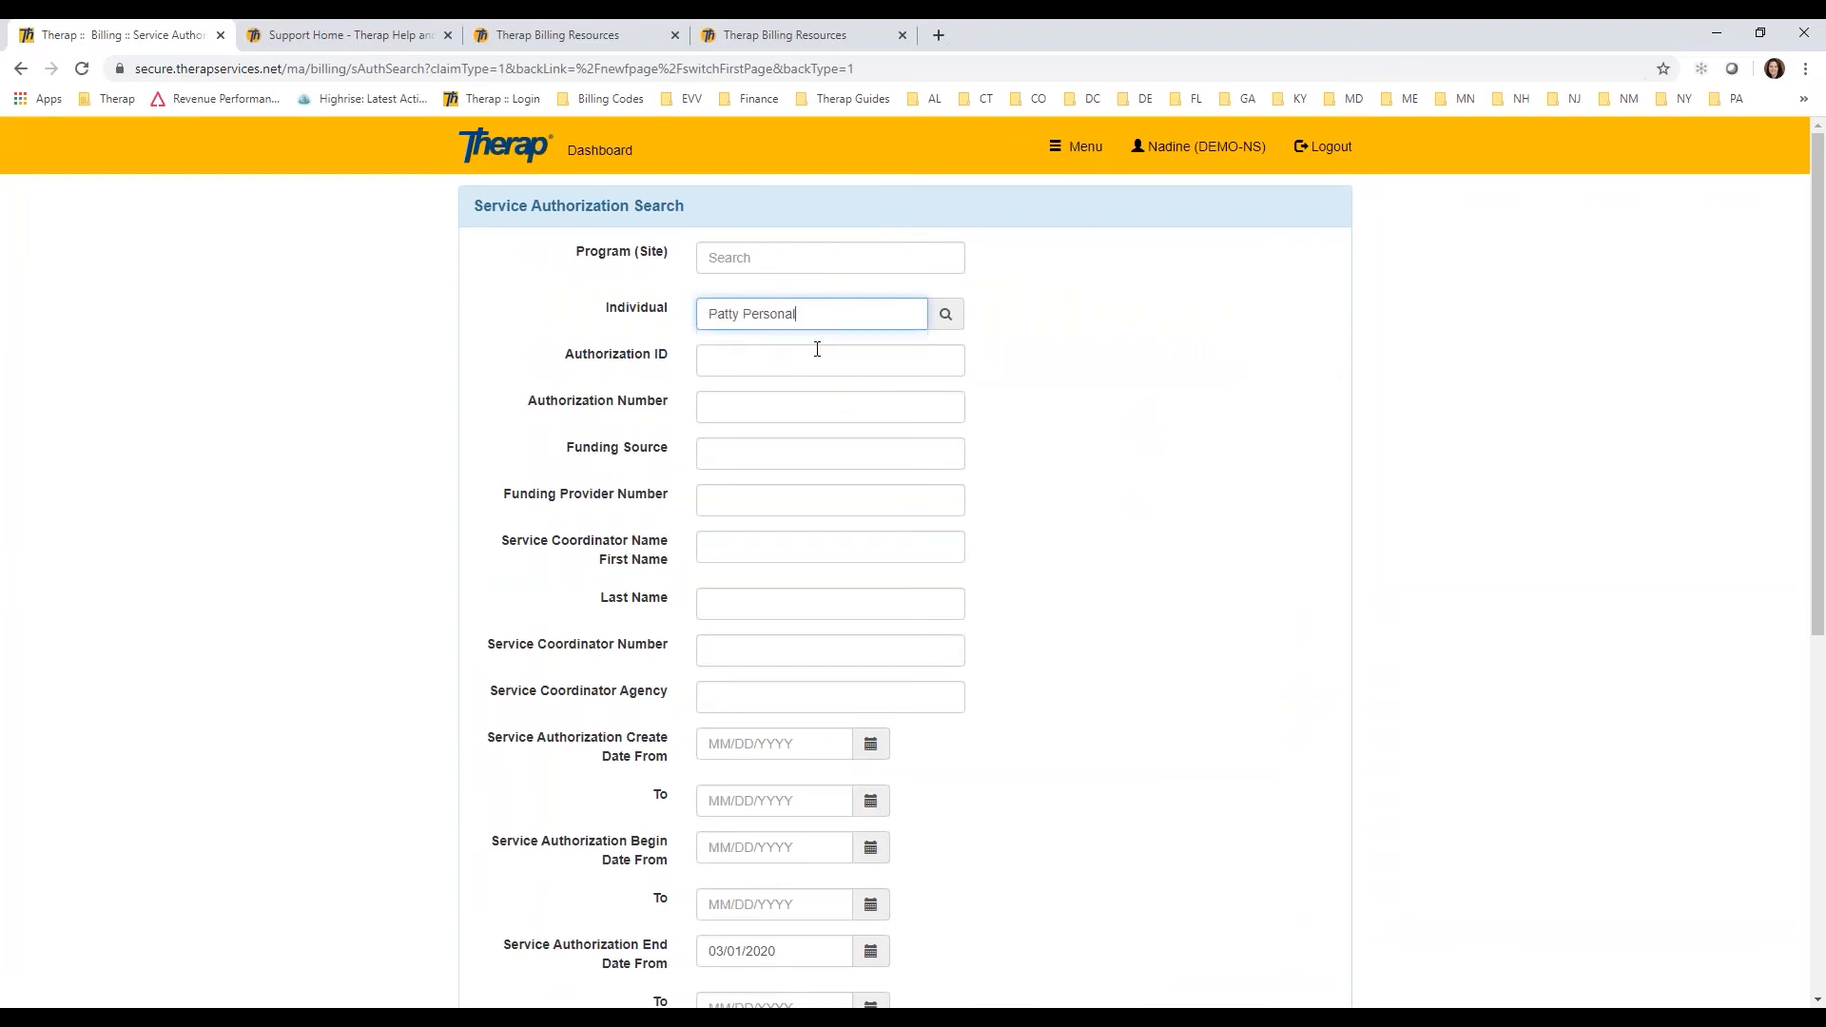
scroll(1817, 381, "down", 7)
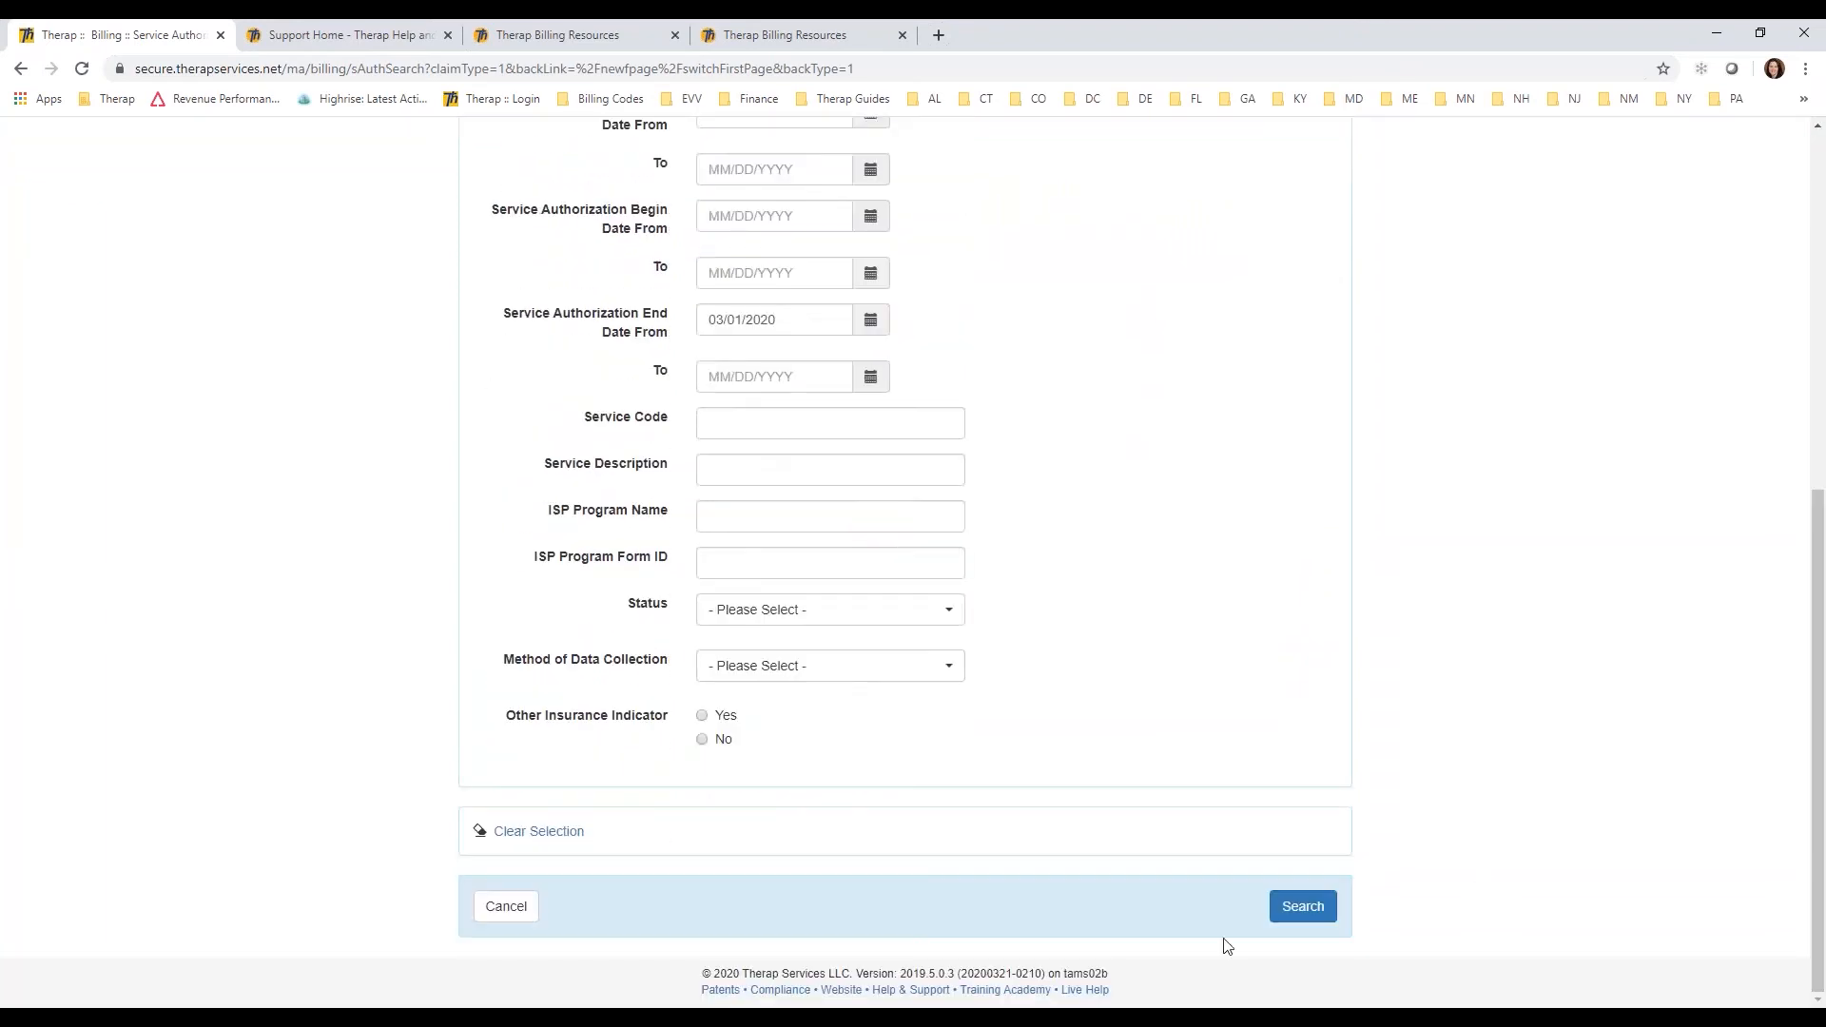
left_click(1300, 909)
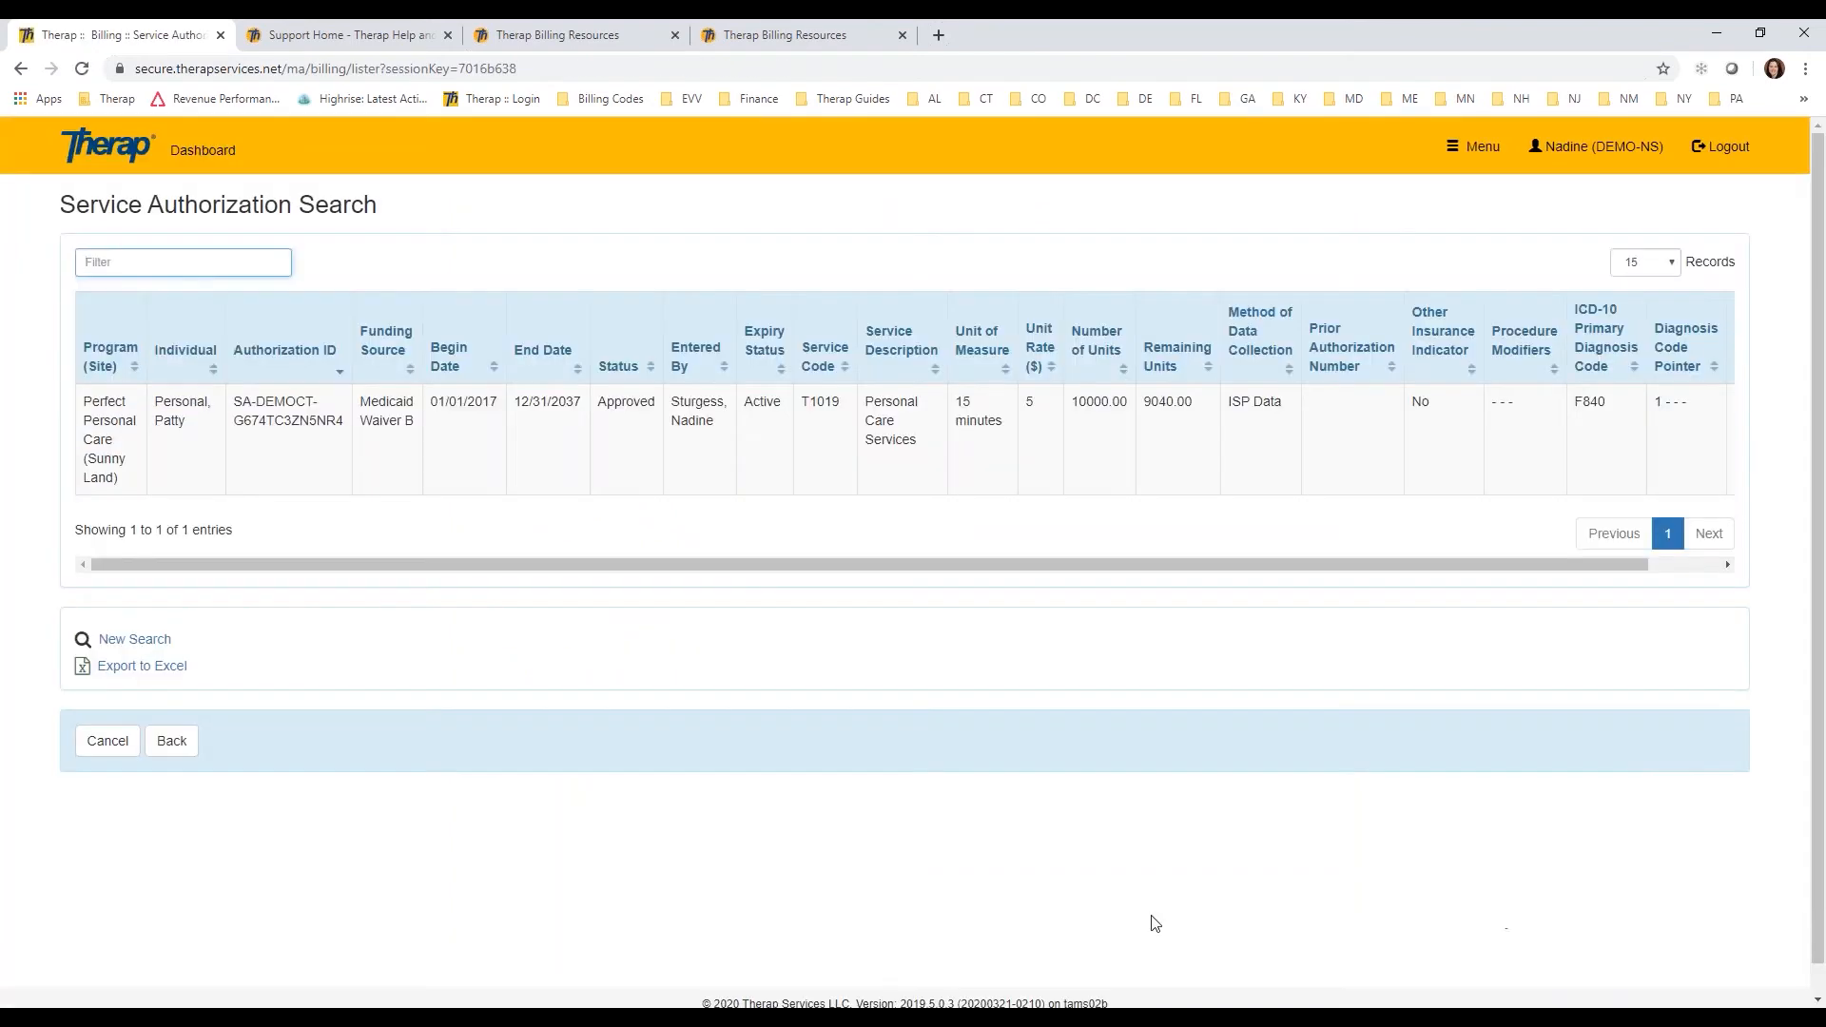
Step: Open the individual's approved service authorization and bring up its T1019 service details in a maximized window
left_click(864, 445)
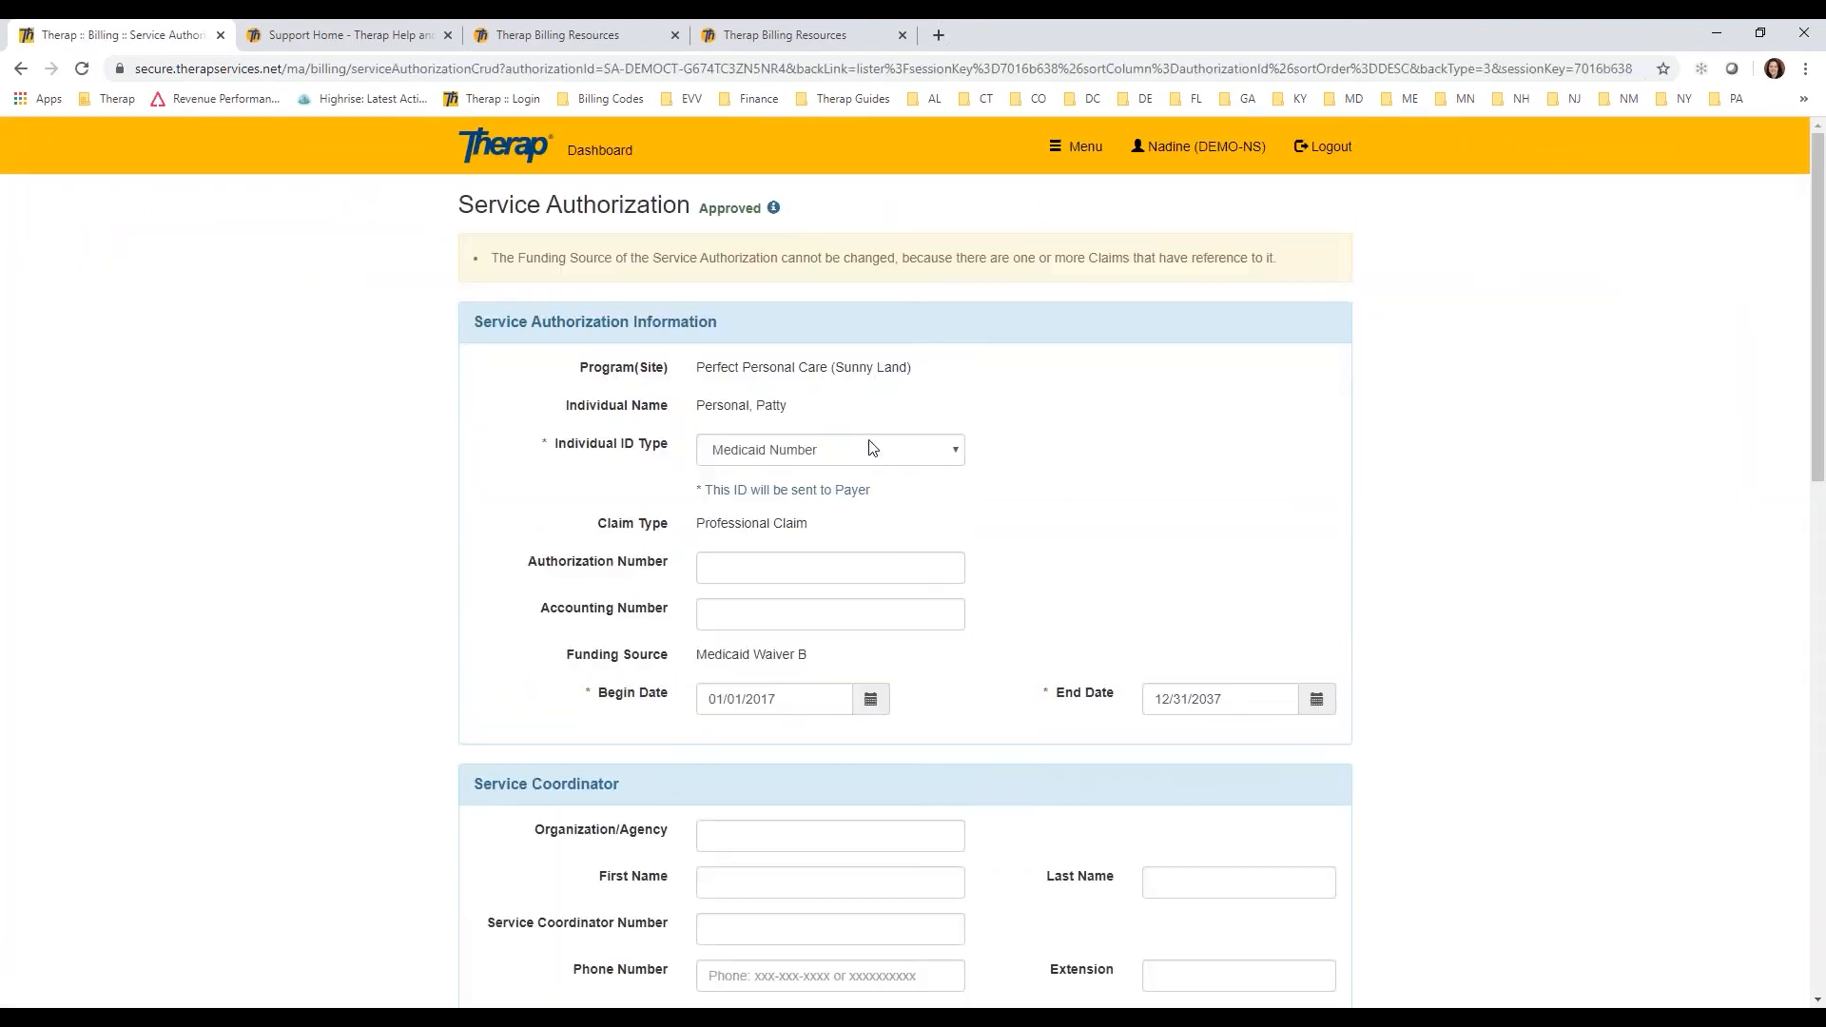
left_click_drag(1817, 349, 1814, 632)
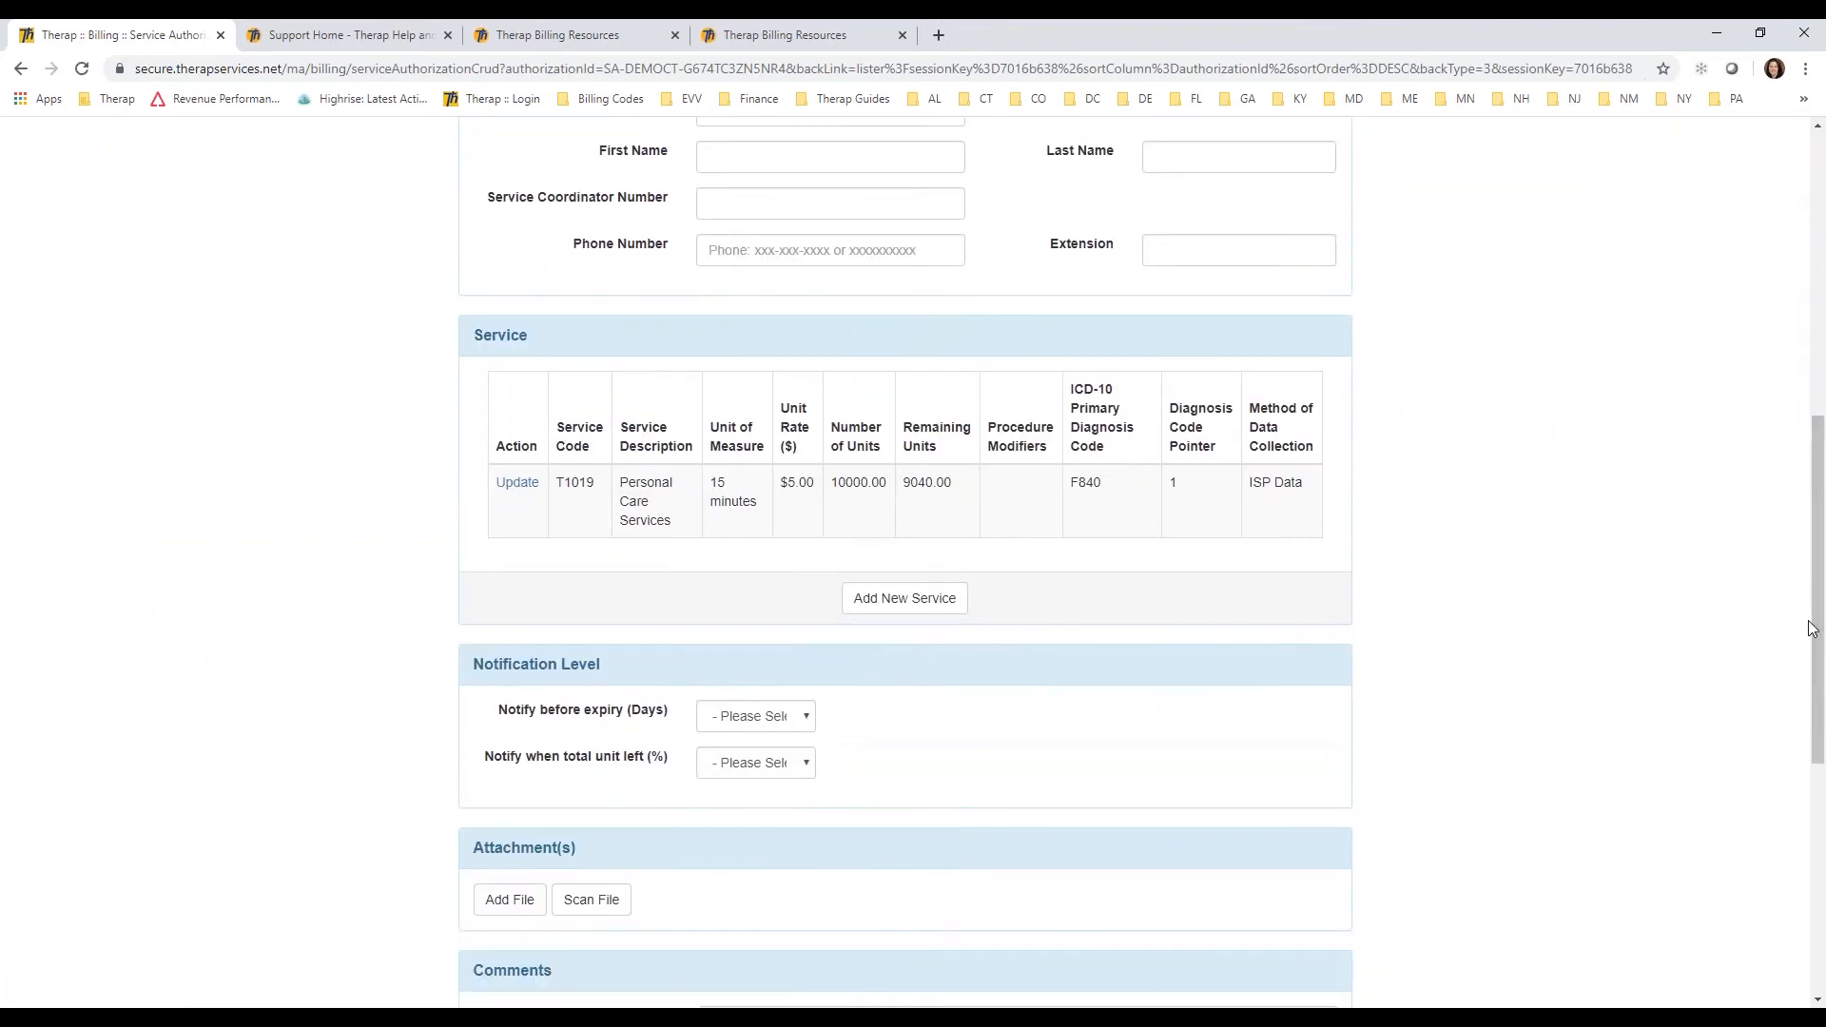
left_click(521, 488)
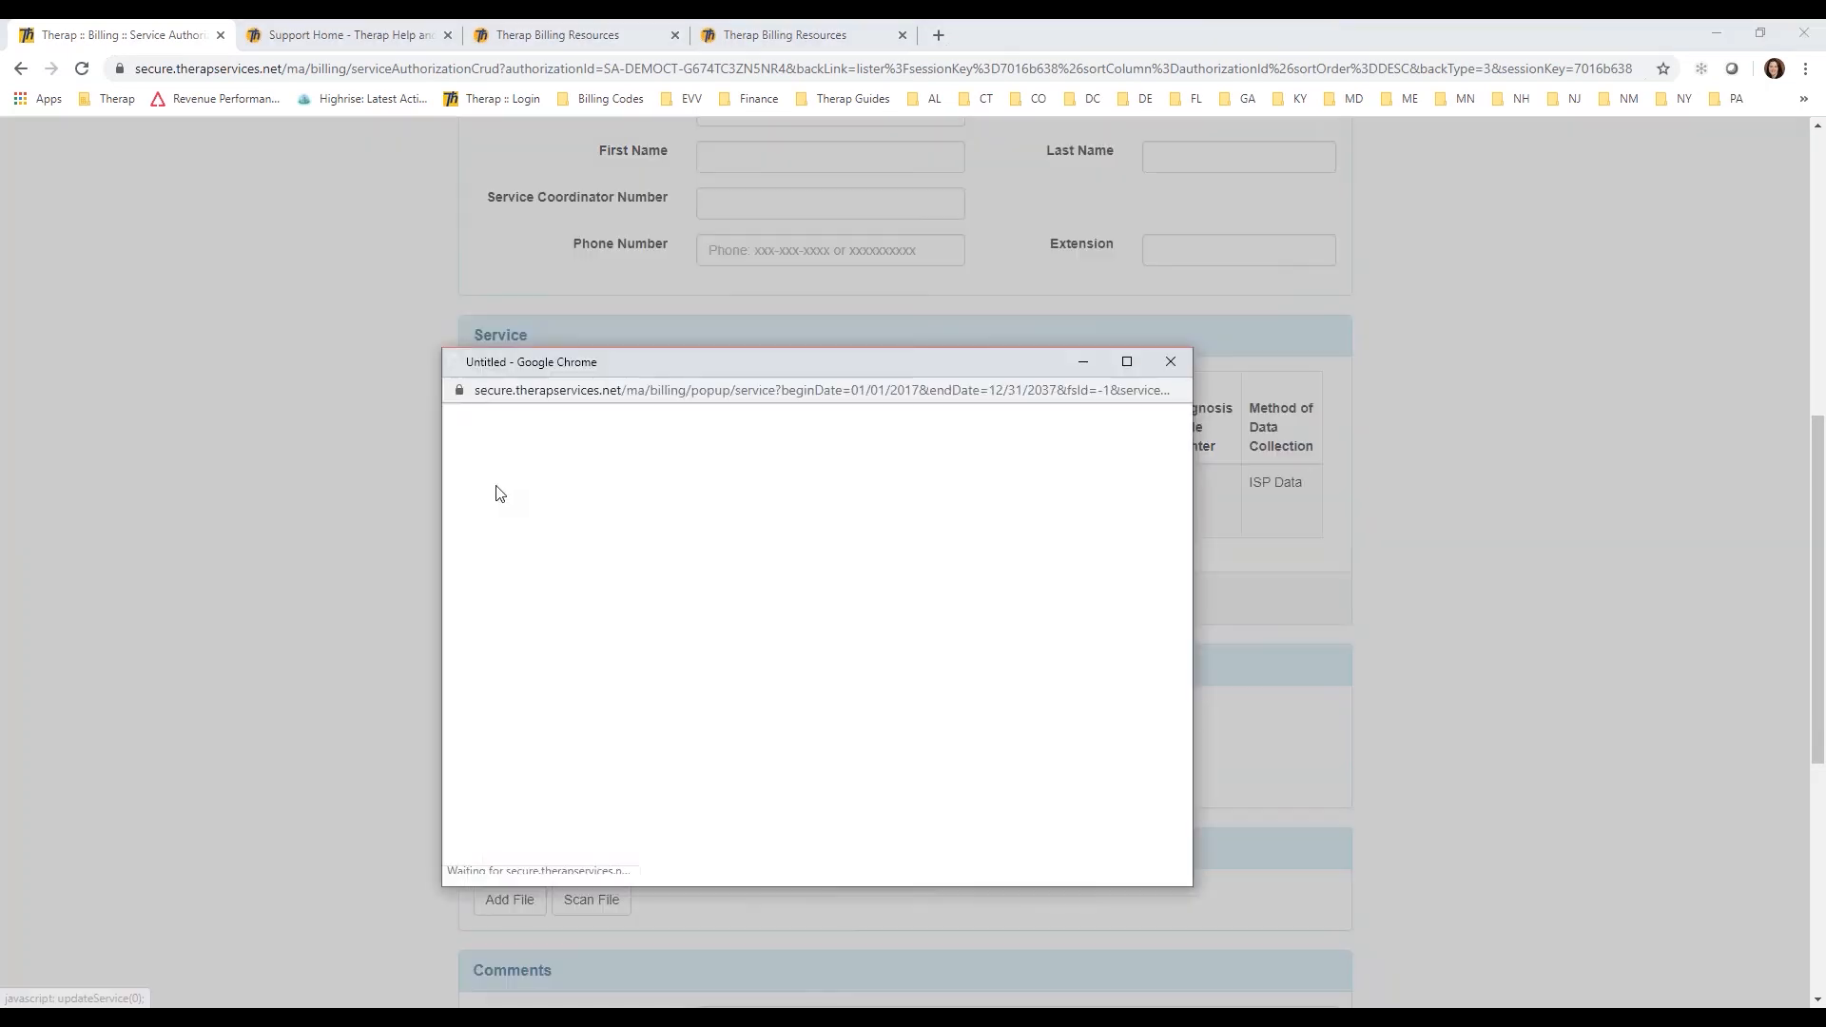
left_click(1126, 361)
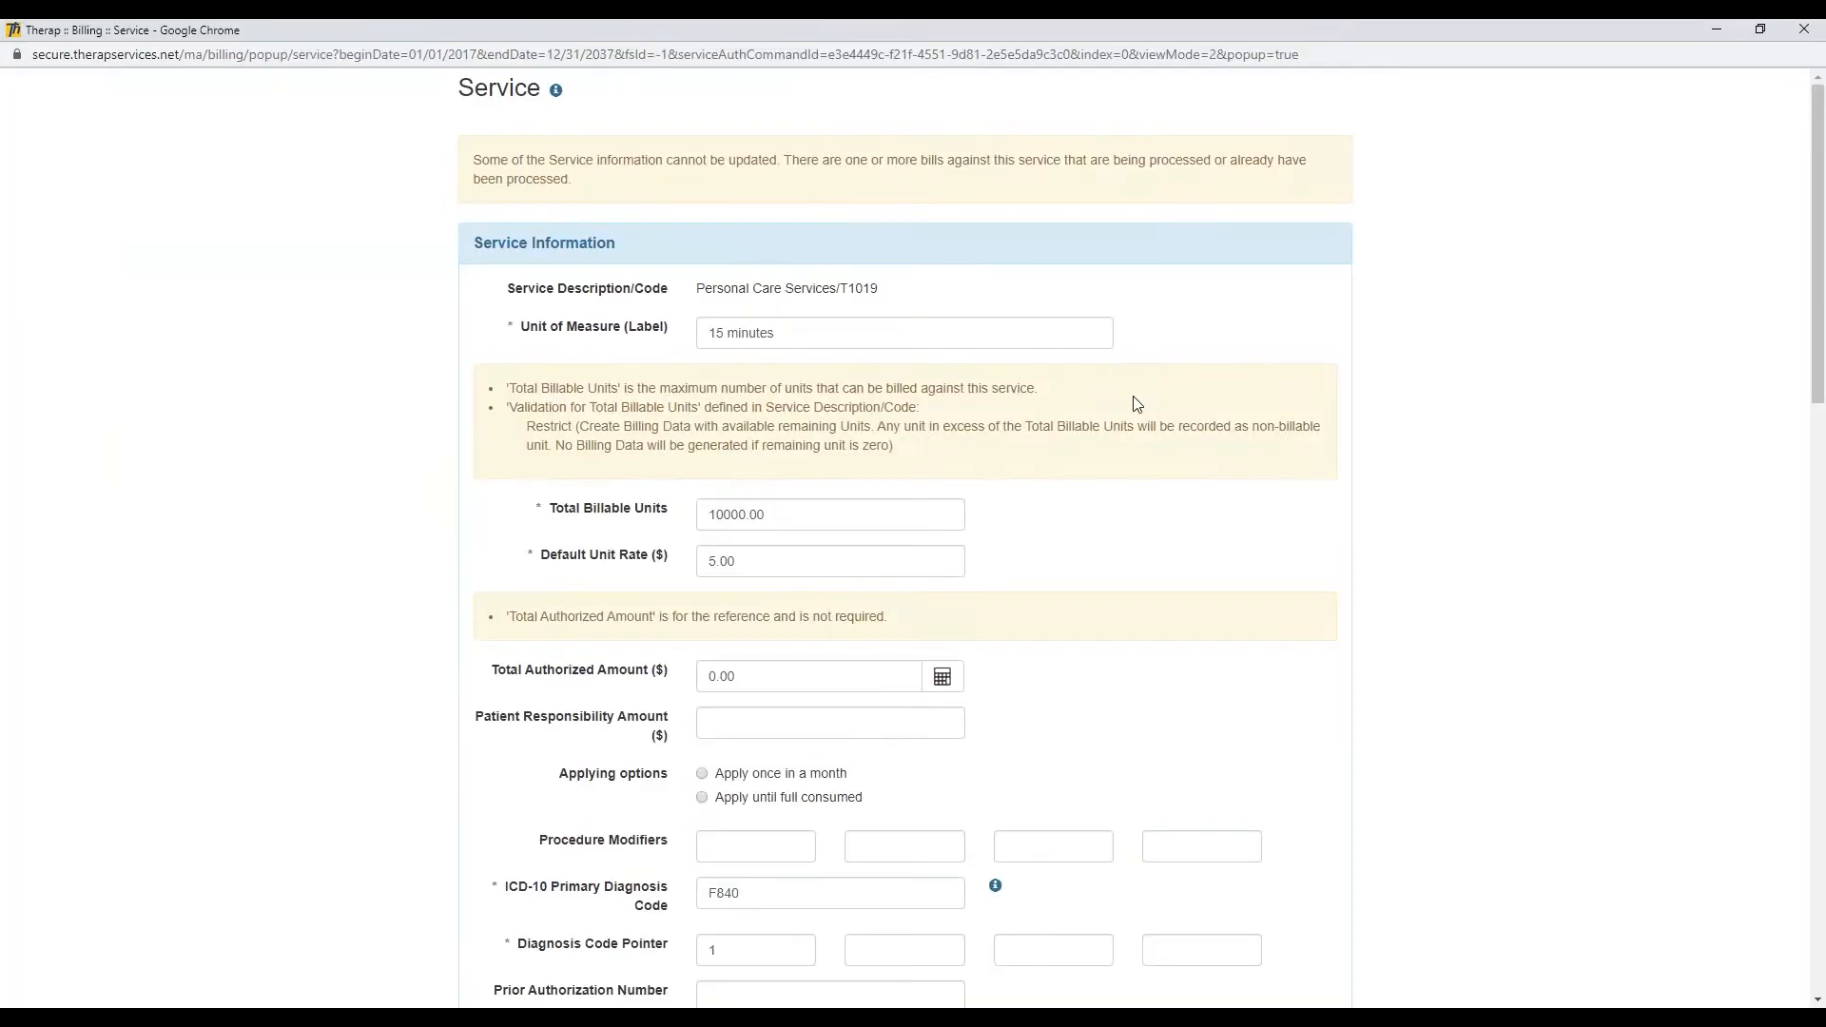
Step: Examine the service's ISP Data collection method, rate history and Automatic Unit Calculation From Time In/Out settings
scroll(1284, 456, "down", 2)
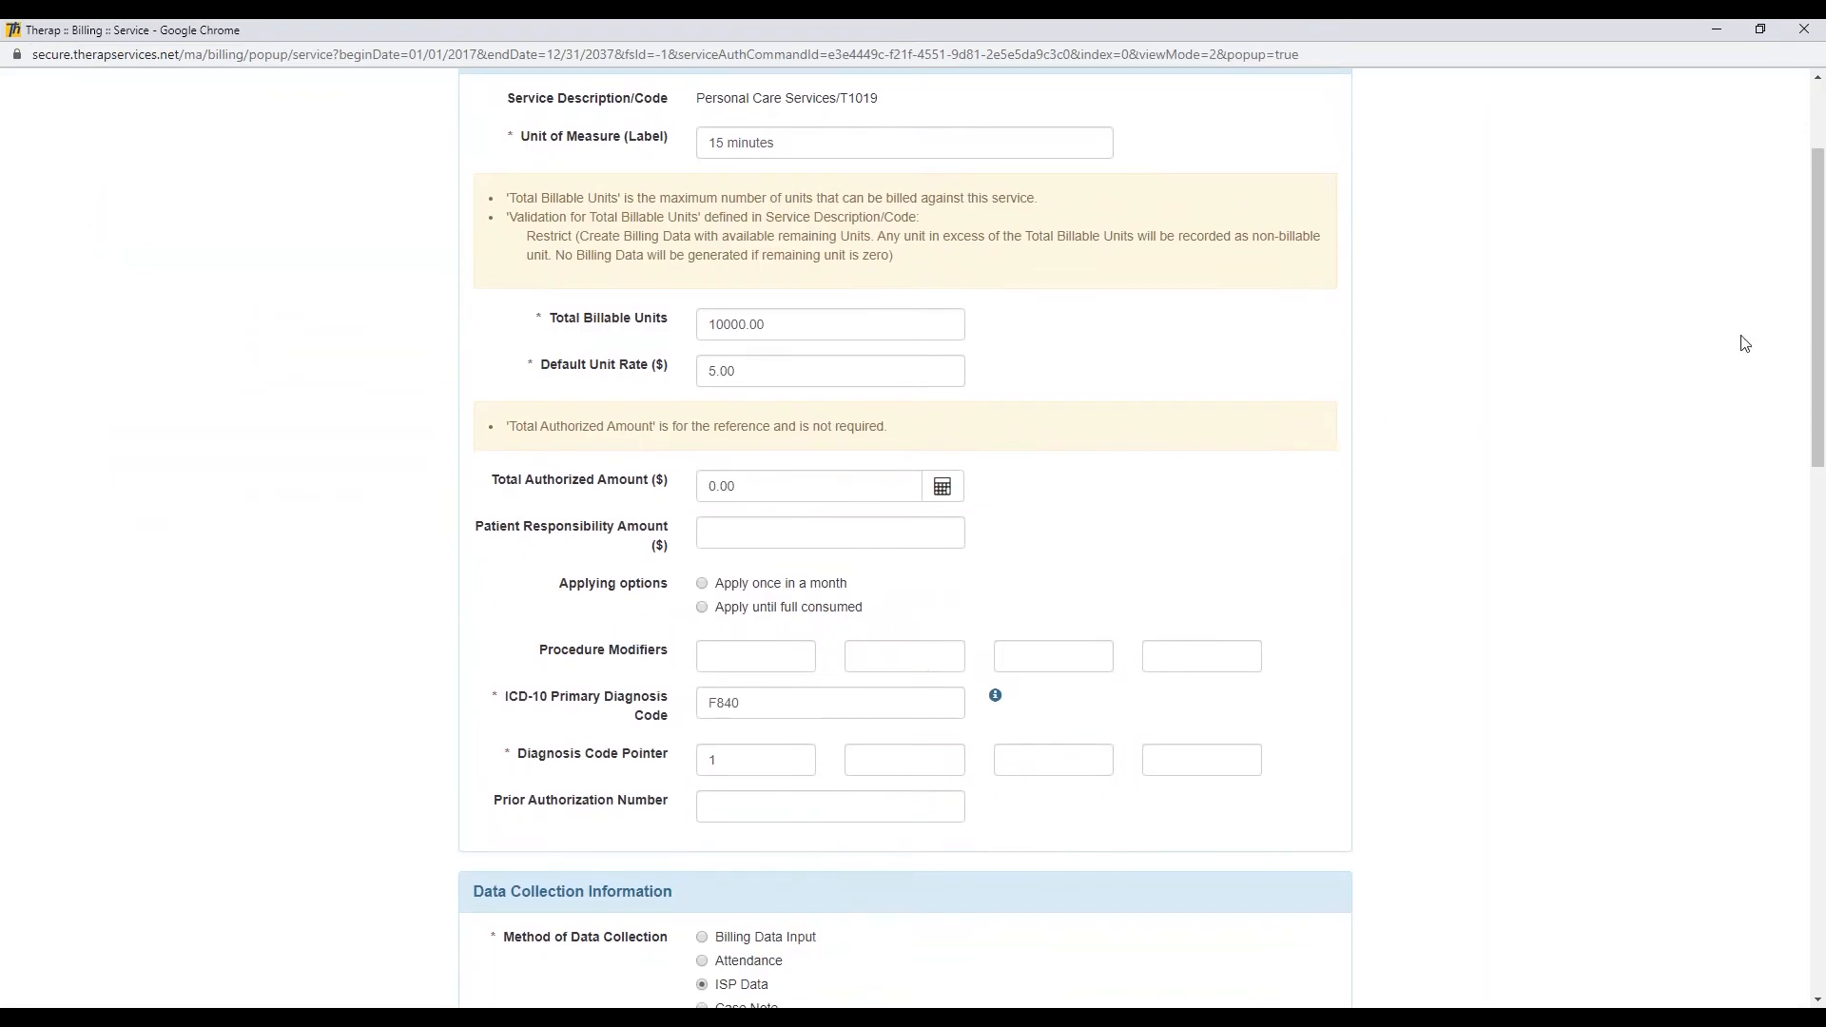
left_click_drag(1817, 307, 1820, 449)
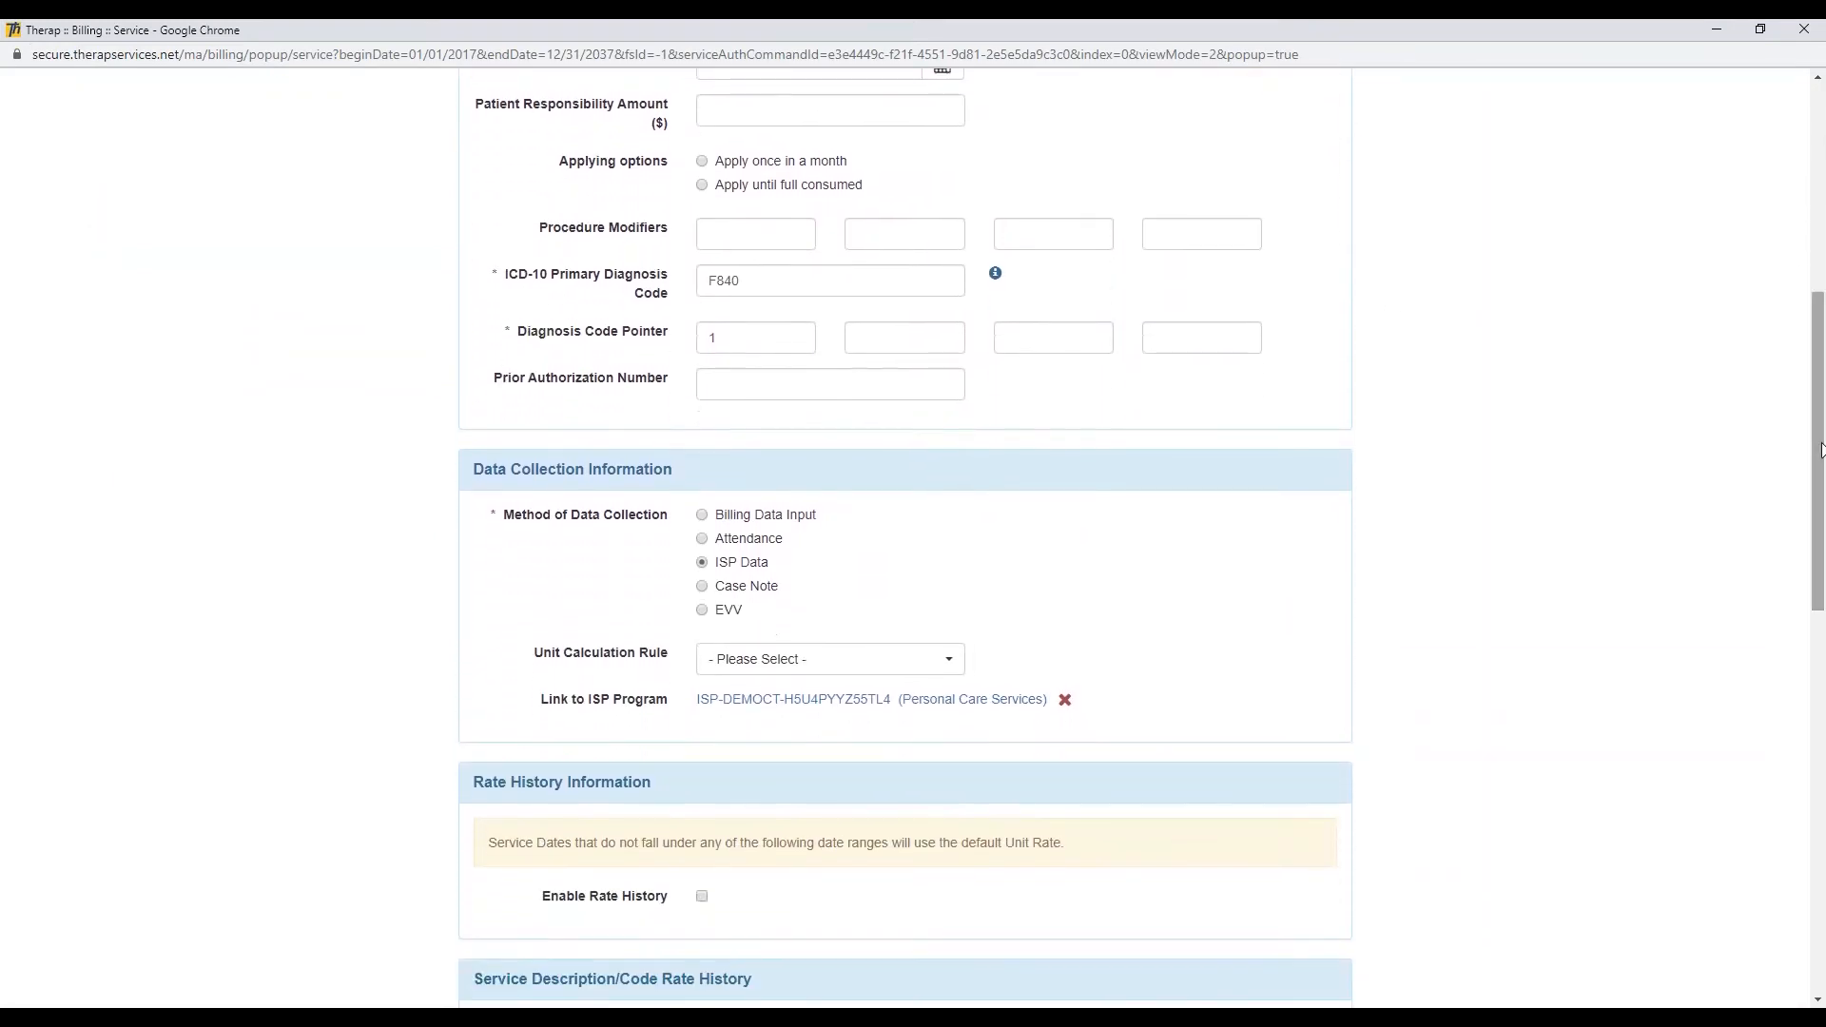
left_click_drag(785, 569, 716, 569)
left_click(789, 569)
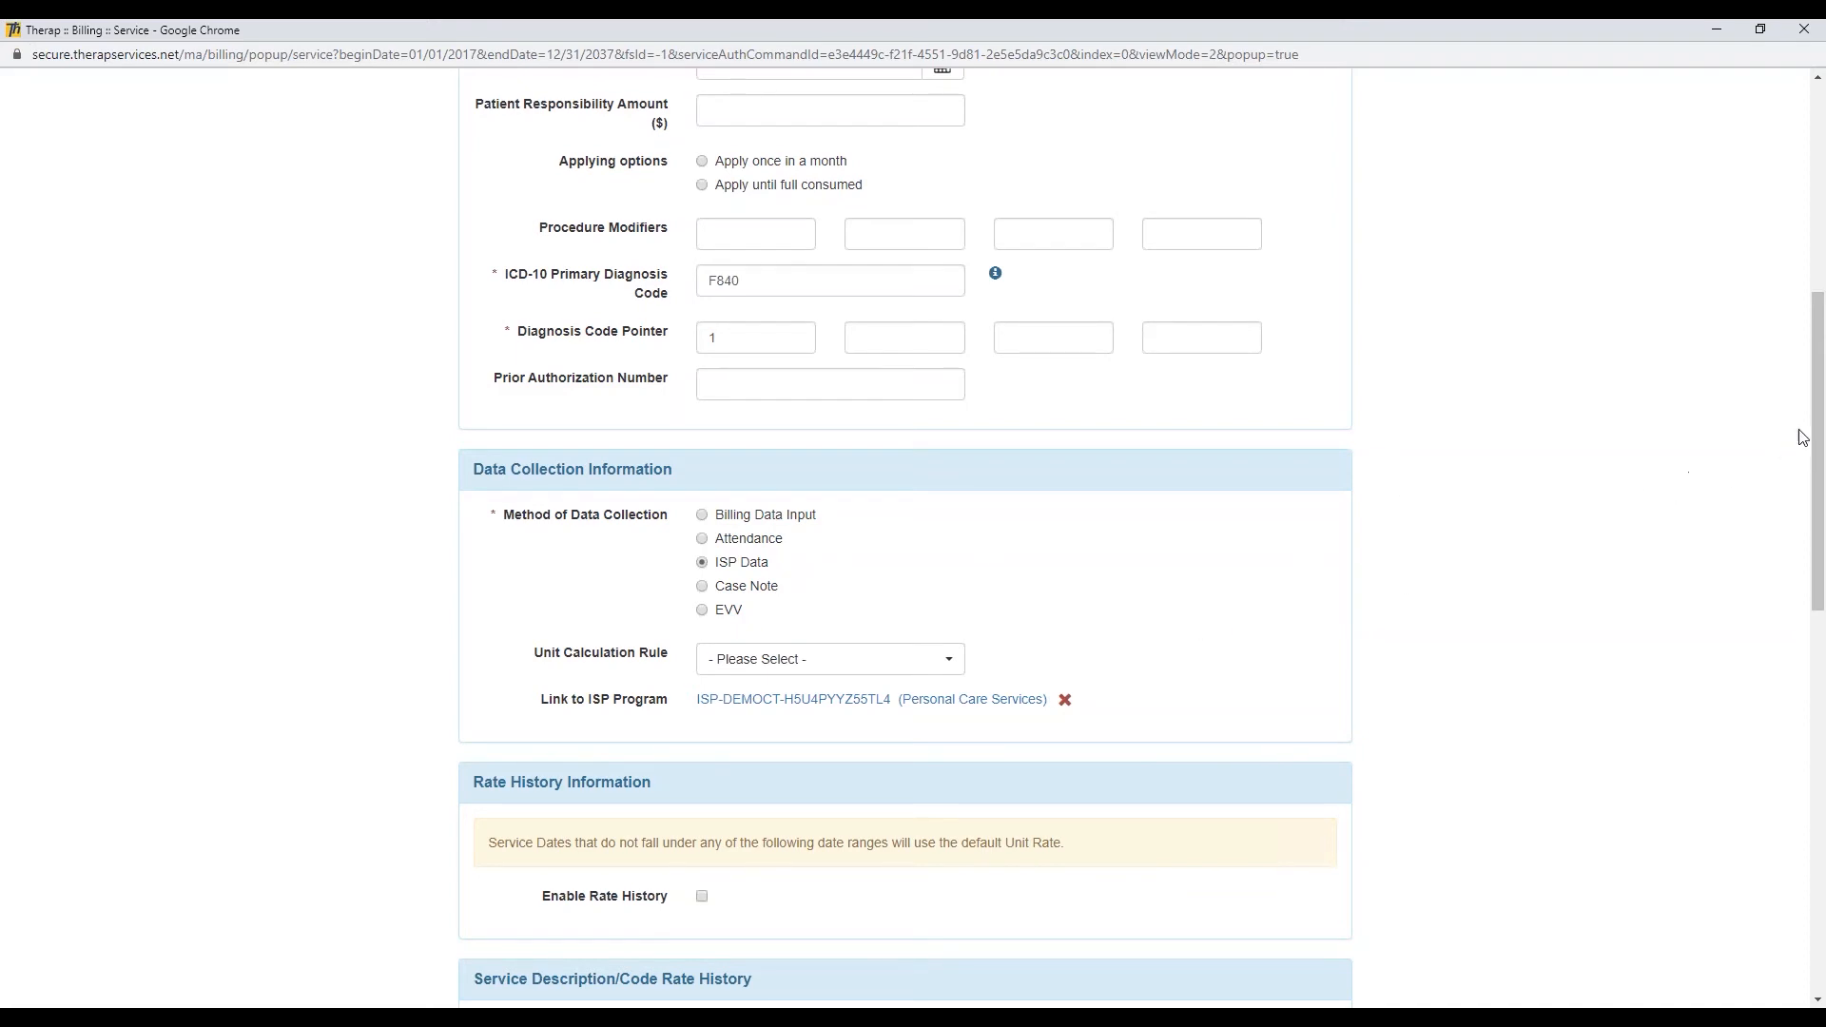
left_click_drag(1817, 430, 1788, 652)
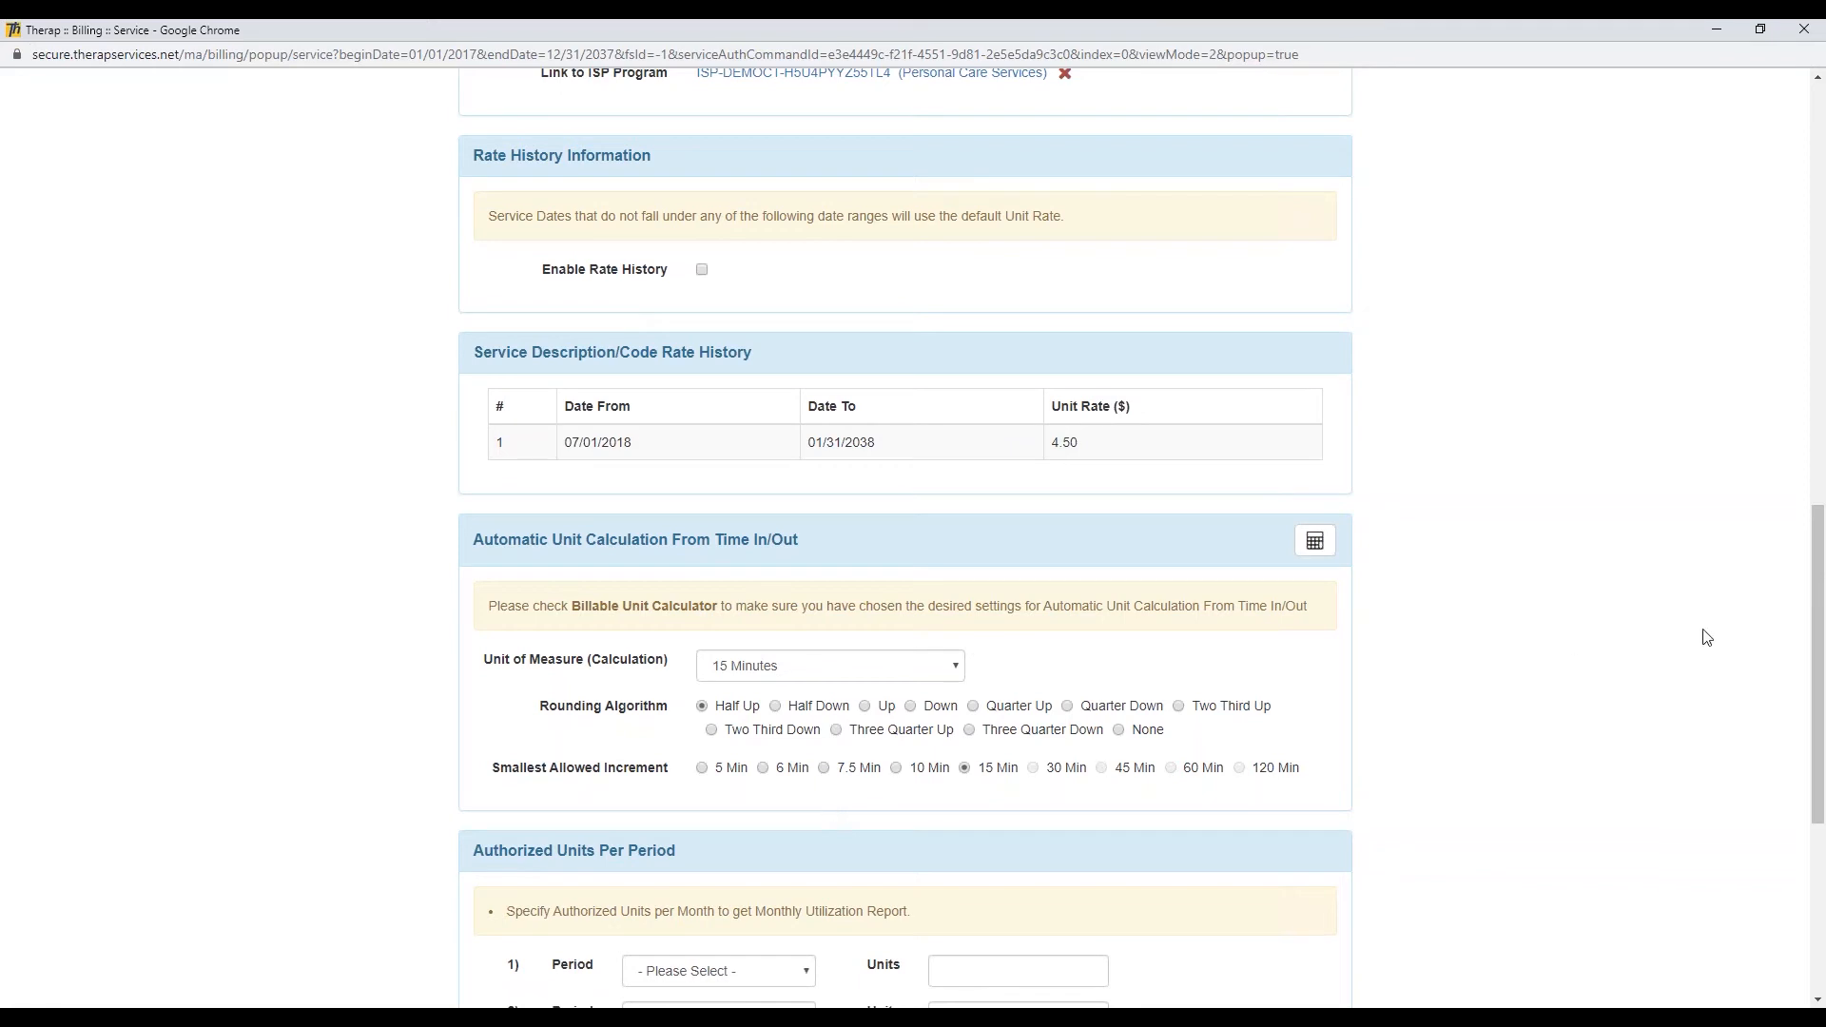
Step: Close the T1019 service details without saving and return from the service authorization to the dashboard
left_click_drag(1808, 627, 1751, 185)
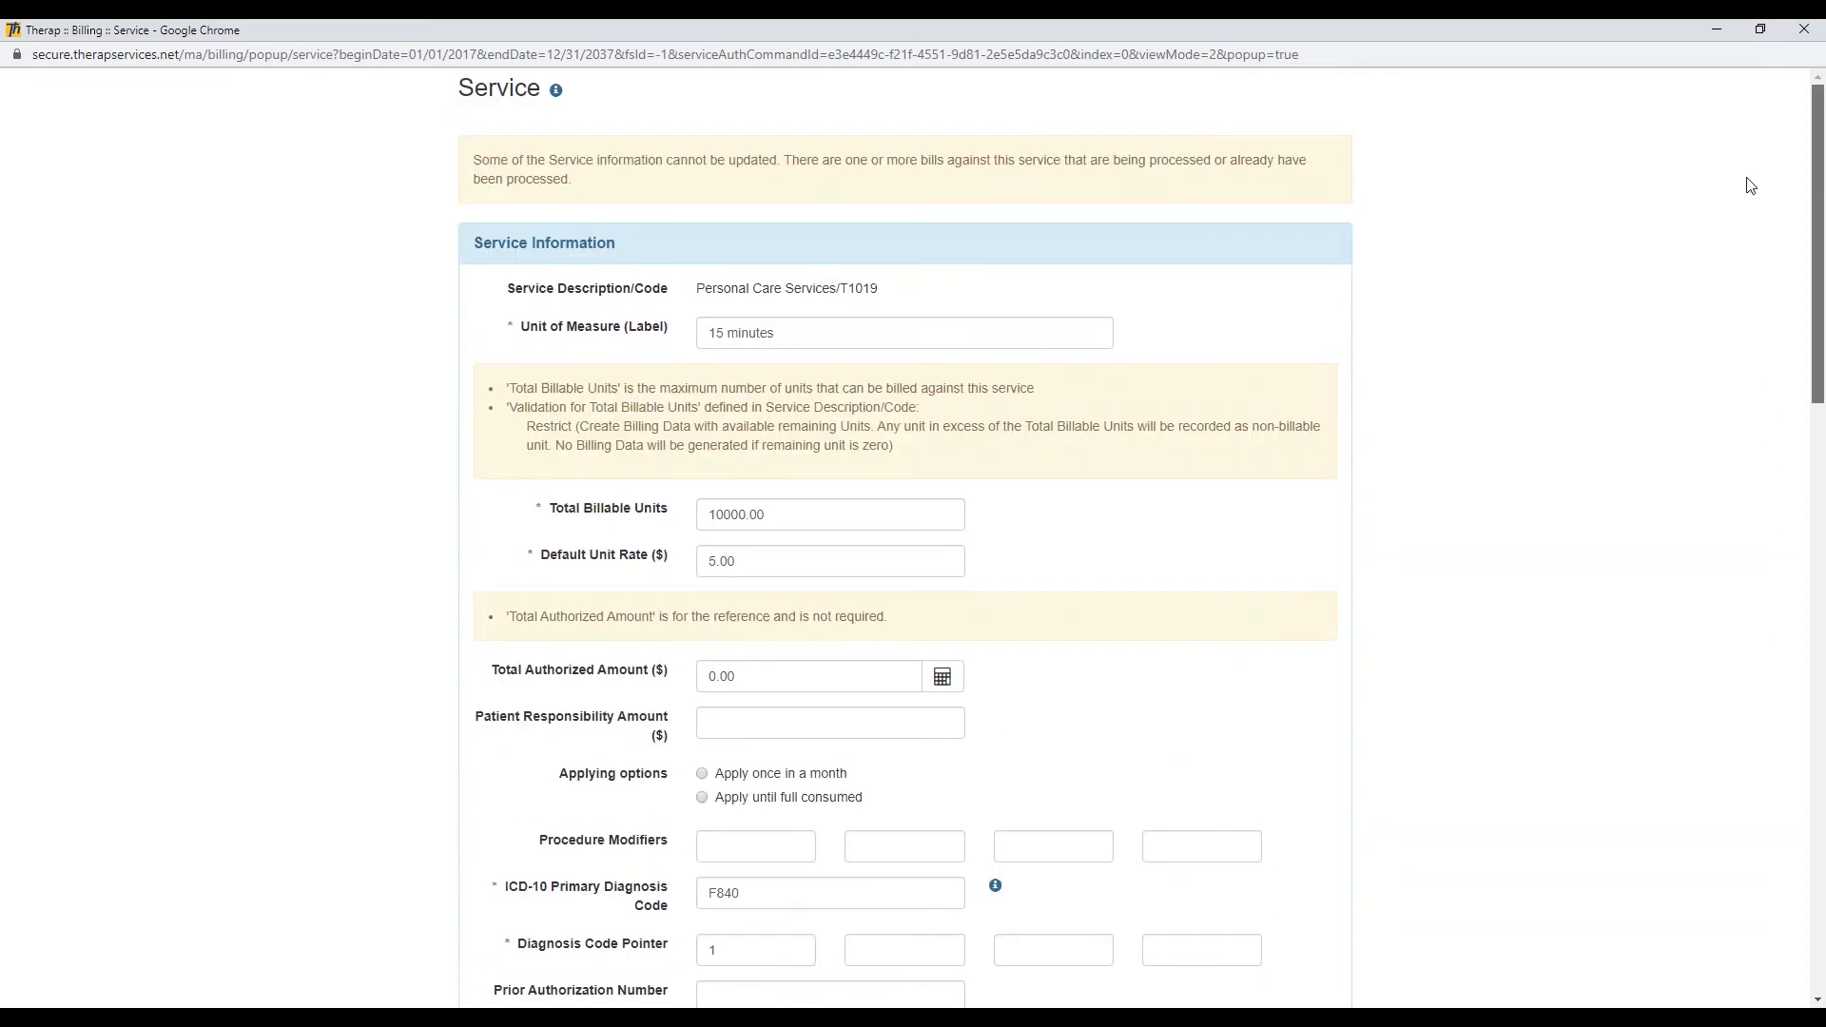
left_click(1804, 29)
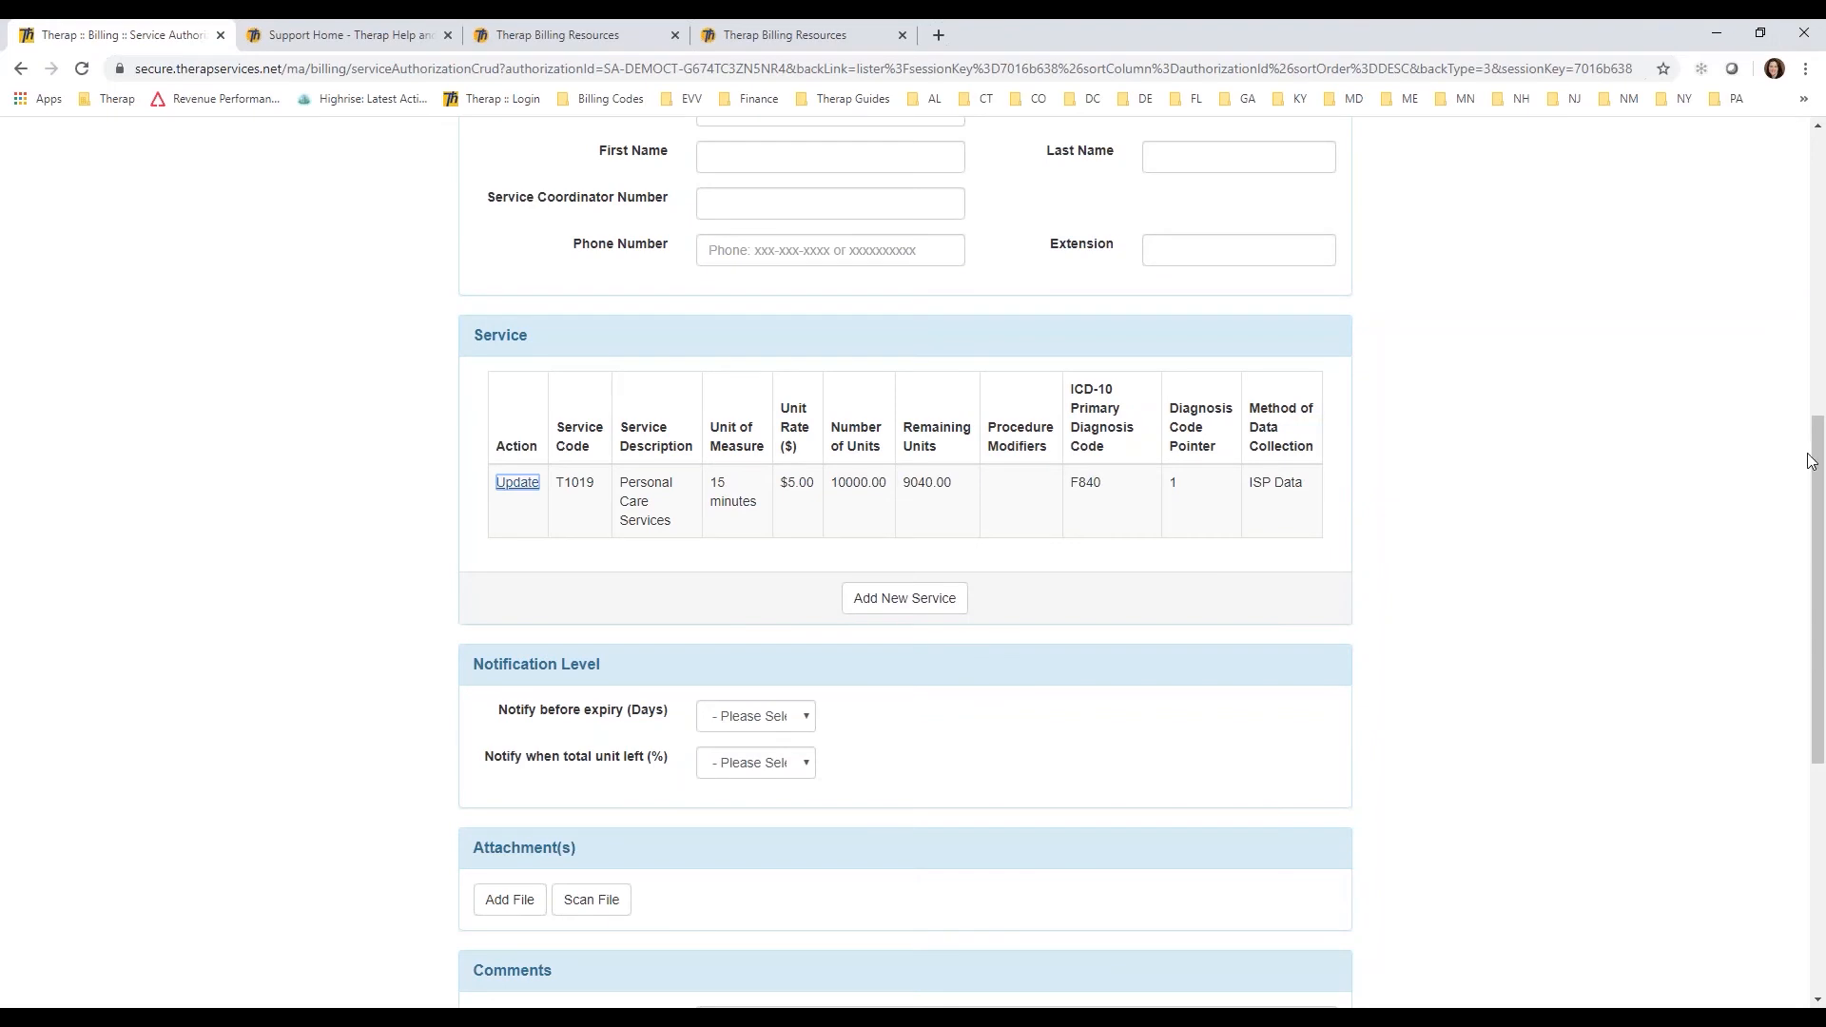
left_click_drag(1817, 590, 1801, 145)
left_click(599, 155)
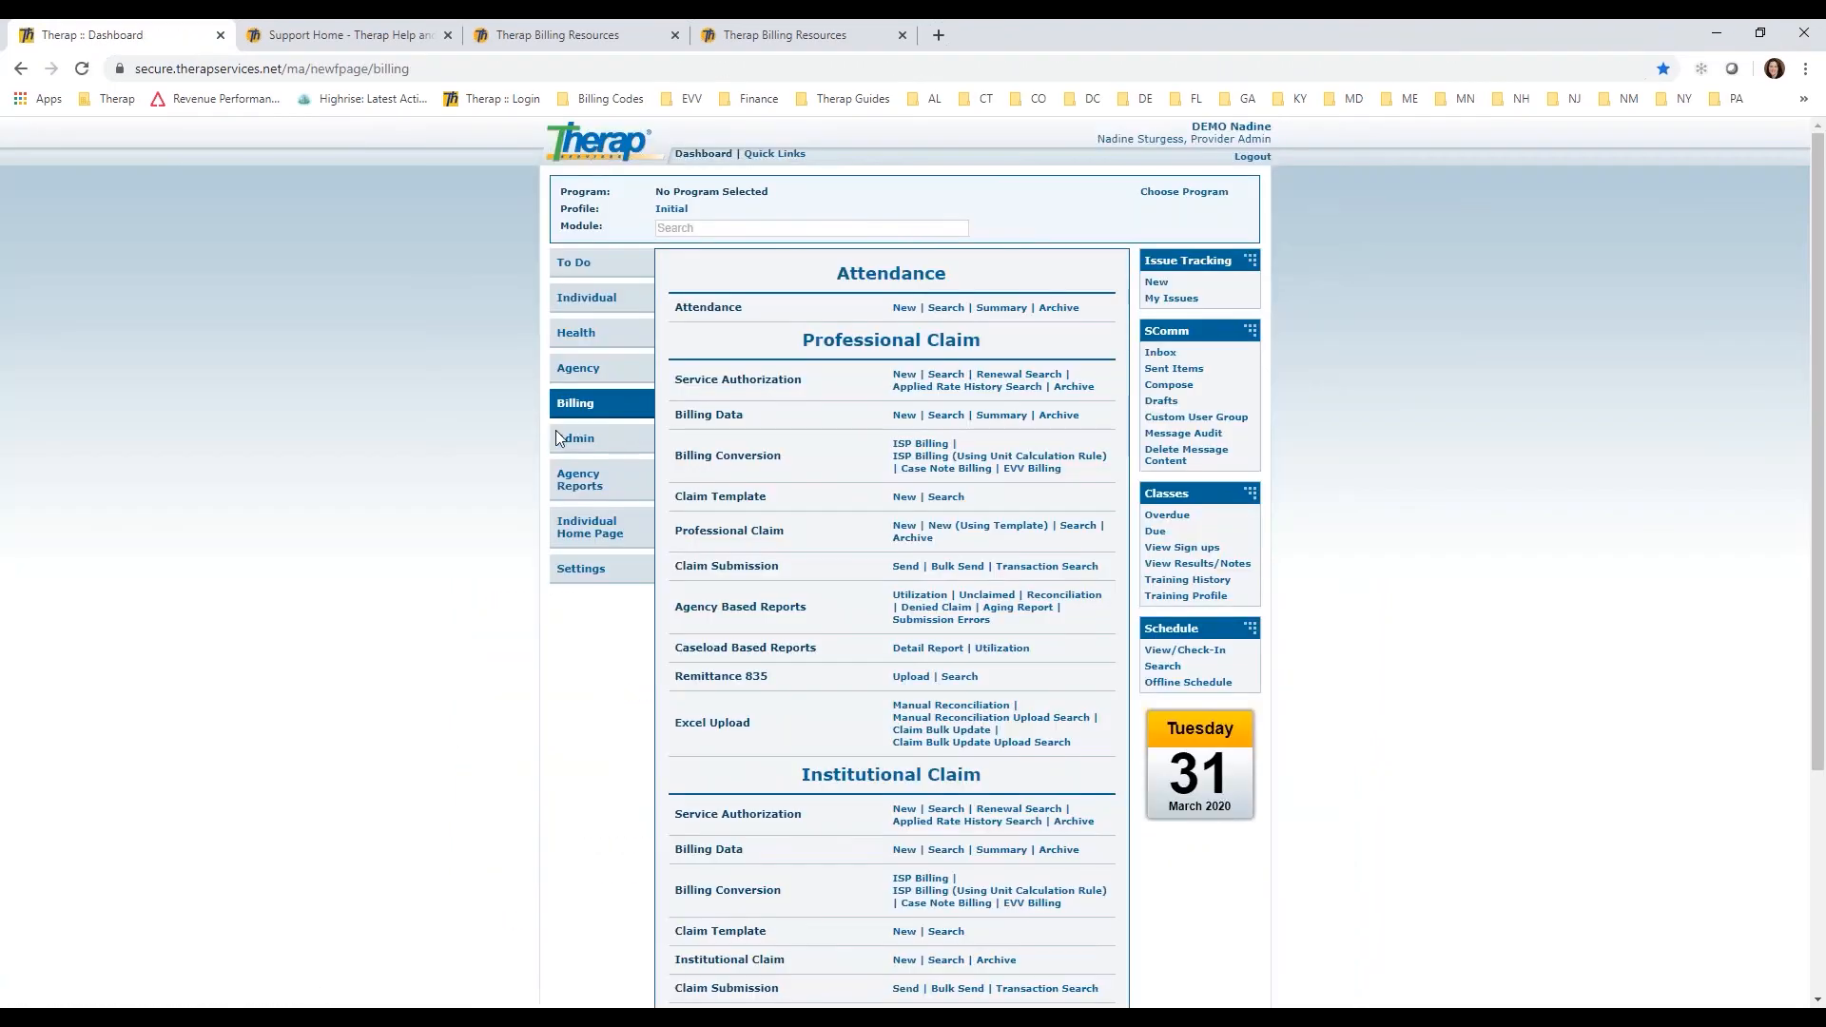
Step: Open the "15 min unit by day" rule from the Unit Calculation Rule list in the Admin billing settings
left_click(575, 440)
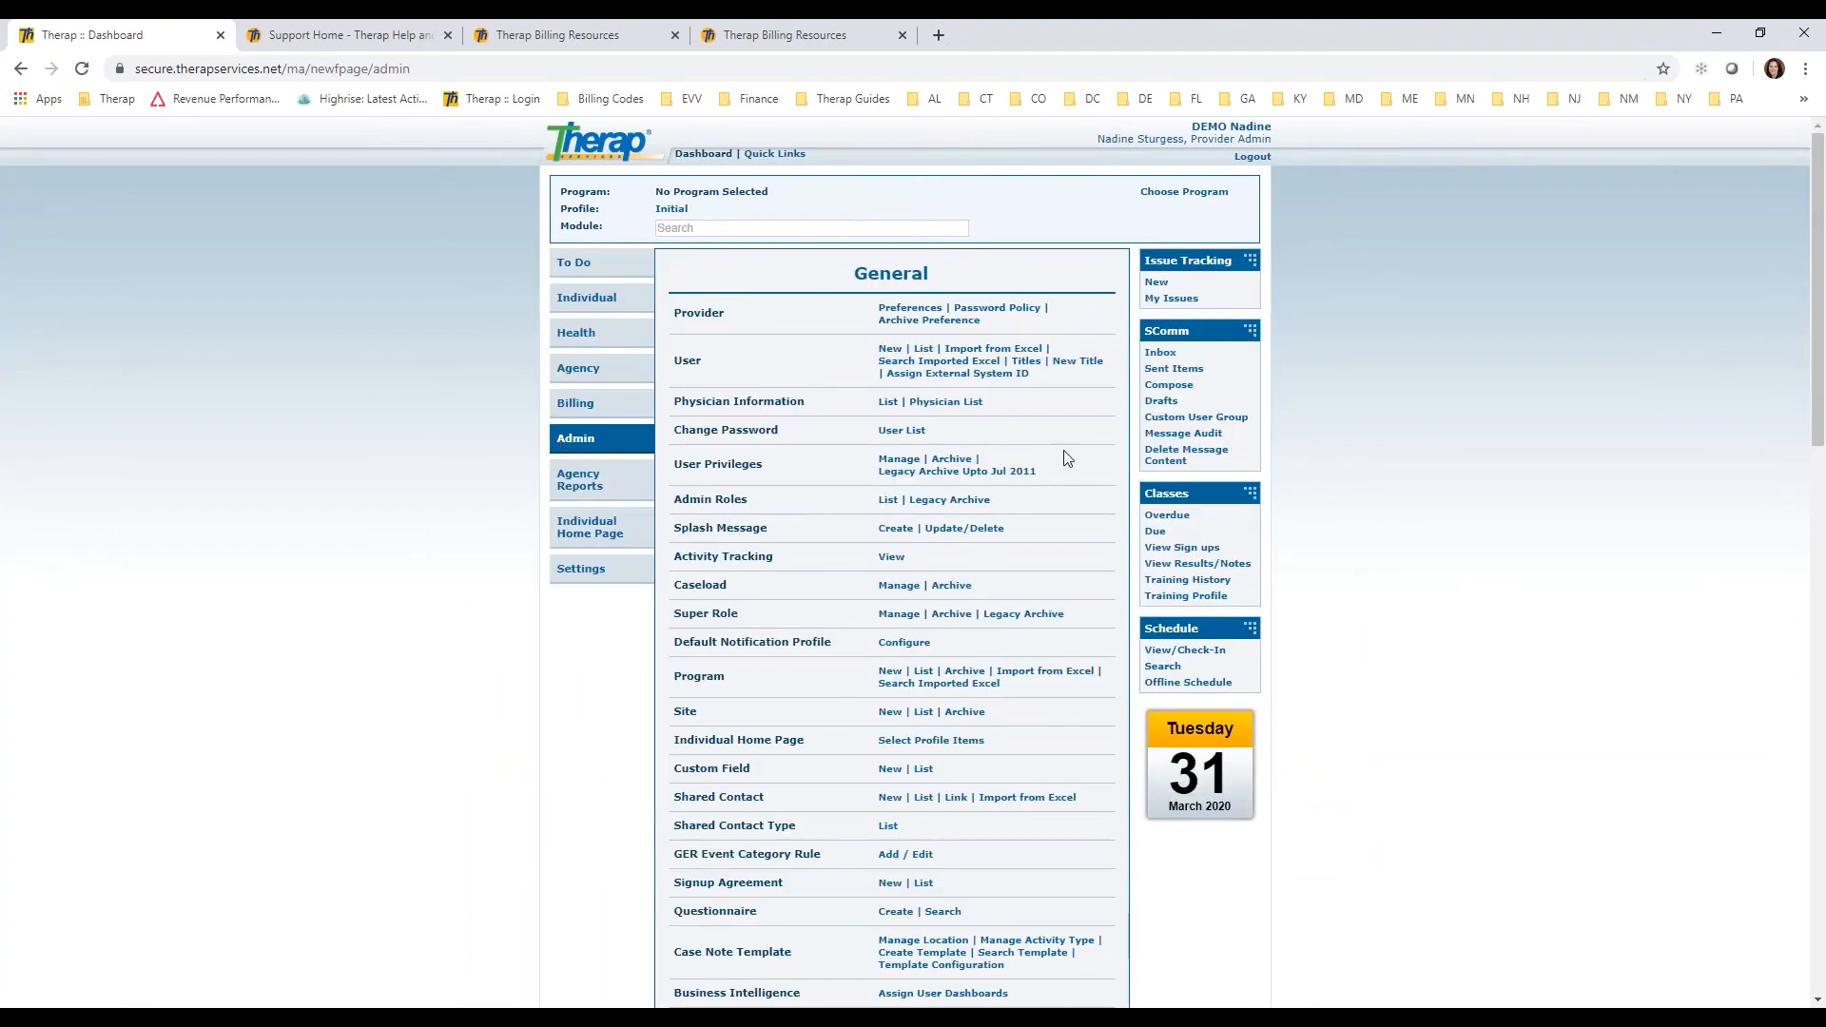
left_click_drag(1820, 251, 1798, 738)
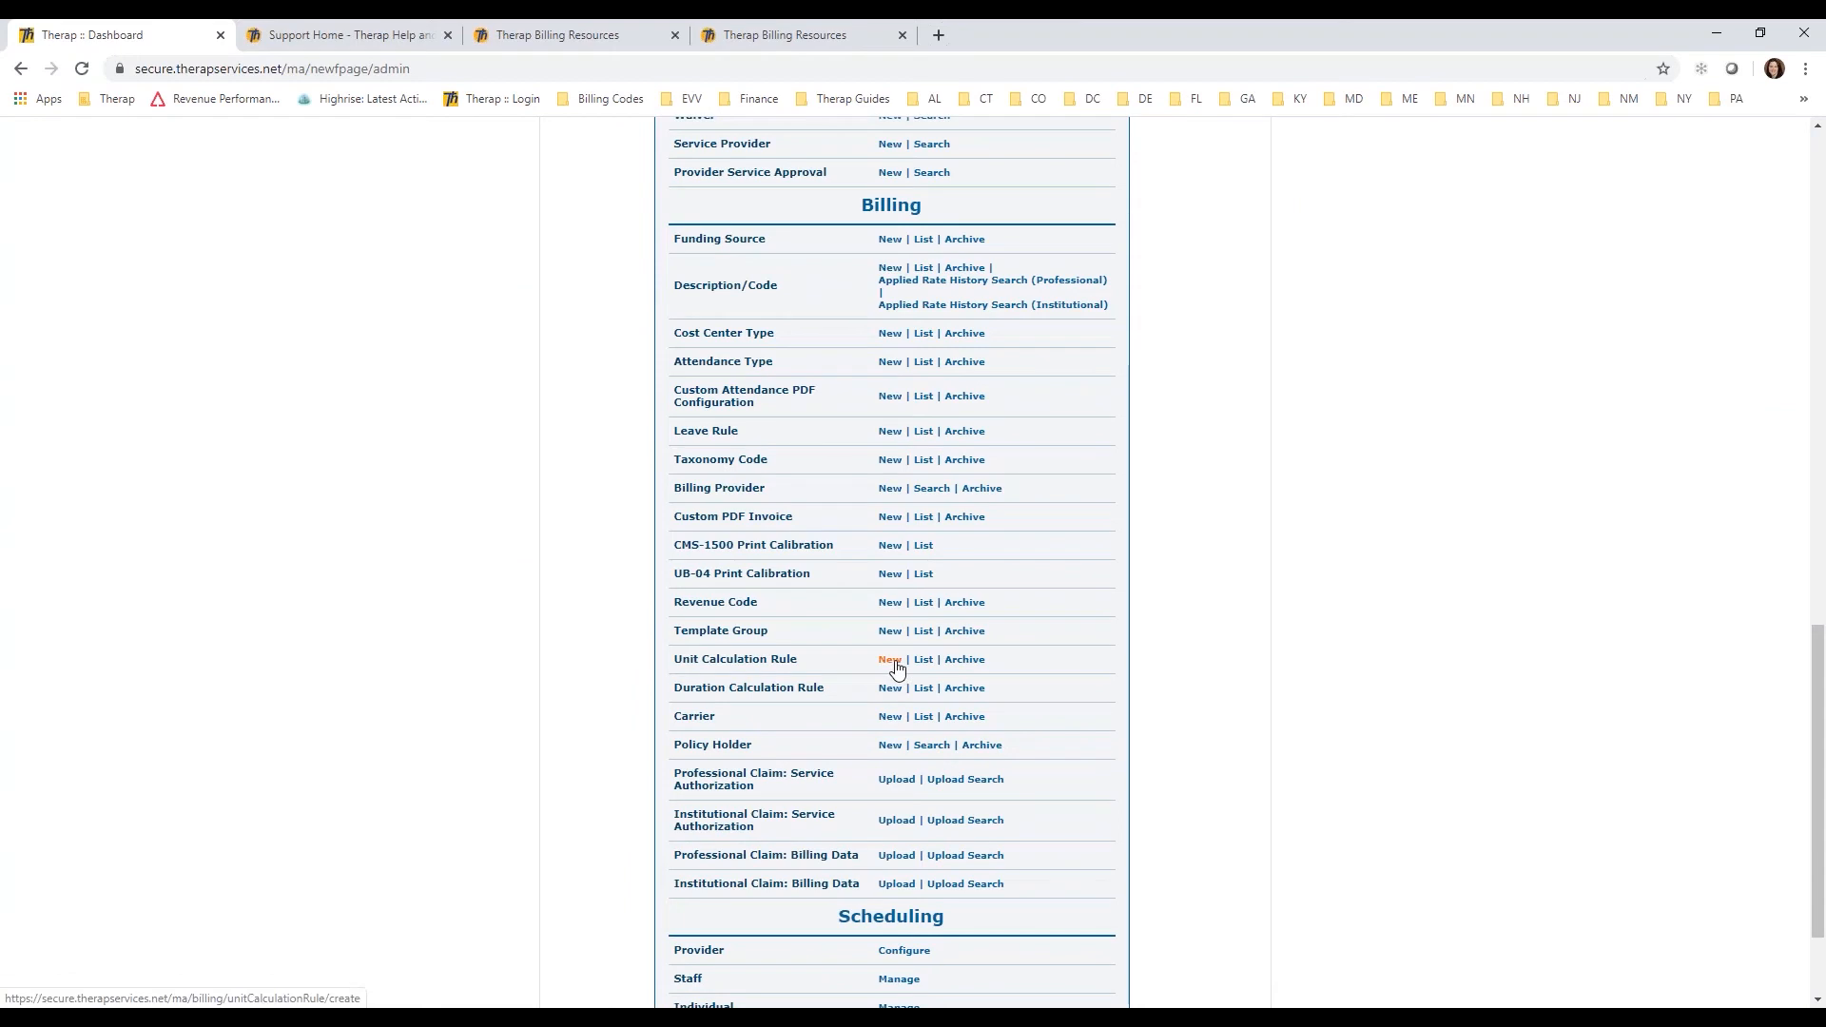
left_click(925, 660)
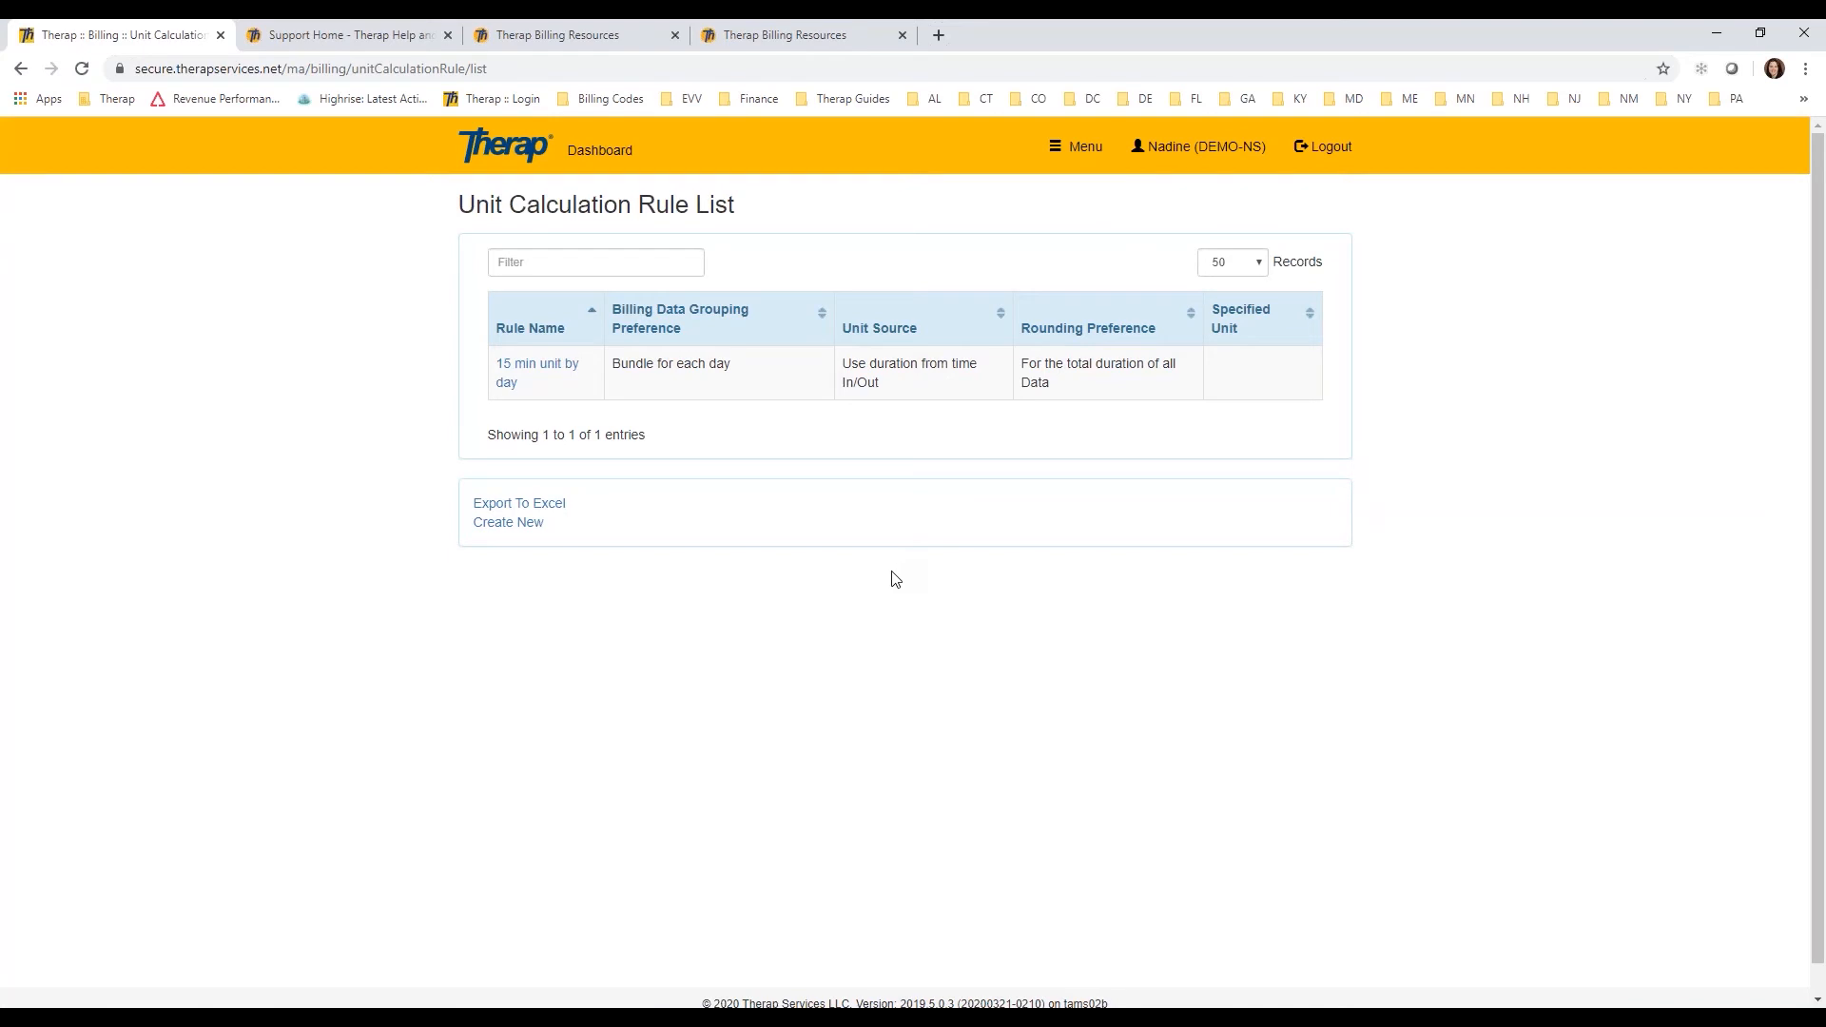
left_click(553, 370)
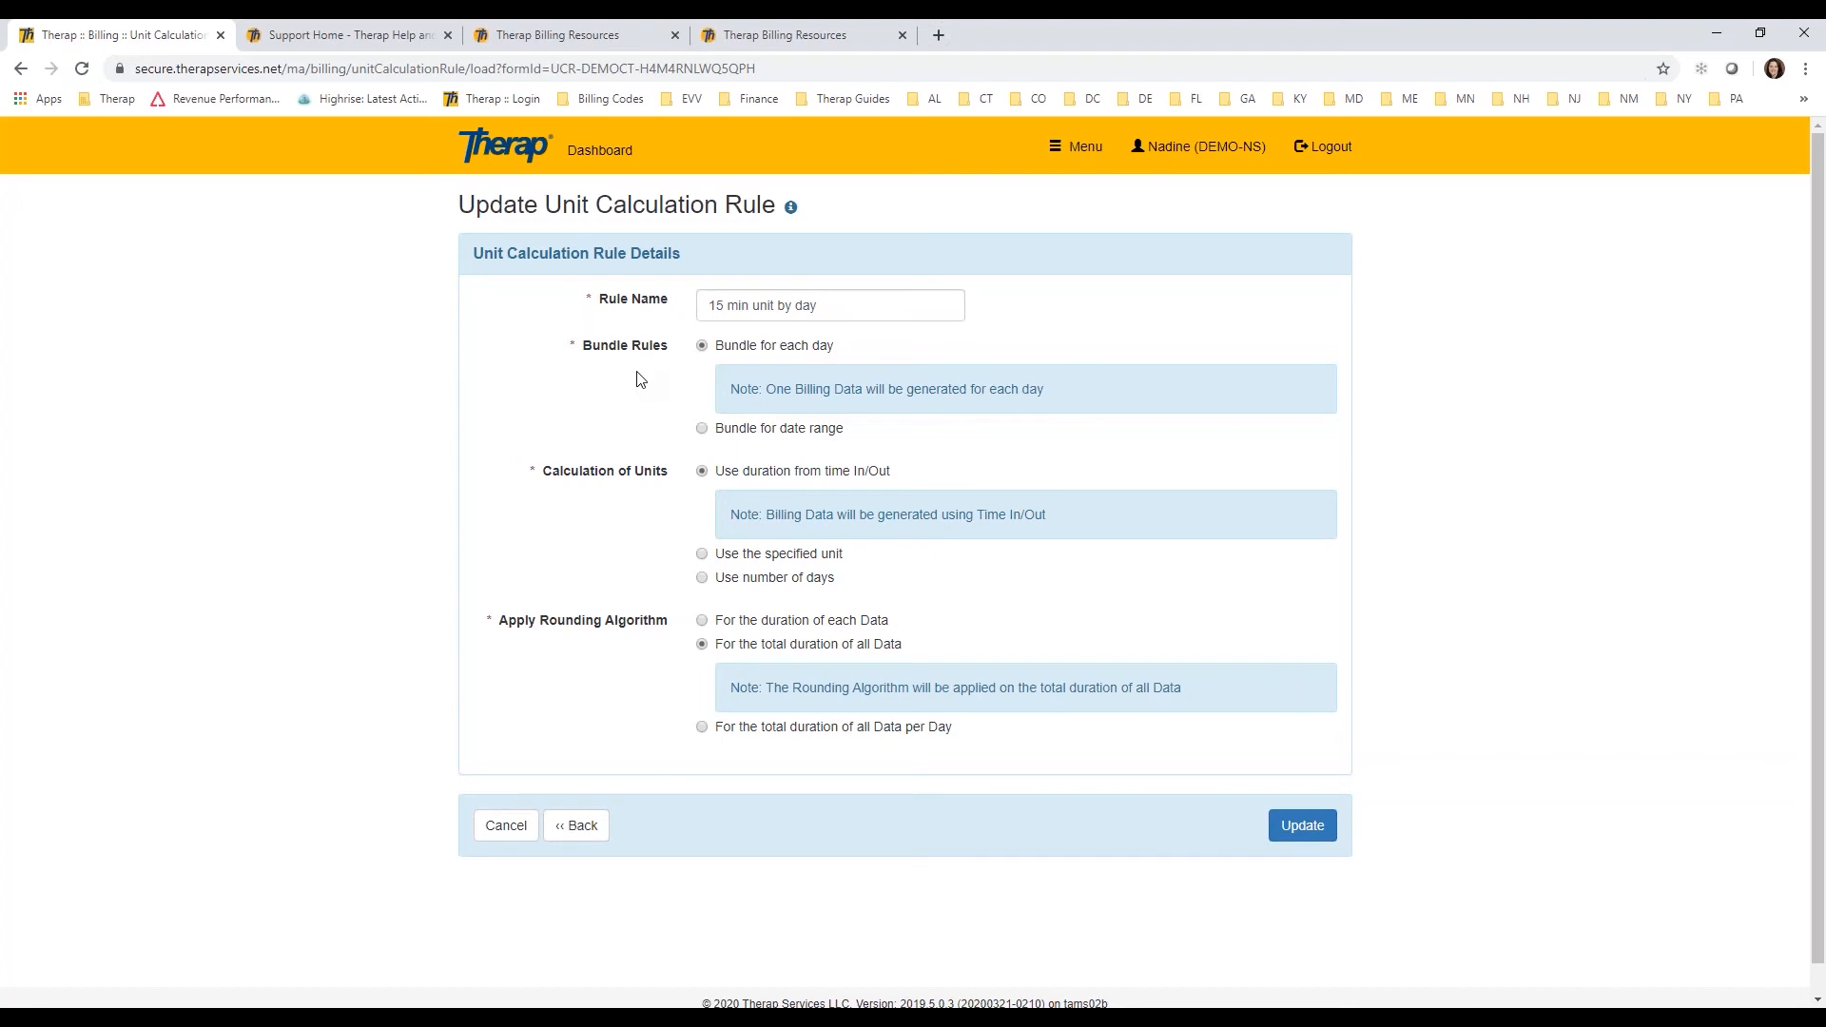
Step: Try the Bundle for date range option in the unit calculation rule and switch back to Bundle for each day
left_click_drag(956, 305, 709, 305)
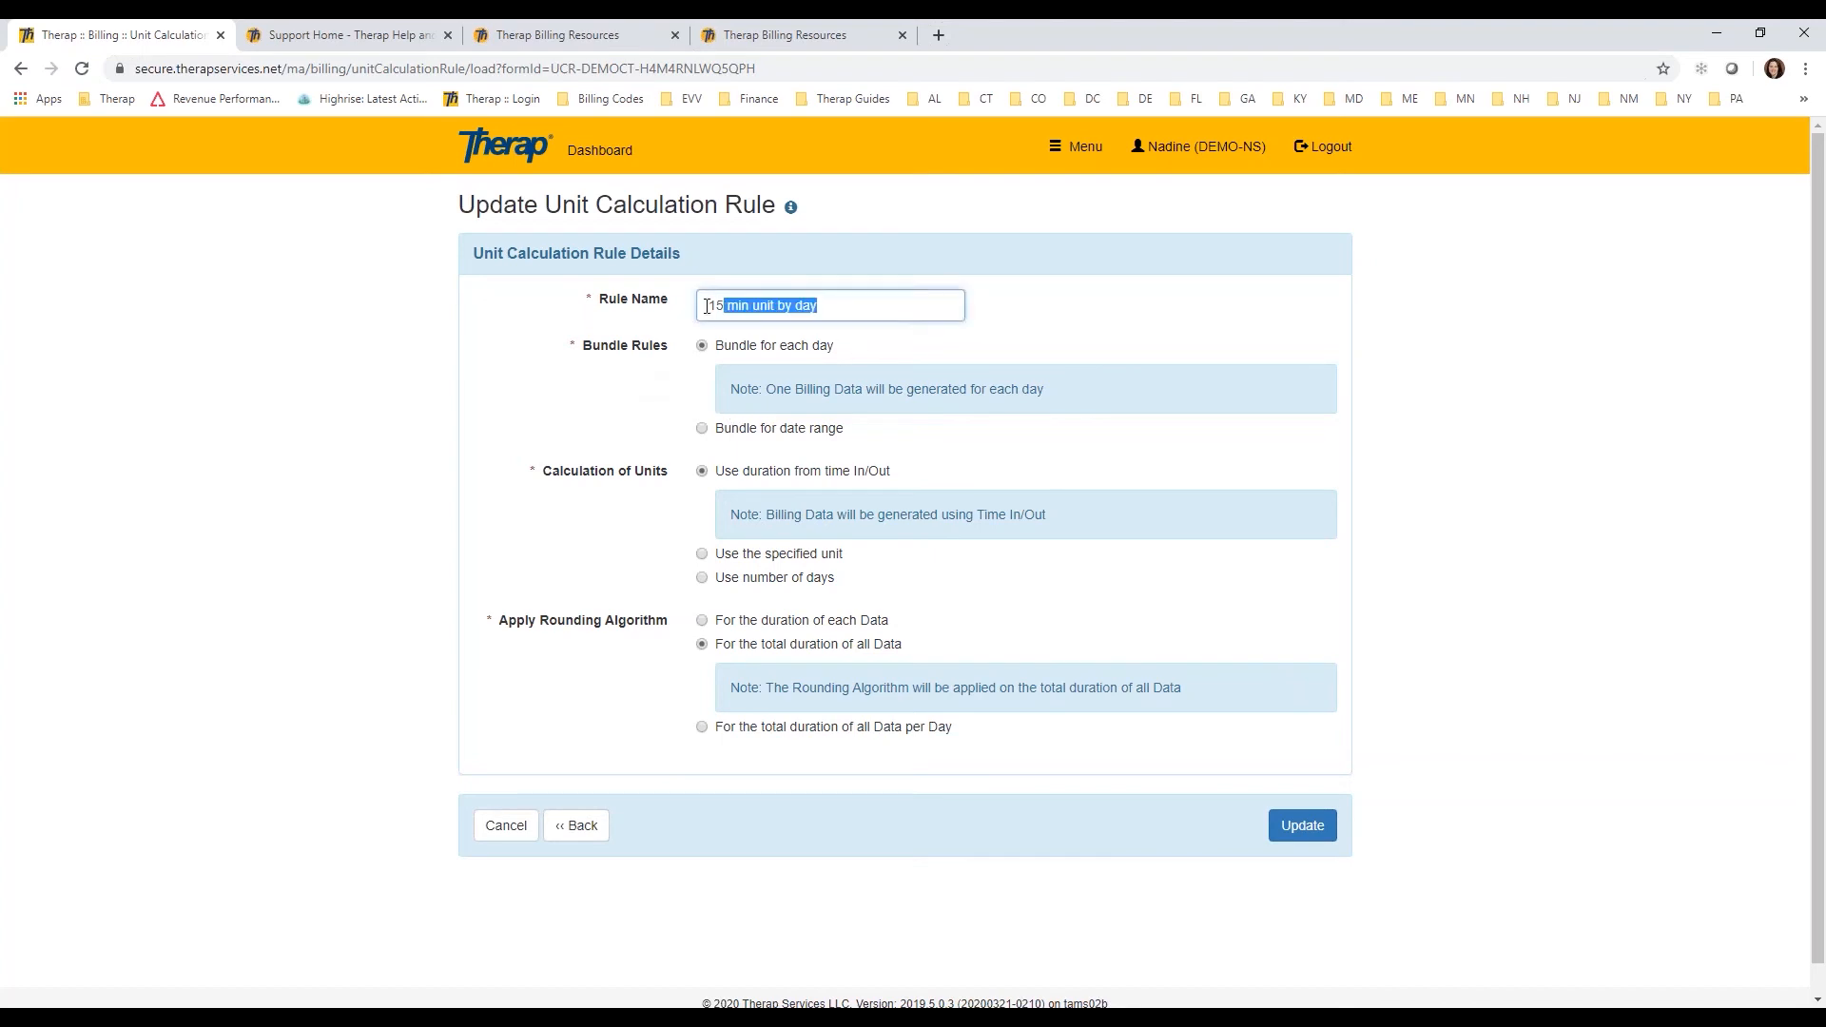
left_click(911, 307)
left_click(703, 429)
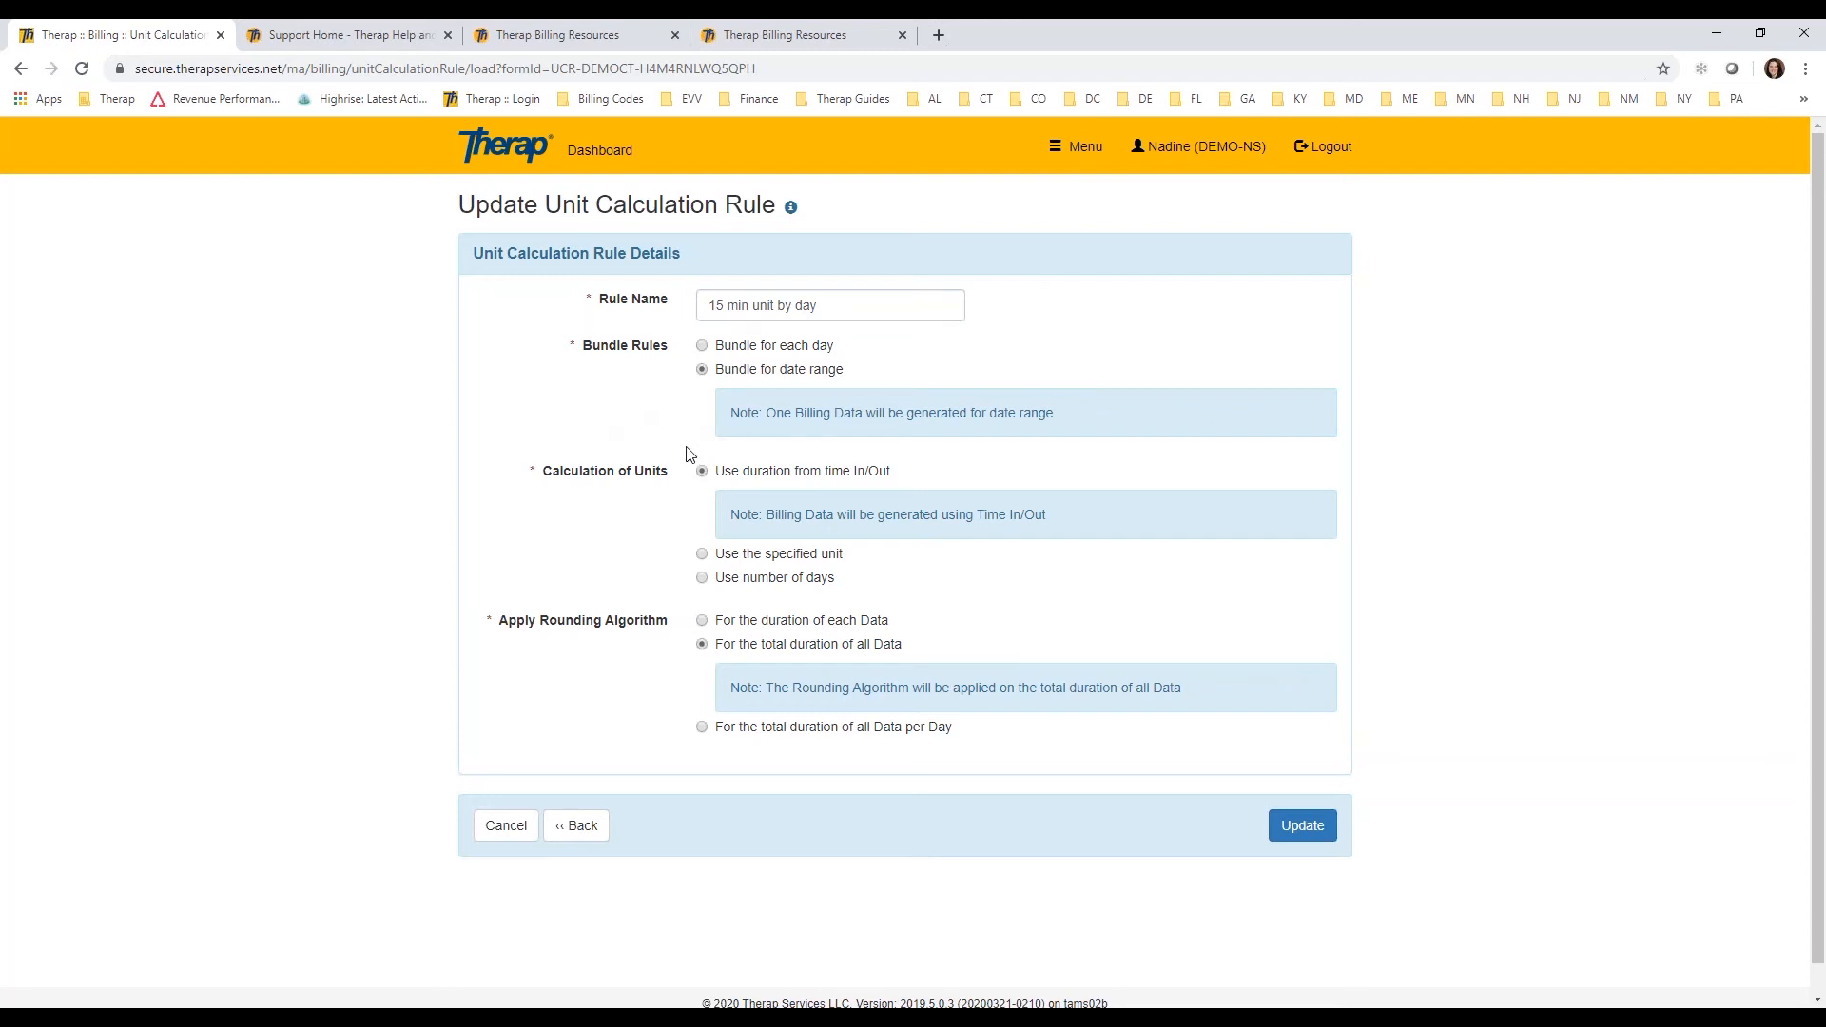
left_click(703, 346)
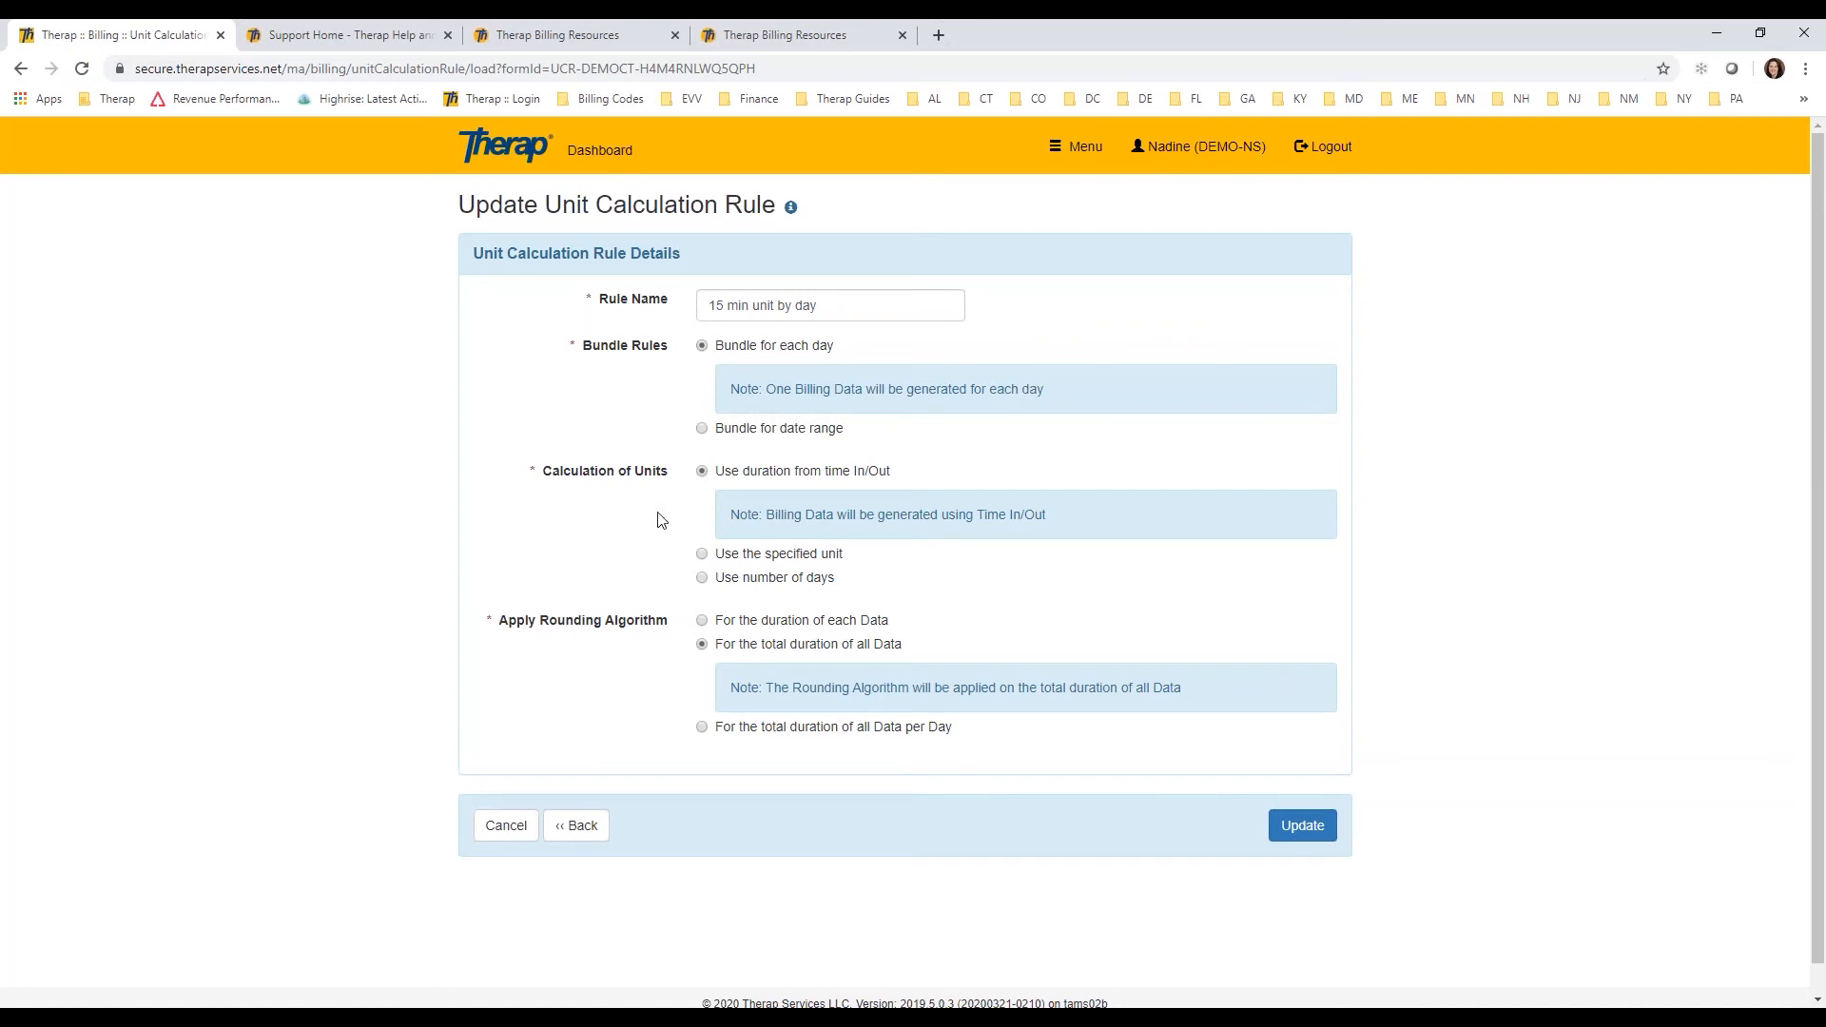
Step: Try calculating units with Use the specified unit, a specified unit of 1 and Bundle for date range
left_click_drag(725, 471, 888, 474)
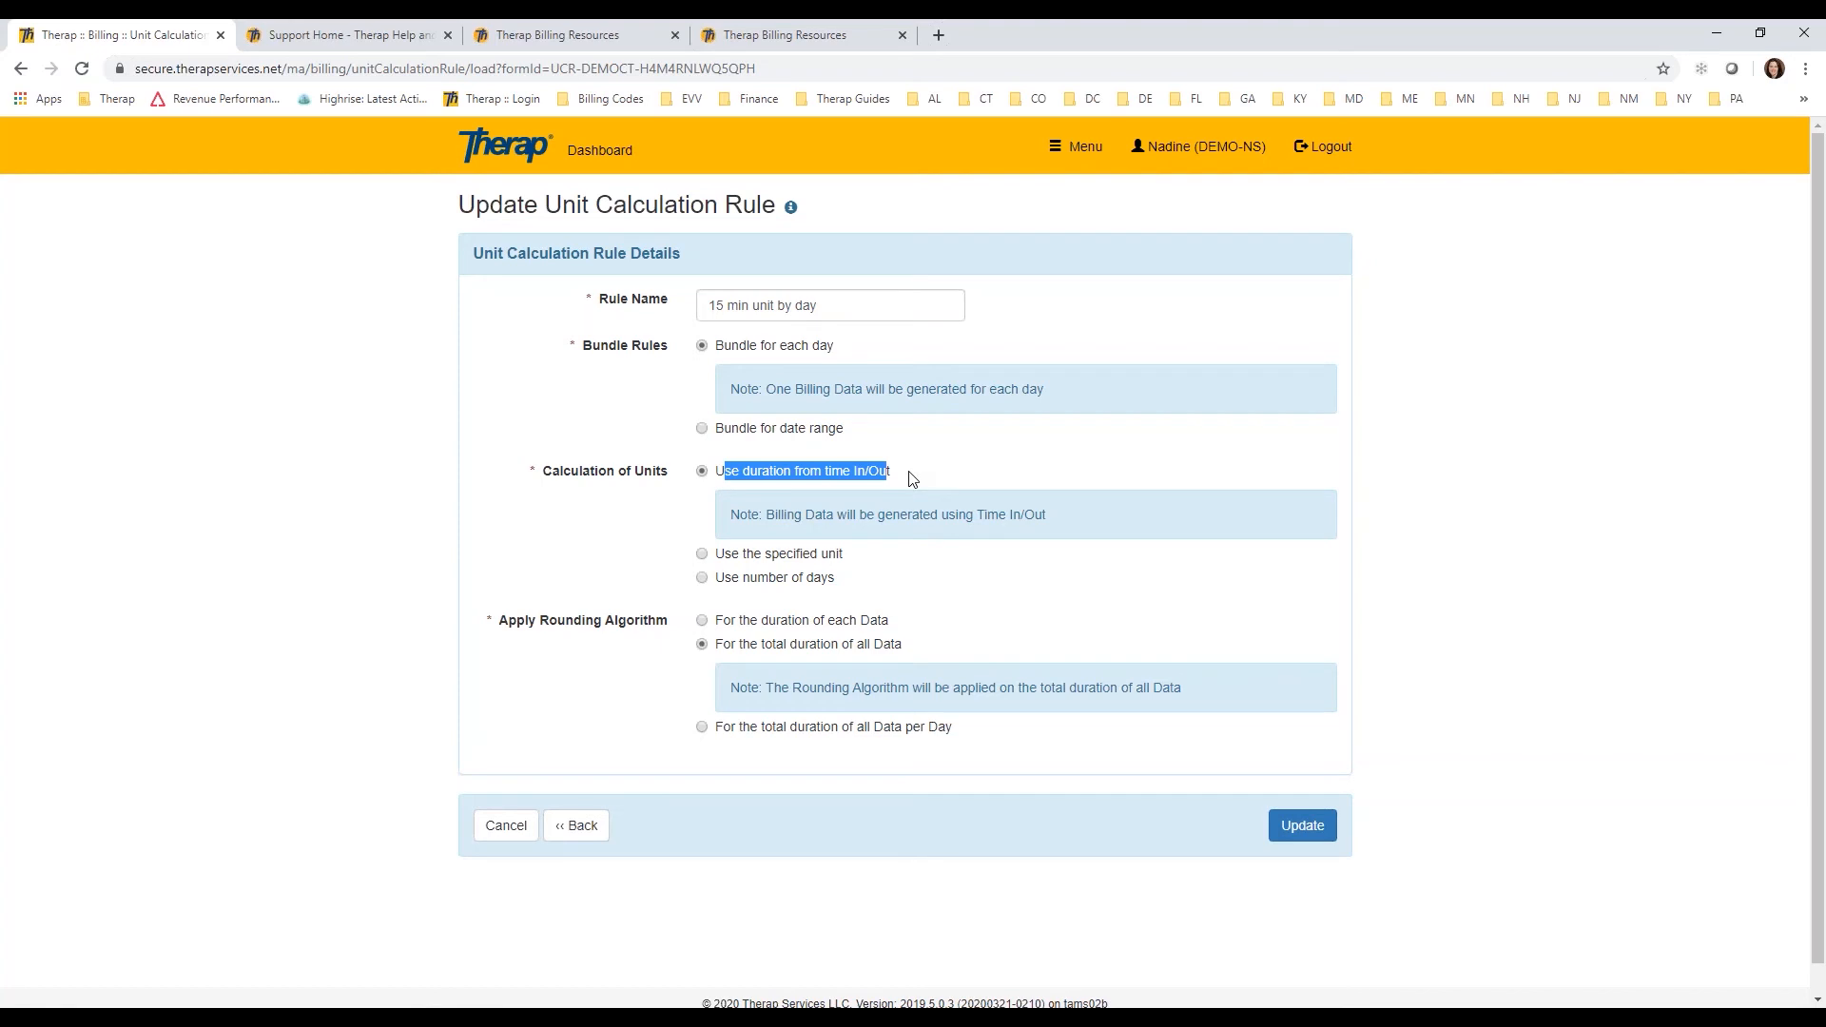
left_click(702, 555)
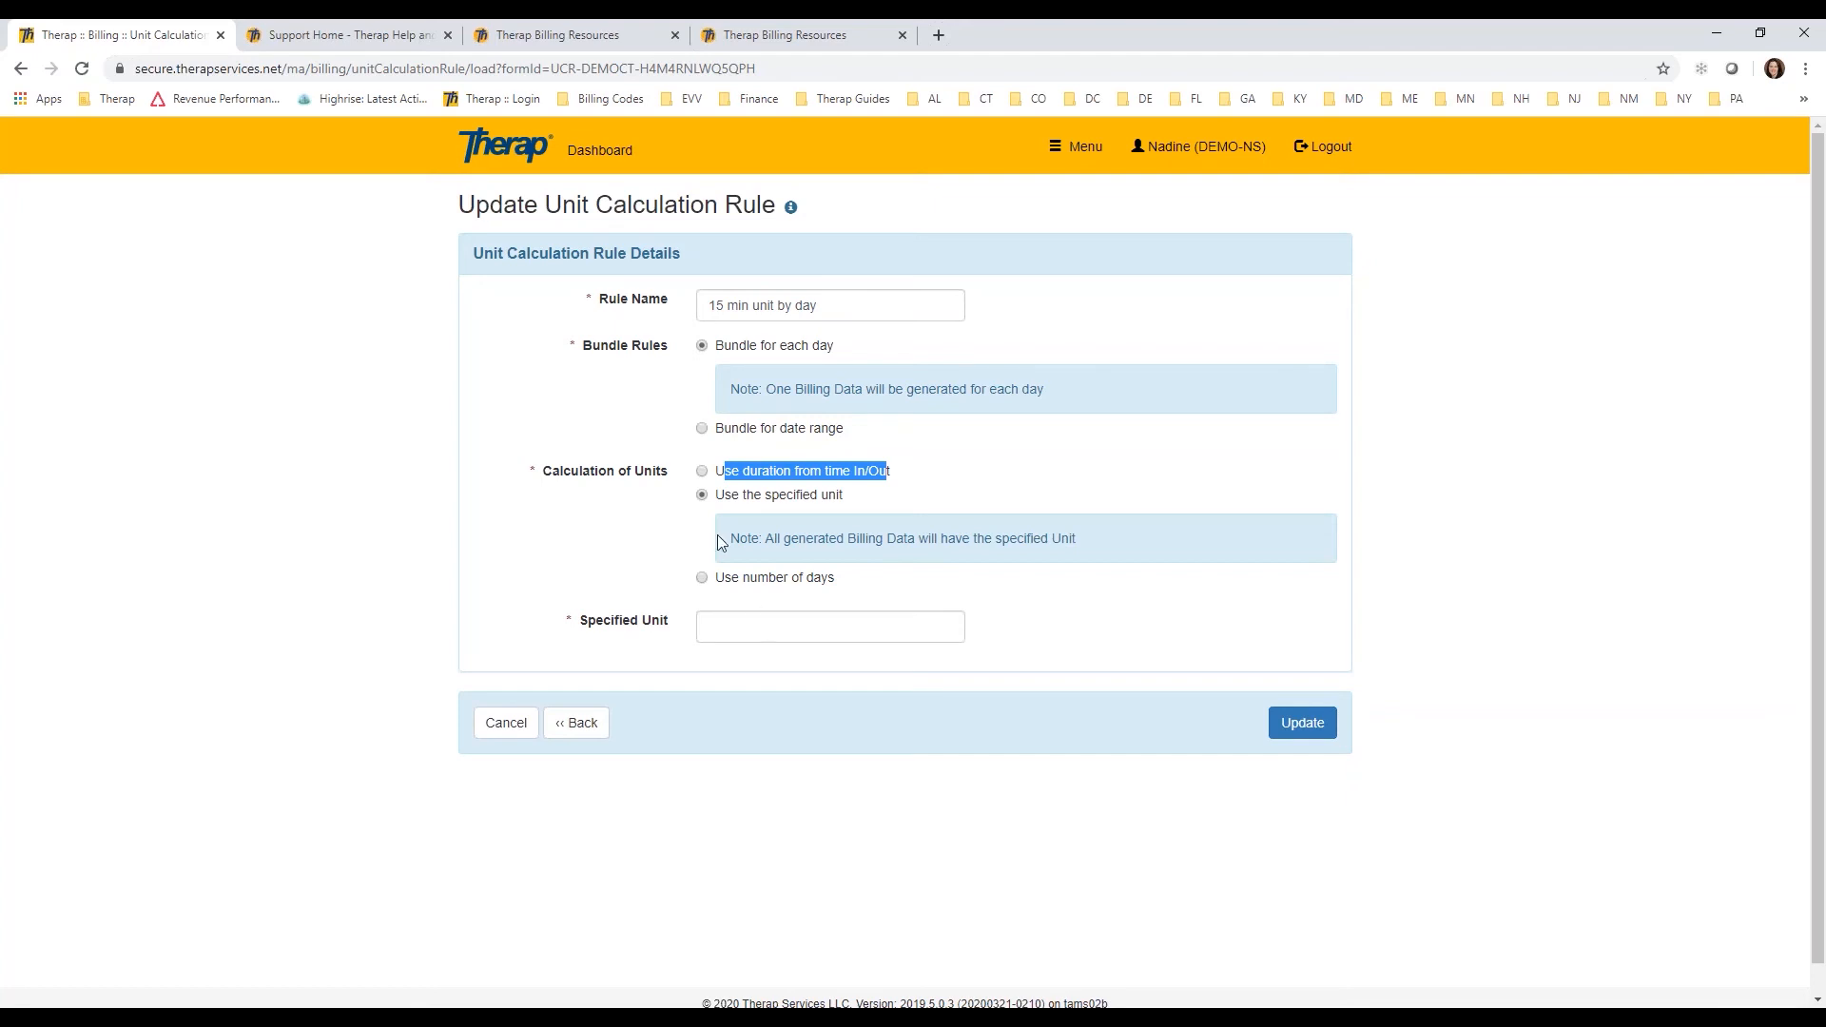
left_click(713, 433)
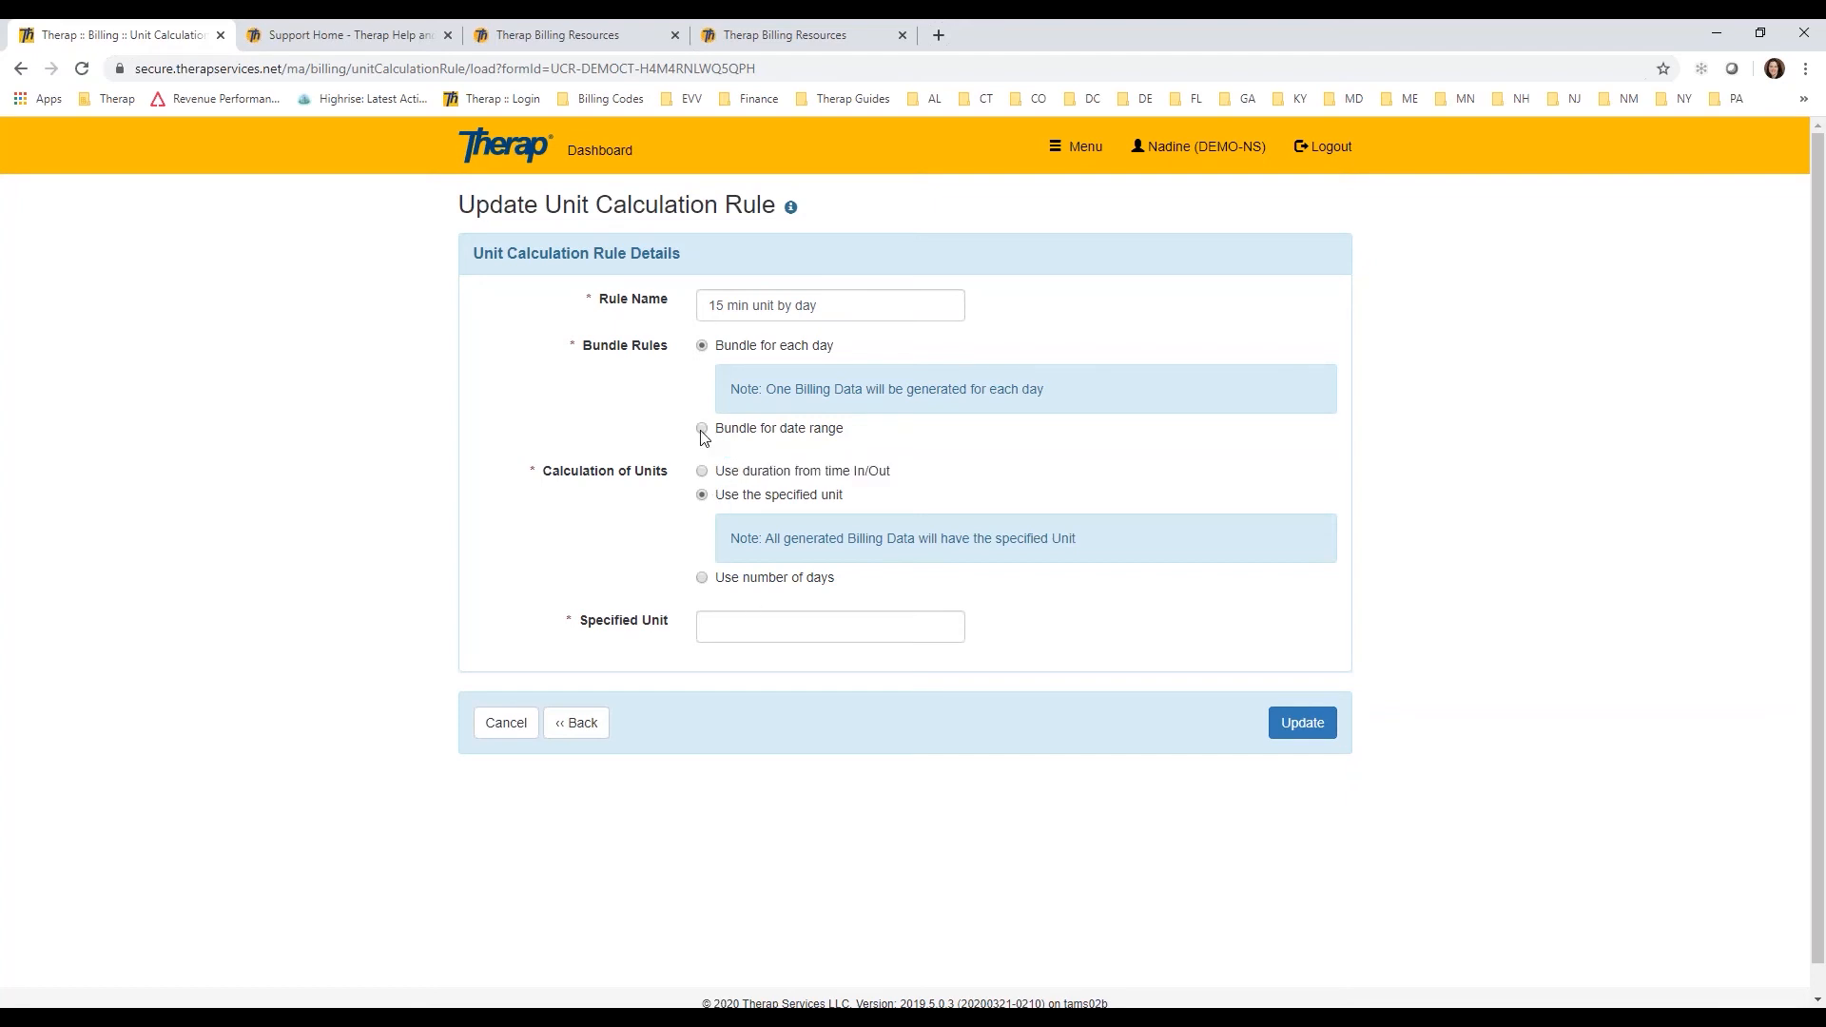
left_click(702, 428)
left_click(747, 625)
type("1")
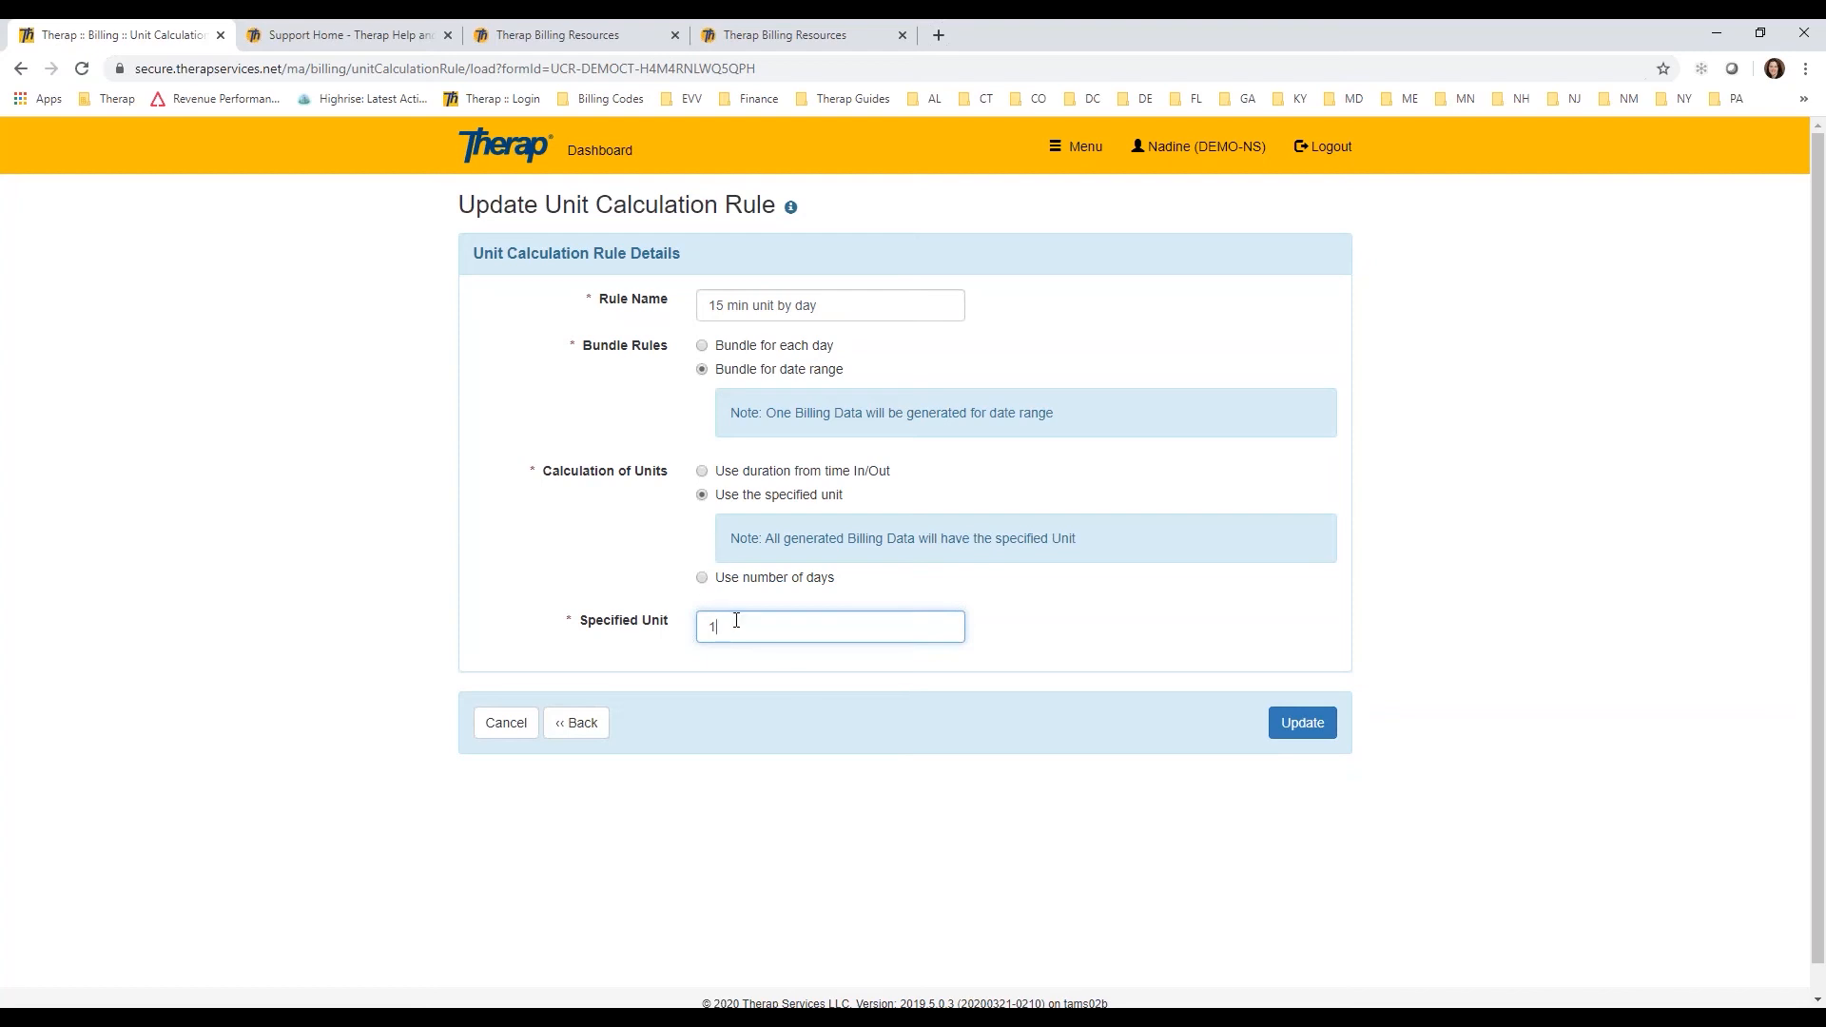
key("BackSpace")
Step: Try Use number of days for unit calculation, and restore Bundle for each day and Use duration from time In/Out
left_click(703, 578)
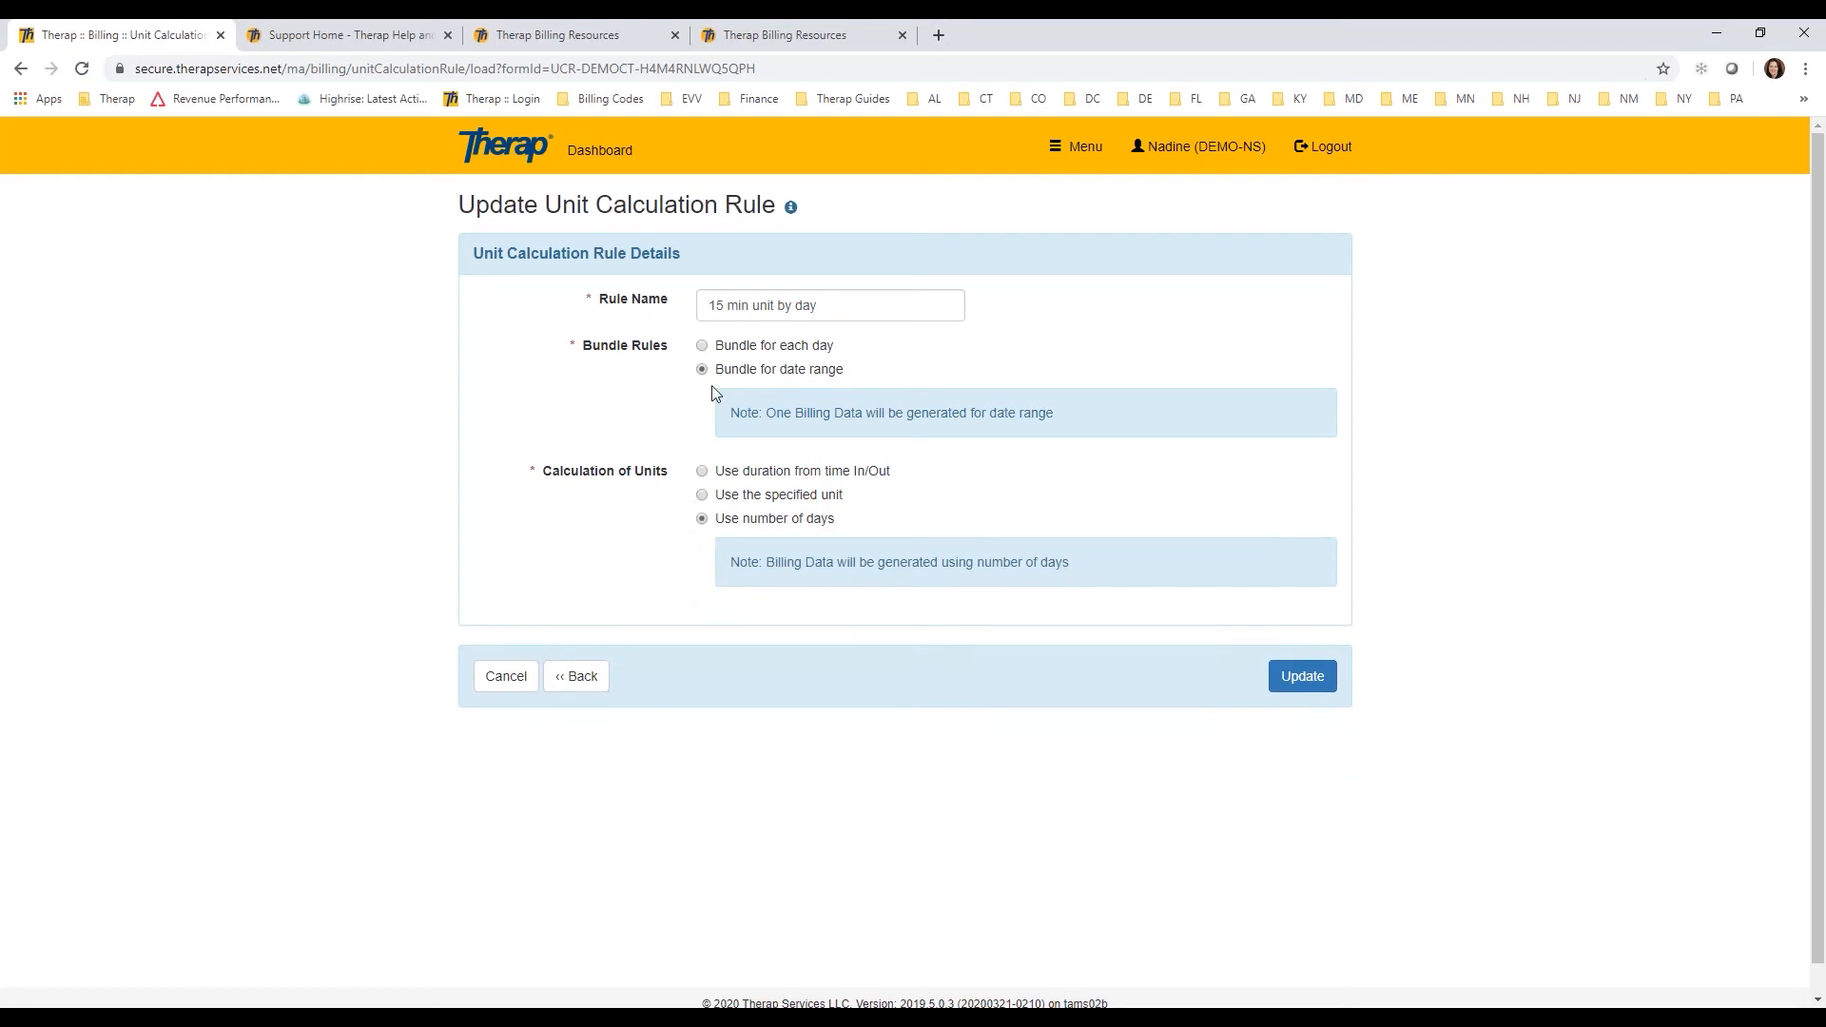
left_click(704, 347)
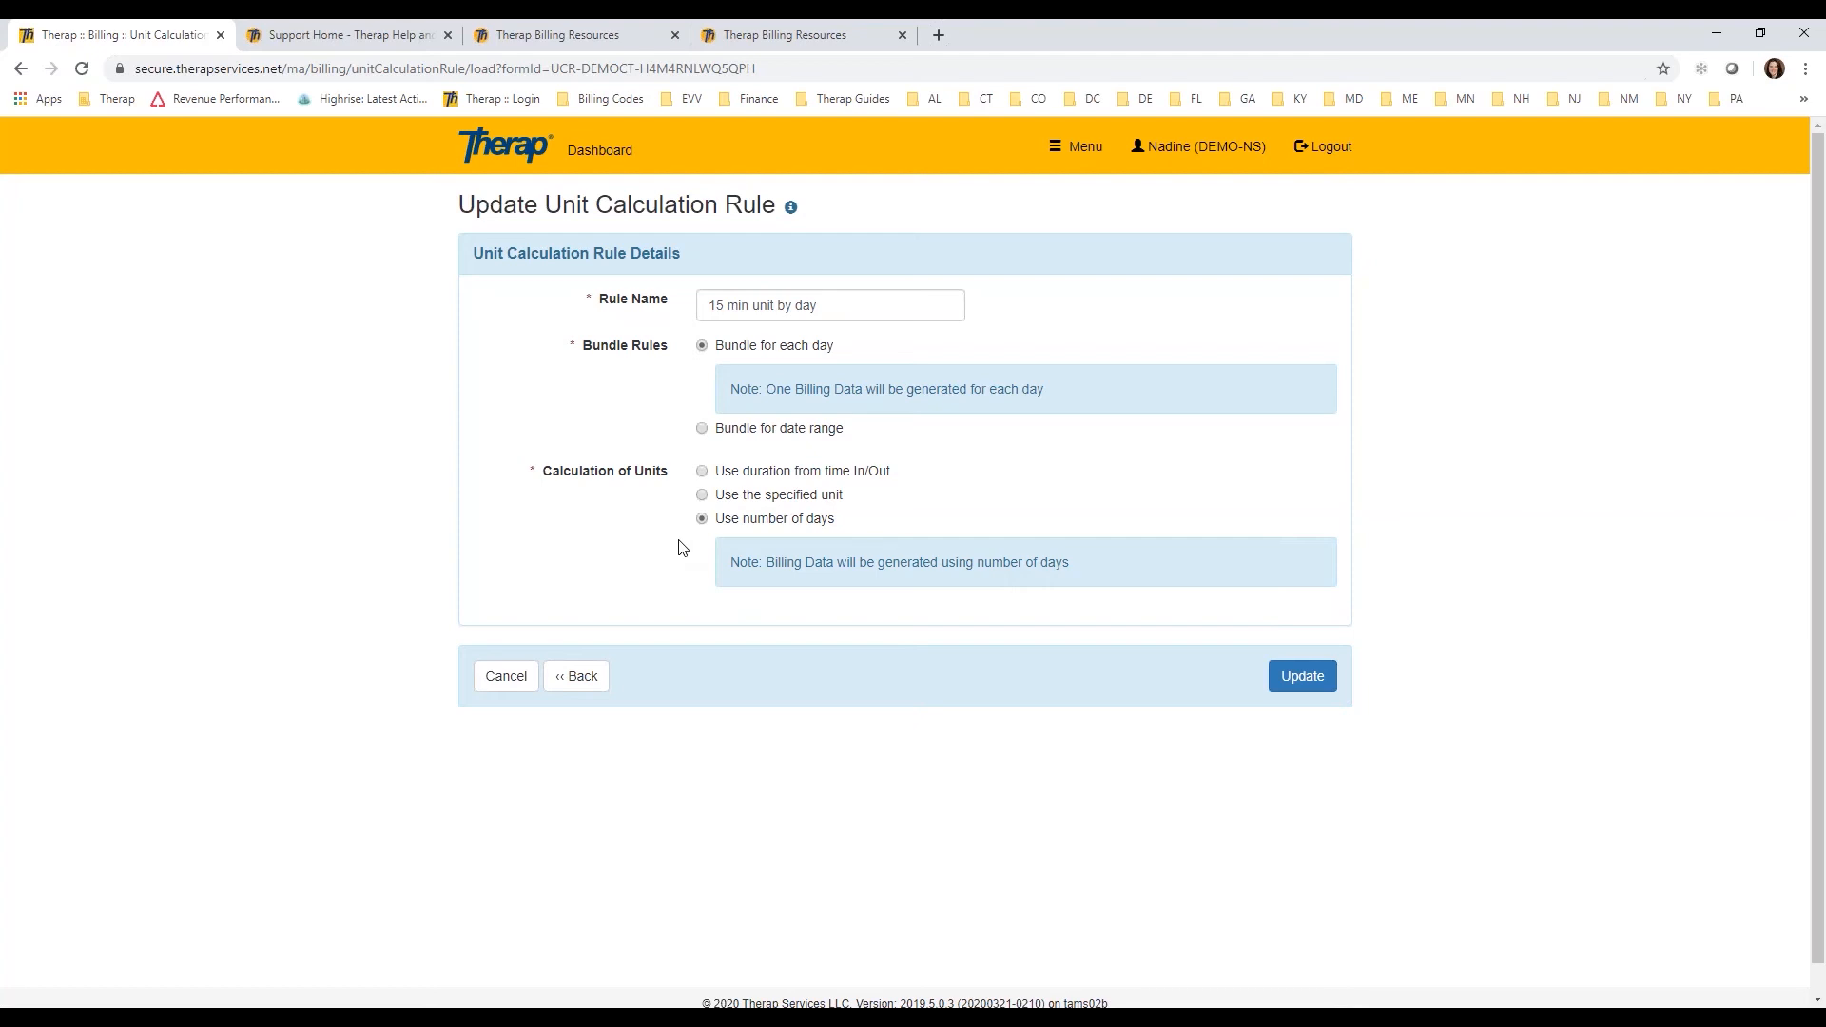
left_click(702, 472)
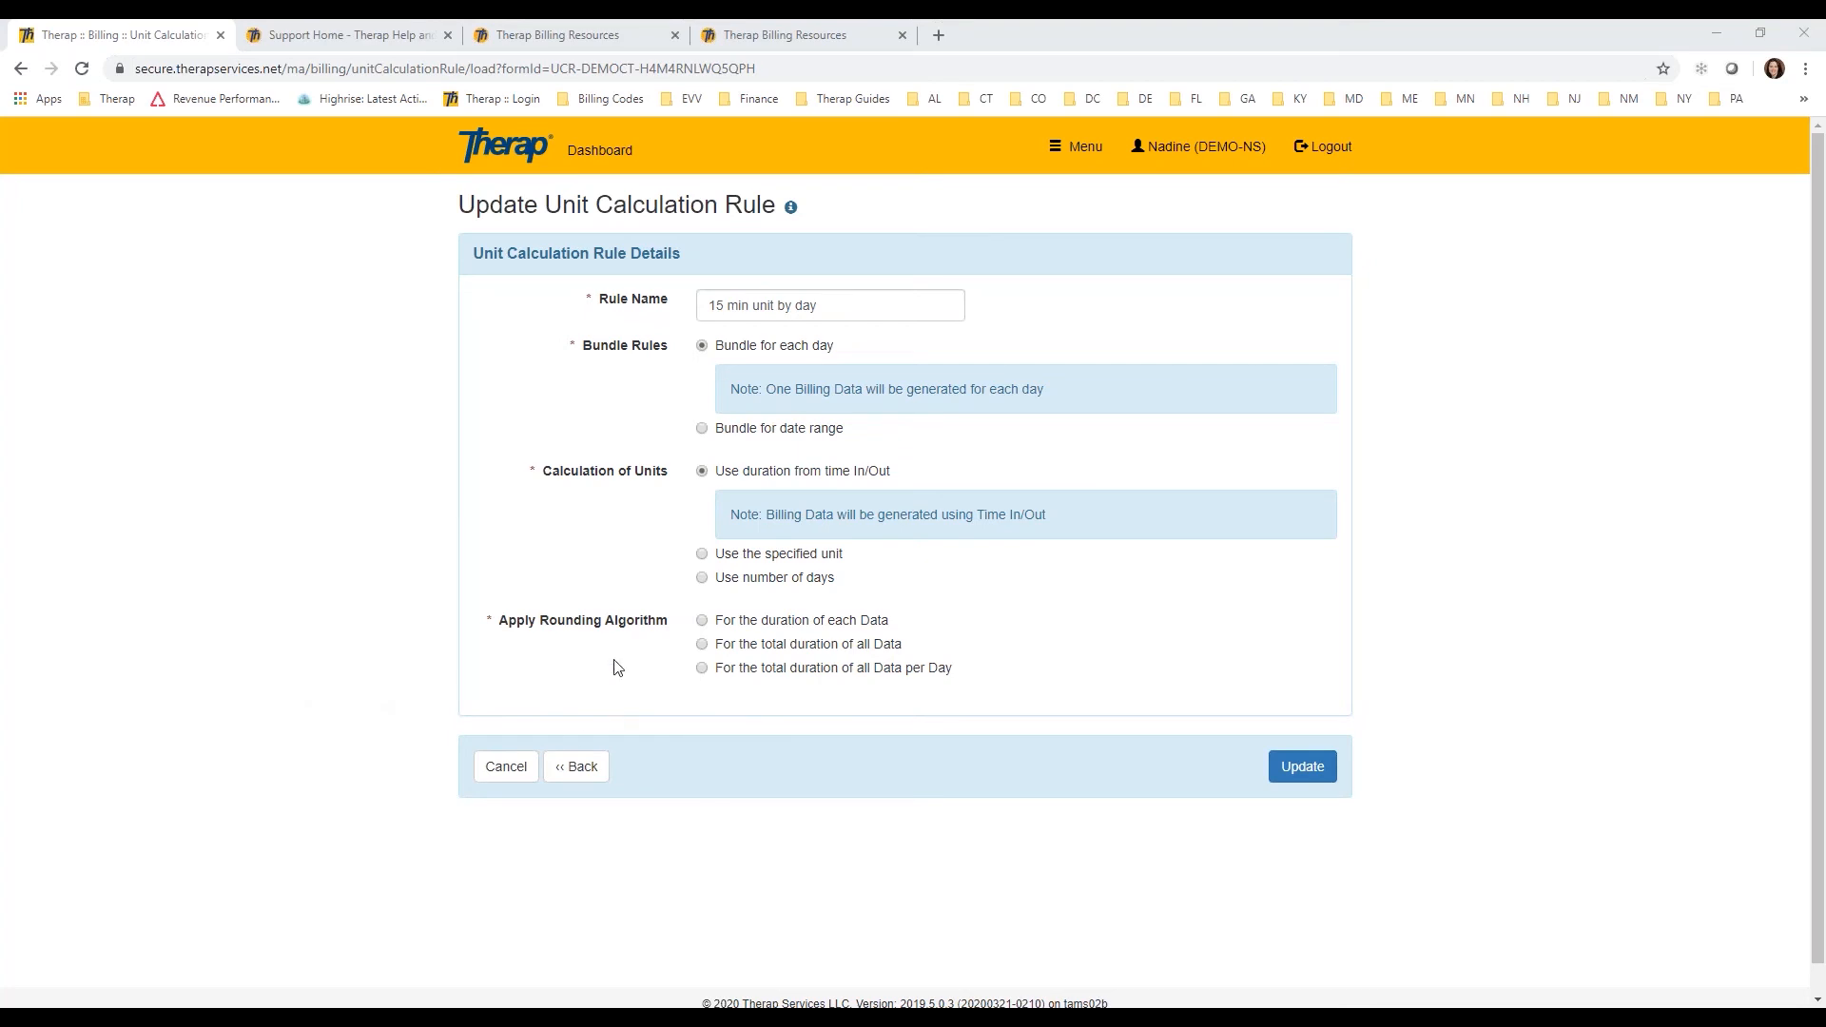
Step: Try each Apply Rounding Algorithm option, return to "For the total duration of all Data", and cancel editing the rule
left_click(704, 622)
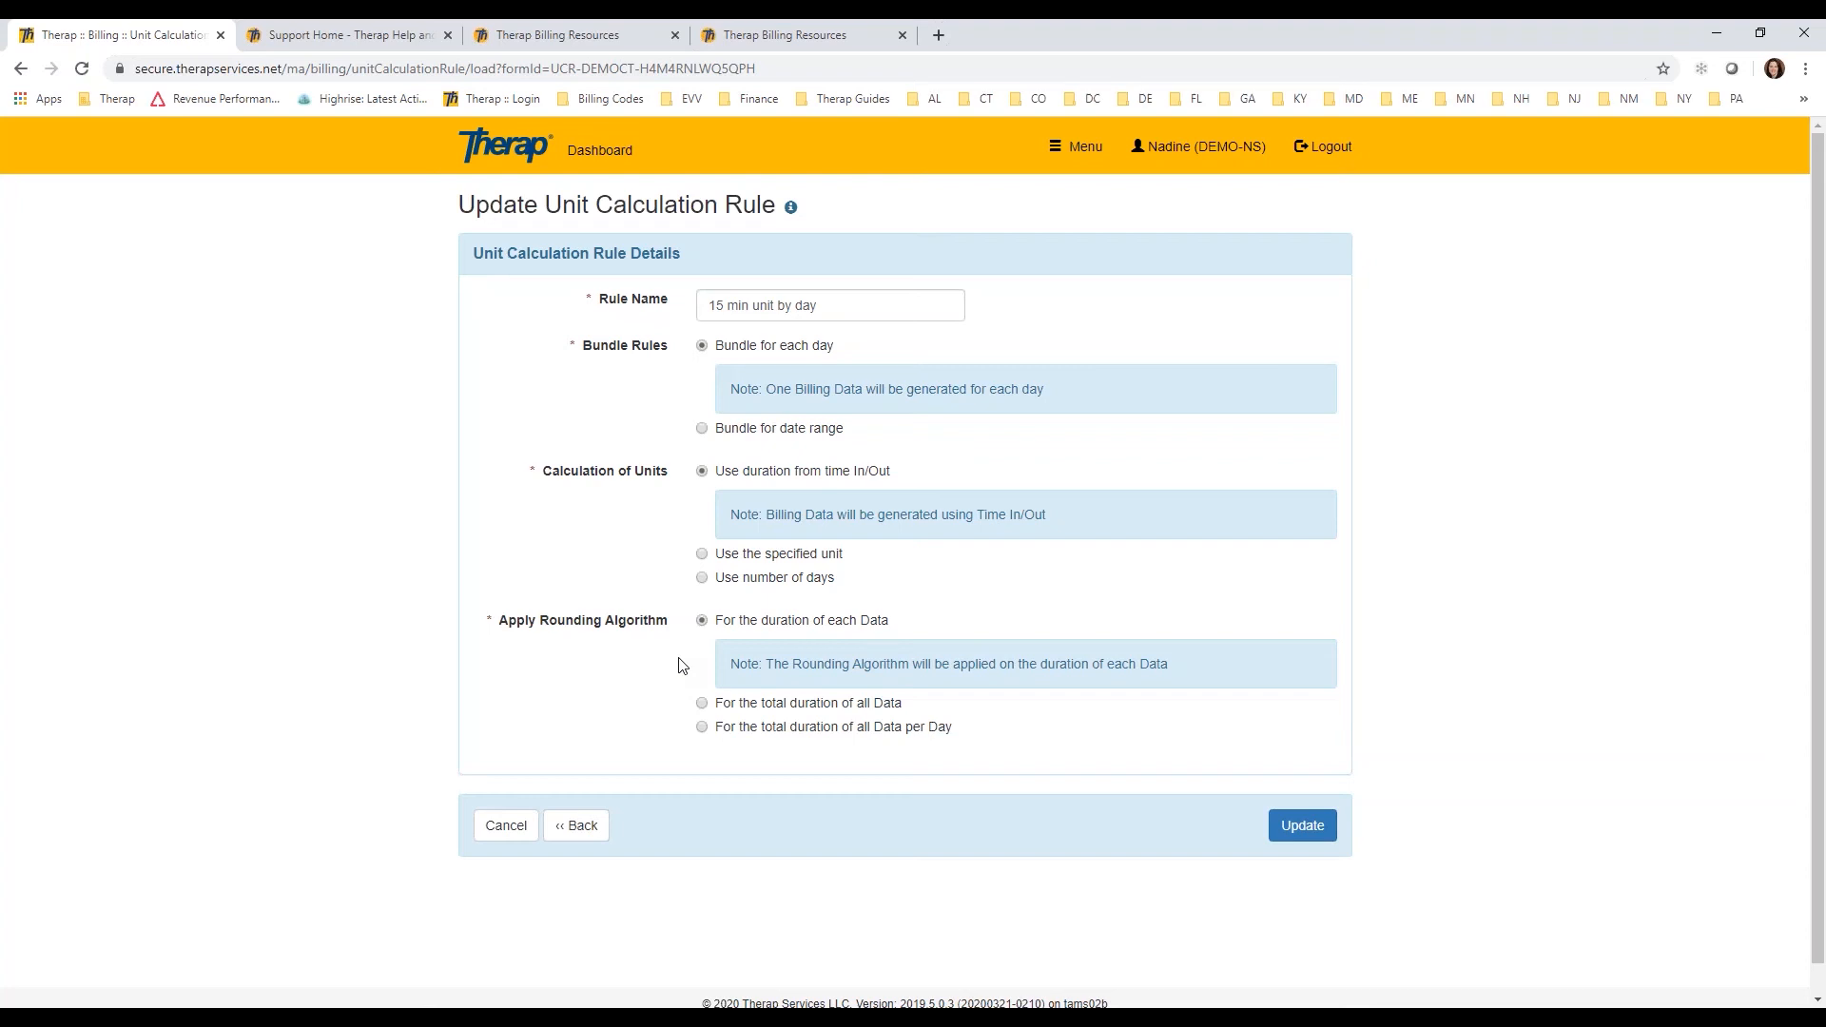
left_click(705, 709)
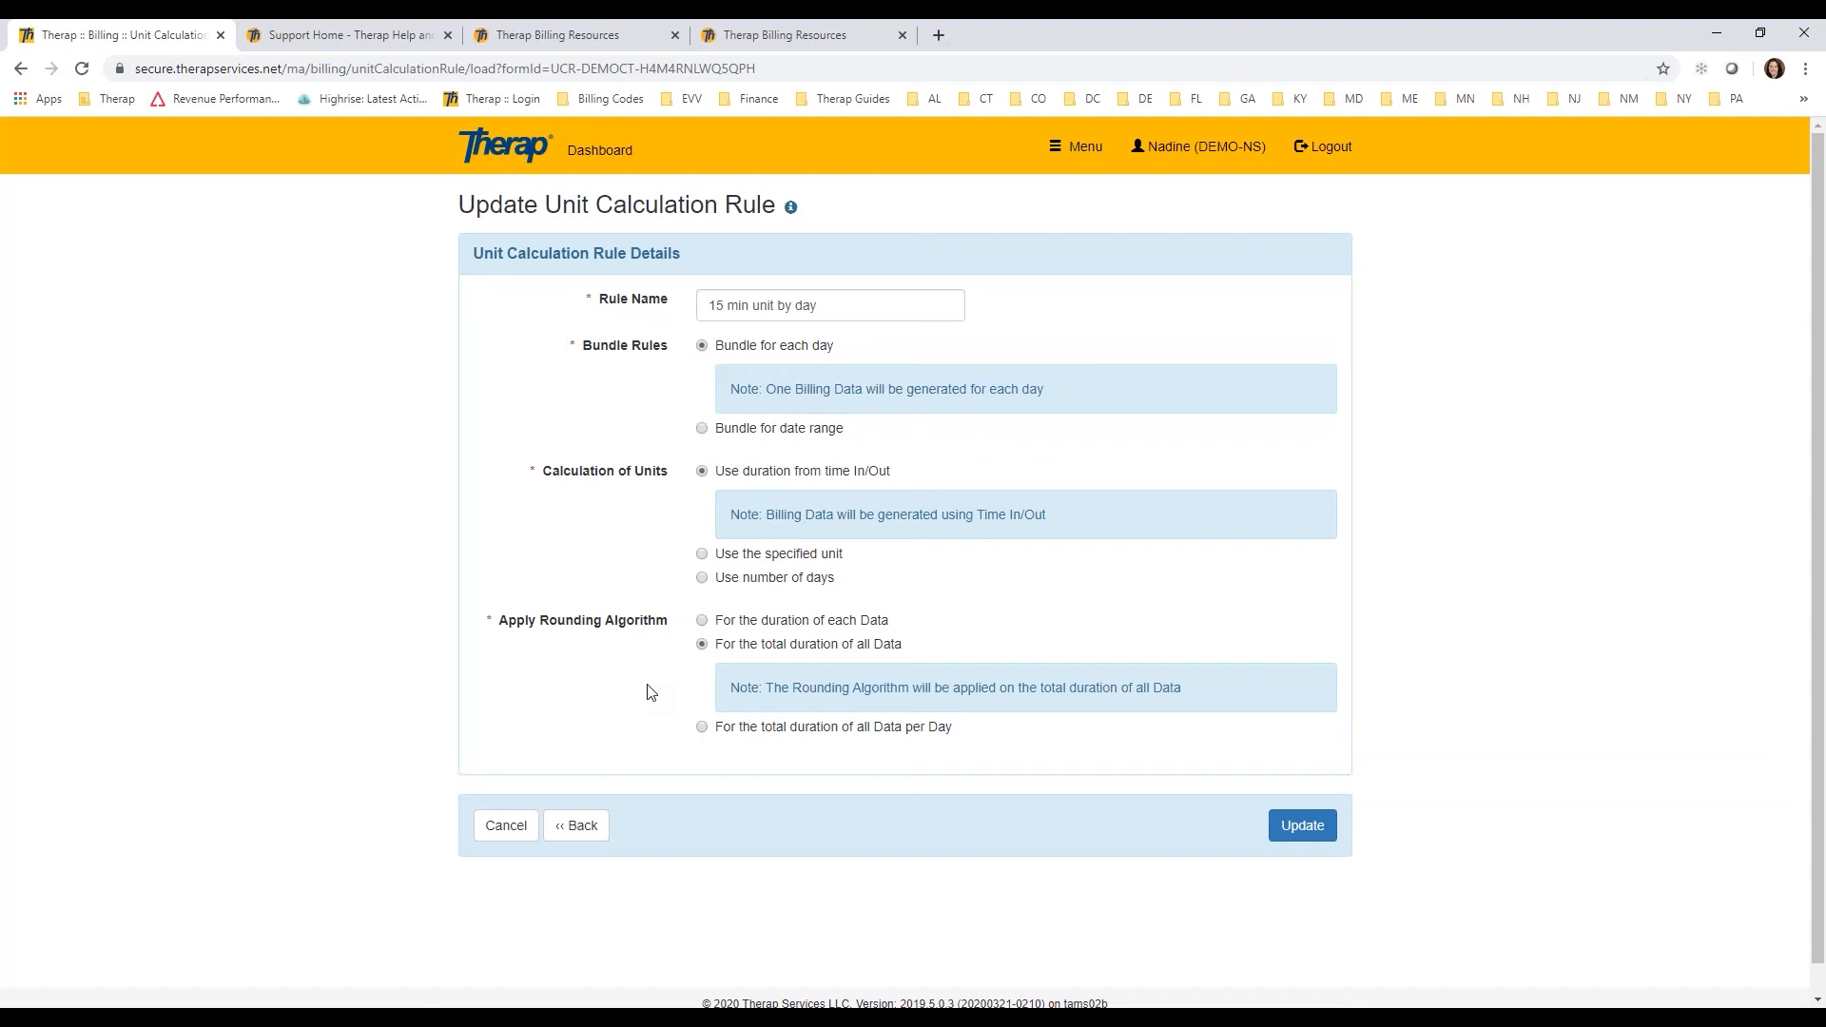
left_click(703, 727)
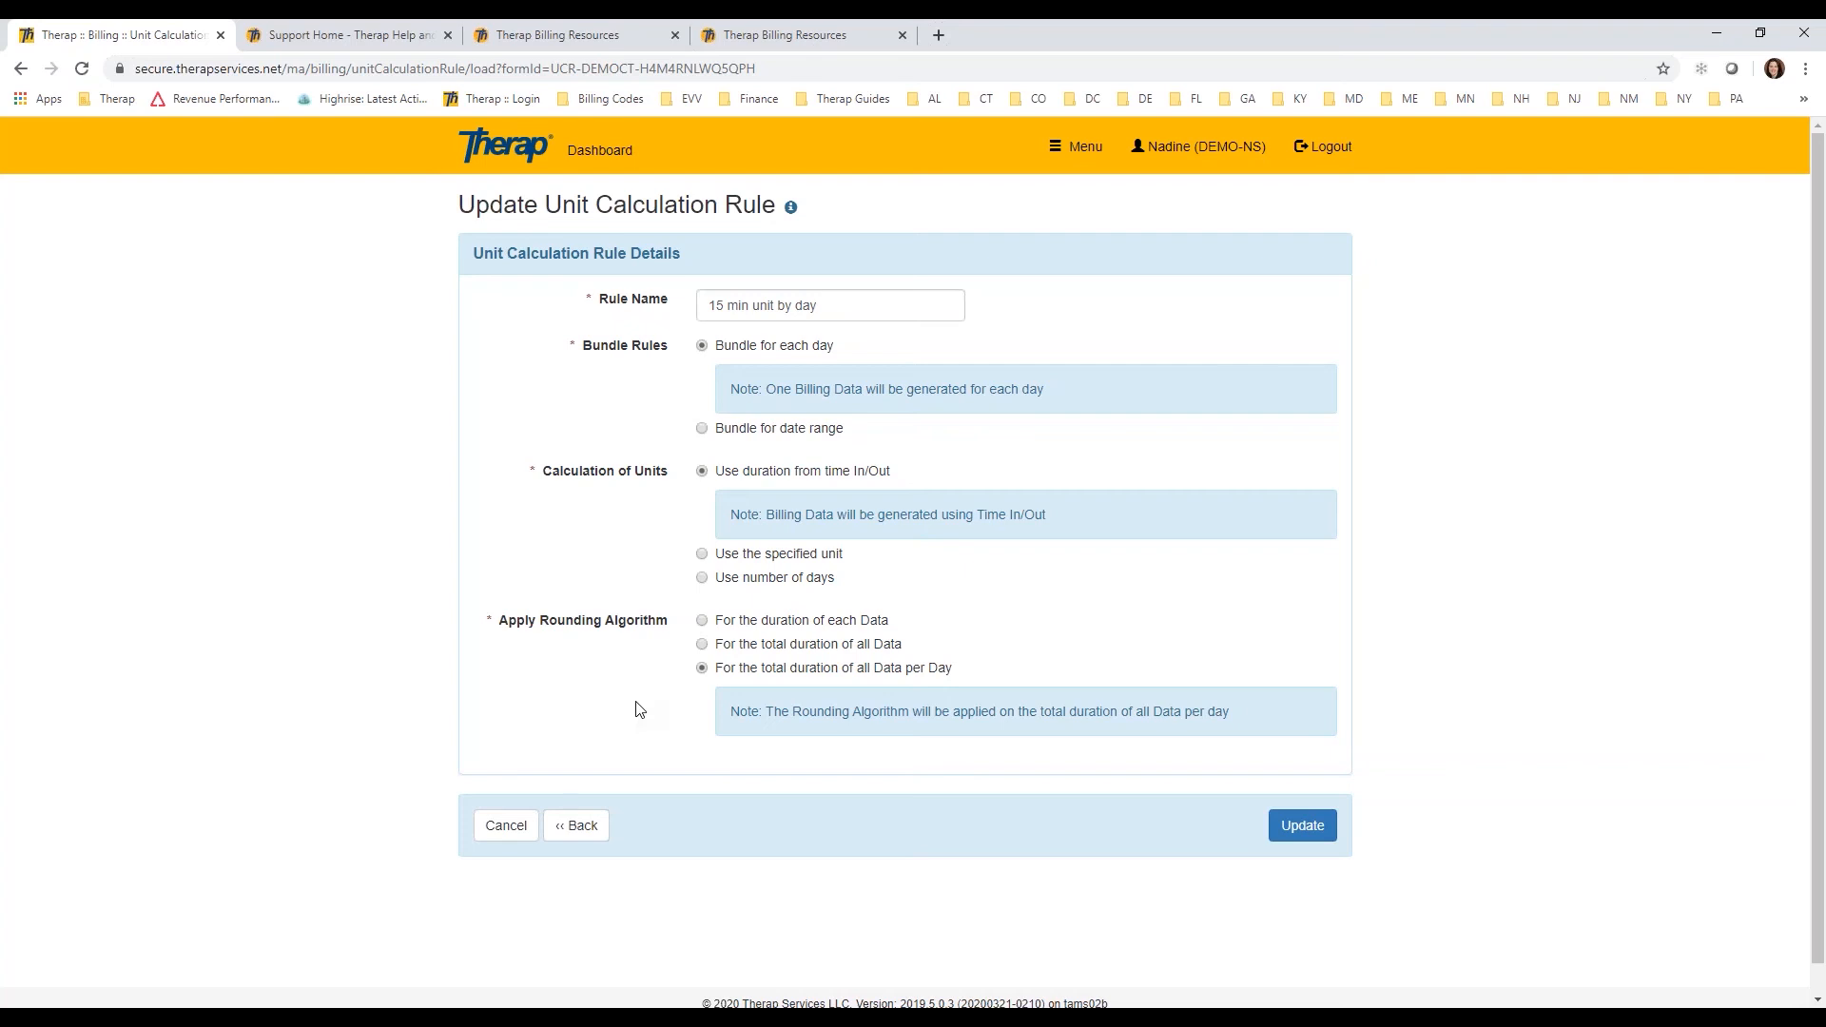
left_click(703, 644)
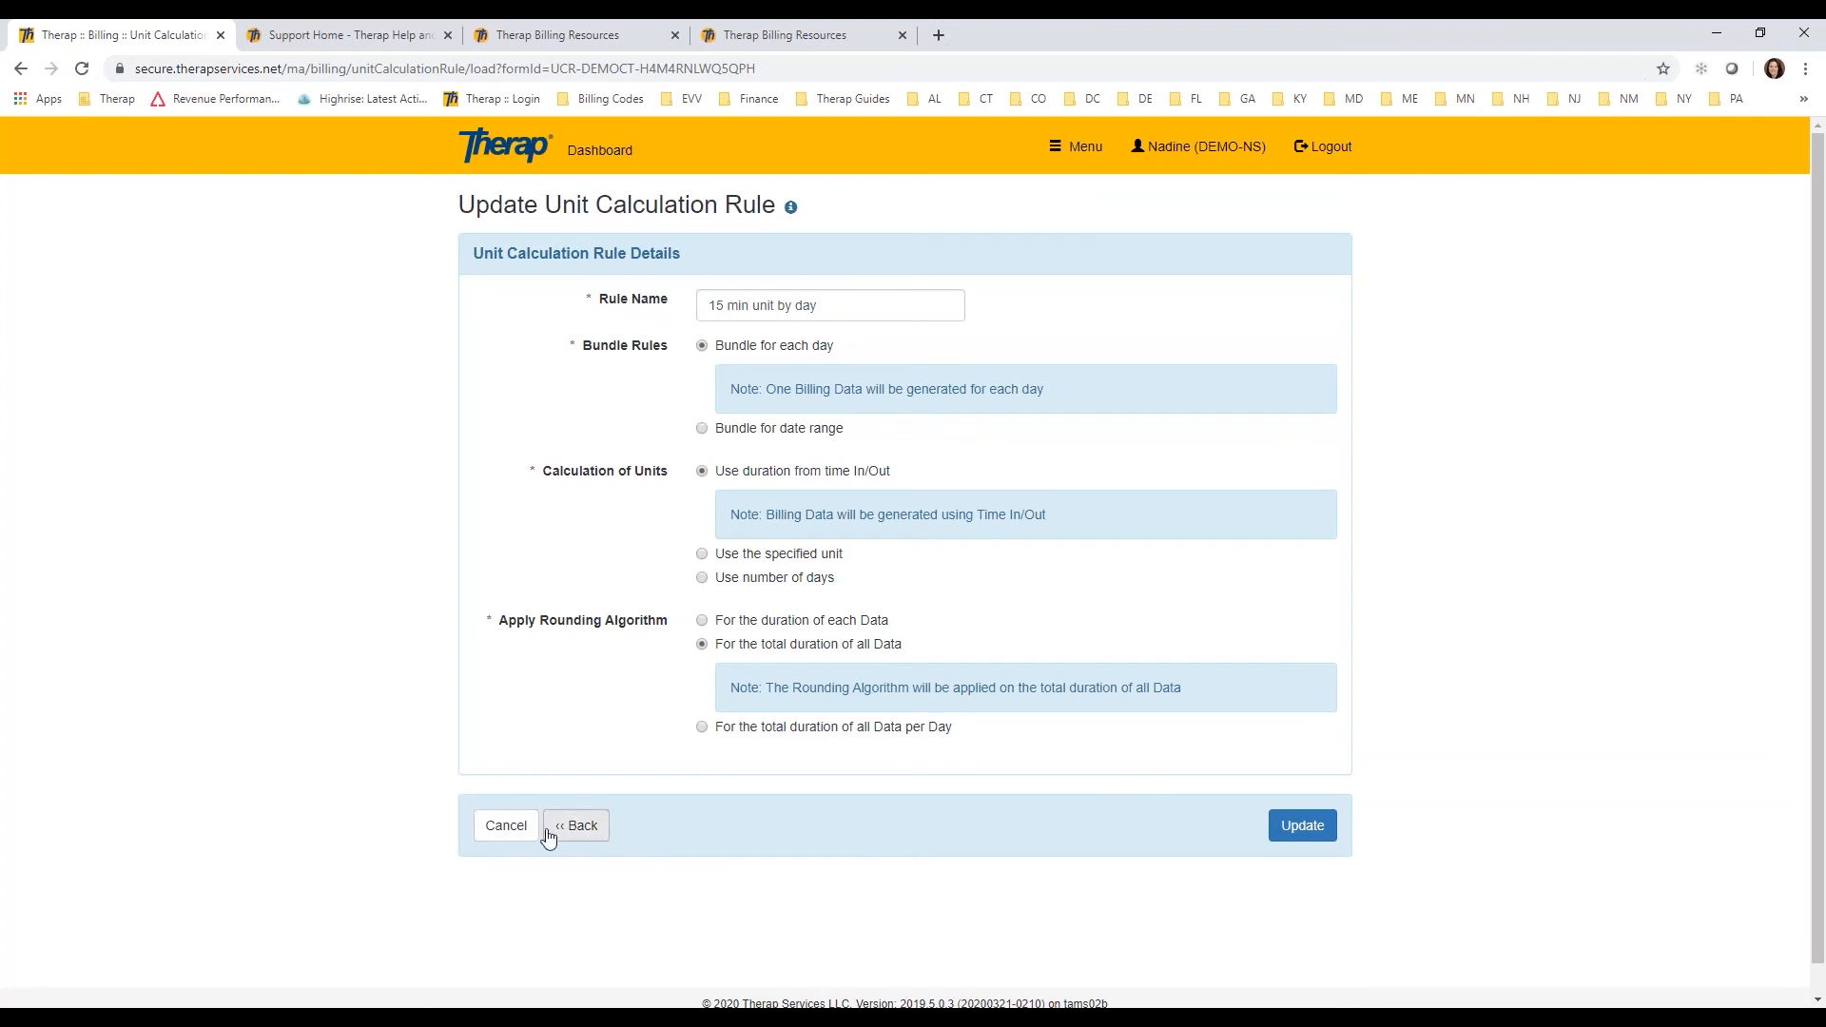
left_click(496, 832)
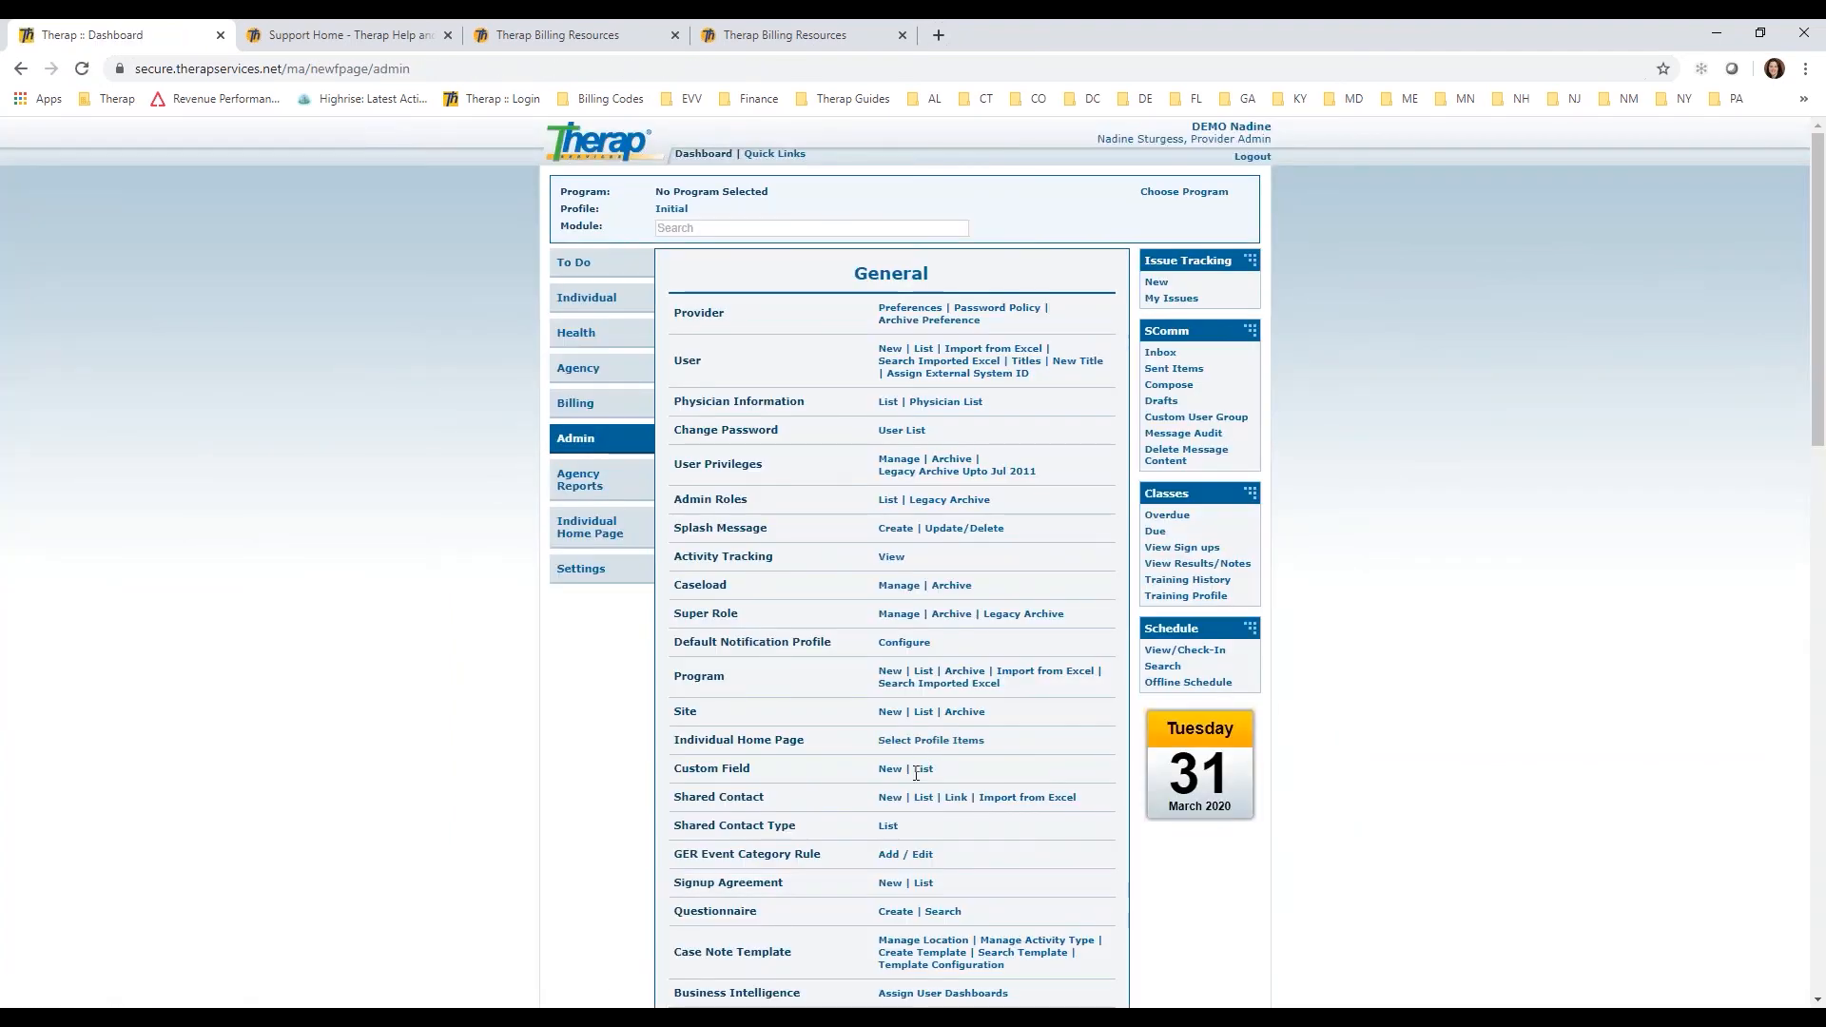
Step: Search the professional claim service authorizations in Billing by the individual's name
left_click(575, 402)
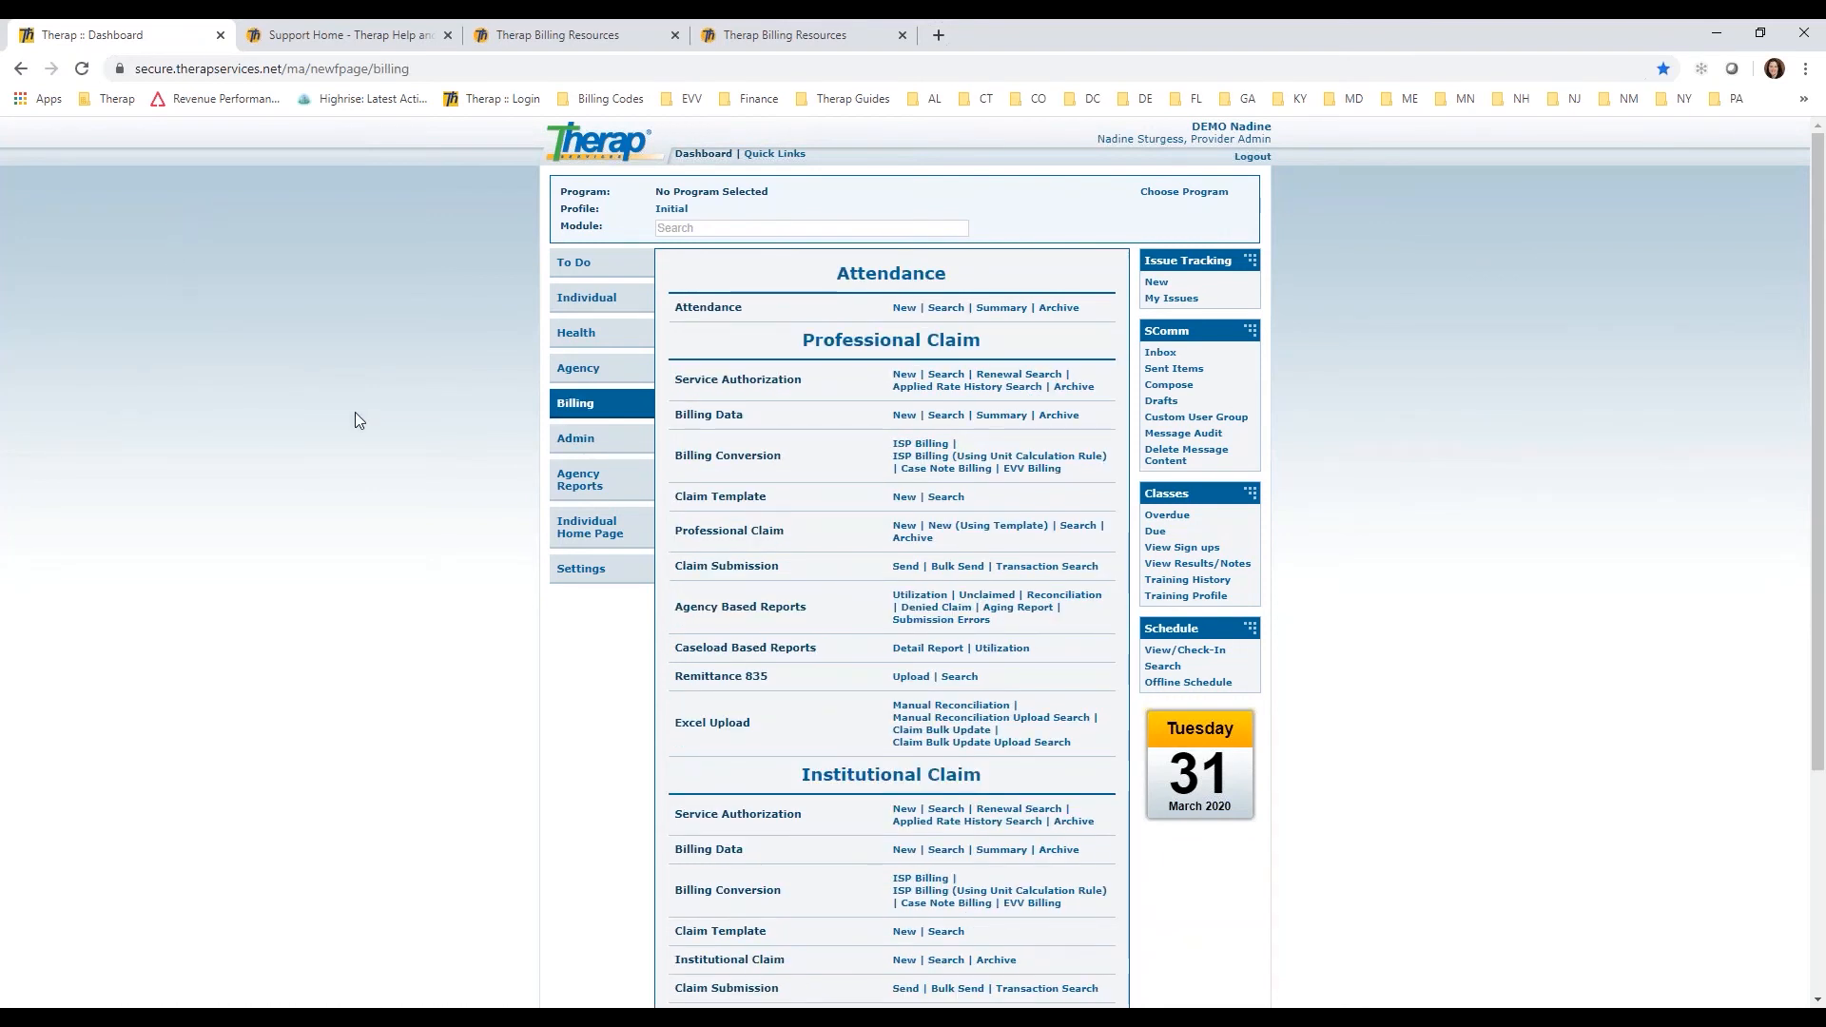
left_click(942, 374)
left_click(791, 324)
type("patty")
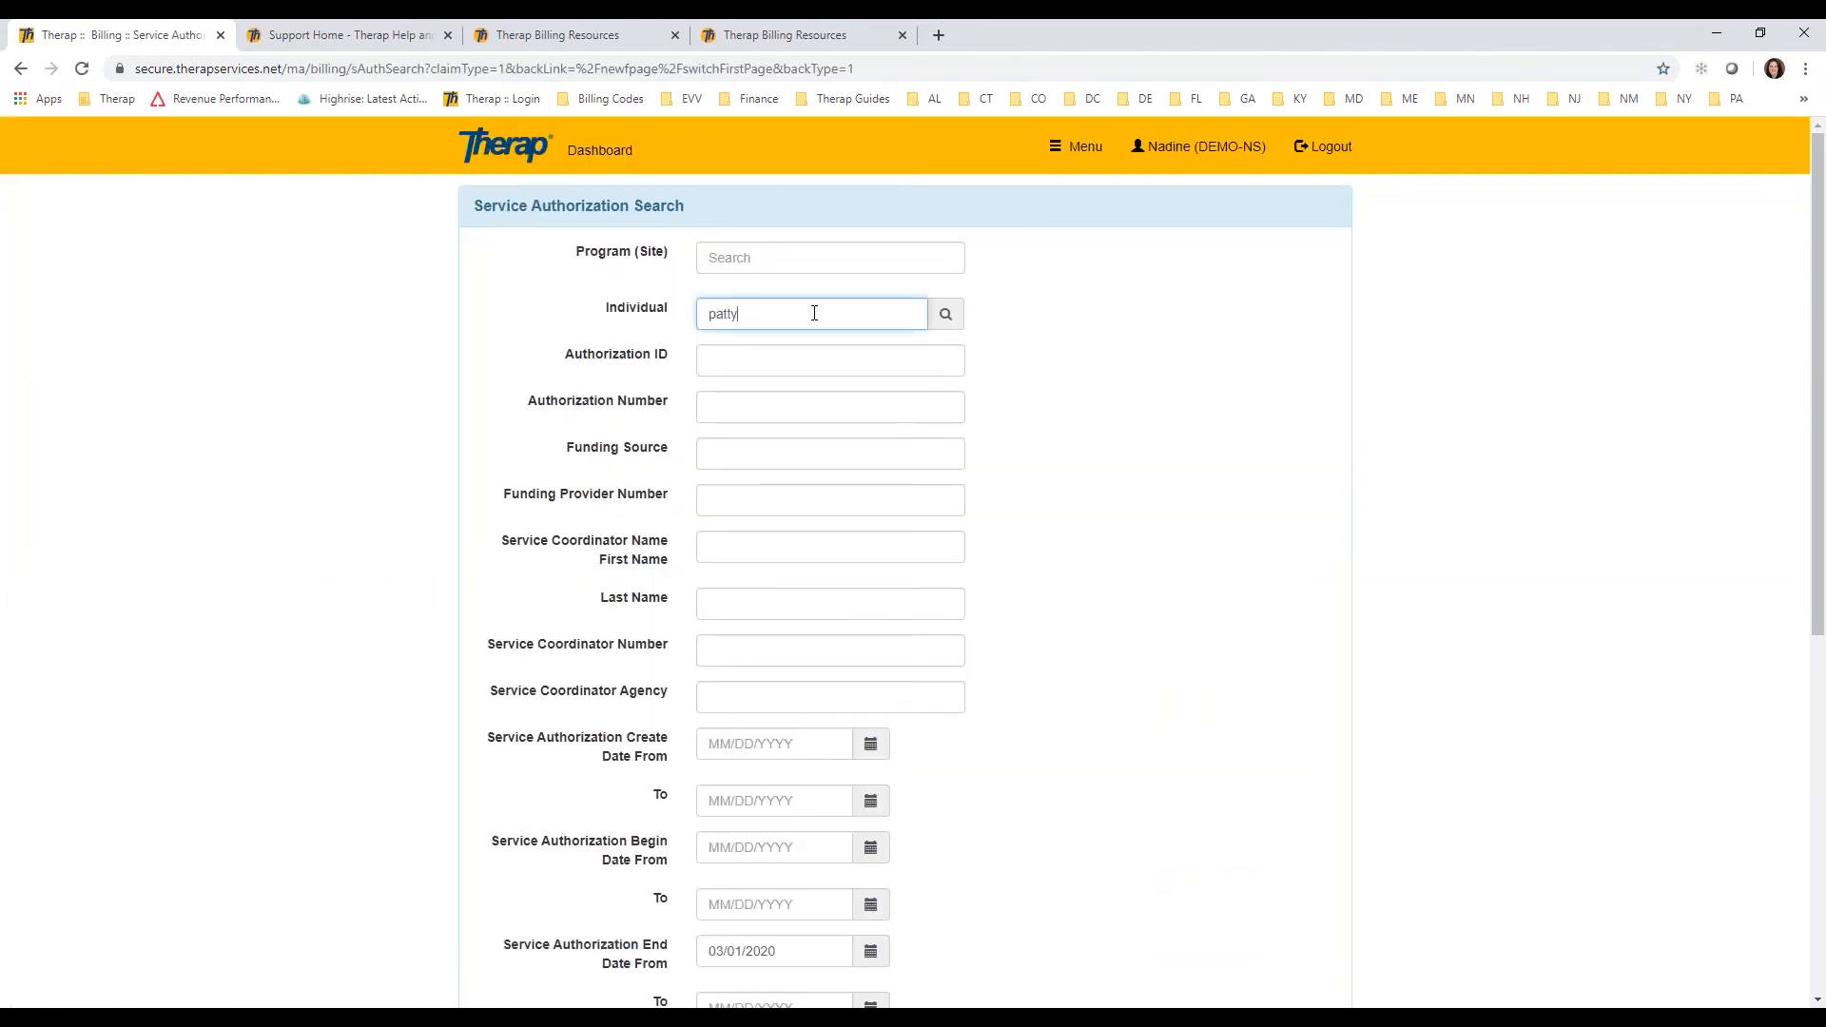
left_click(824, 347)
left_click_drag(1817, 328, 1761, 693)
left_click(1291, 919)
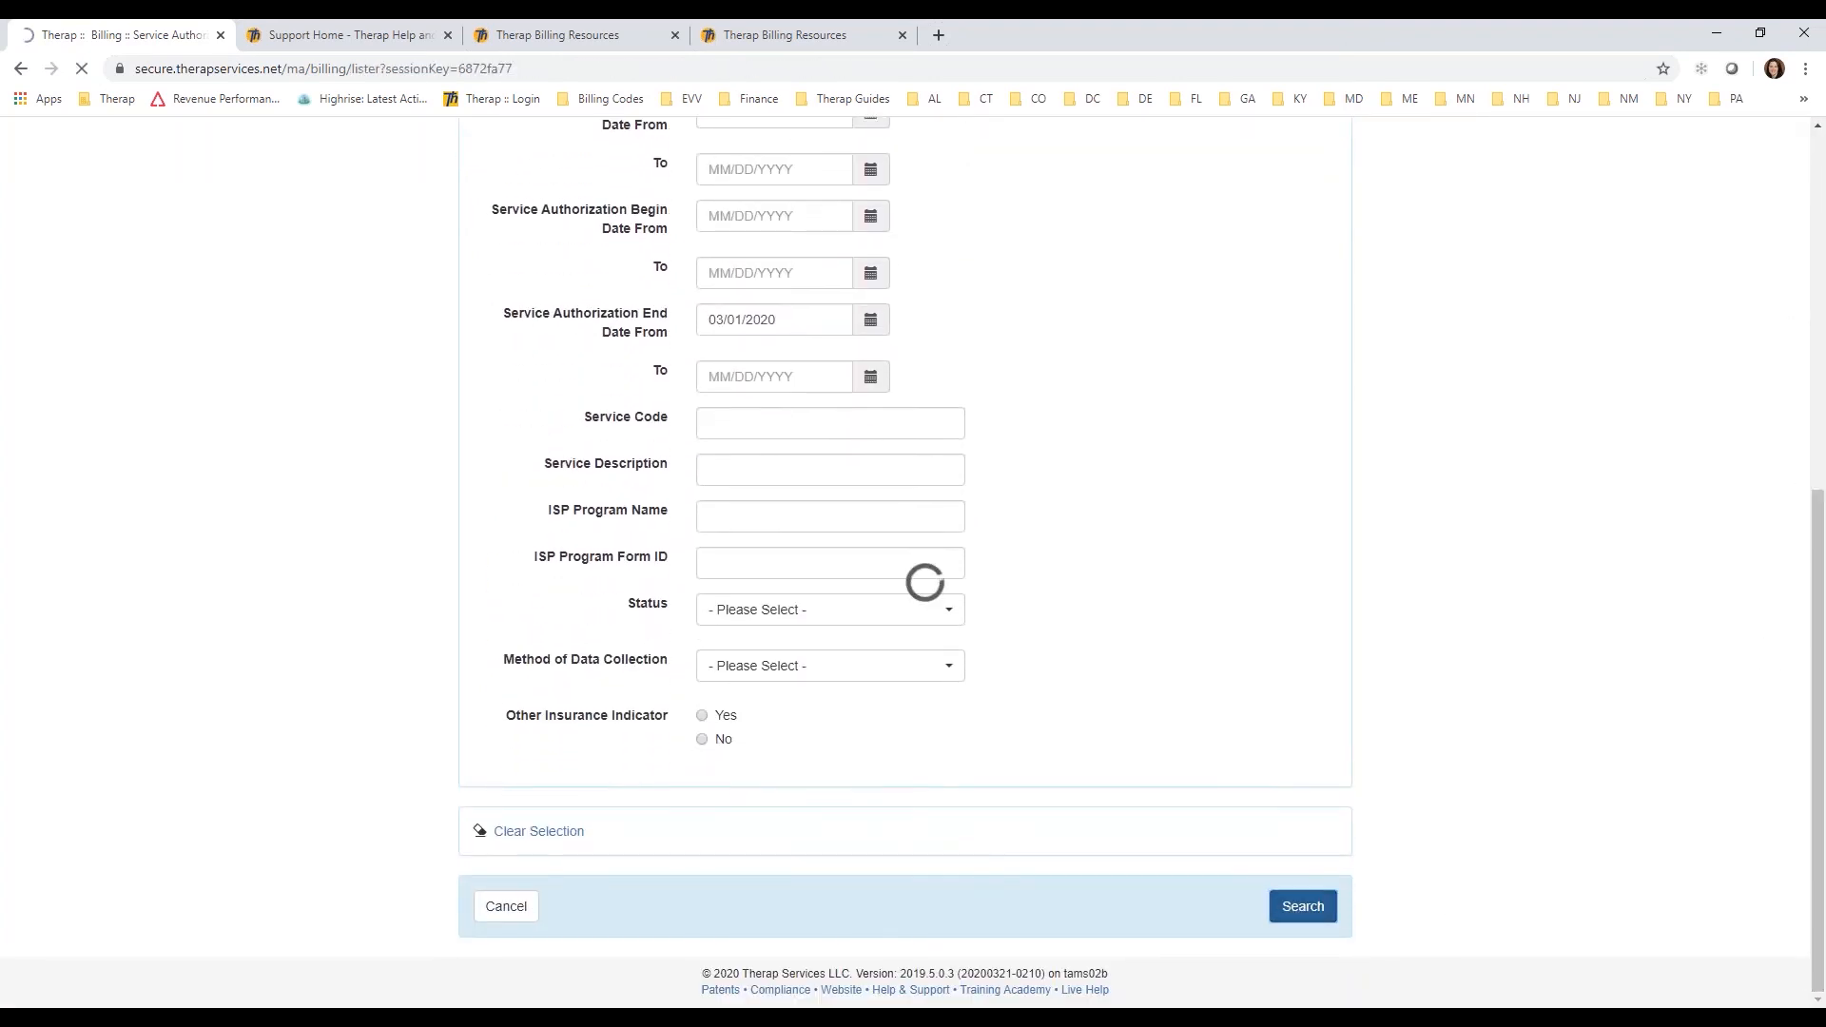
Step: Open the individual's approved service authorization and bring up its T1019 service for updating
left_click(987, 449)
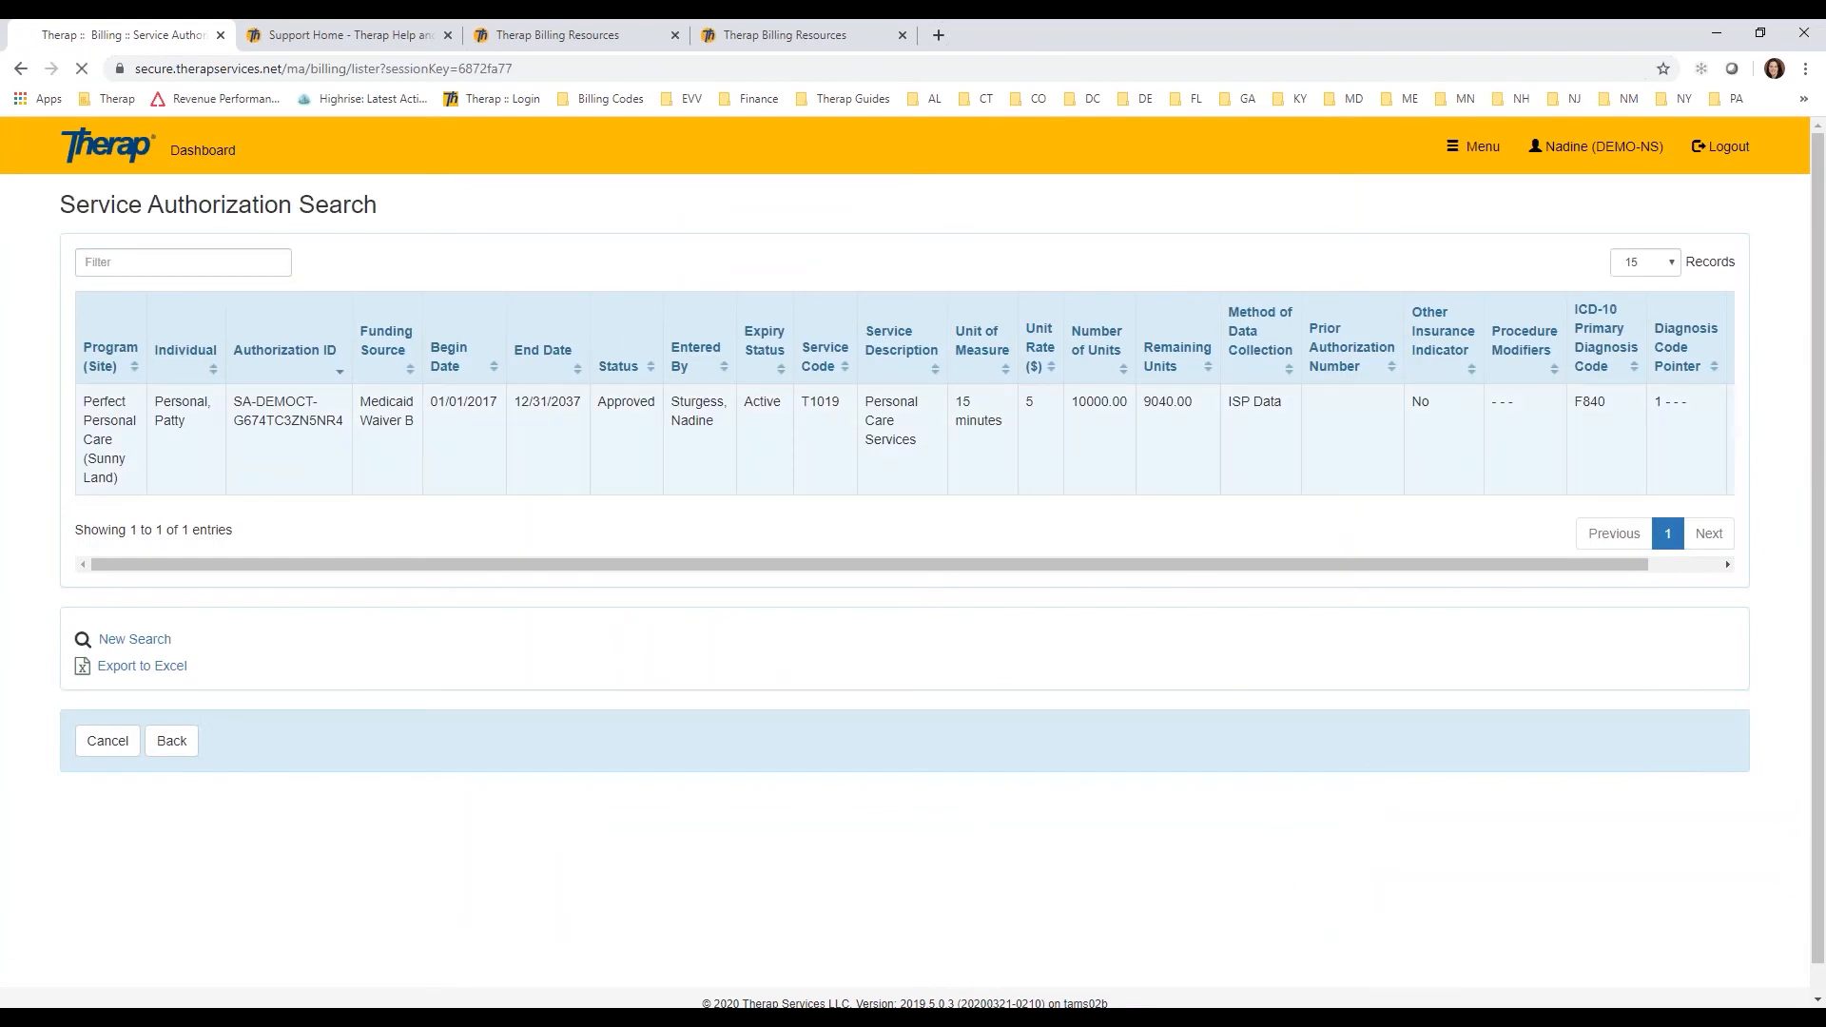
scroll(1128, 502, "down", 6)
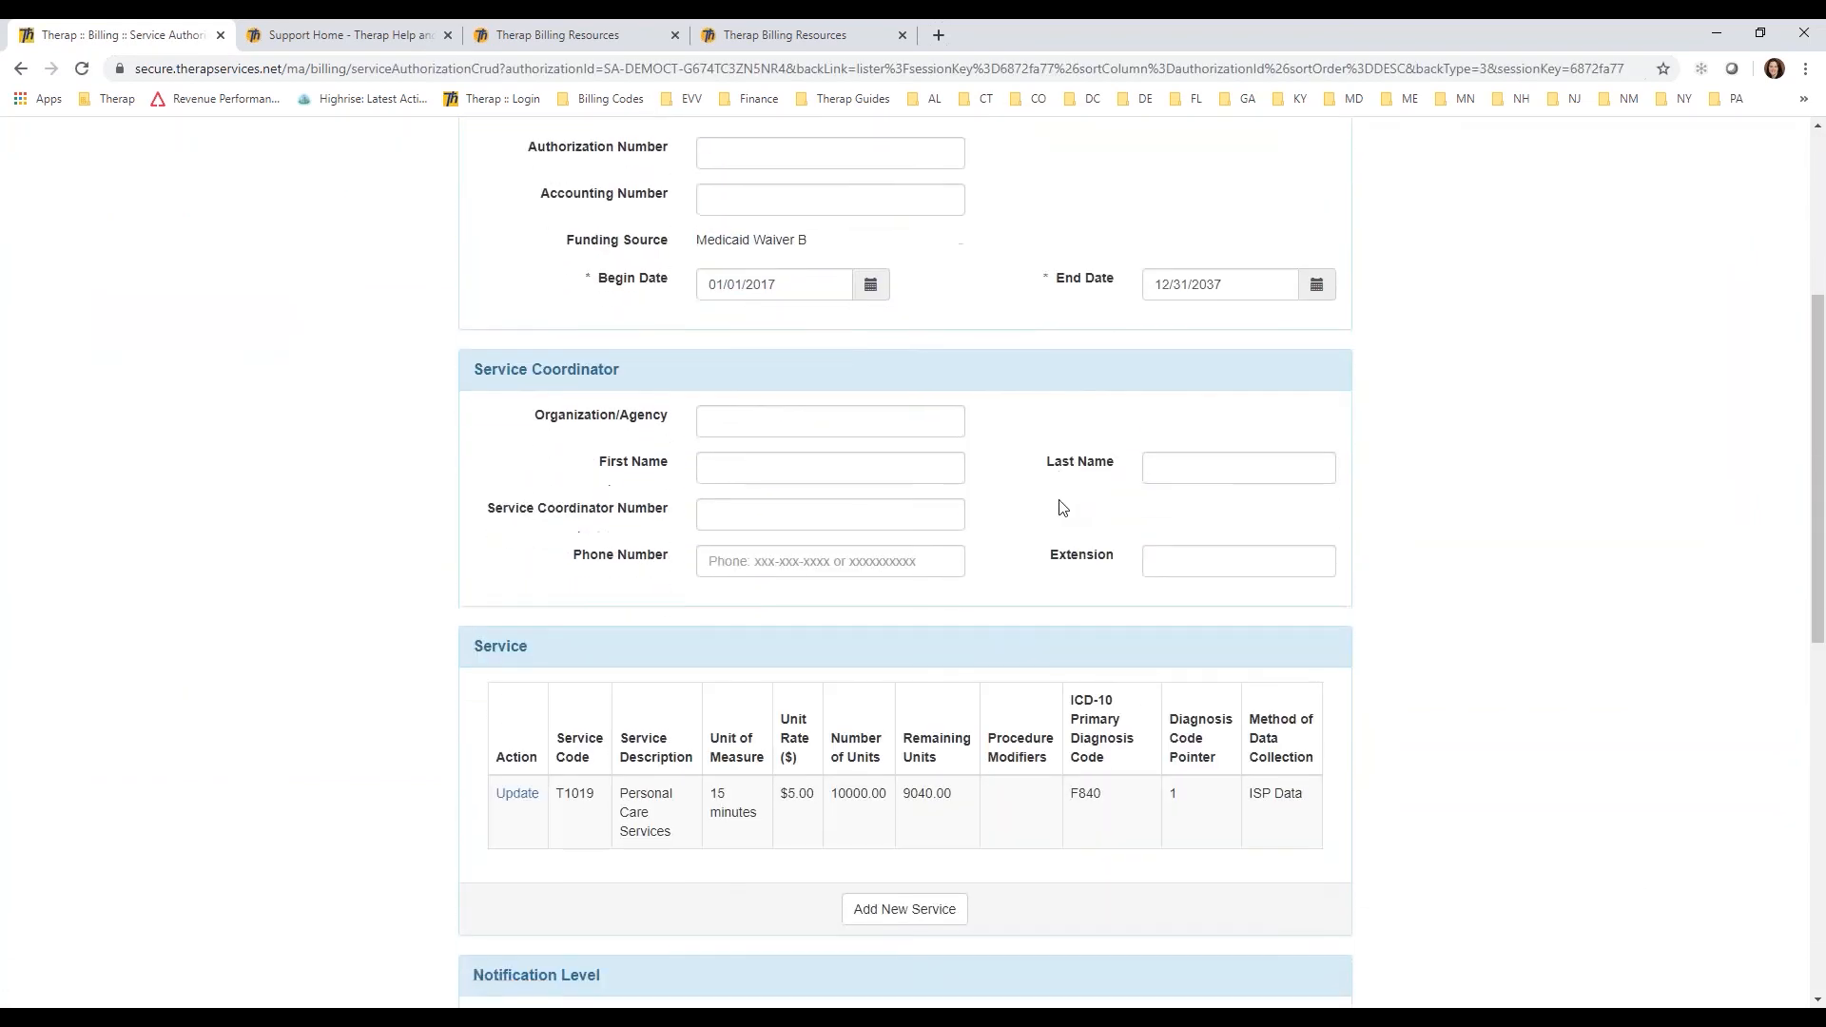
left_click(517, 639)
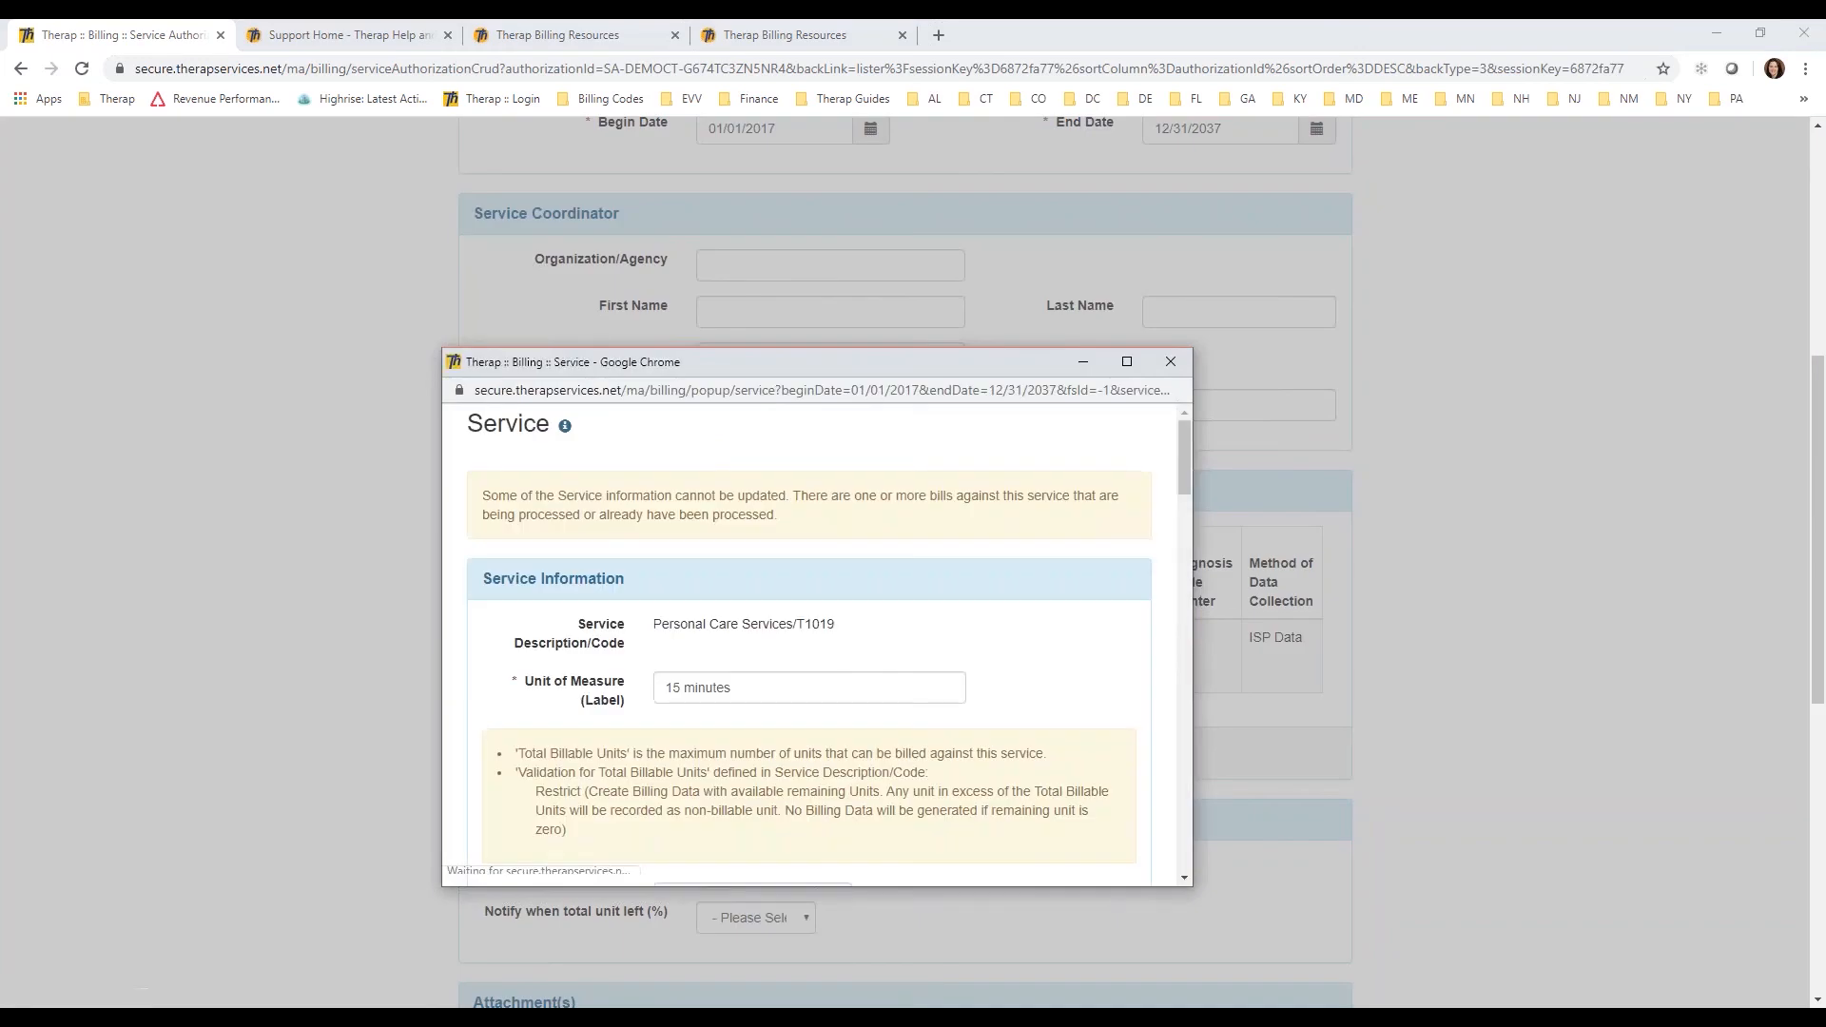
Step: Set the service's Unit Calculation Rule to "15 min unit by day" and save the service
scroll(1093, 625, "down", 2)
scroll(1093, 625, "down", 6)
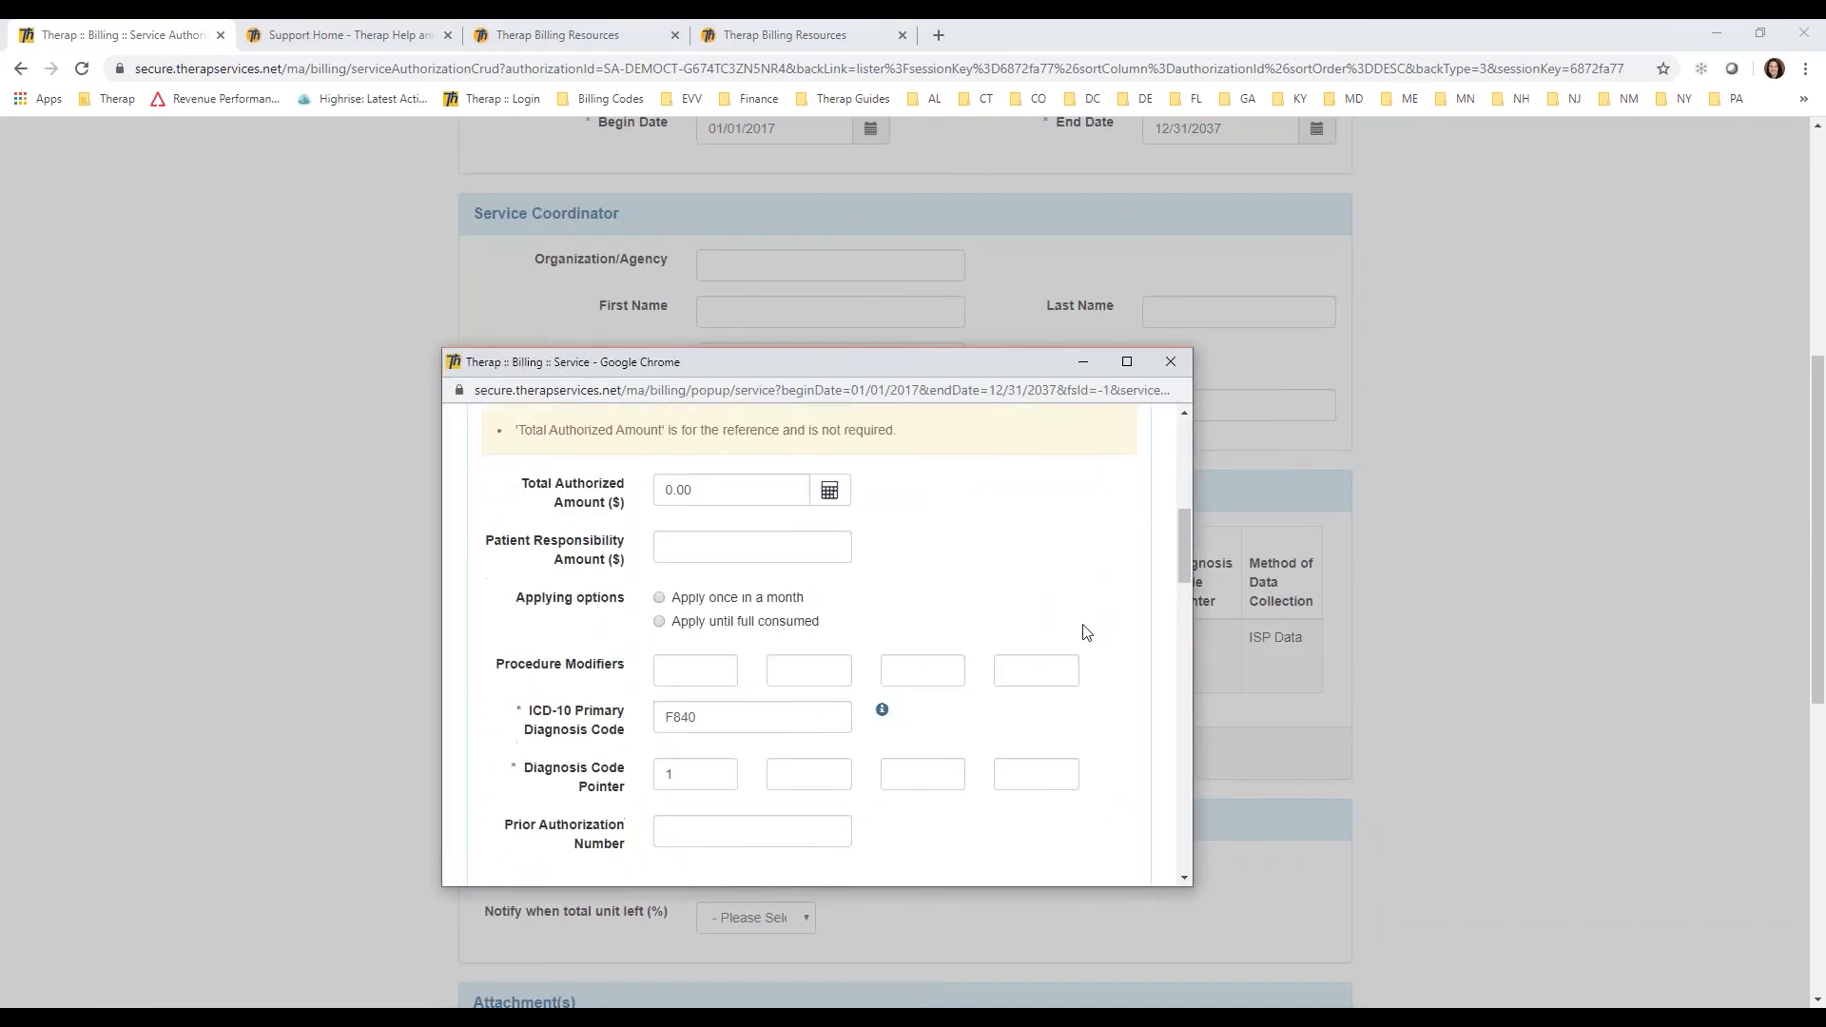
scroll(1090, 641, "down", 3)
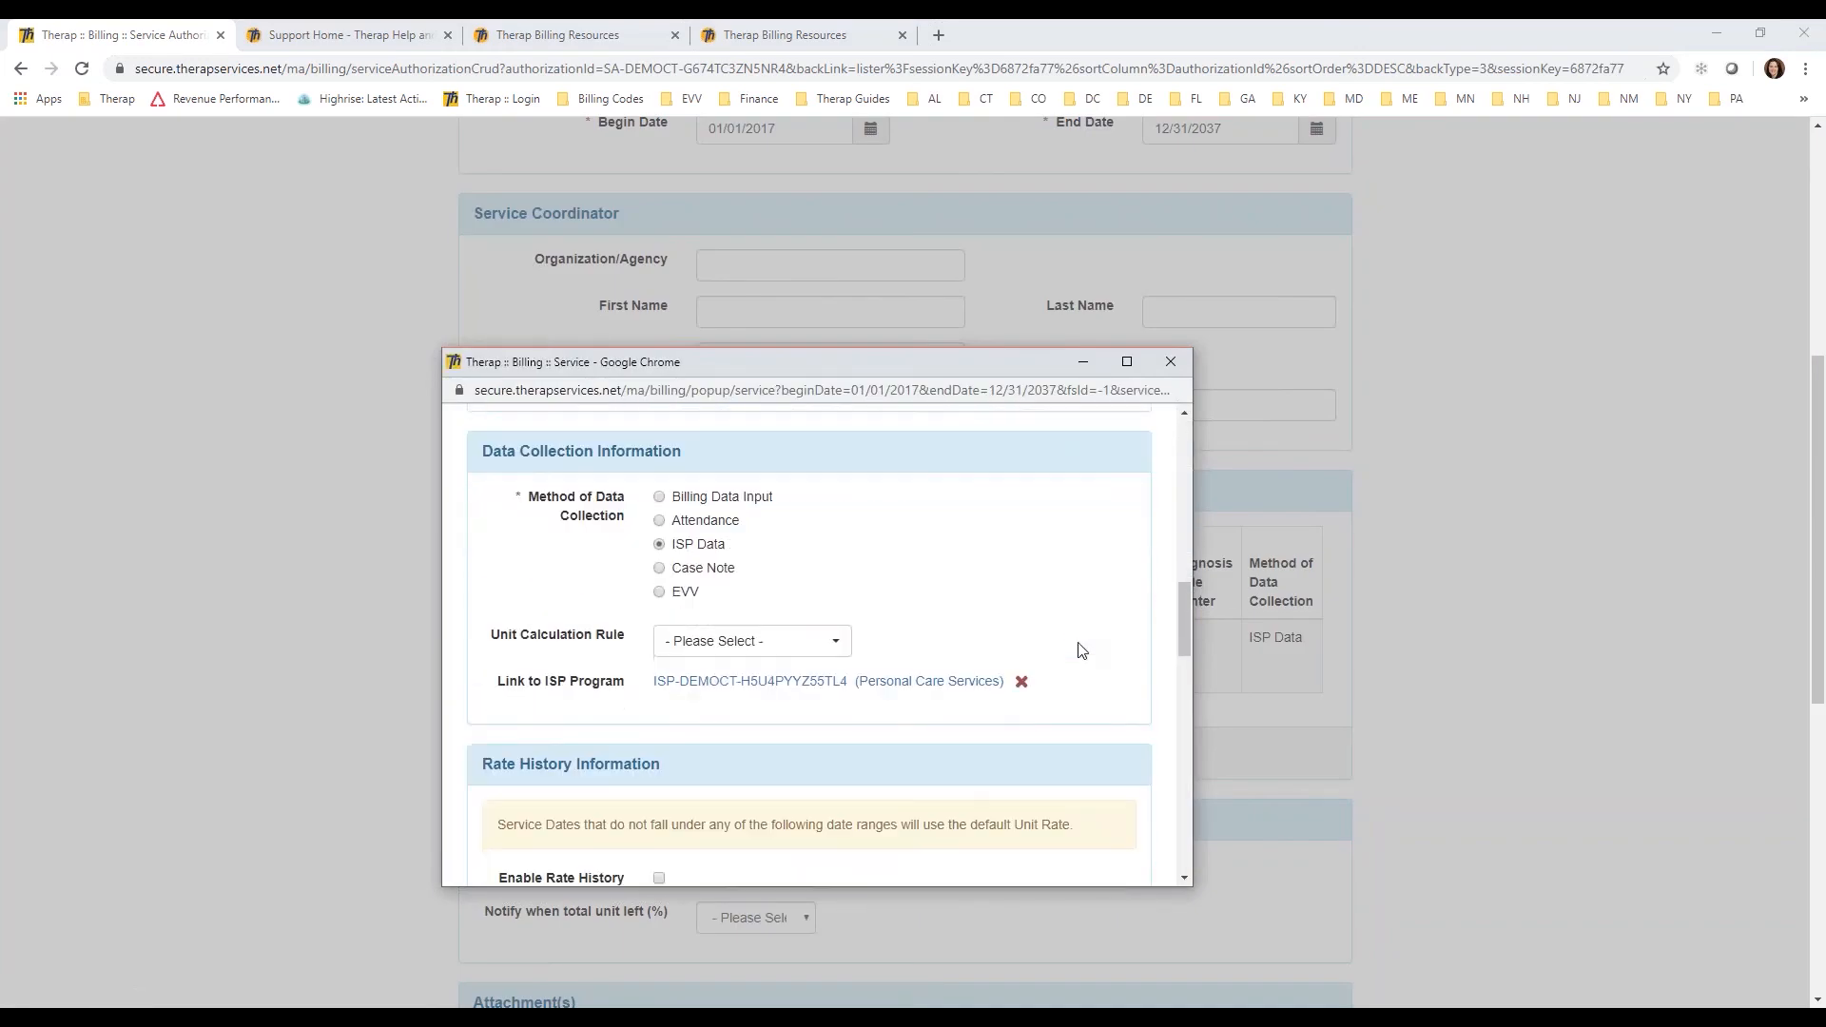
left_click(795, 649)
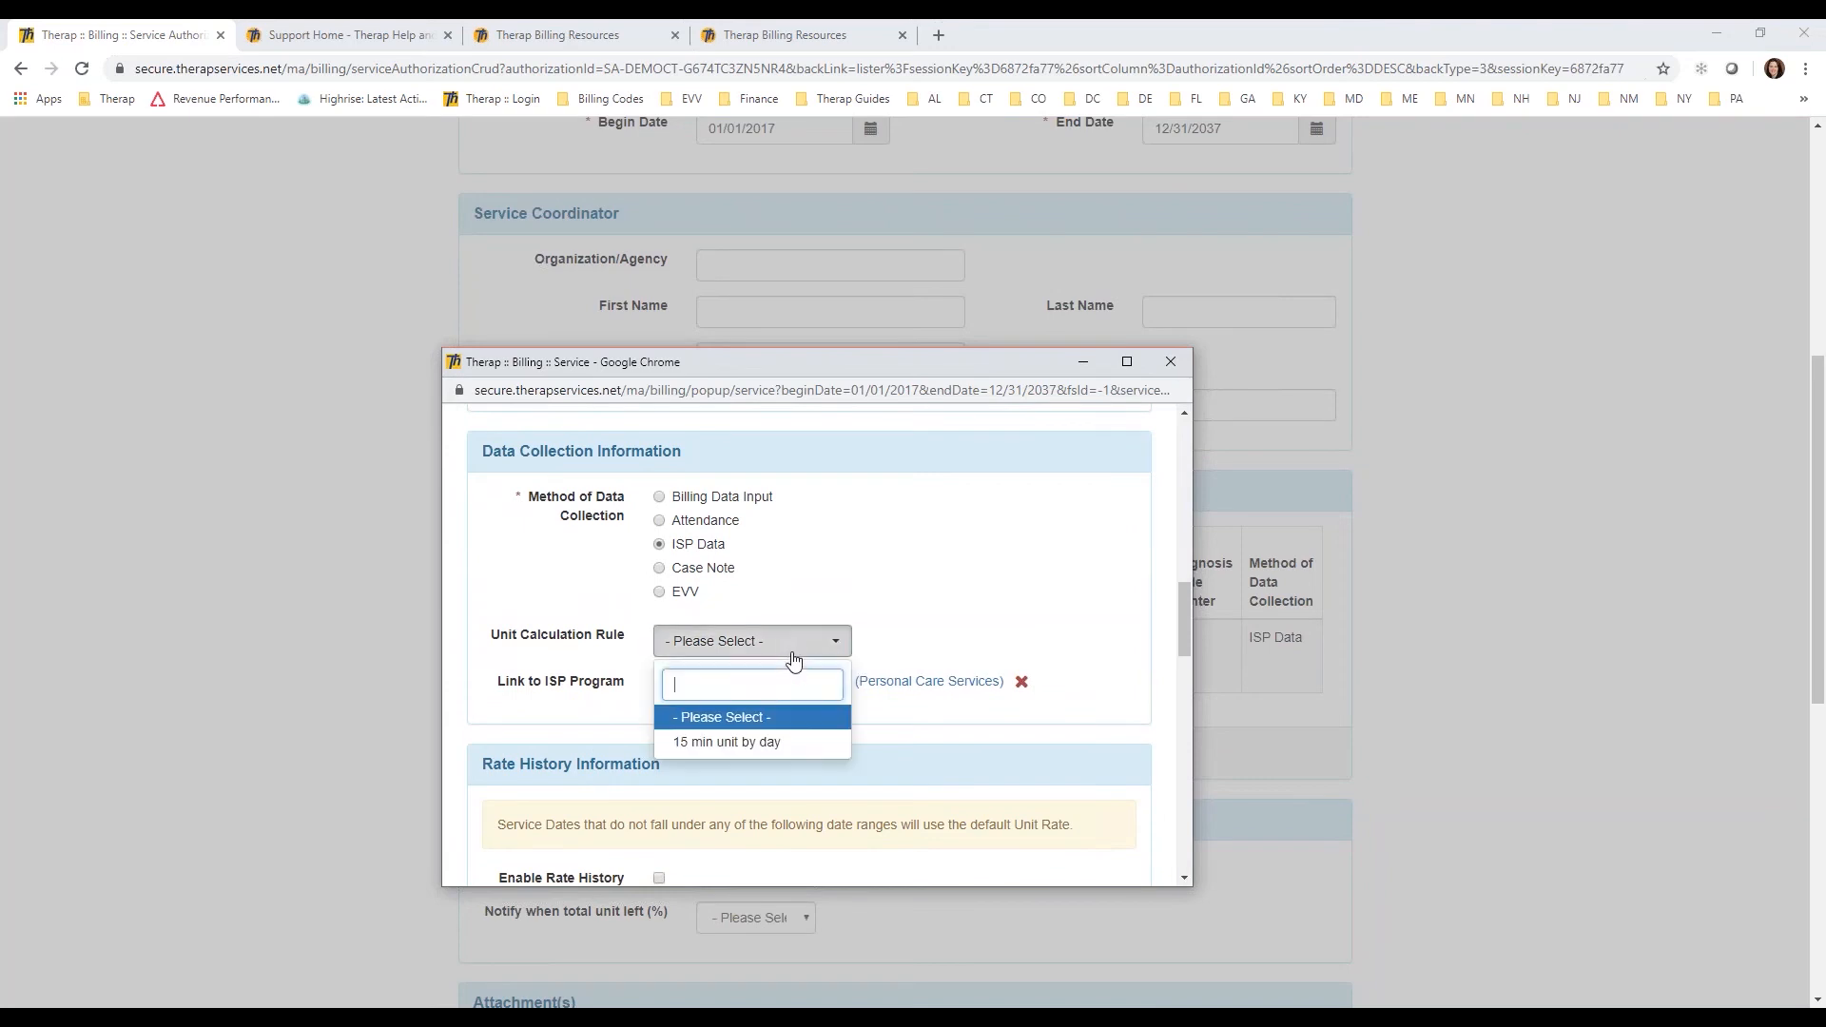
left_click(775, 741)
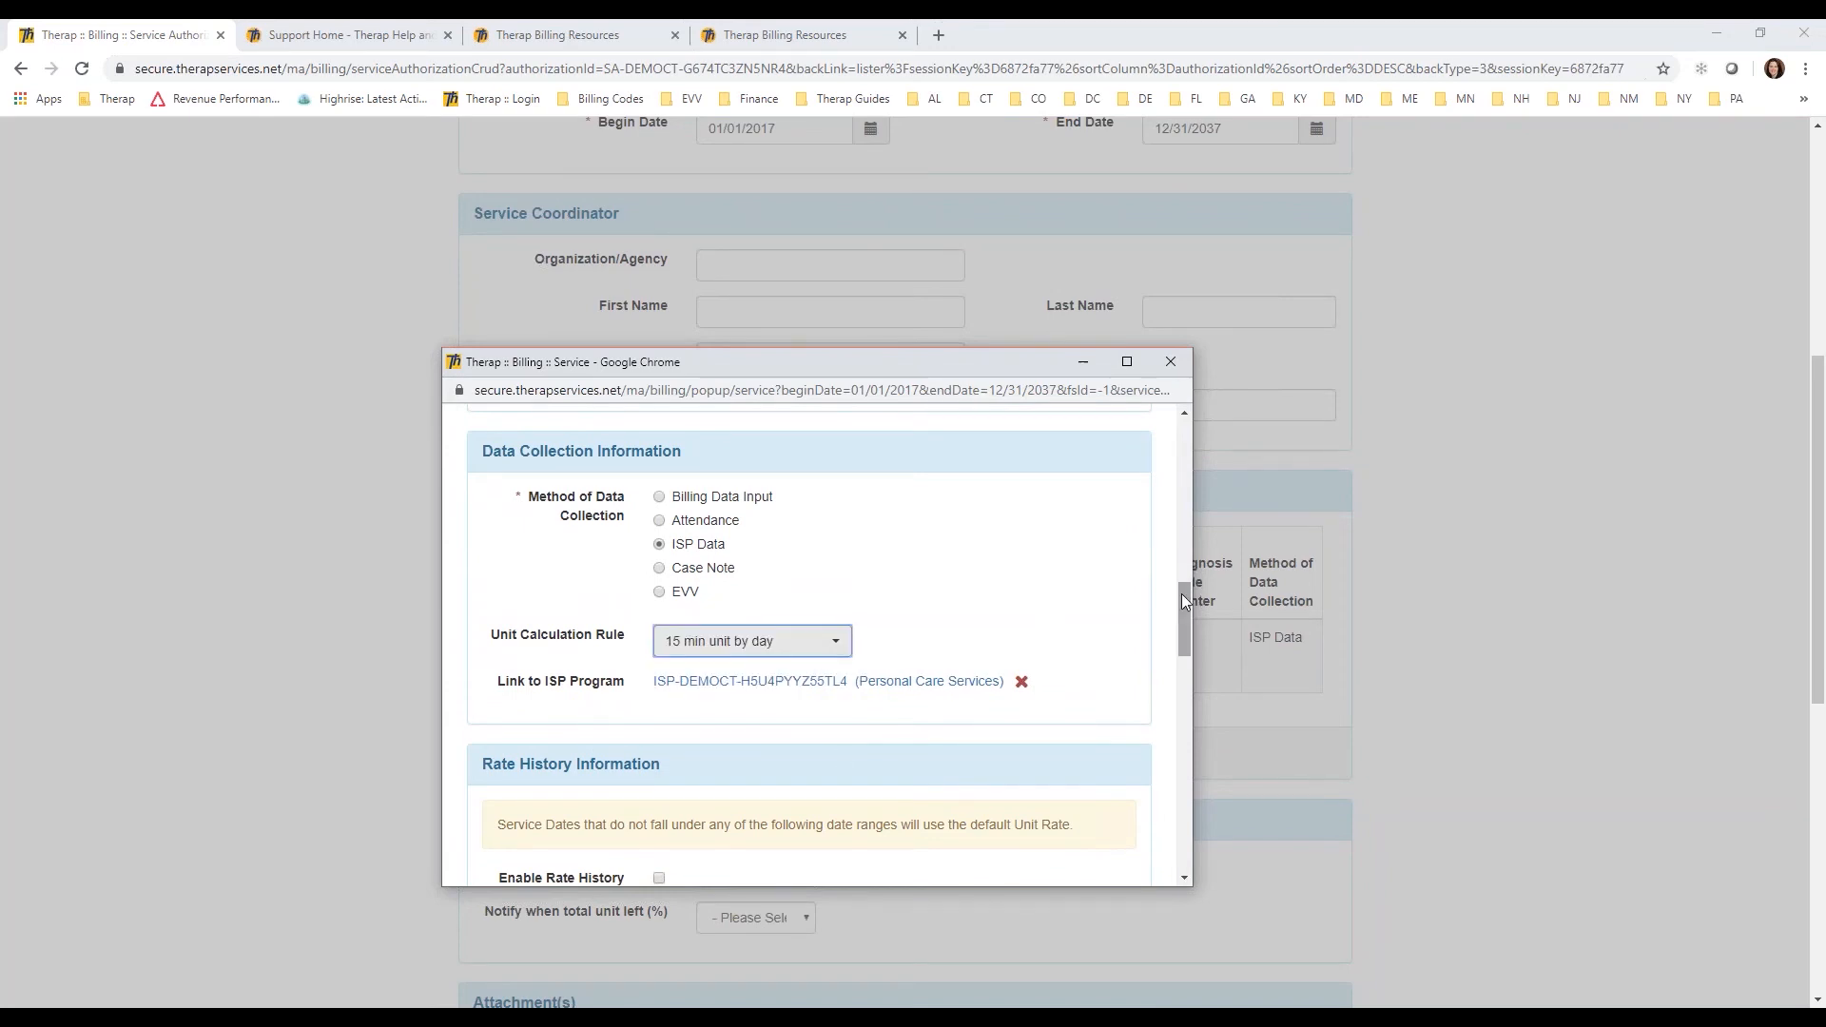
left_click_drag(1182, 601, 1165, 857)
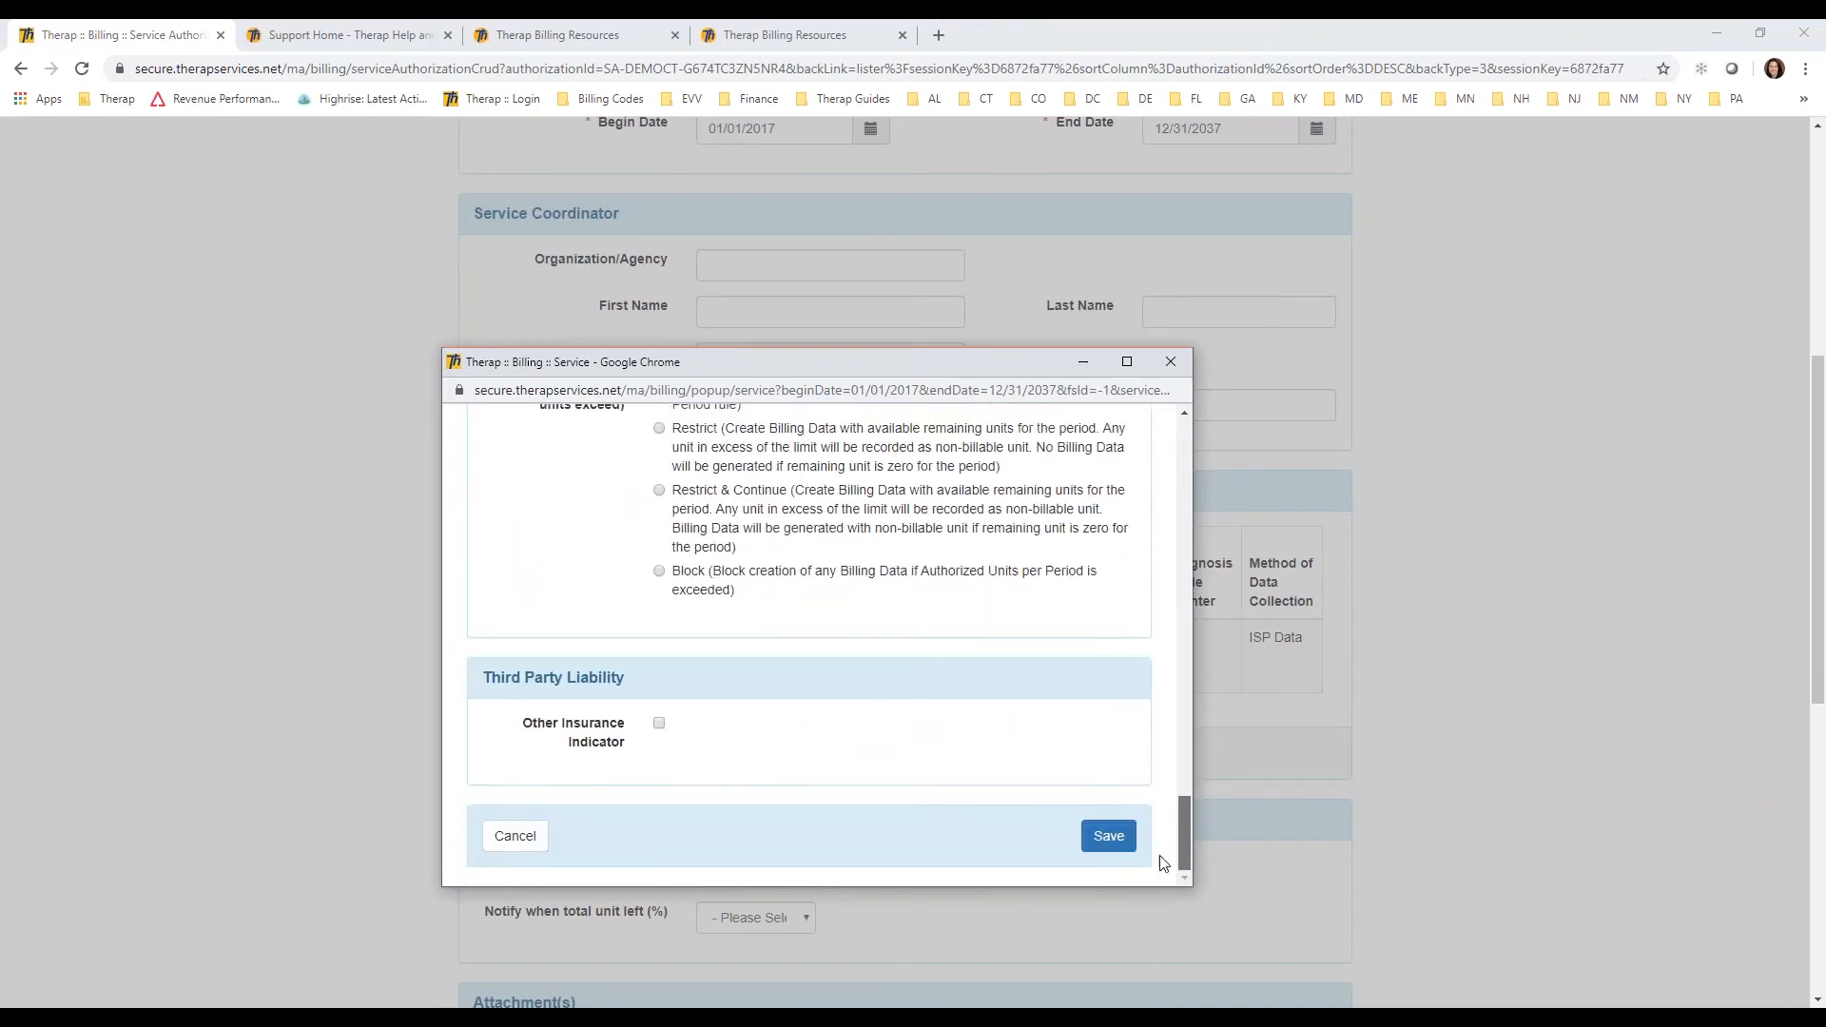
left_click(1108, 836)
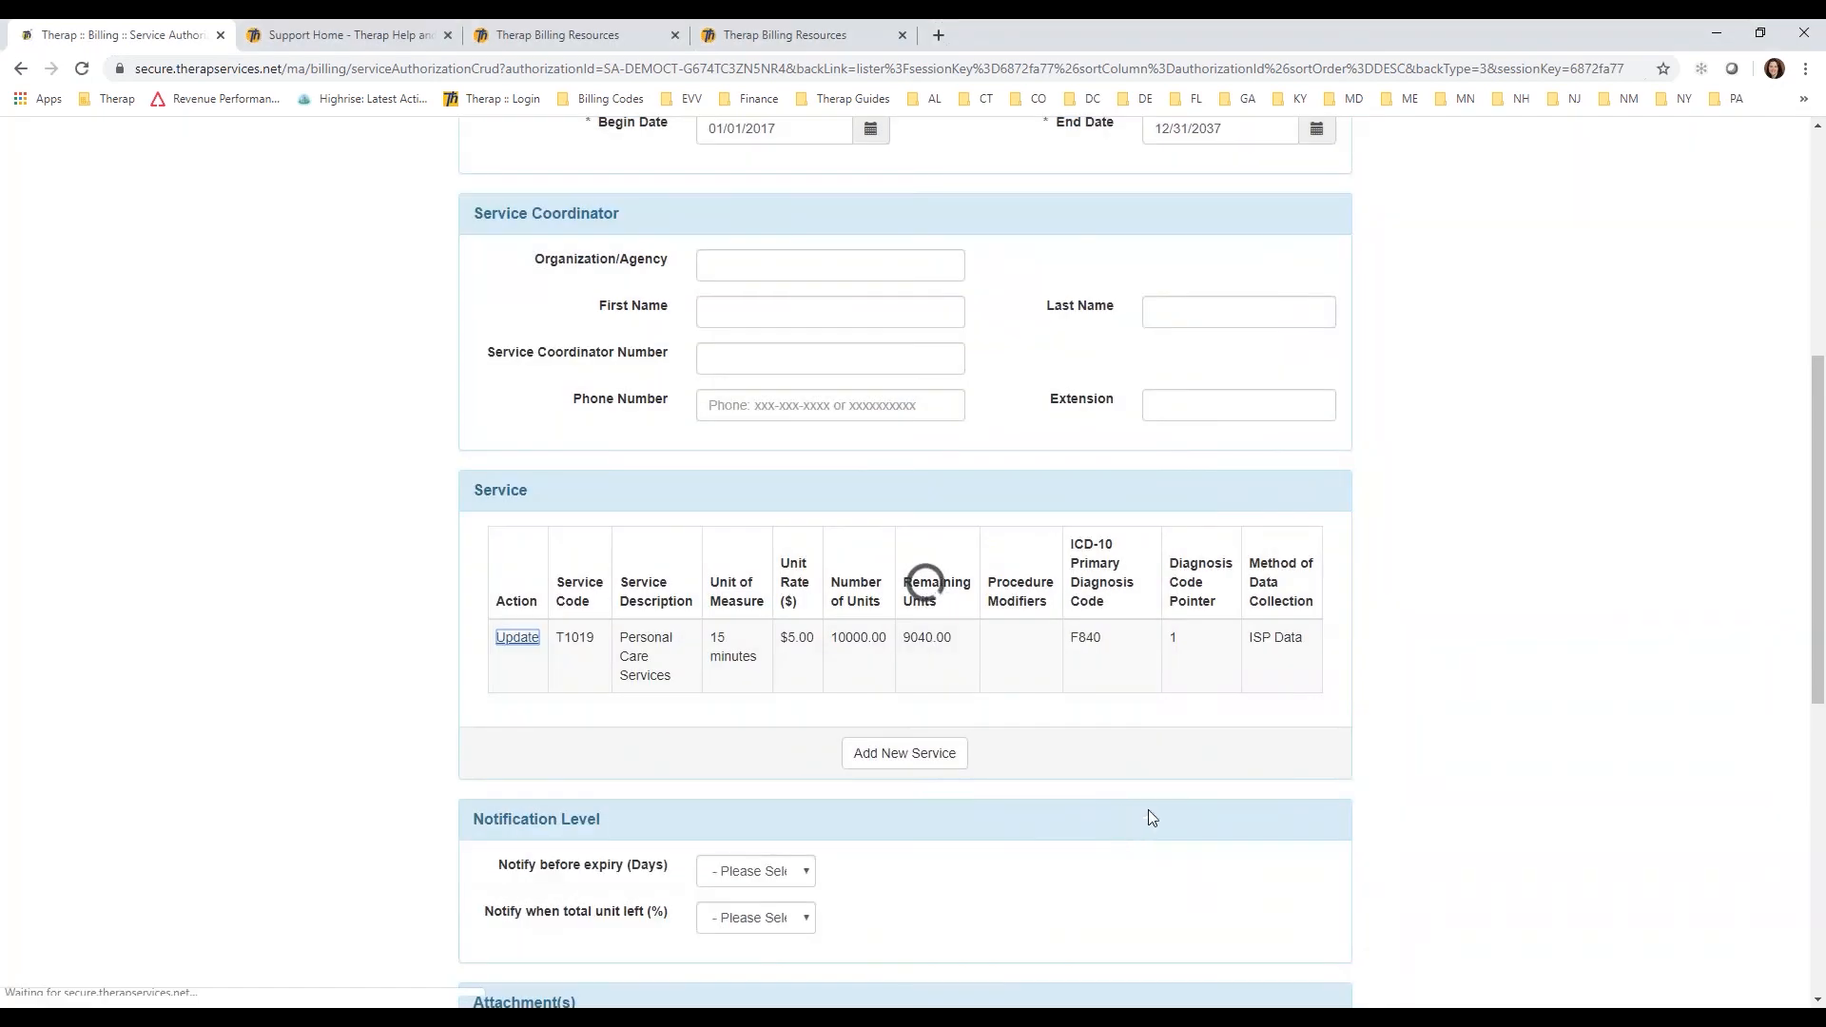
Step: Update the service authorization and open the professional claim ISP Billing conversion that uses the unit calculation rule
left_click_drag(1814, 306, 1778, 865)
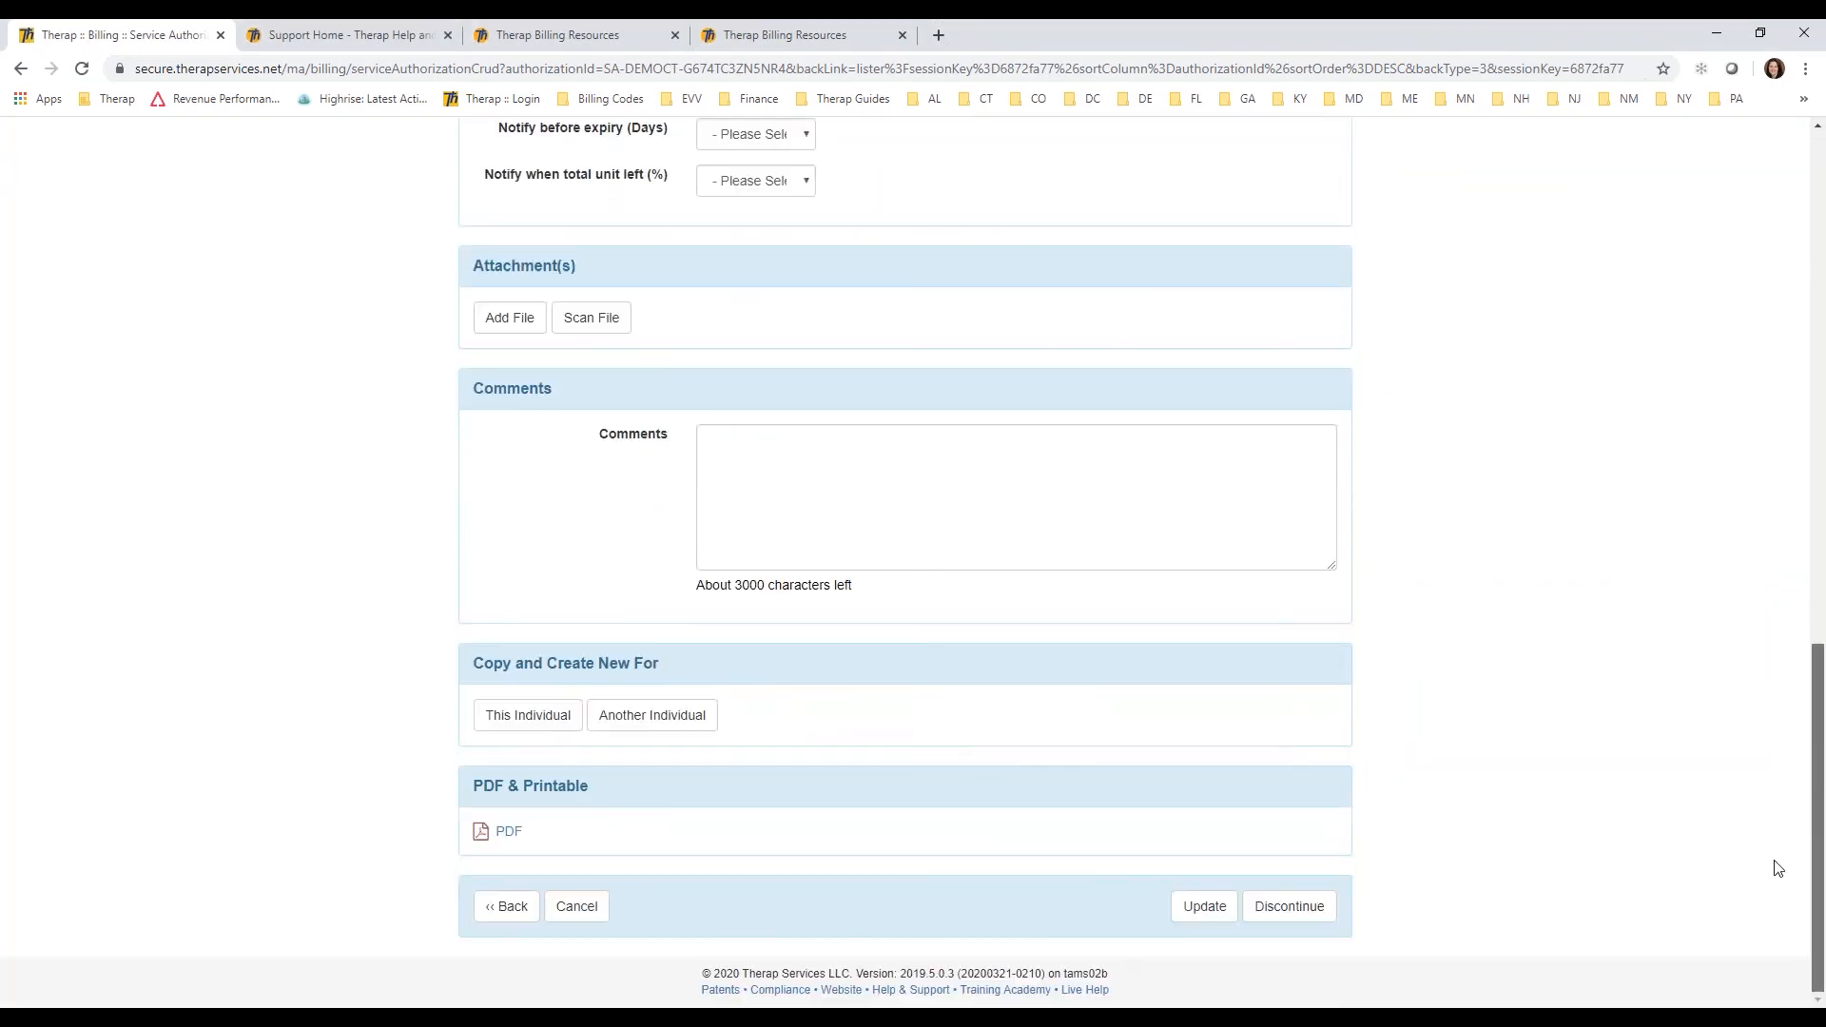
left_click(1200, 909)
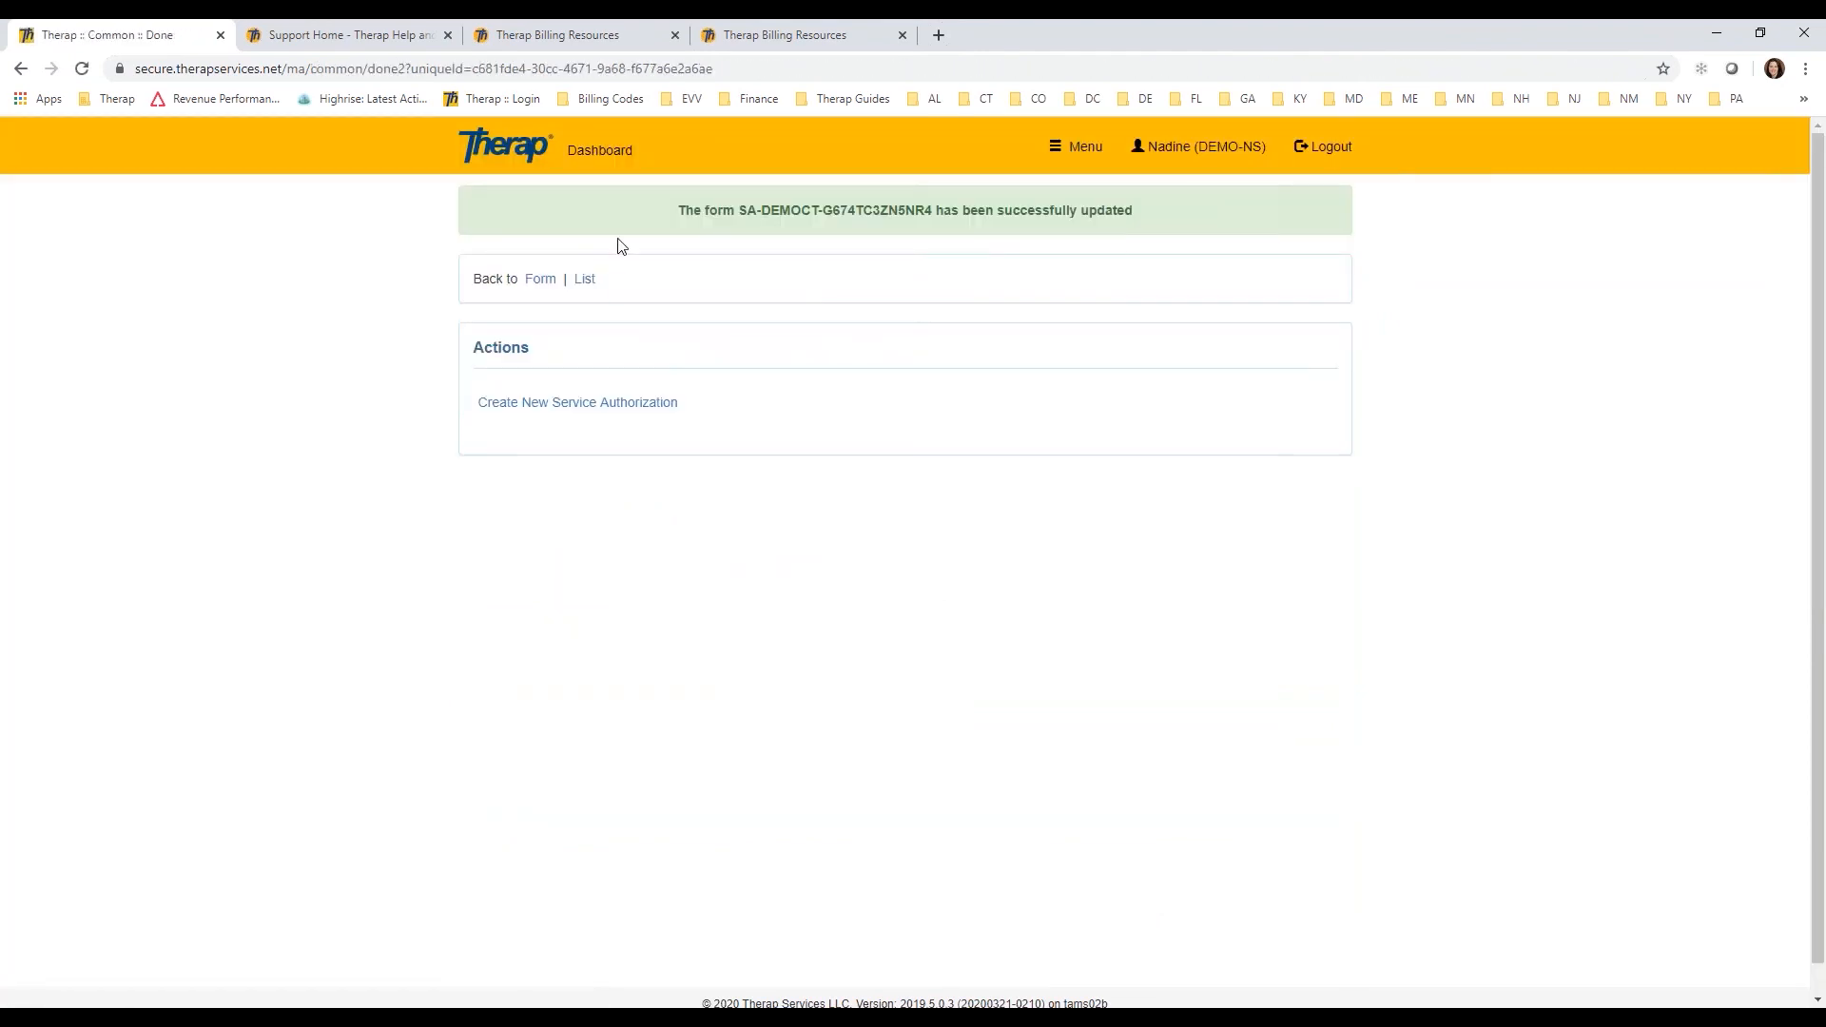
left_click(604, 160)
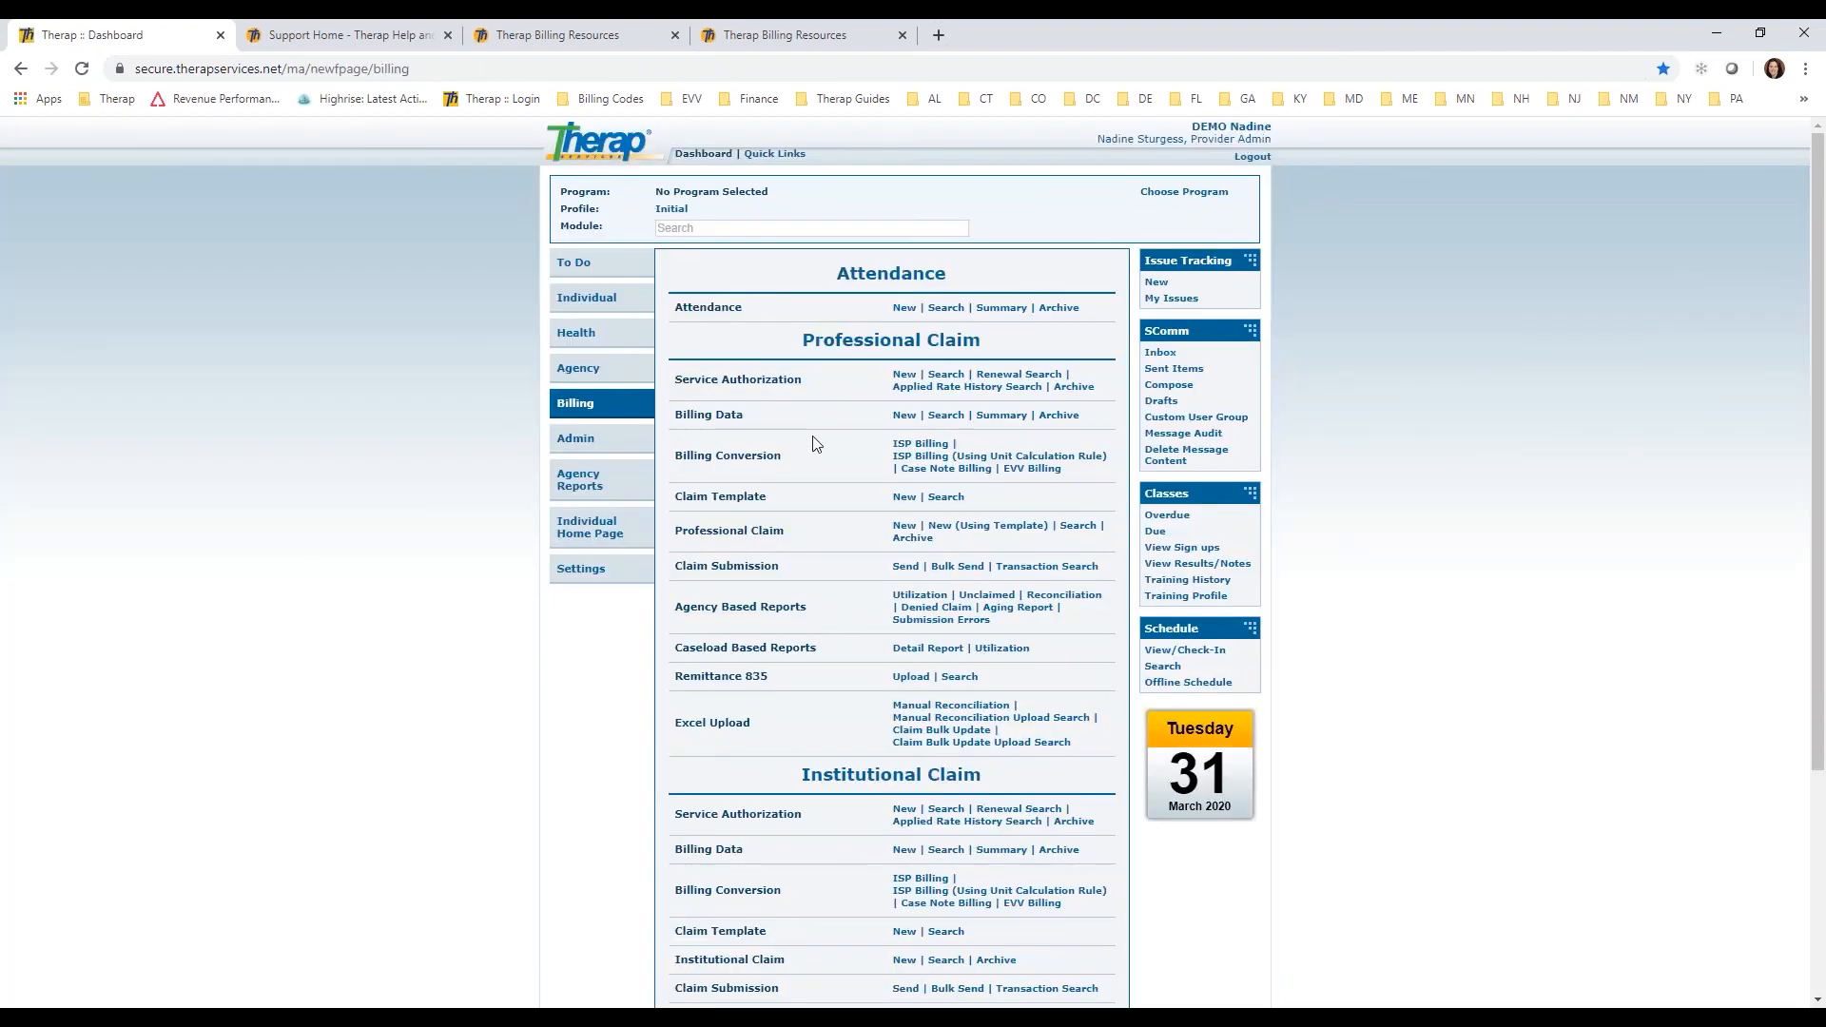
left_click(964, 461)
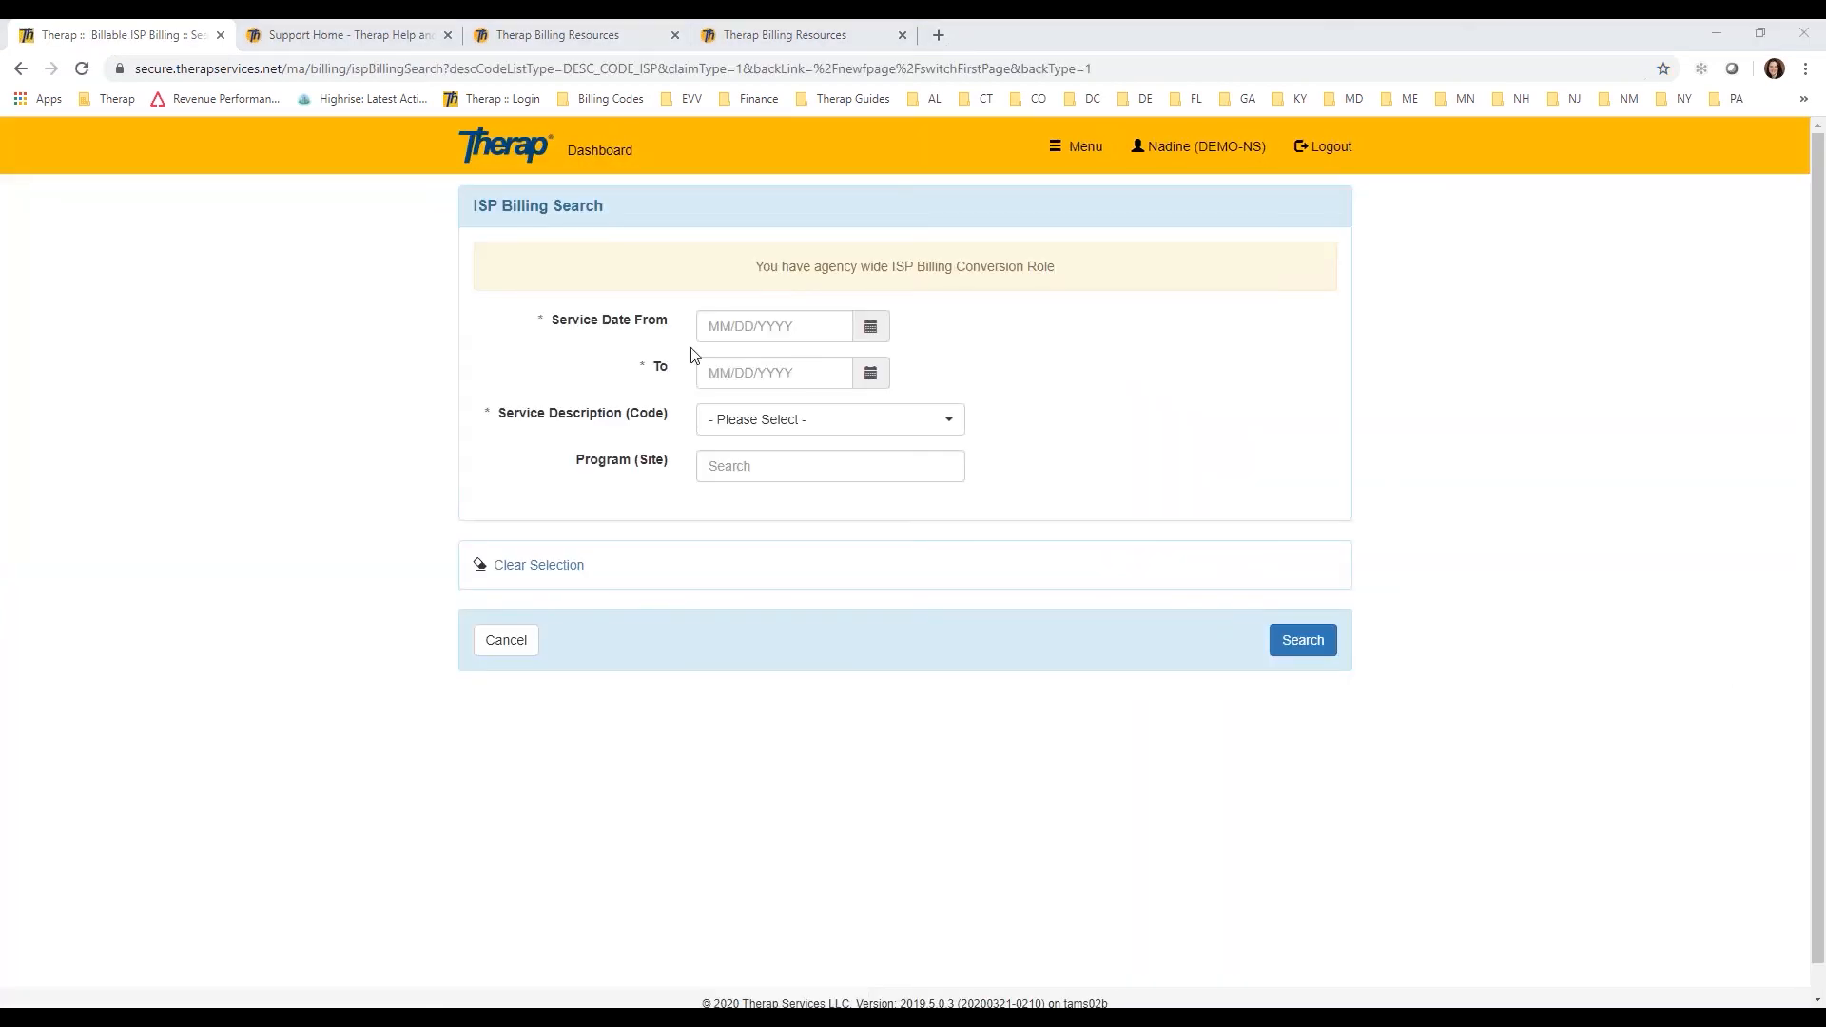
Step: Search ISP billing for service dates 01/01/2020 to 01/31/2020 with the service Personal Care Services (T1019)
left_click(717, 364)
left_click(718, 363)
left_click(820, 422)
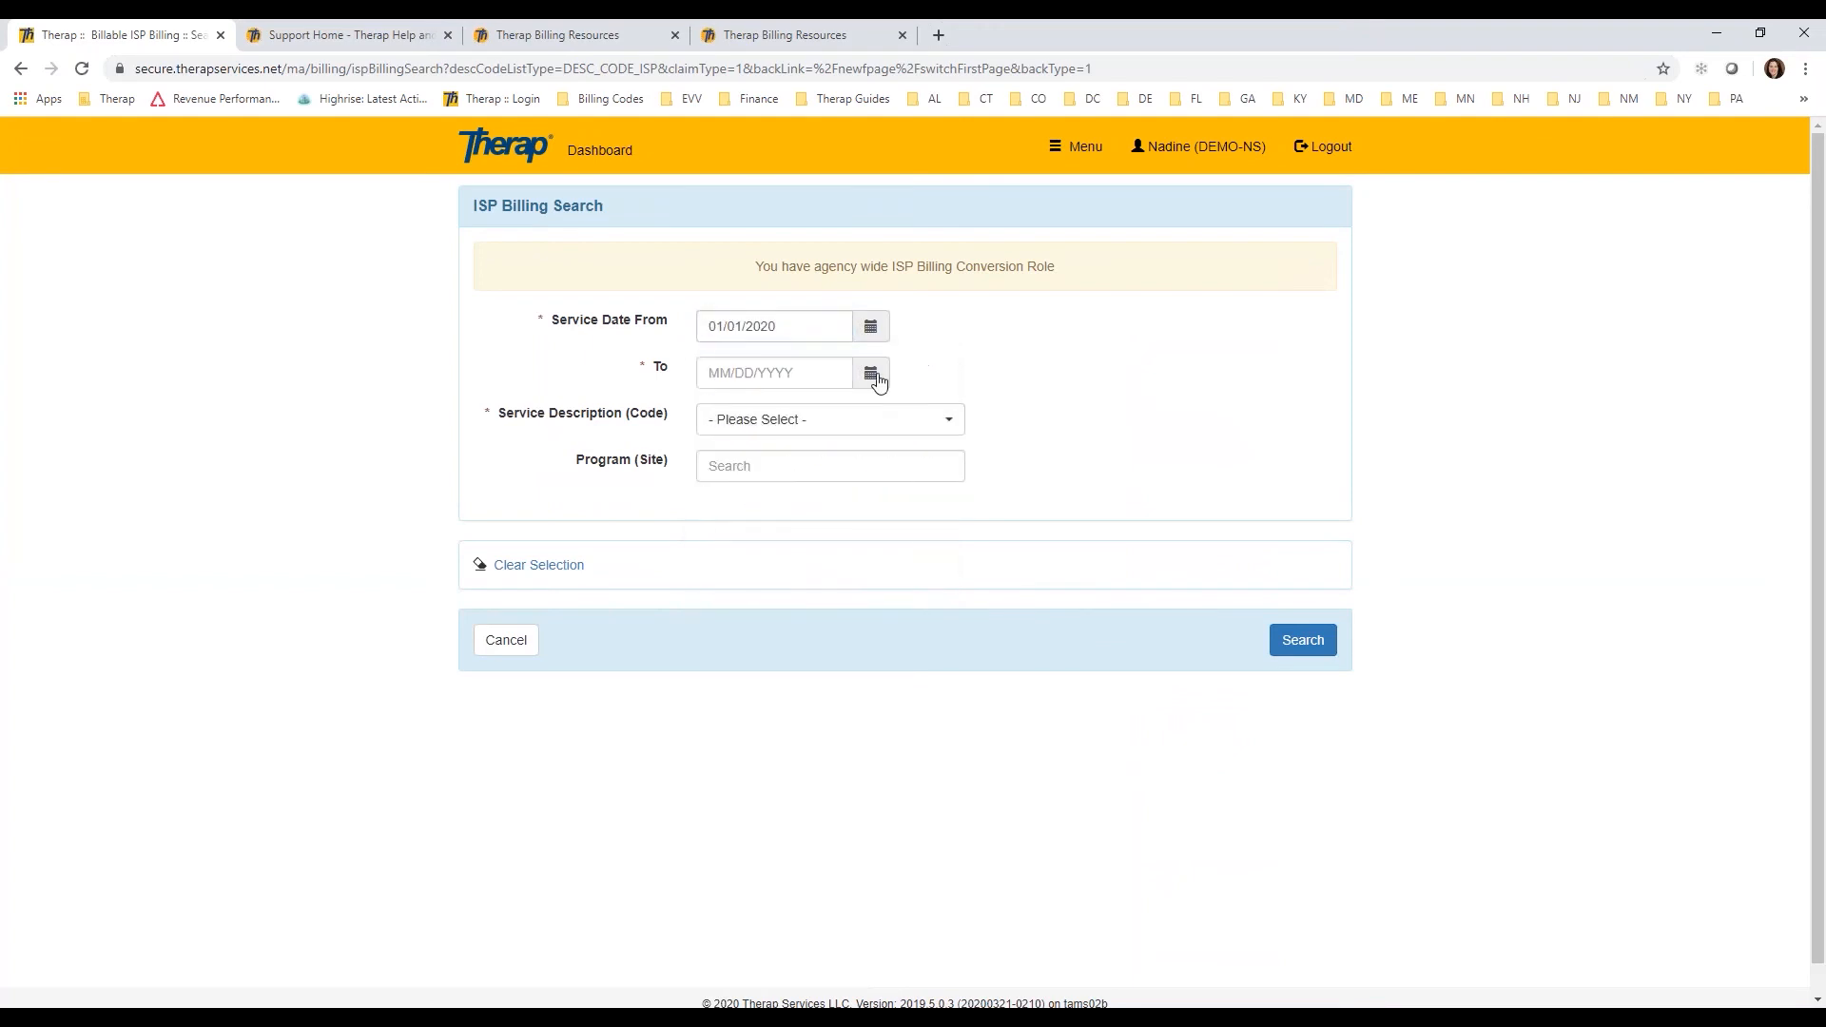
left_click(870, 373)
left_click(718, 410)
left_click(717, 410)
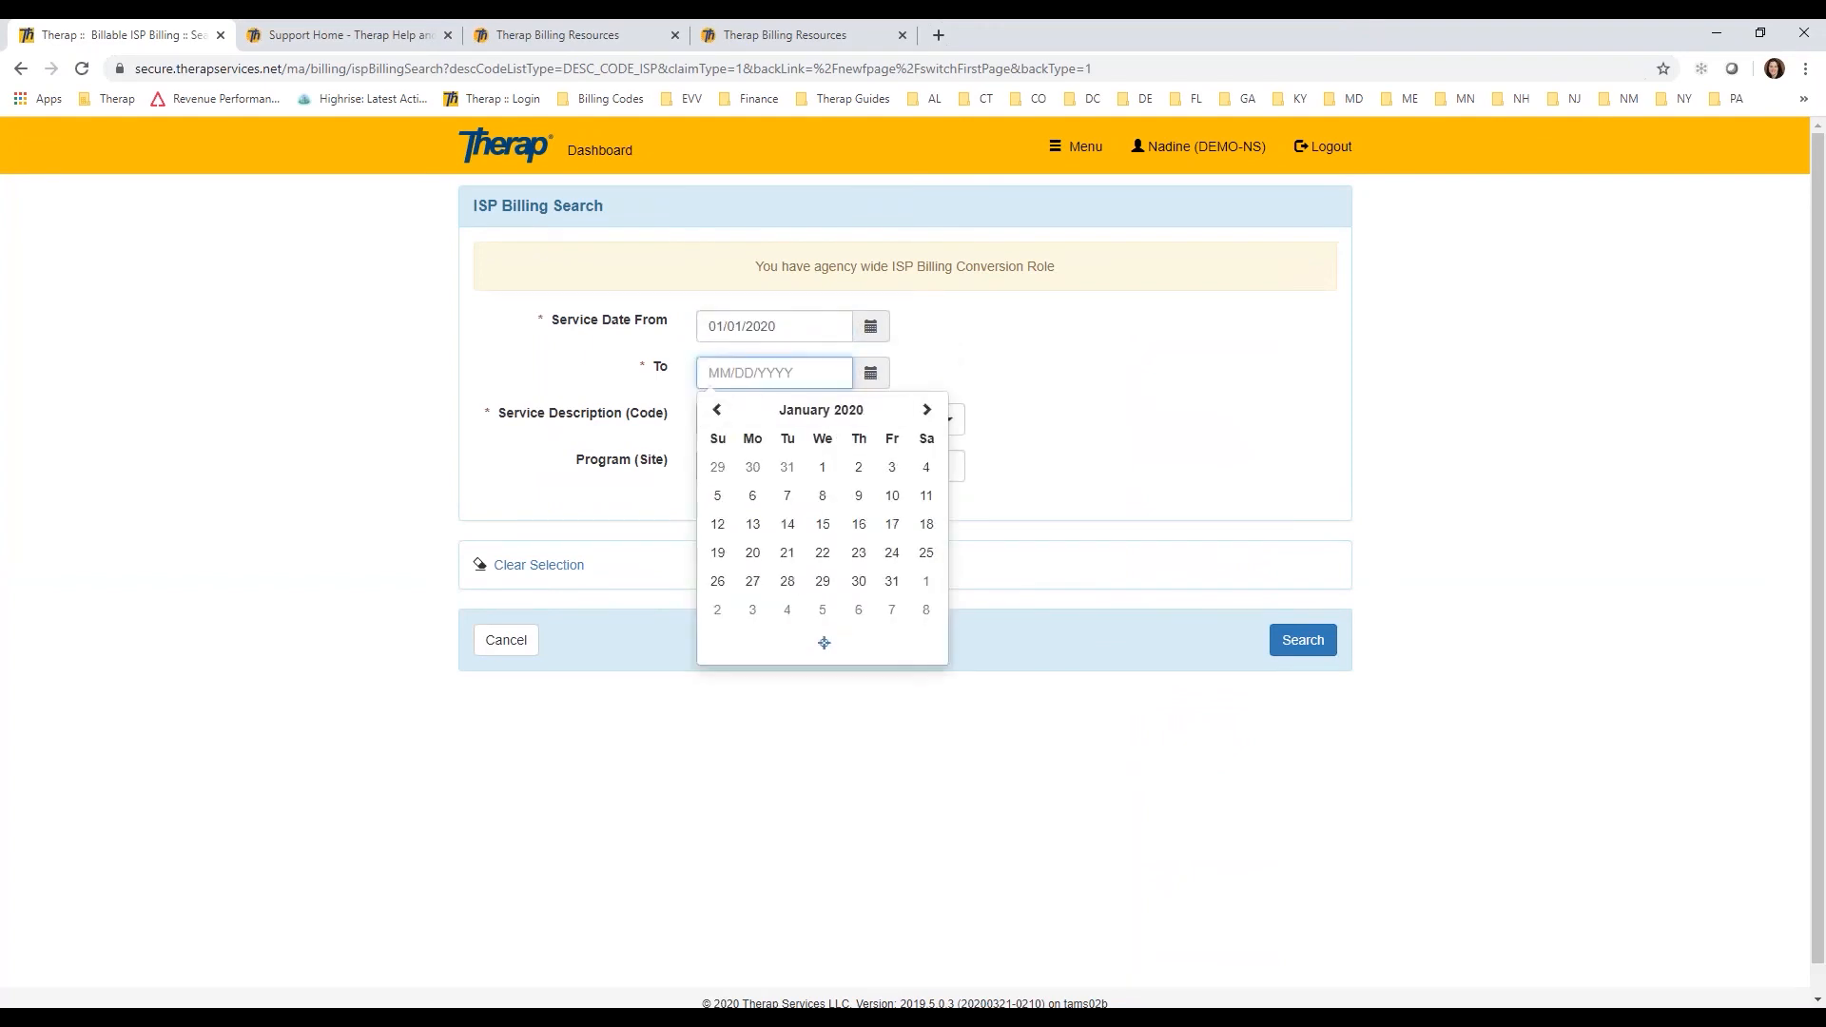
left_click(892, 581)
left_click(818, 423)
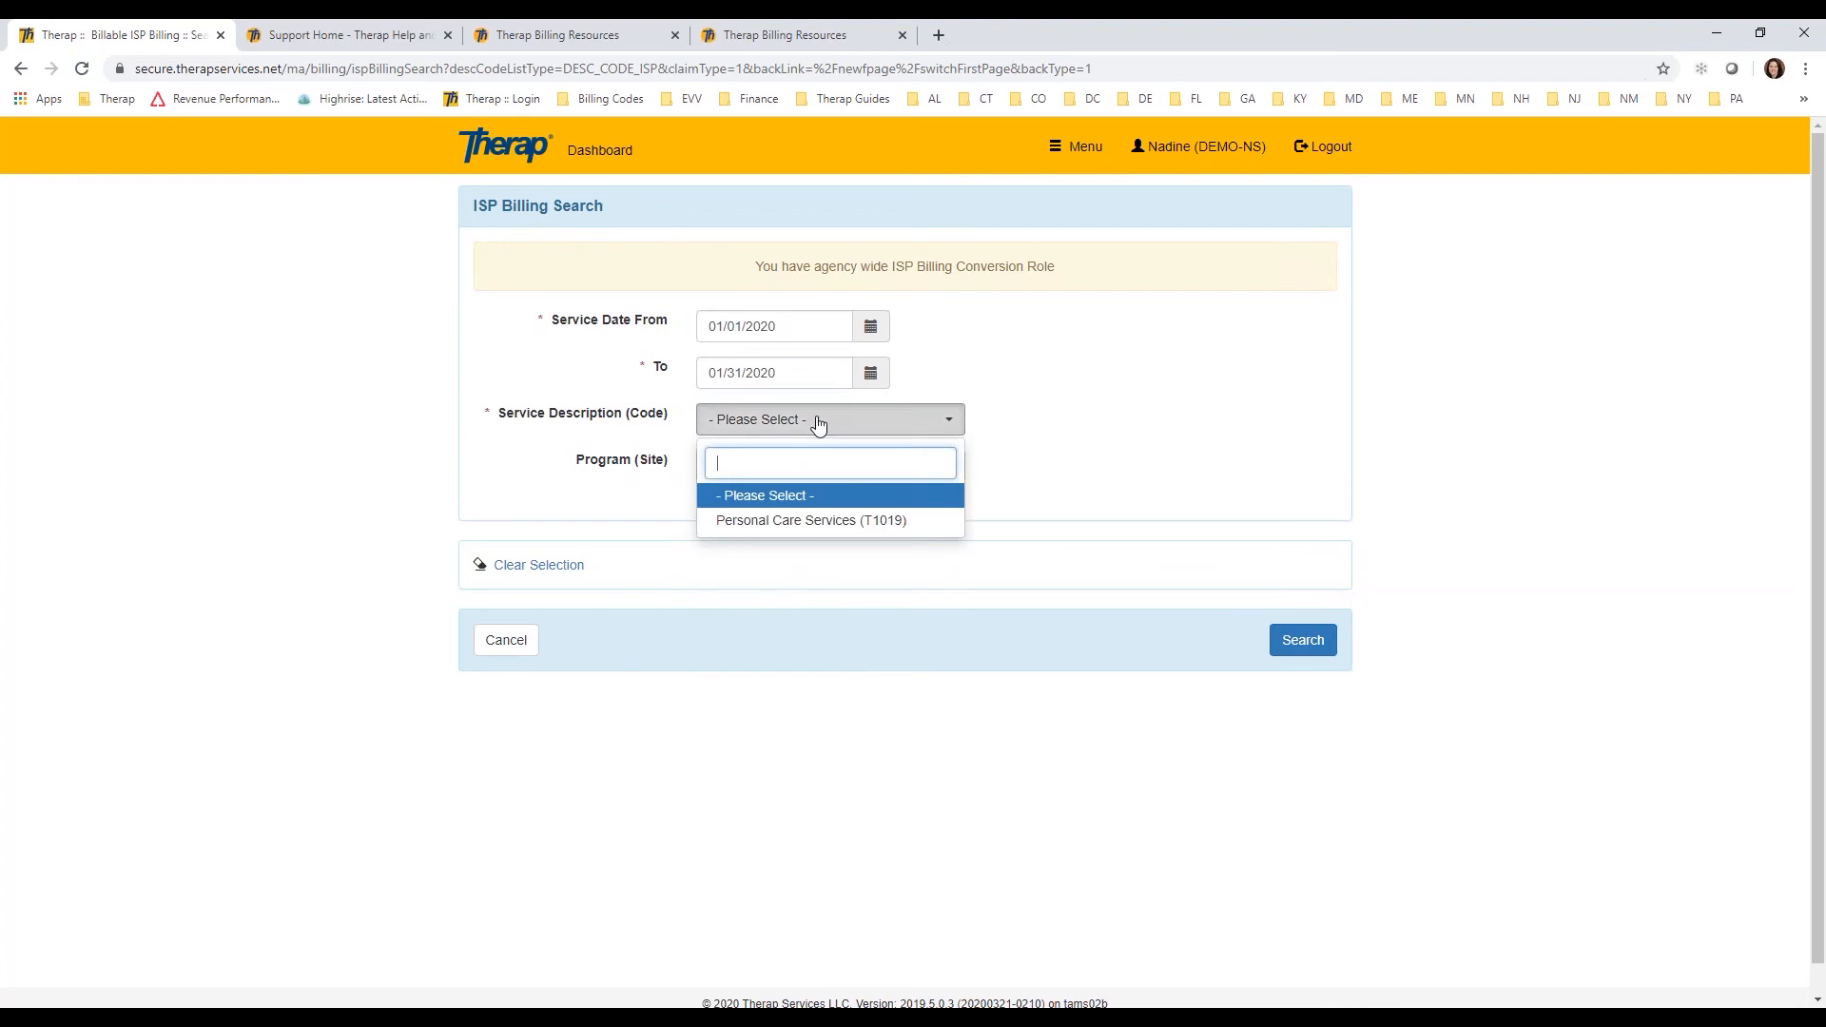
left_click(895, 521)
left_click(1299, 640)
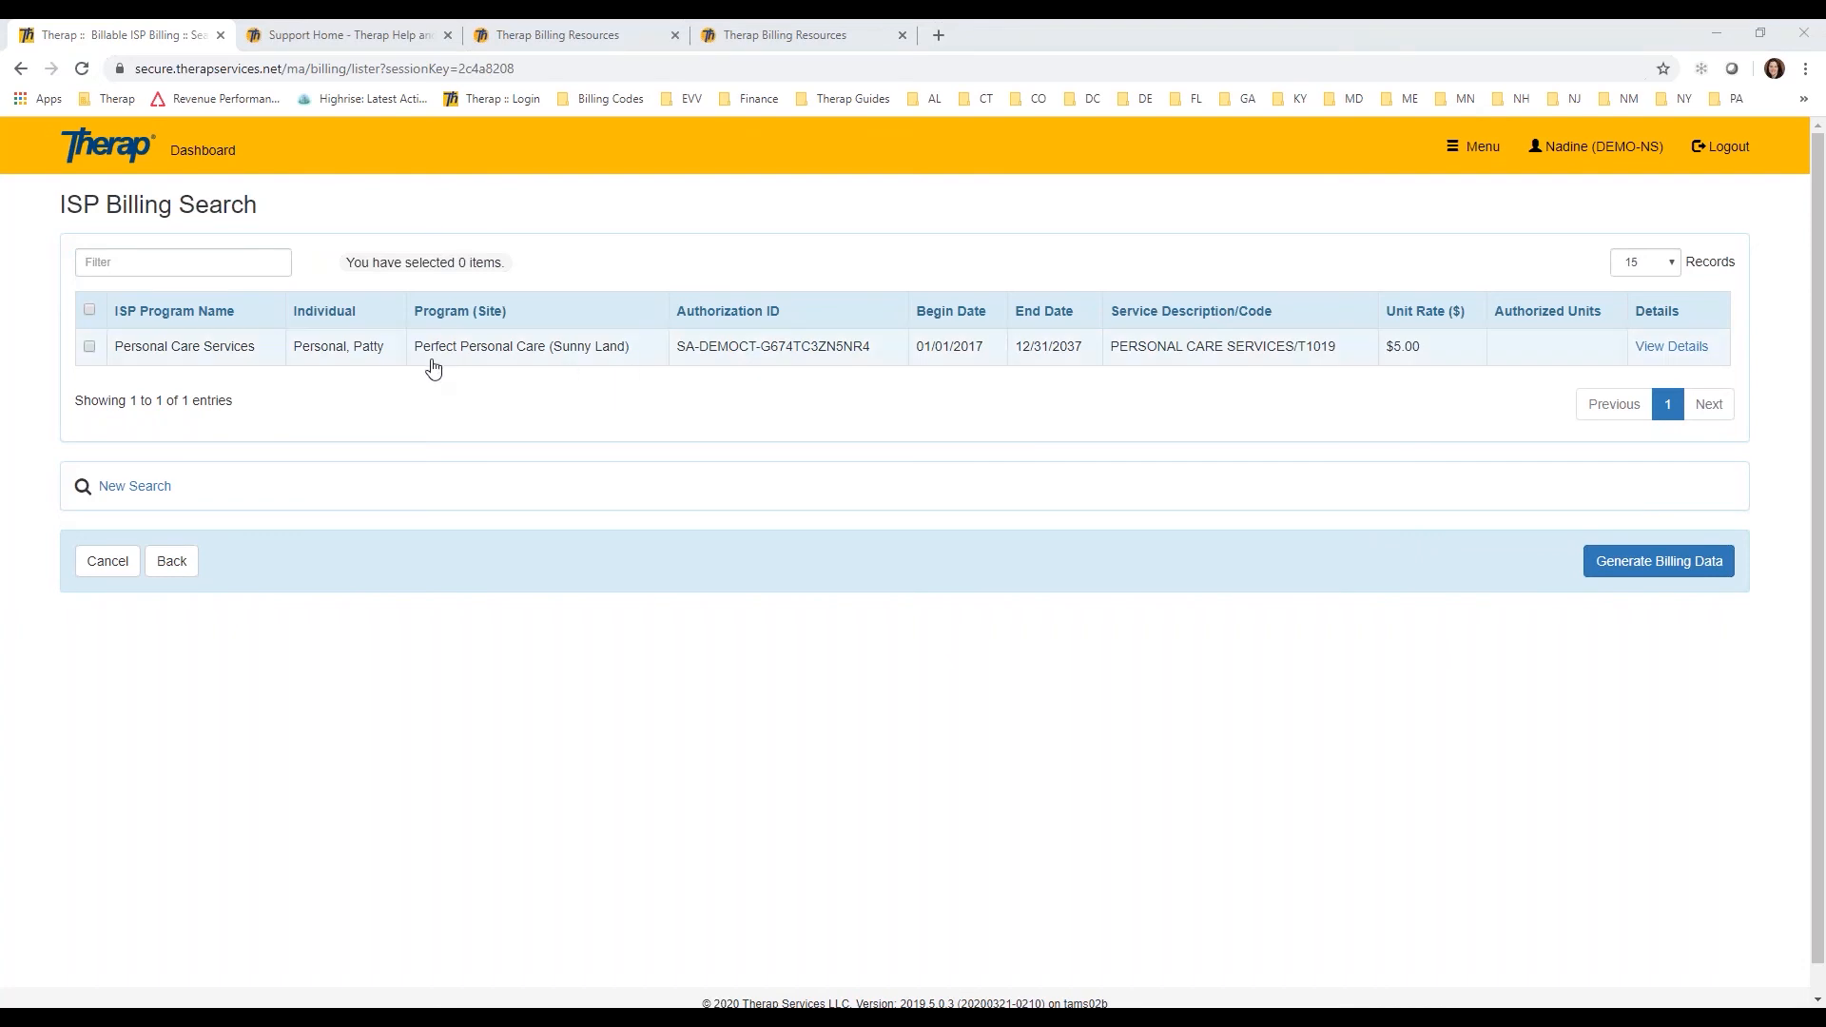
Step: Select the Personal Care Services entry, checking its ISP billing details, and generate billing data from it
left_click(90, 309)
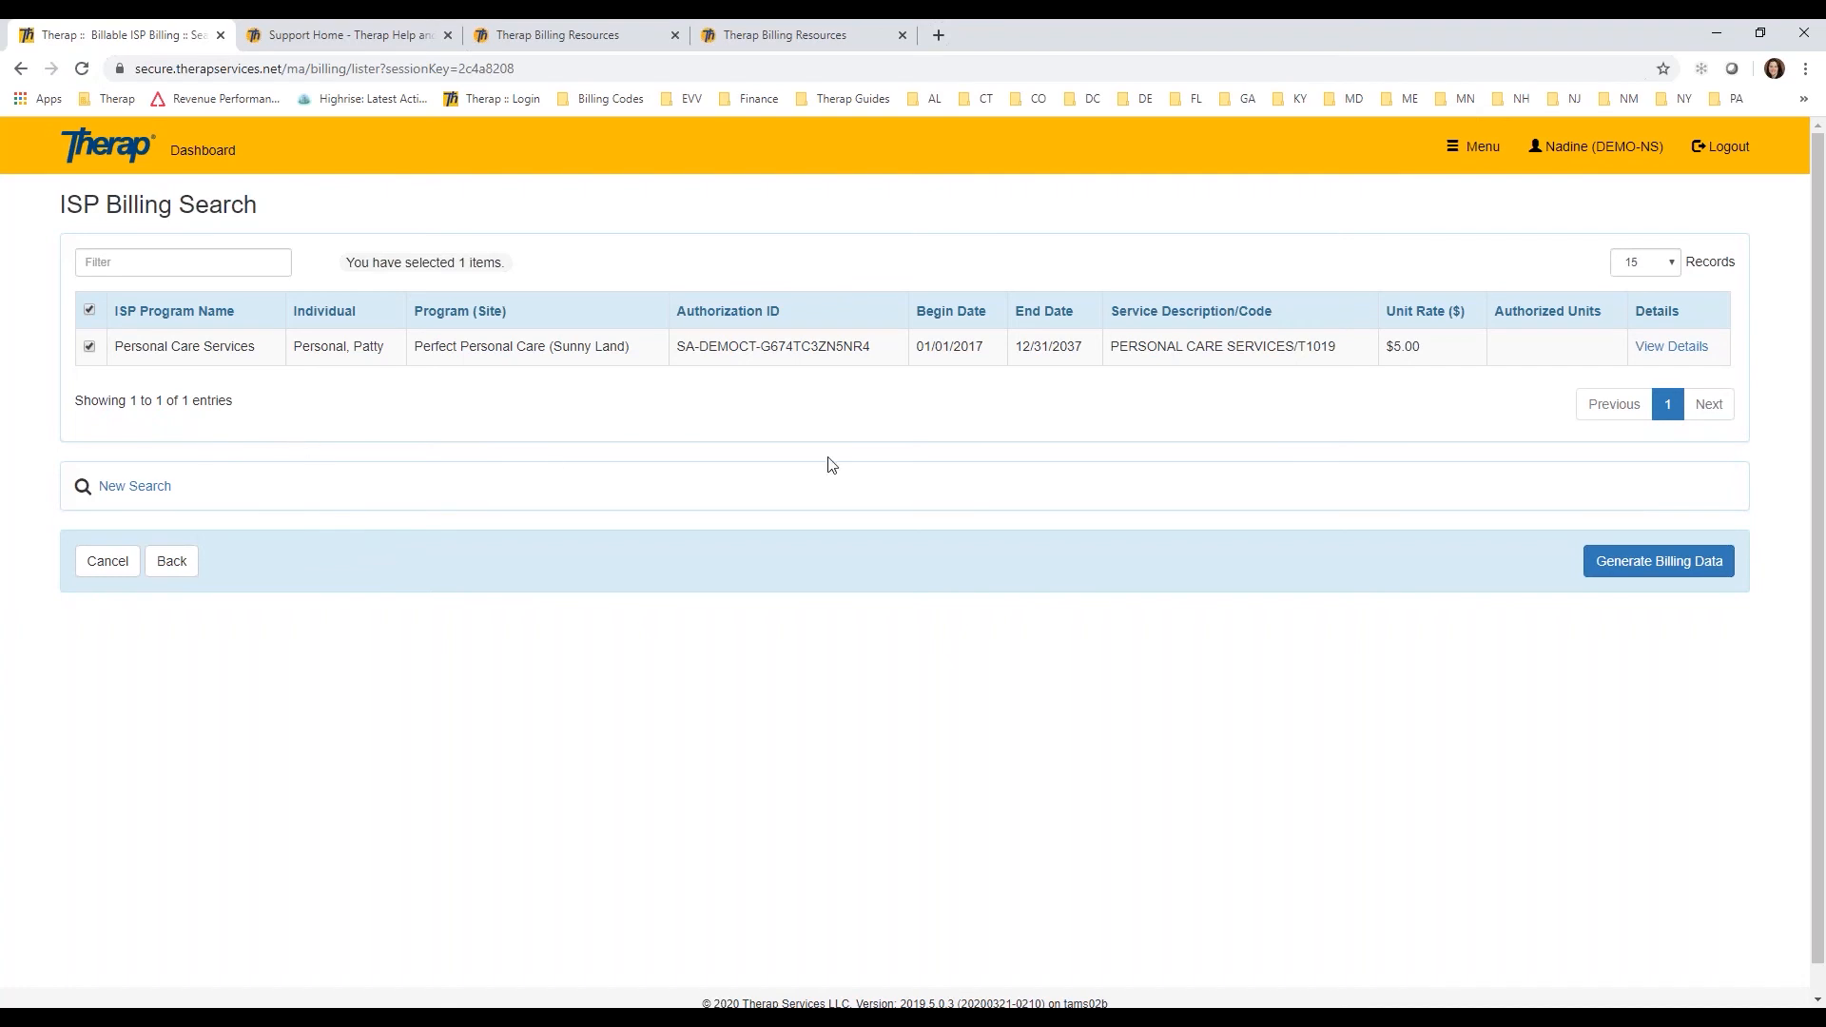
left_click(1671, 348)
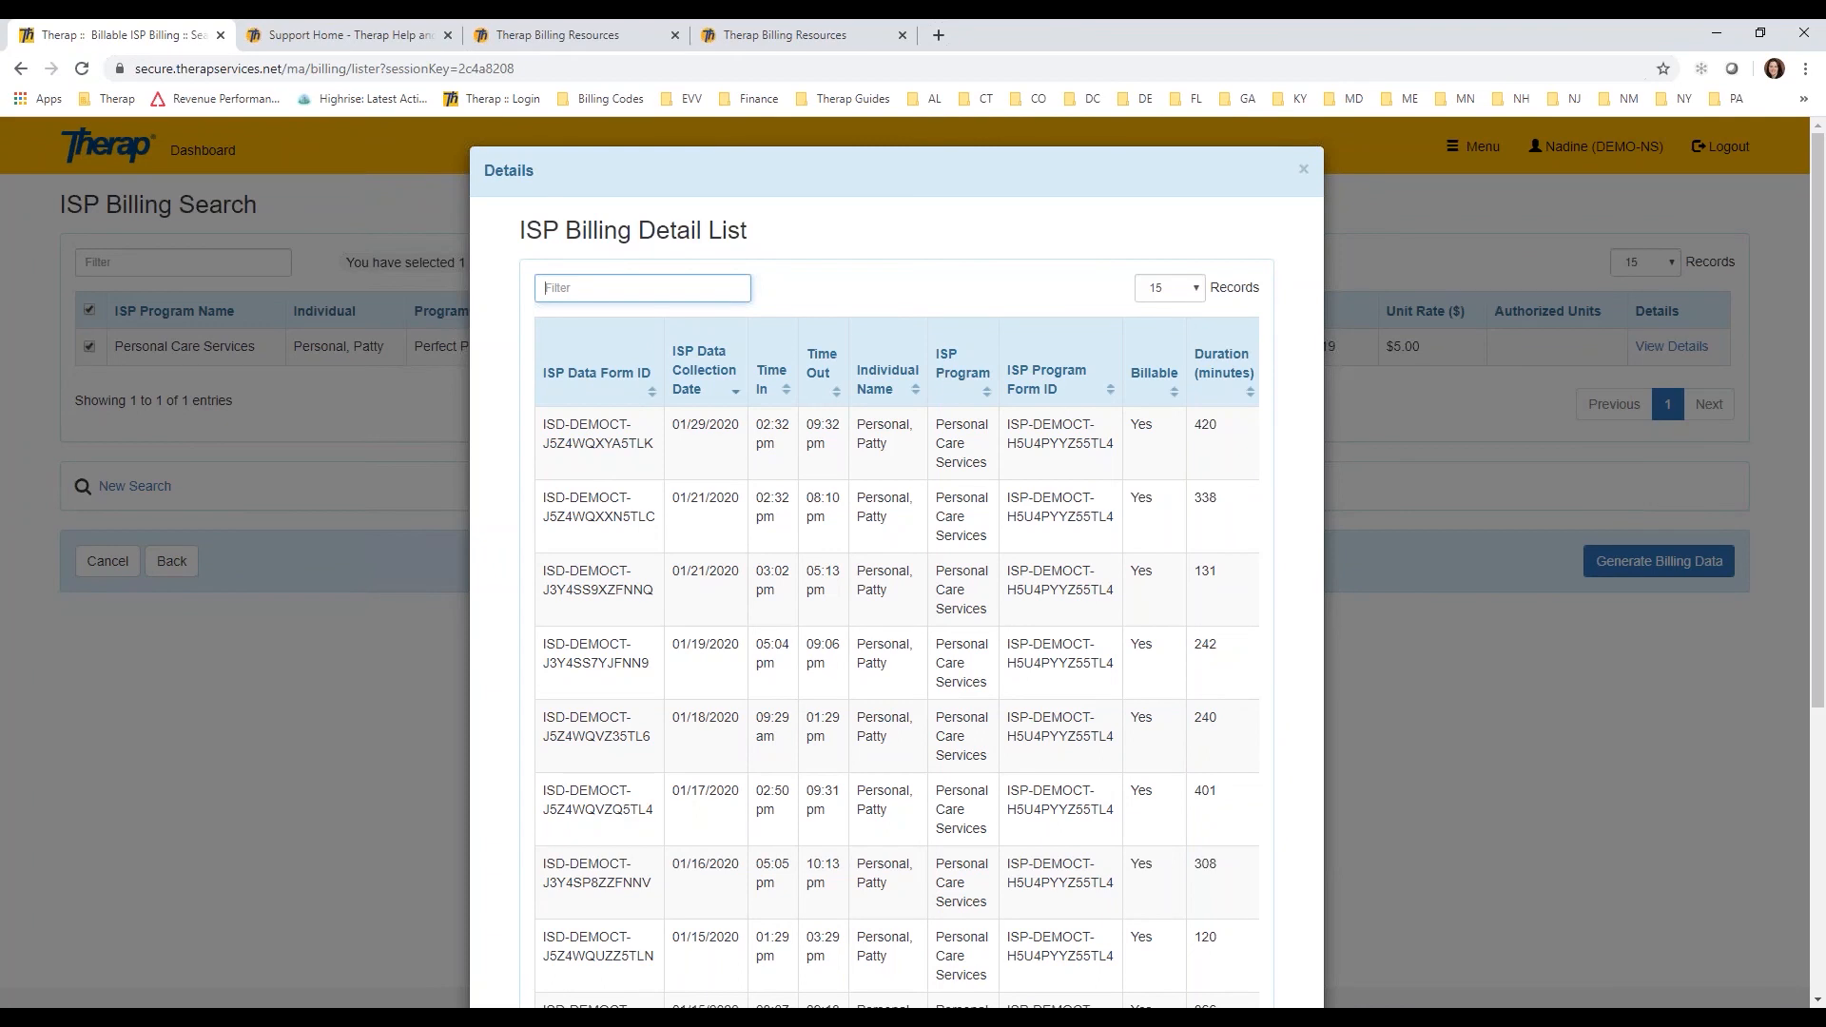
scroll(979, 461, "down", 1)
scroll(975, 466, "down", 2)
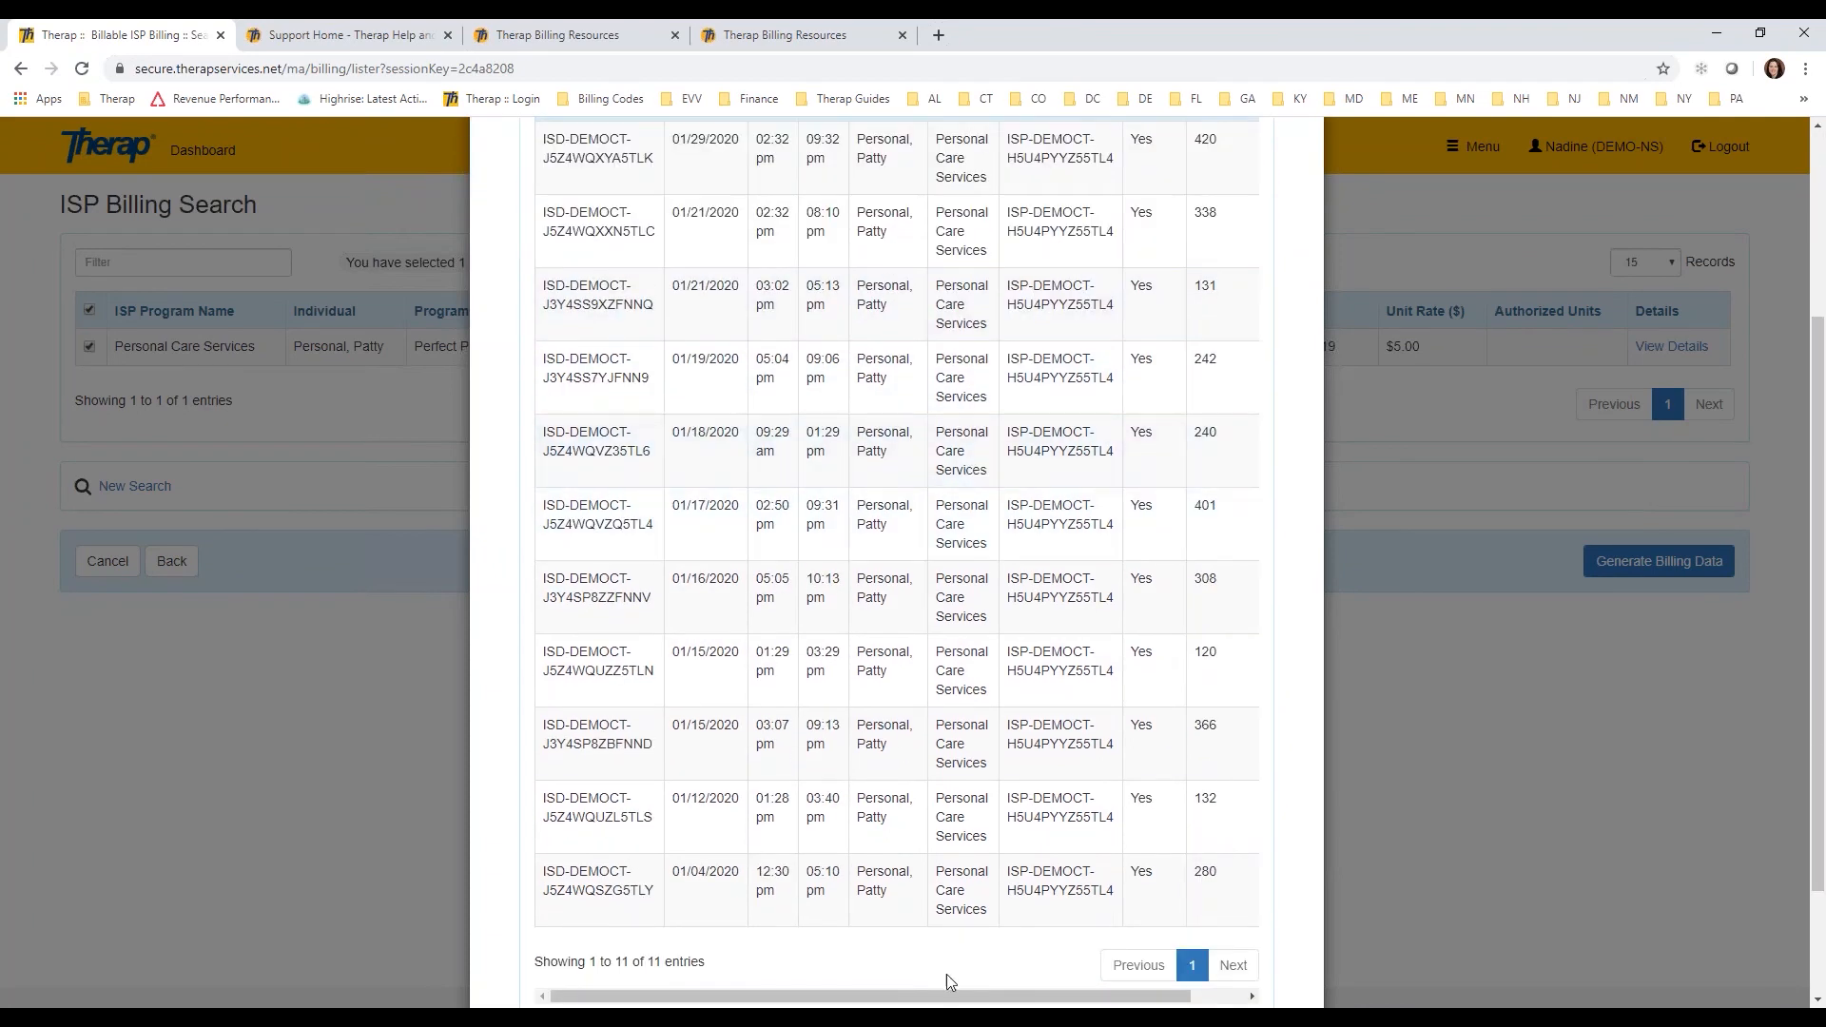
left_click_drag(1051, 997, 1103, 999)
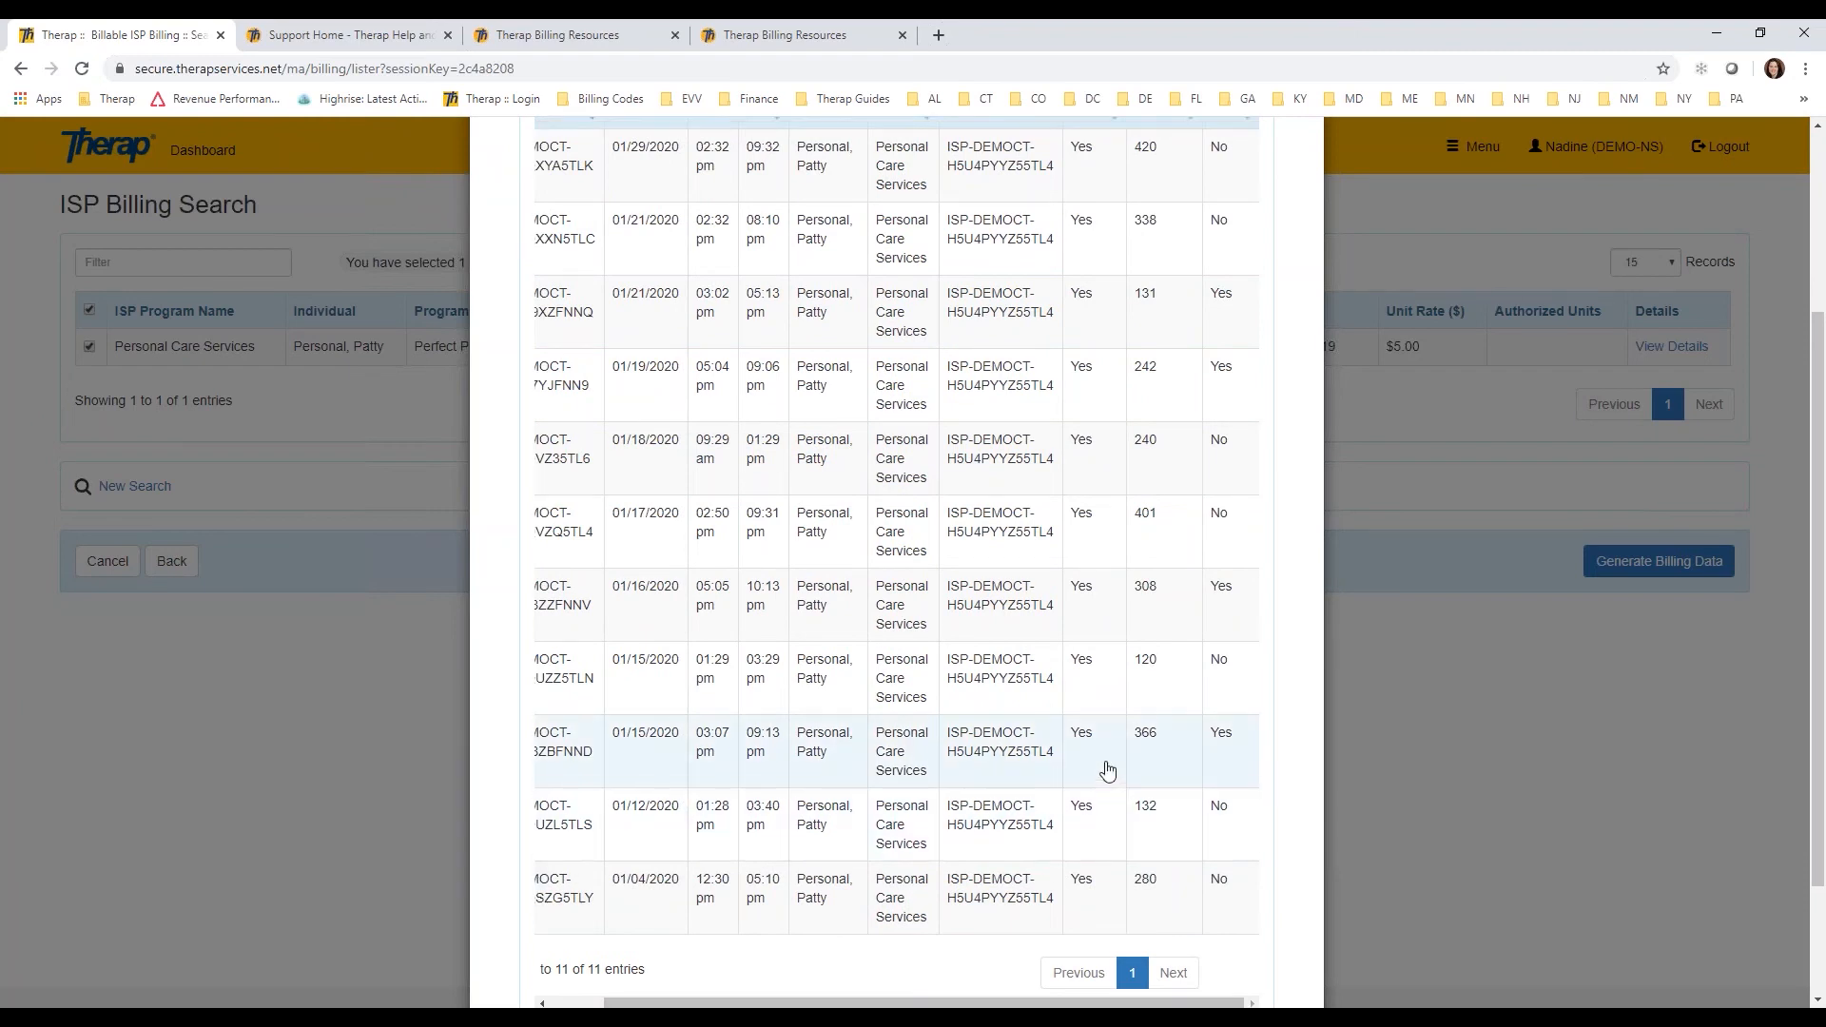
scroll(1100, 766, "up", 2)
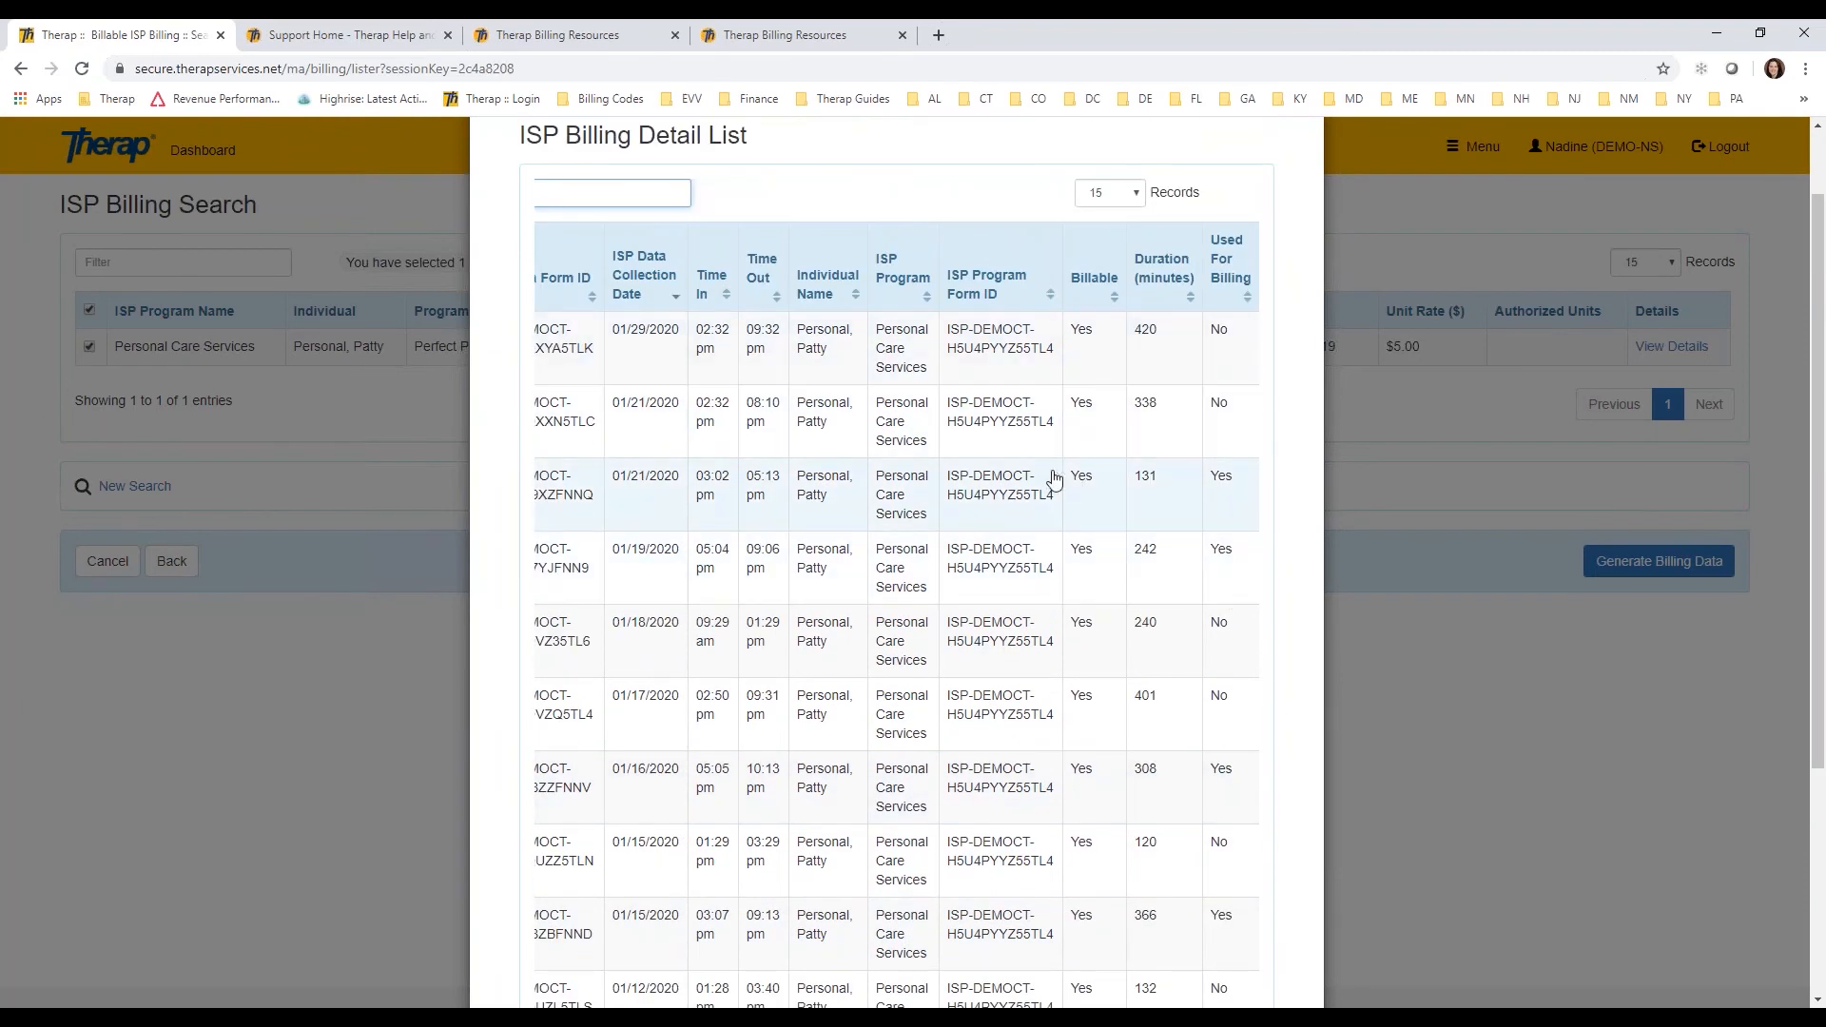
scroll(1017, 499, "down", 3)
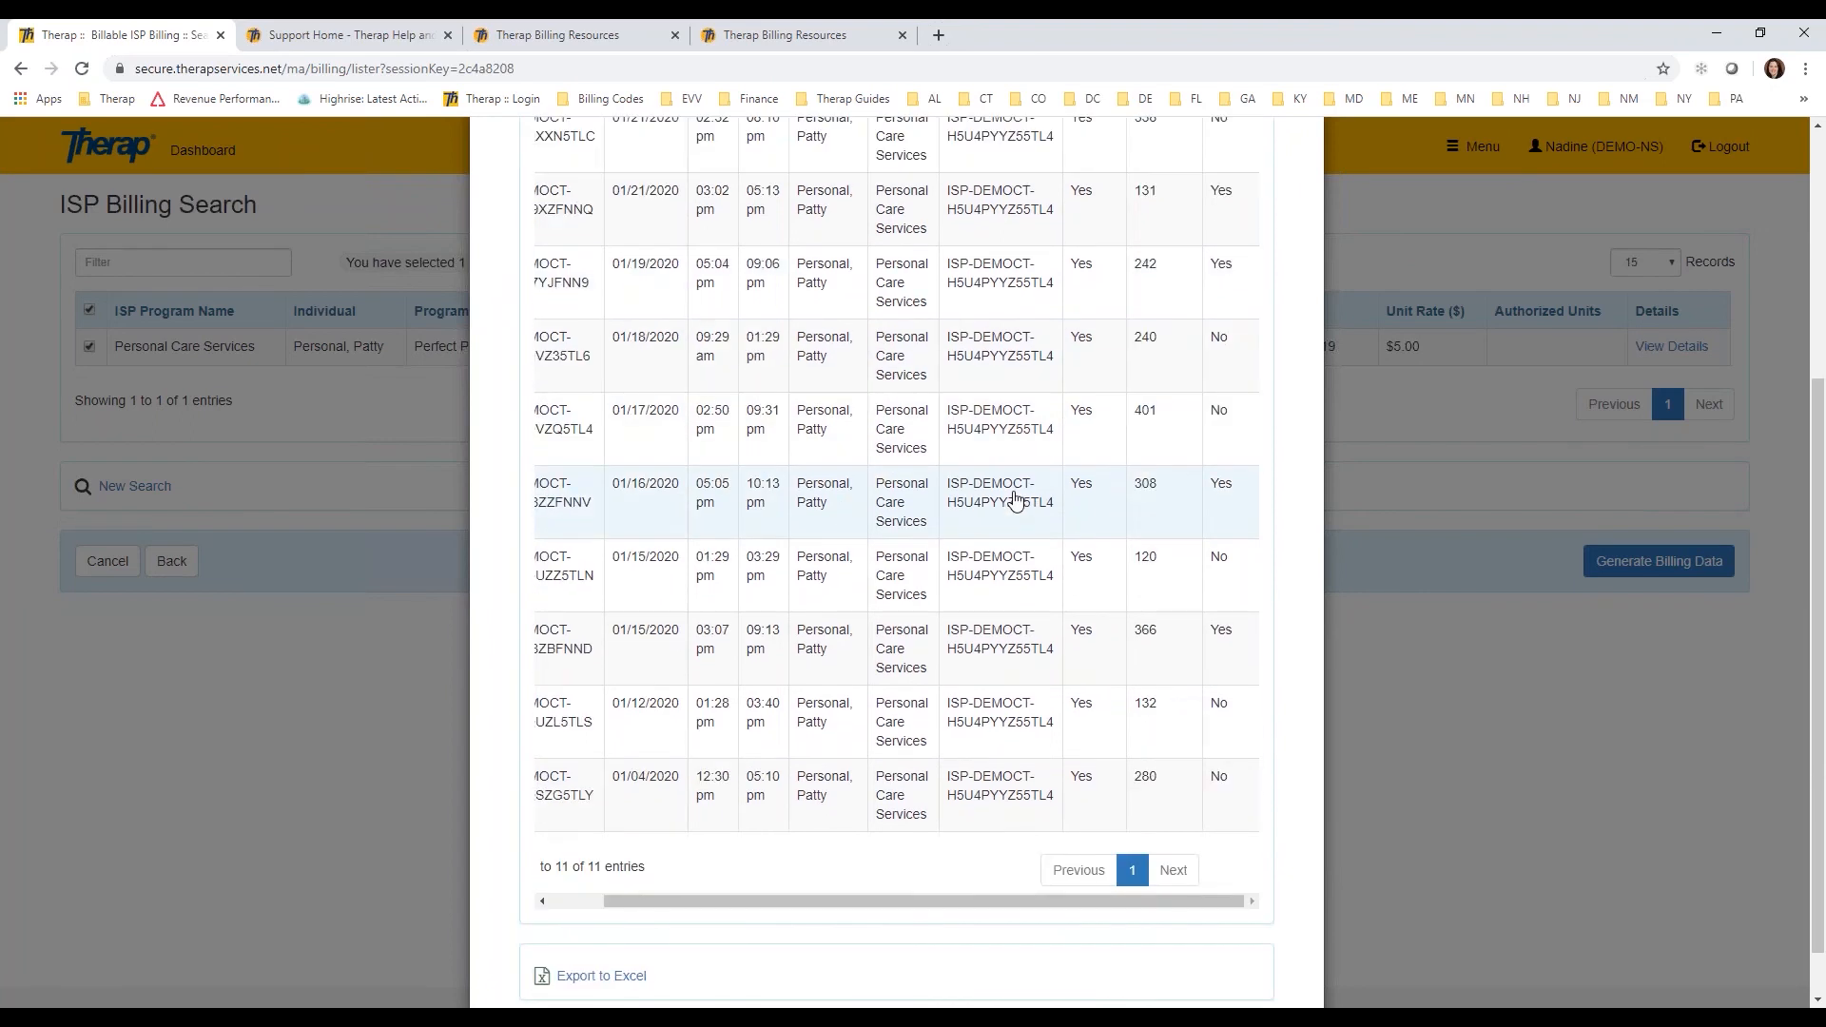
scroll(1037, 490, "up", 3)
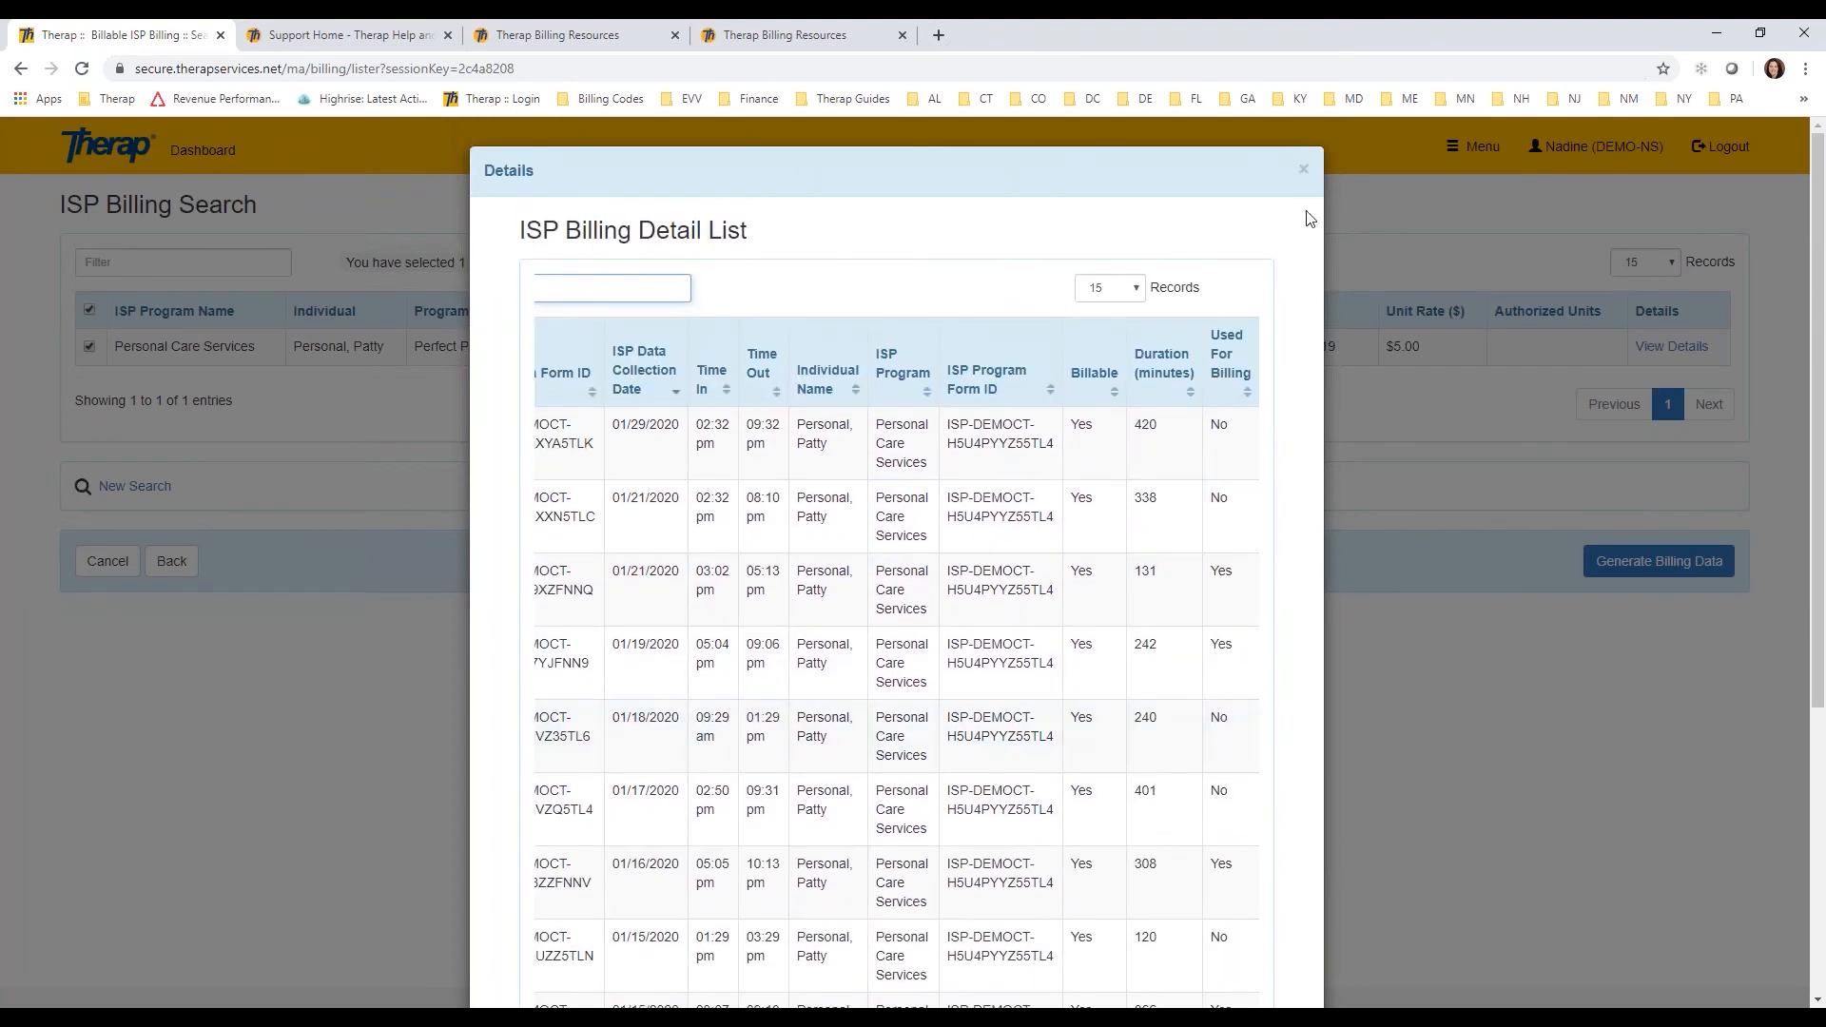
left_click(1303, 170)
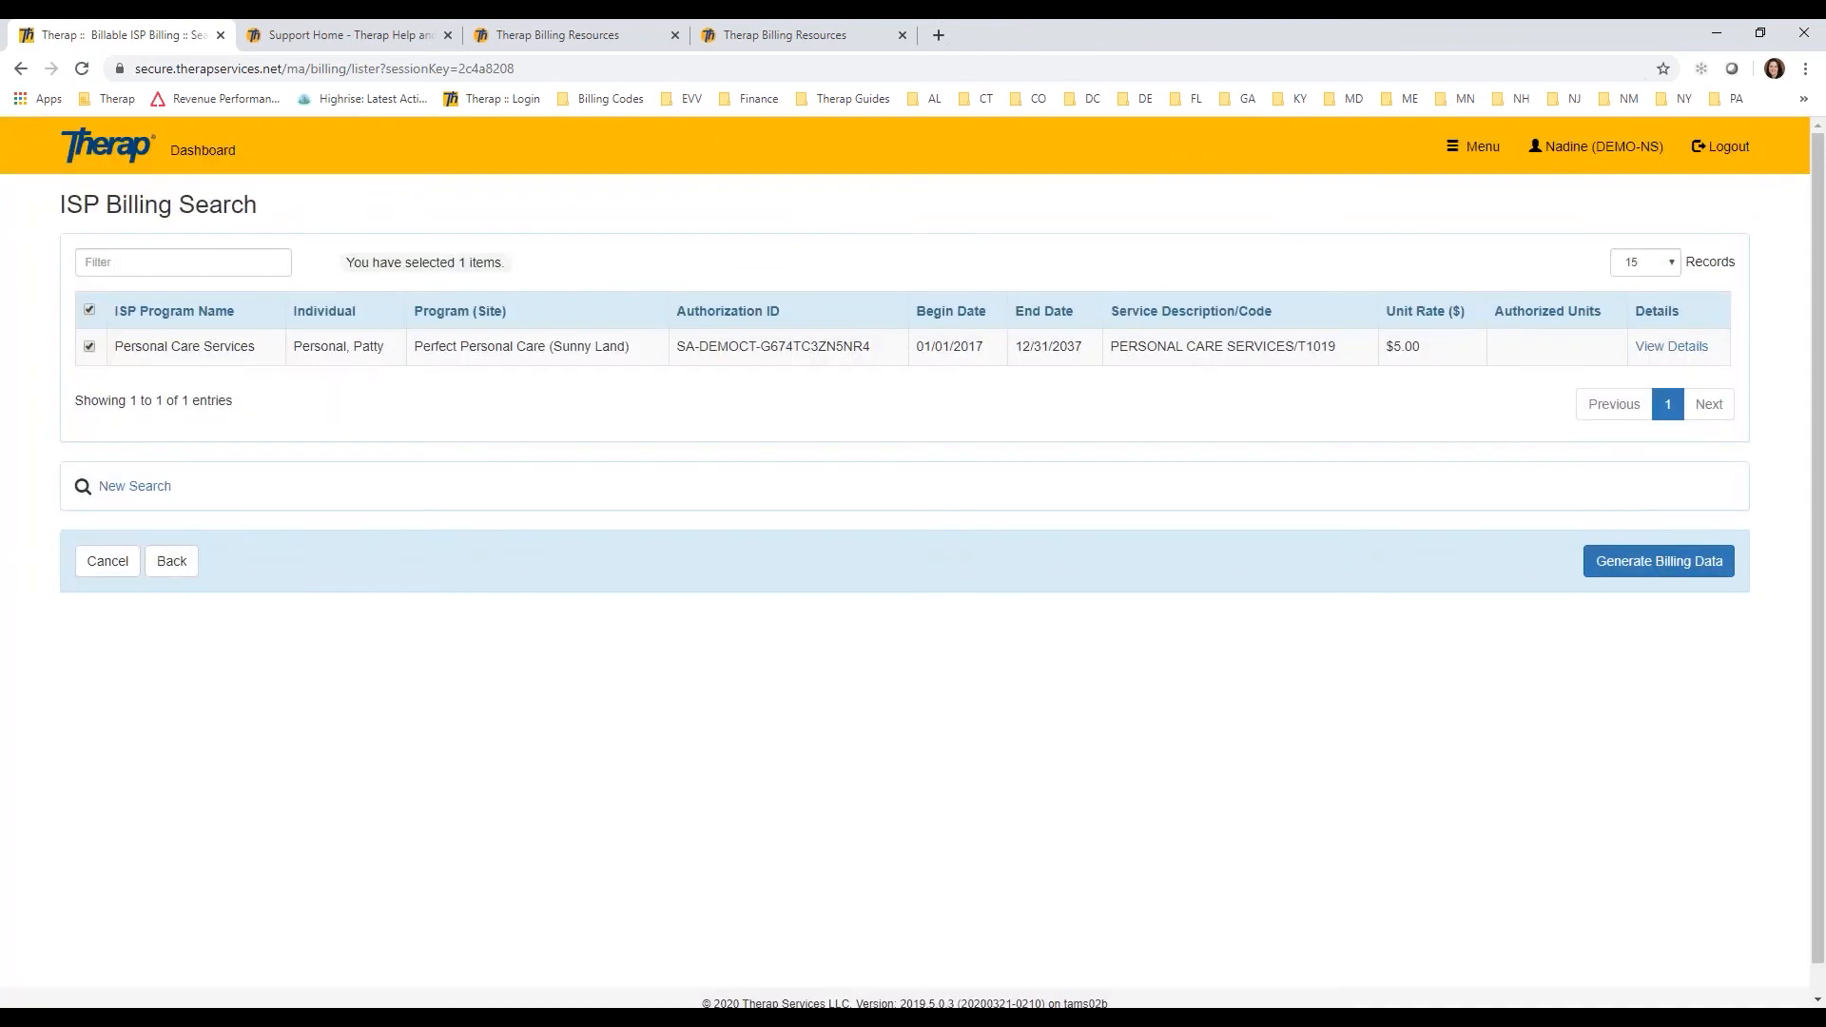
left_click(1665, 567)
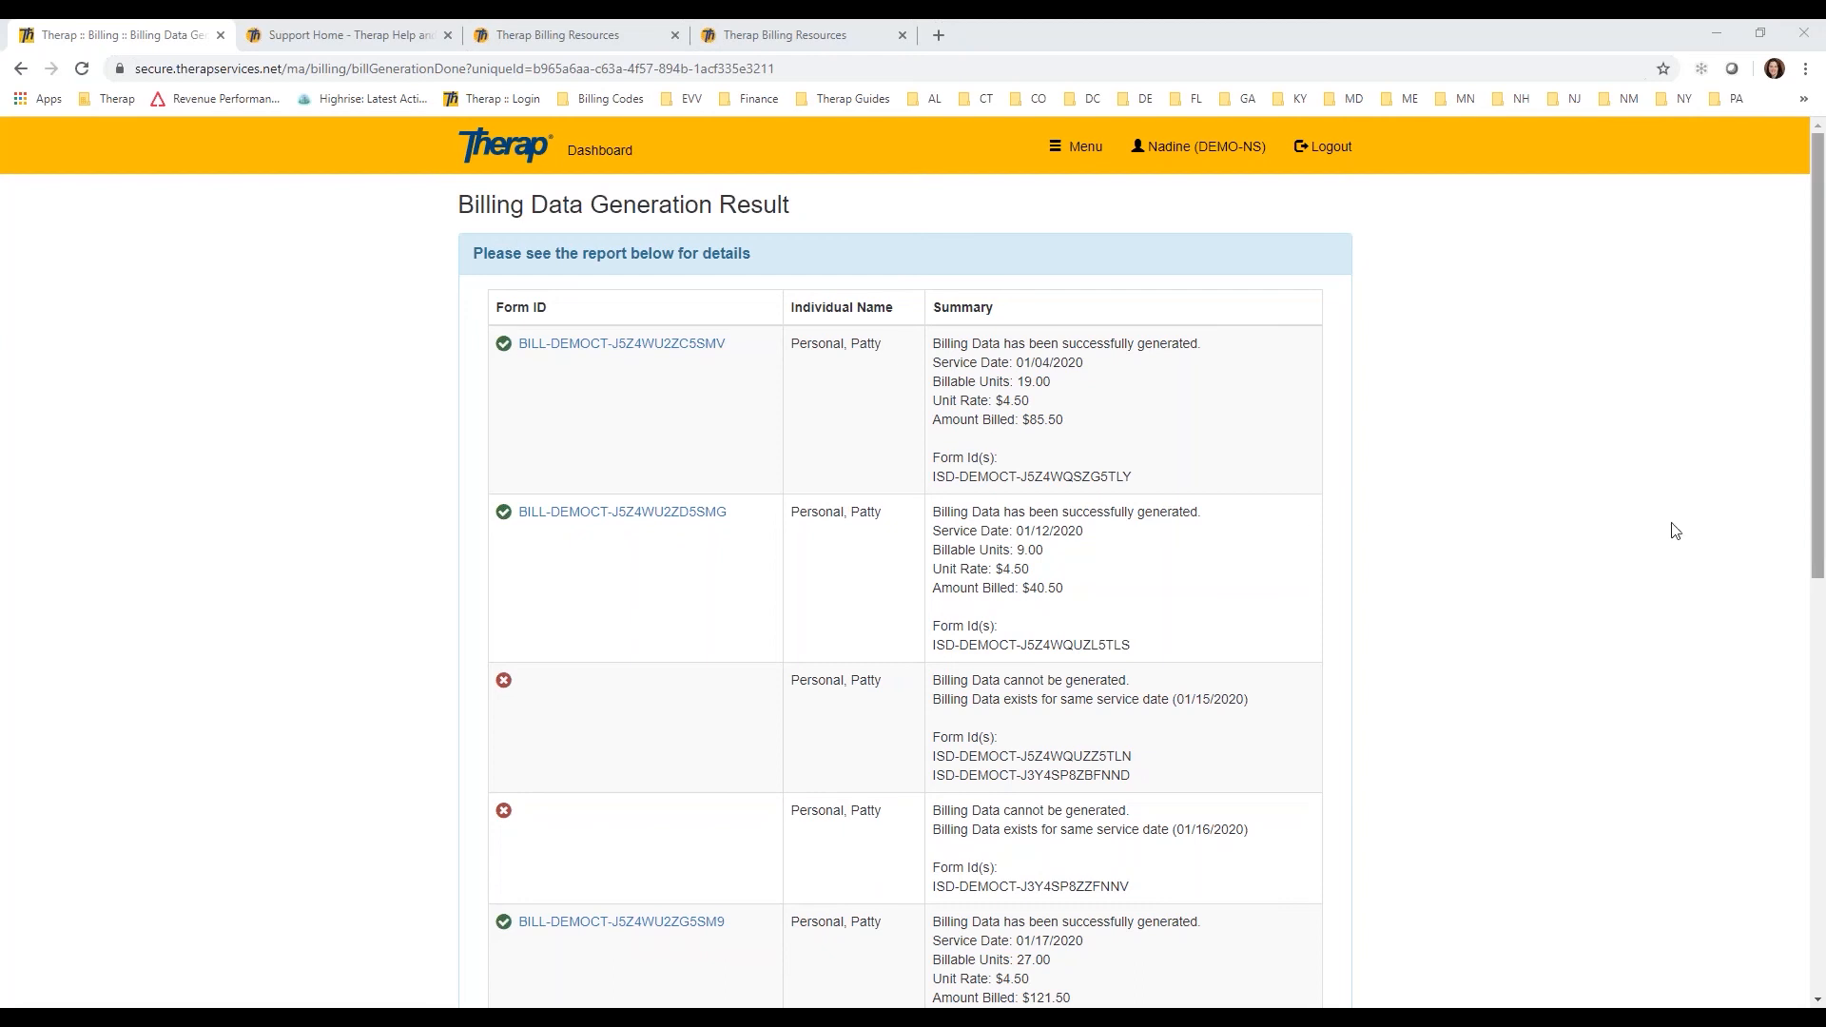
Step: Examine the search criteria offered for professional claim service authorizations, including Program (Site), Begin Date and Service Code
left_click(599, 155)
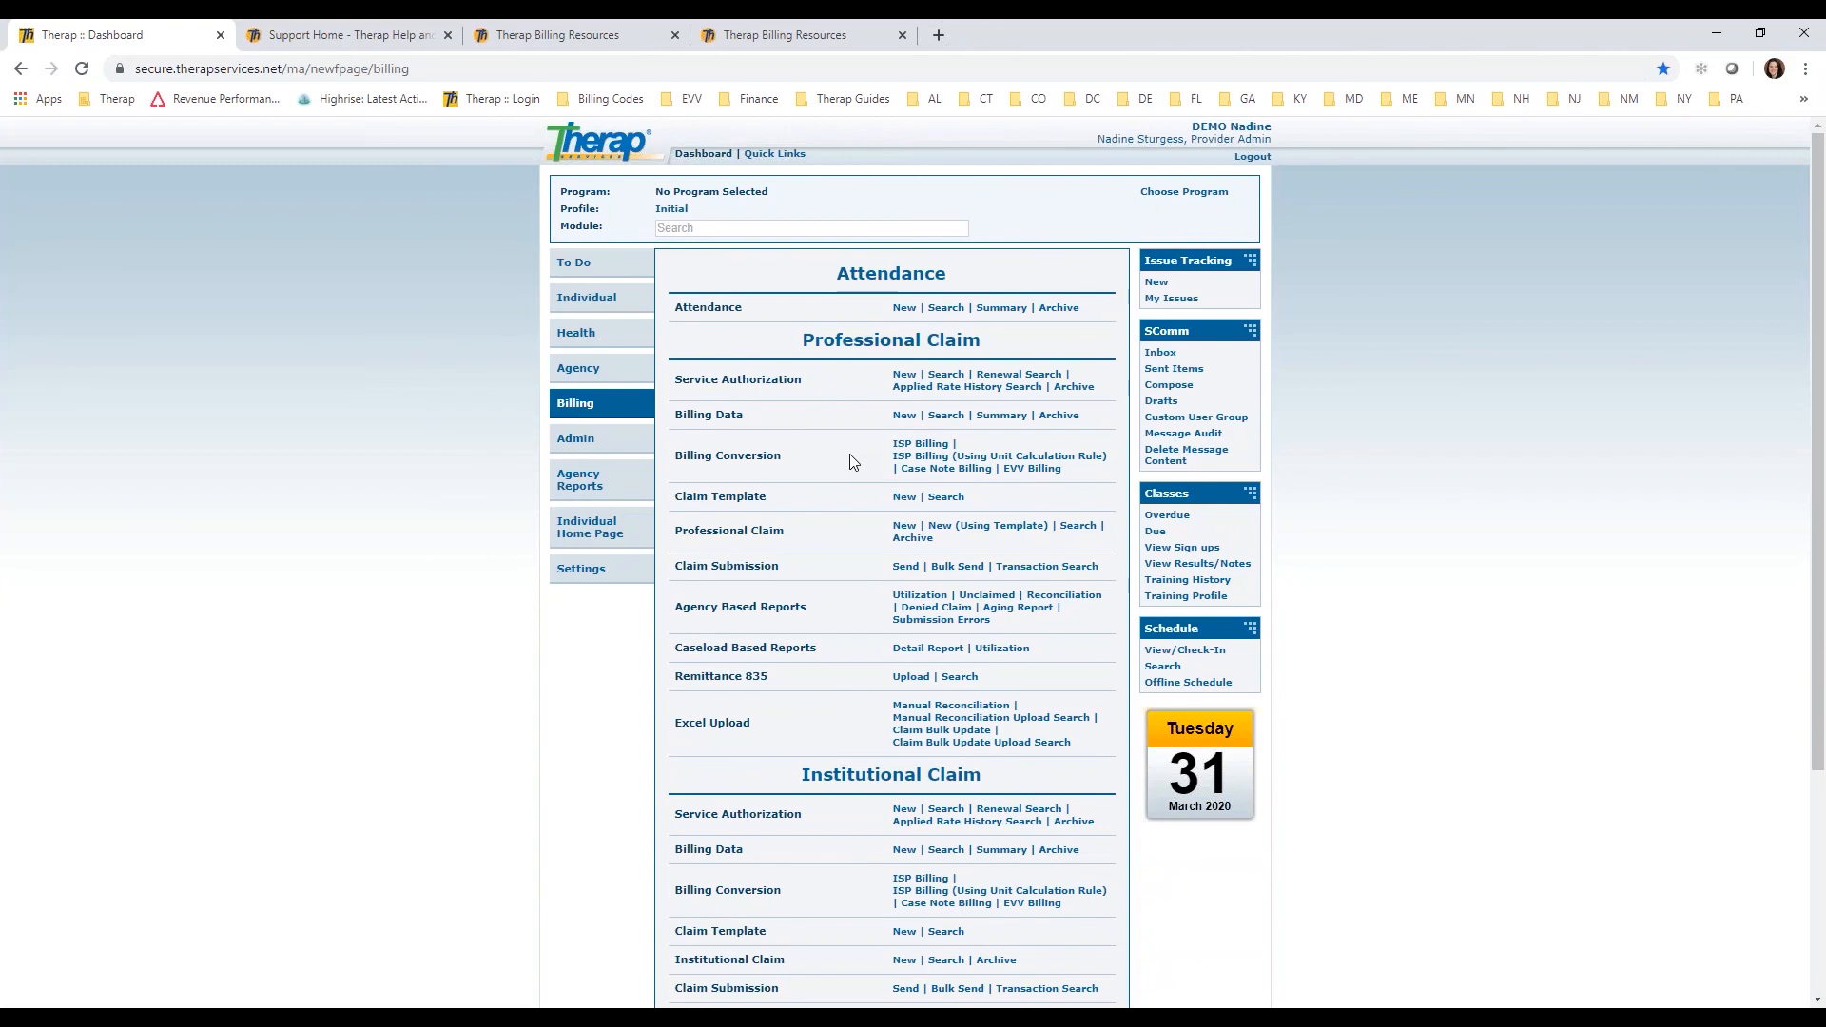
left_click(946, 375)
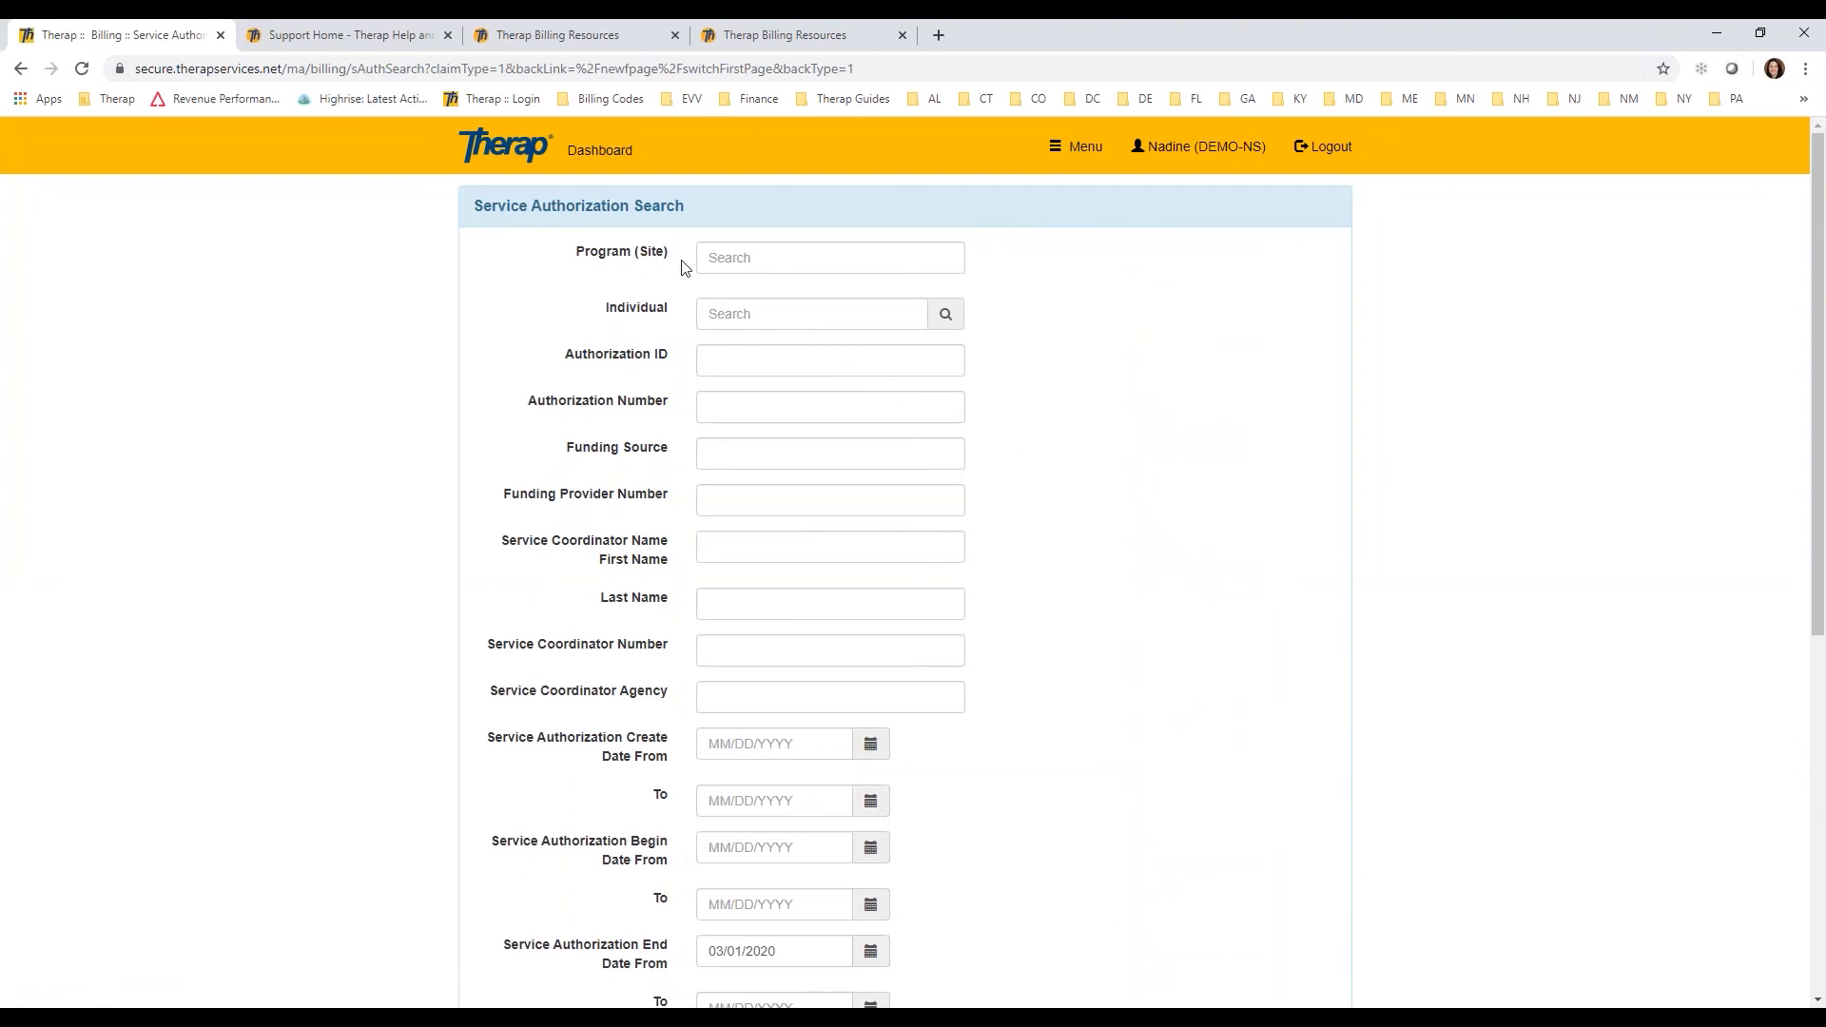
left_click_drag(680, 255, 577, 262)
left_click(576, 291)
scroll(1117, 511, "down", 2)
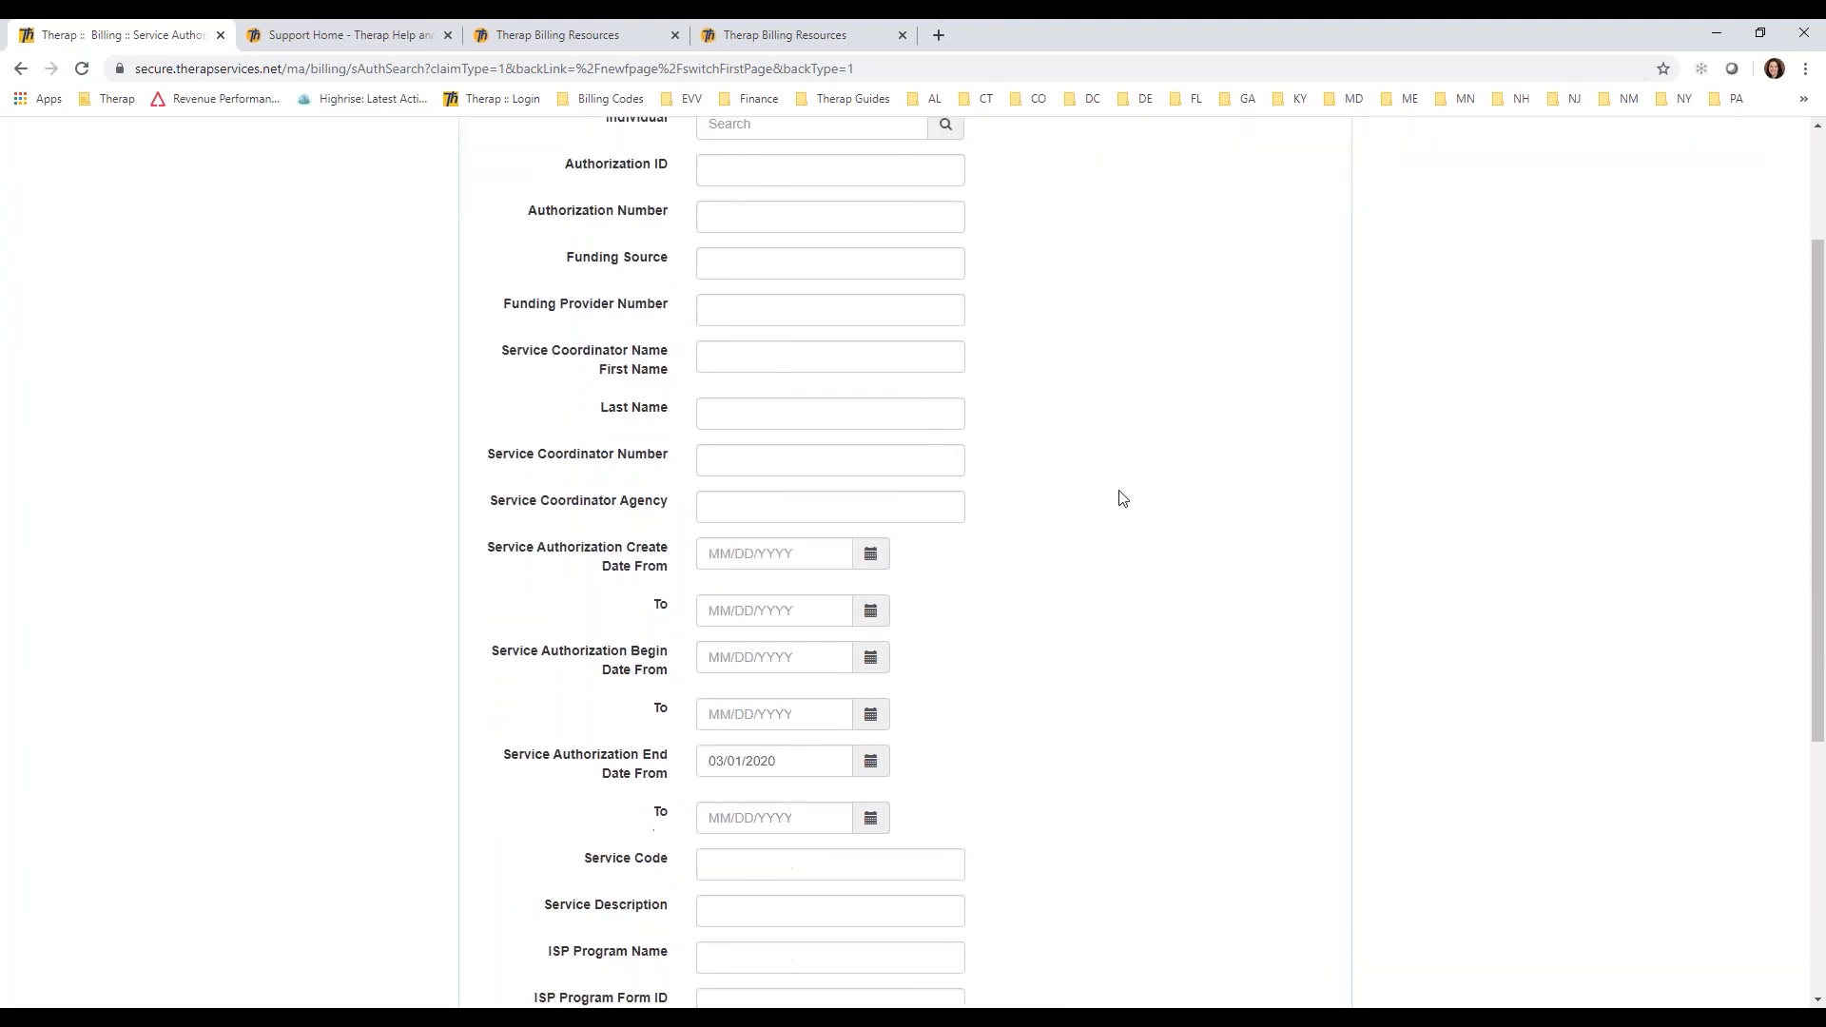
scroll(1116, 511, "down", 1)
left_click_drag(672, 580, 512, 559)
scroll(1081, 600, "down", 2)
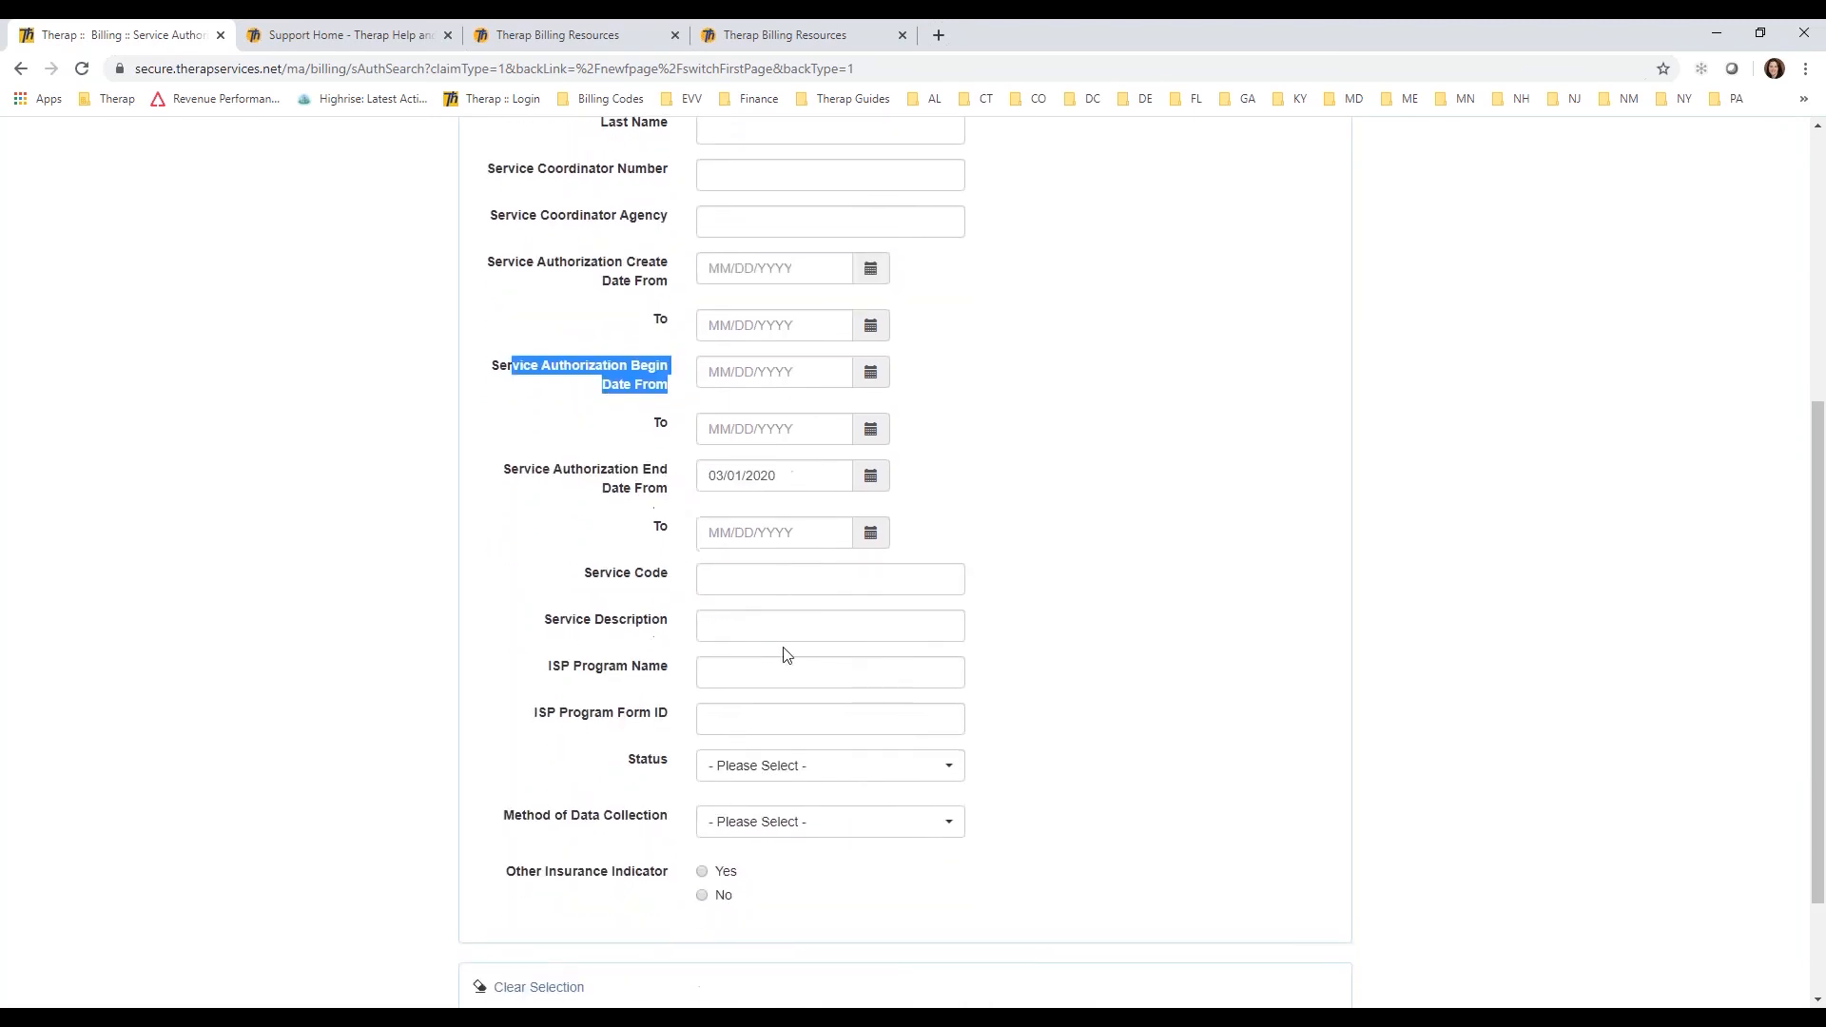
left_click_drag(672, 577, 575, 574)
left_click(1118, 583)
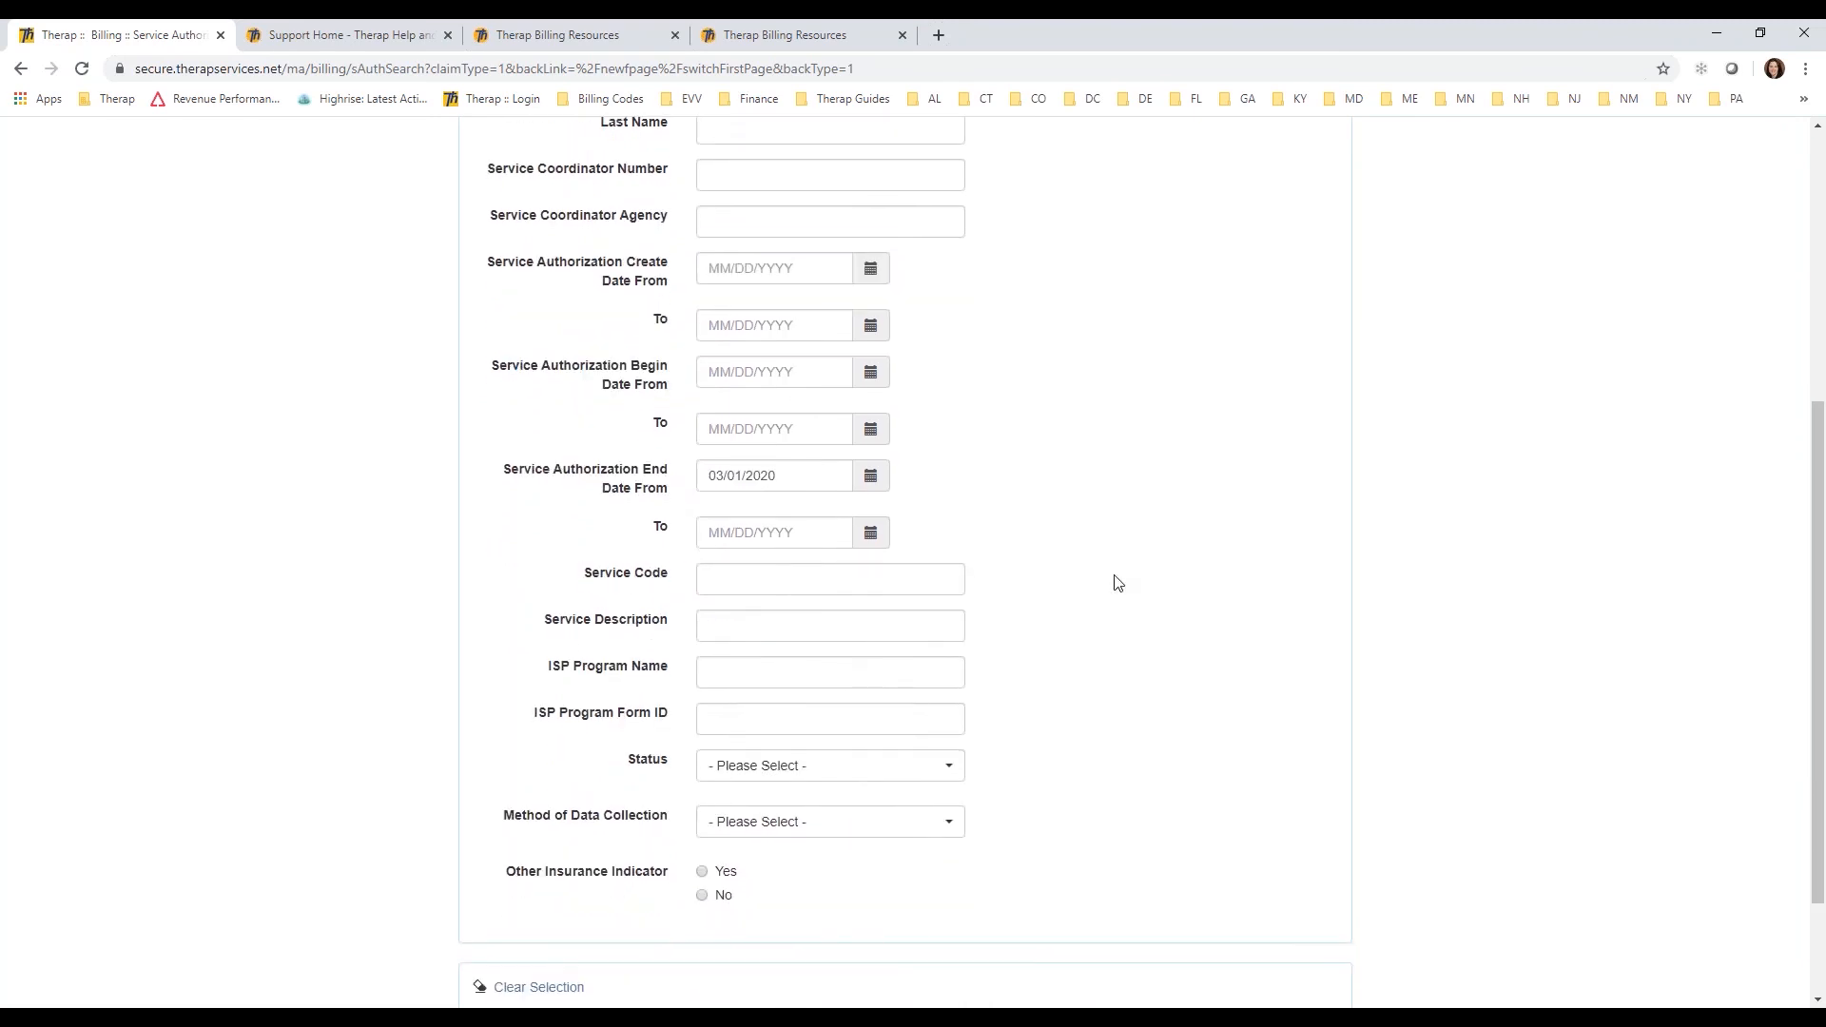
left_click_drag(1817, 674, 1729, 412)
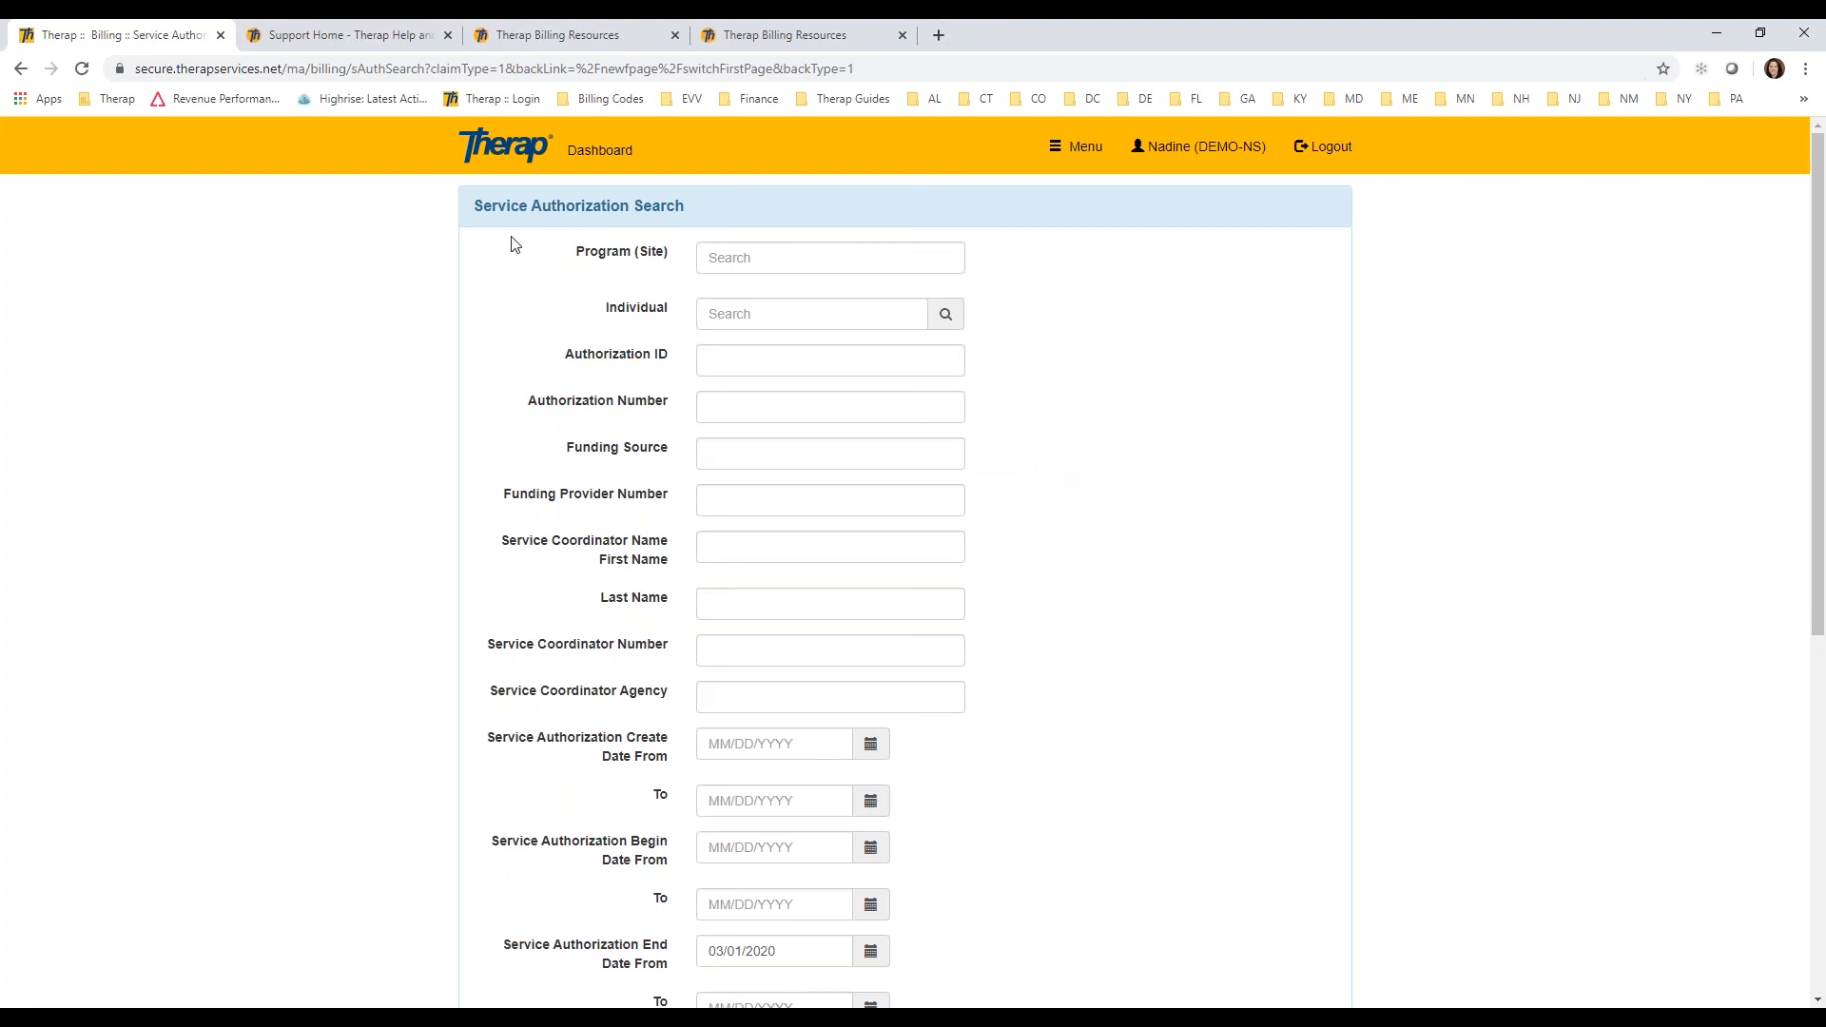
Step: Search the agency Report Library for "service authorization" and open the Service Authorization Report (Professional Claim)
left_click(617, 152)
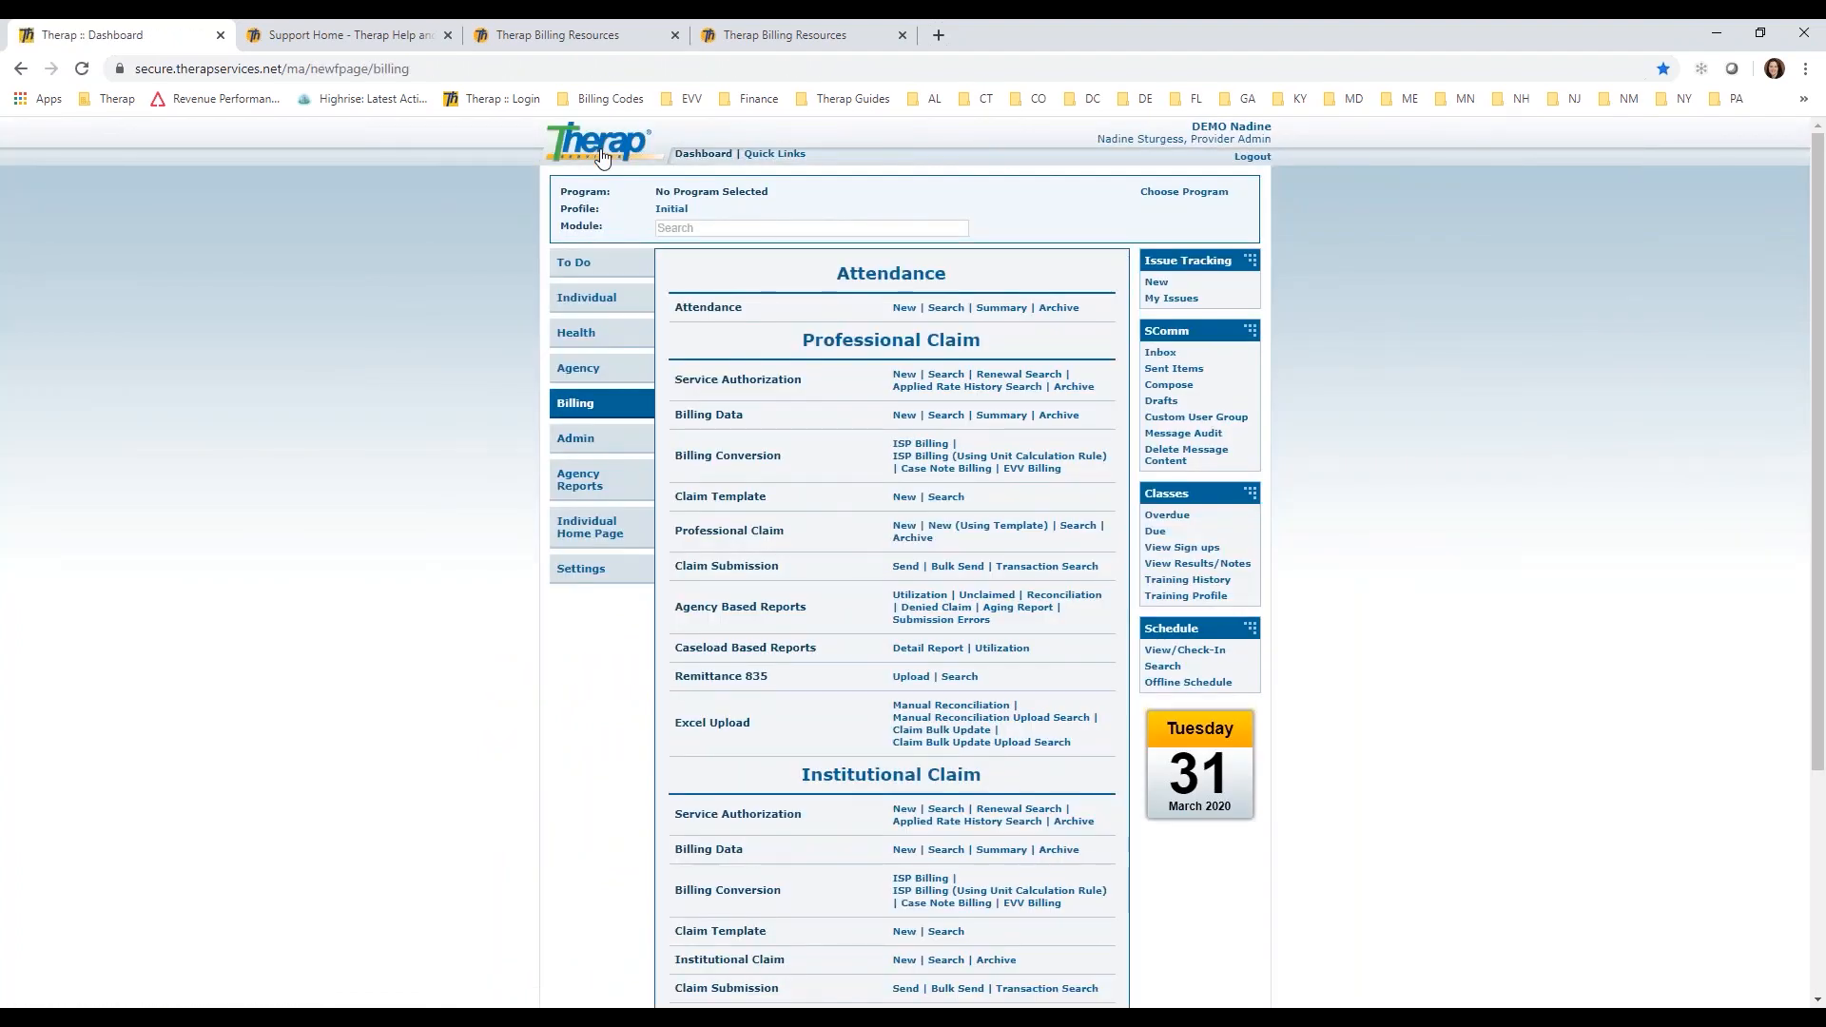
left_click(576, 486)
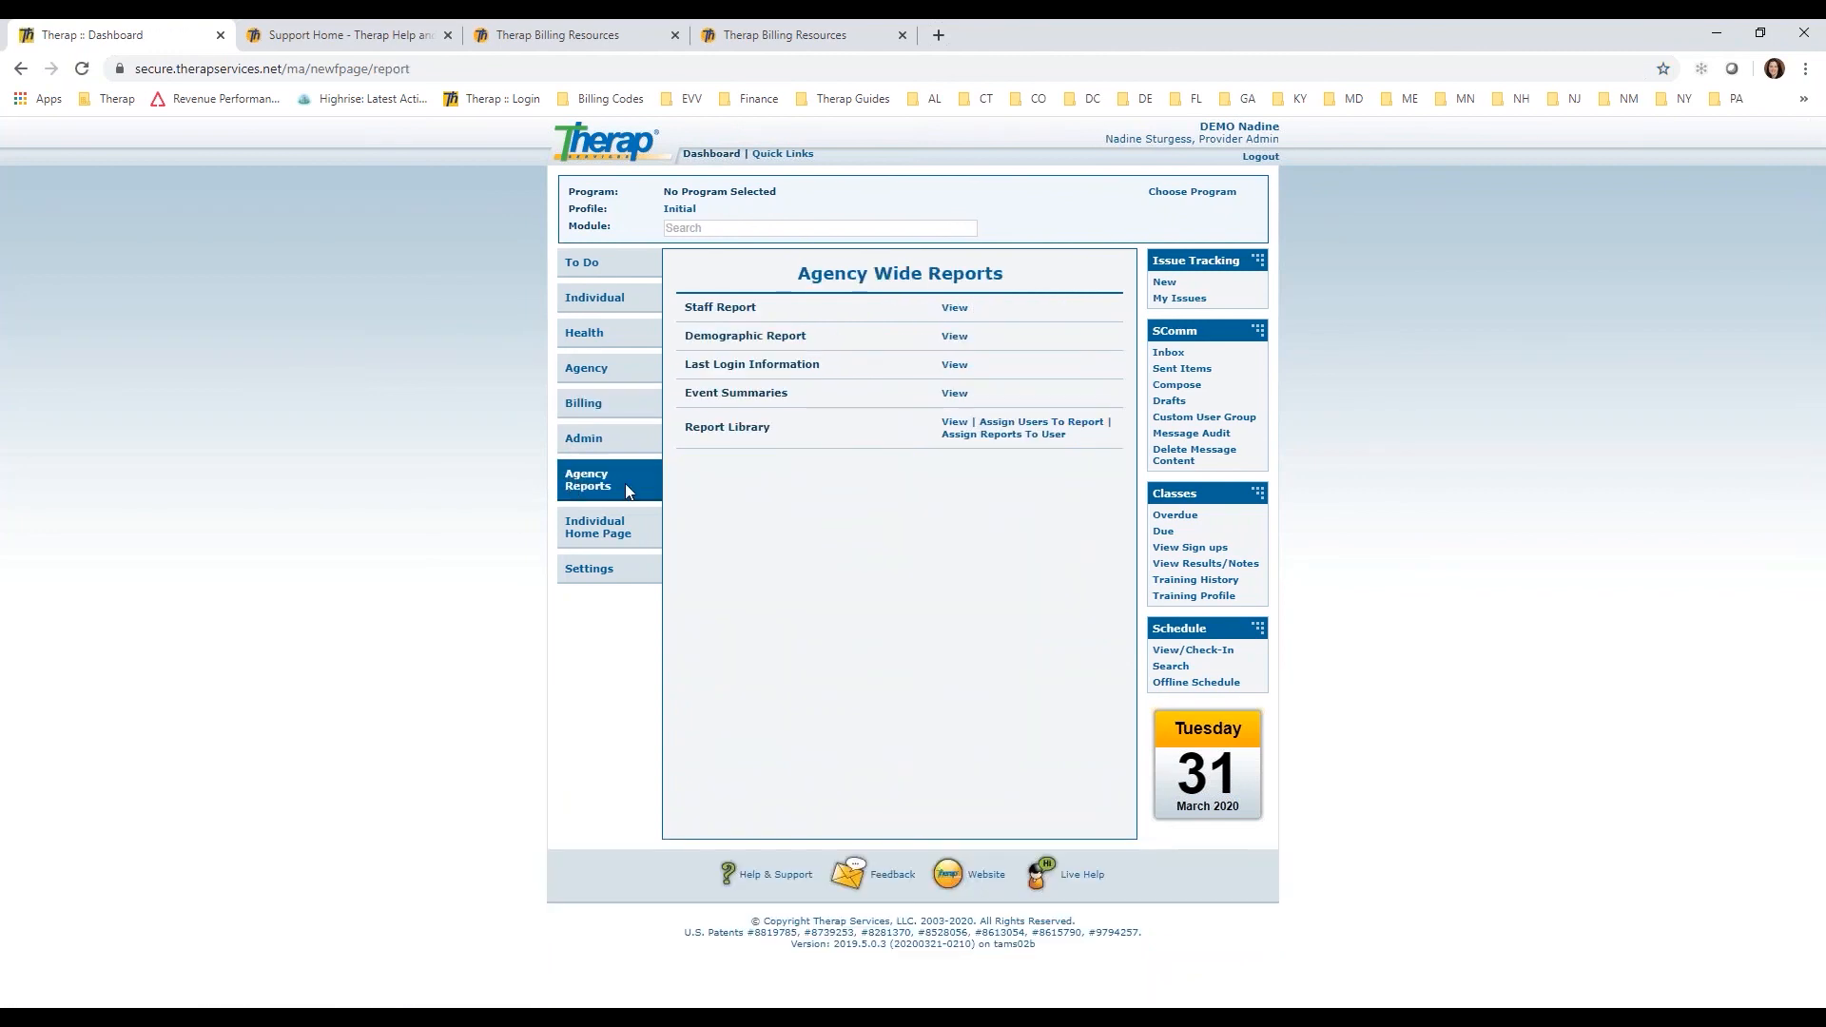
left_click(952, 424)
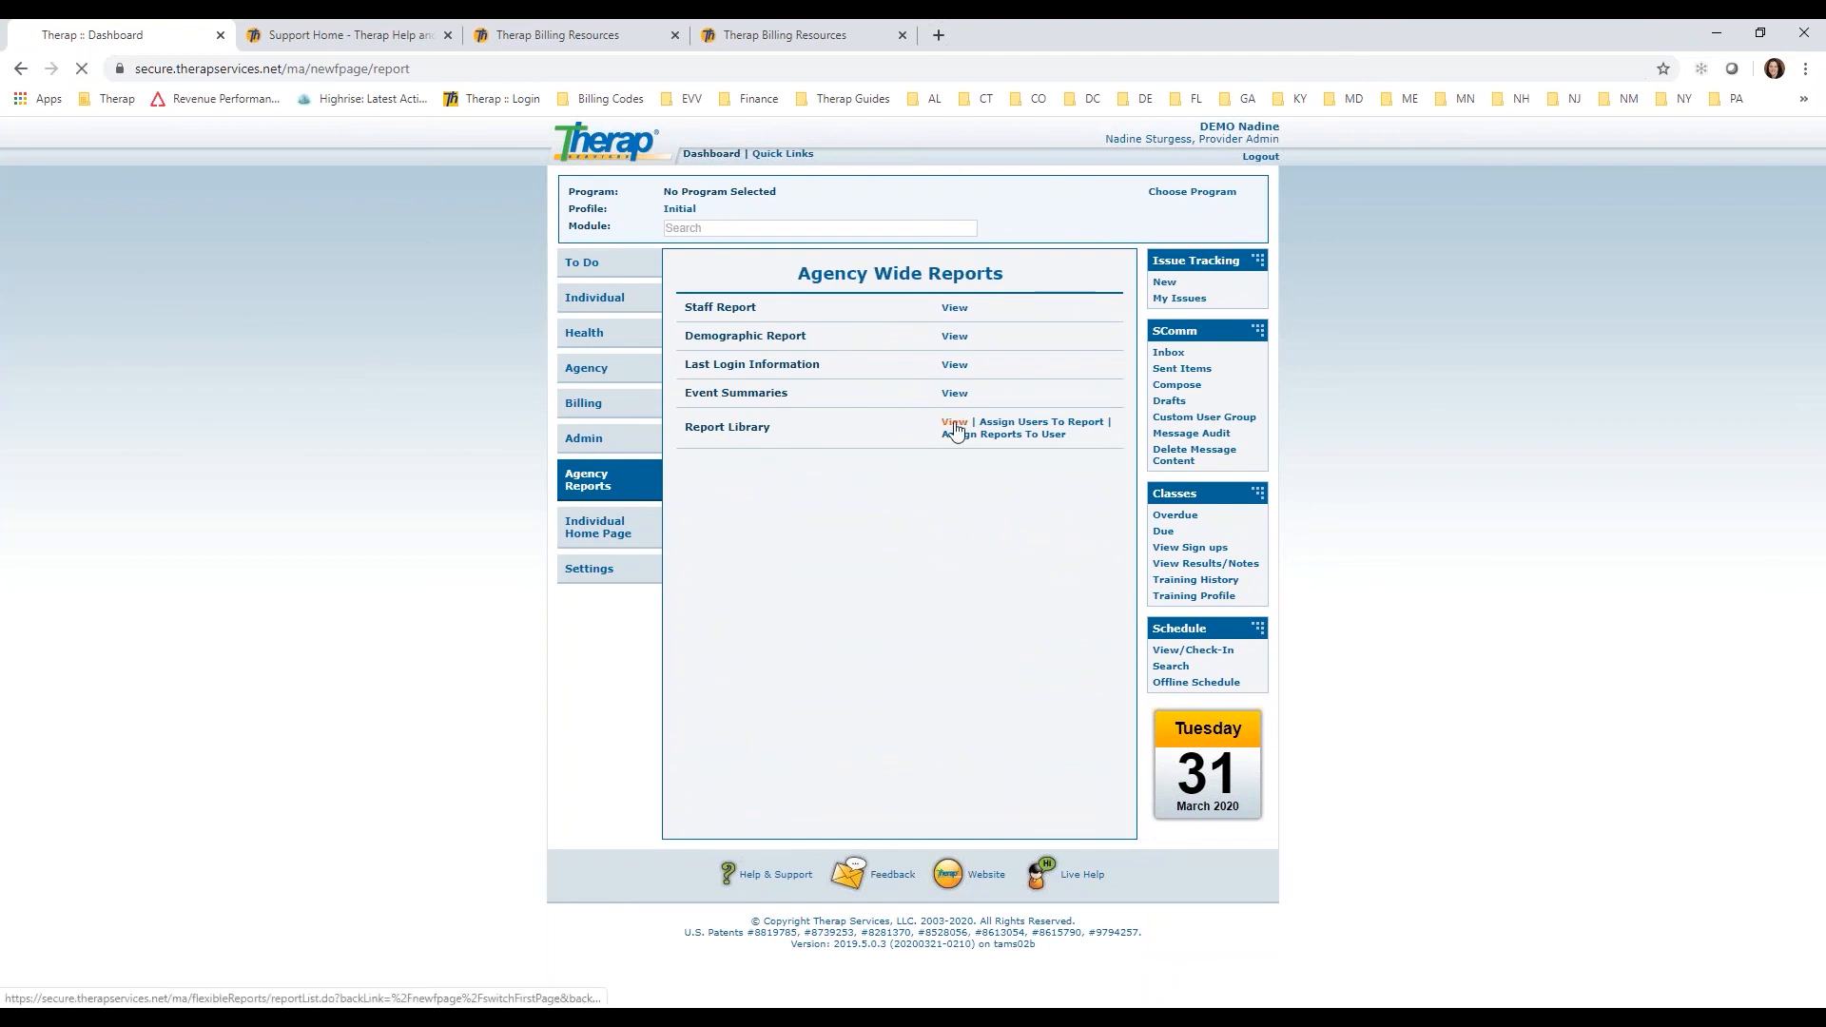
left_click(820, 287)
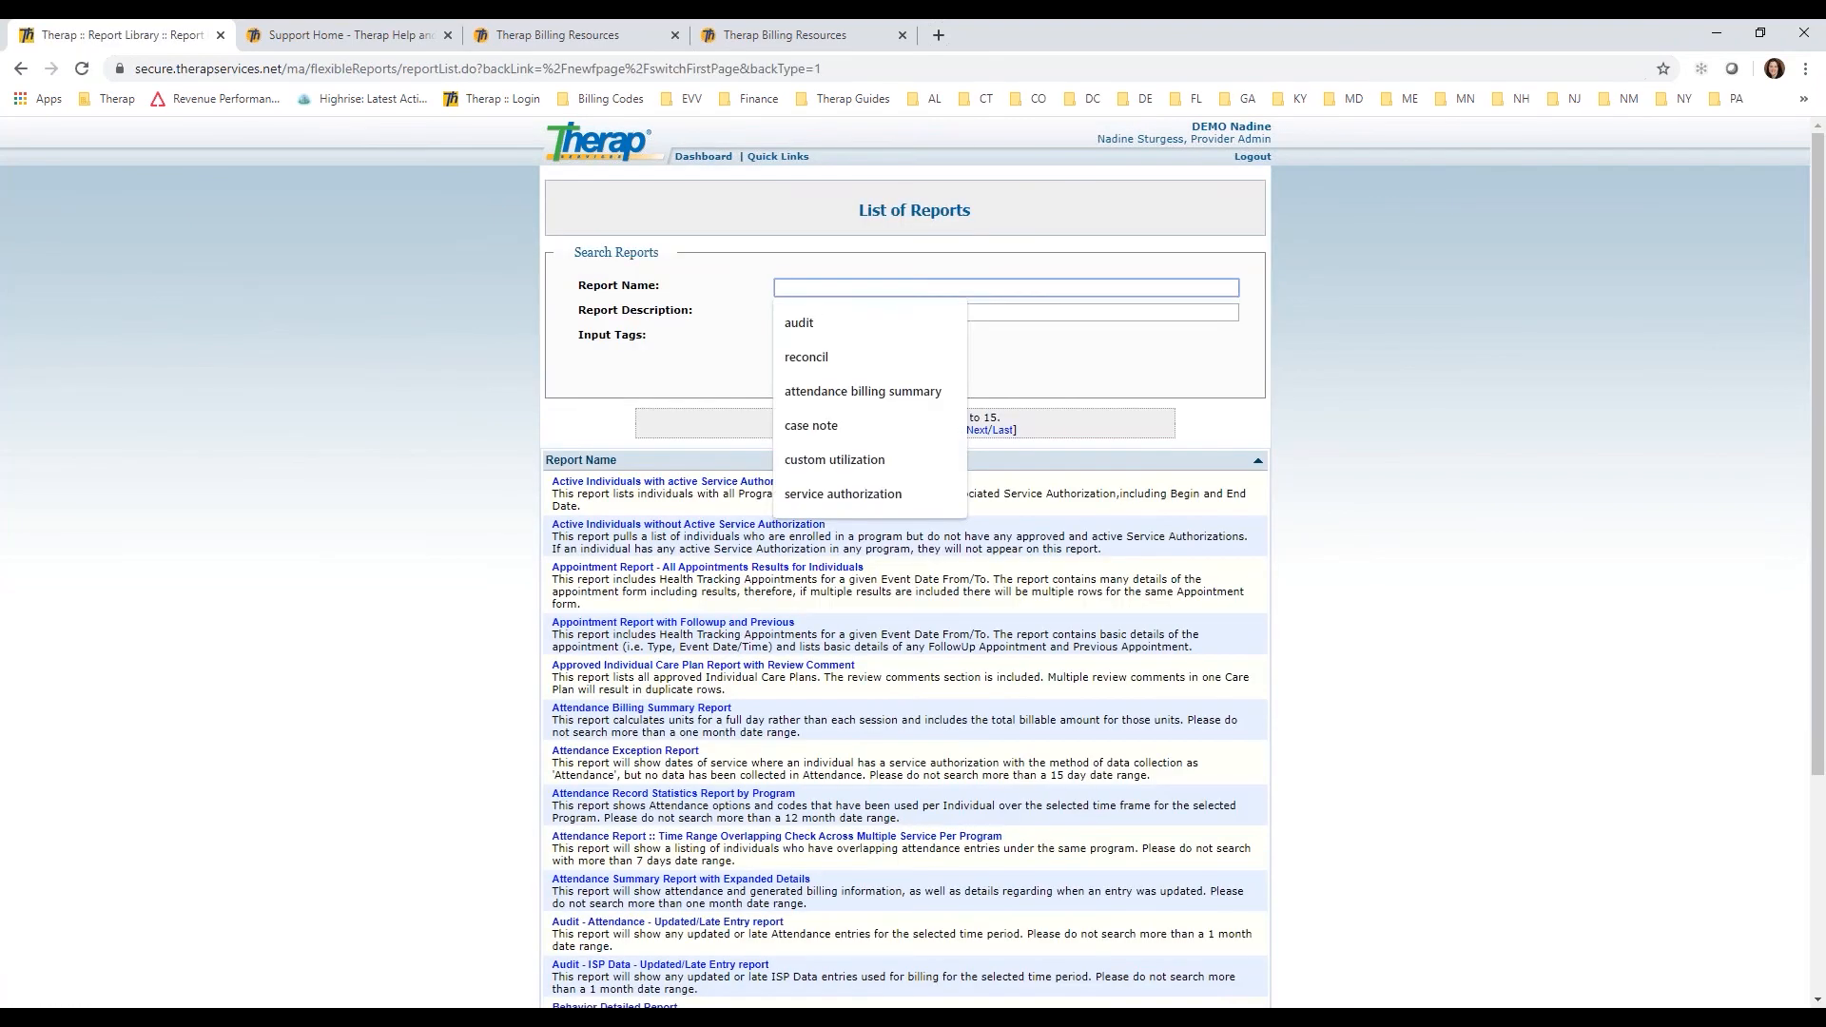
type("service authorization")
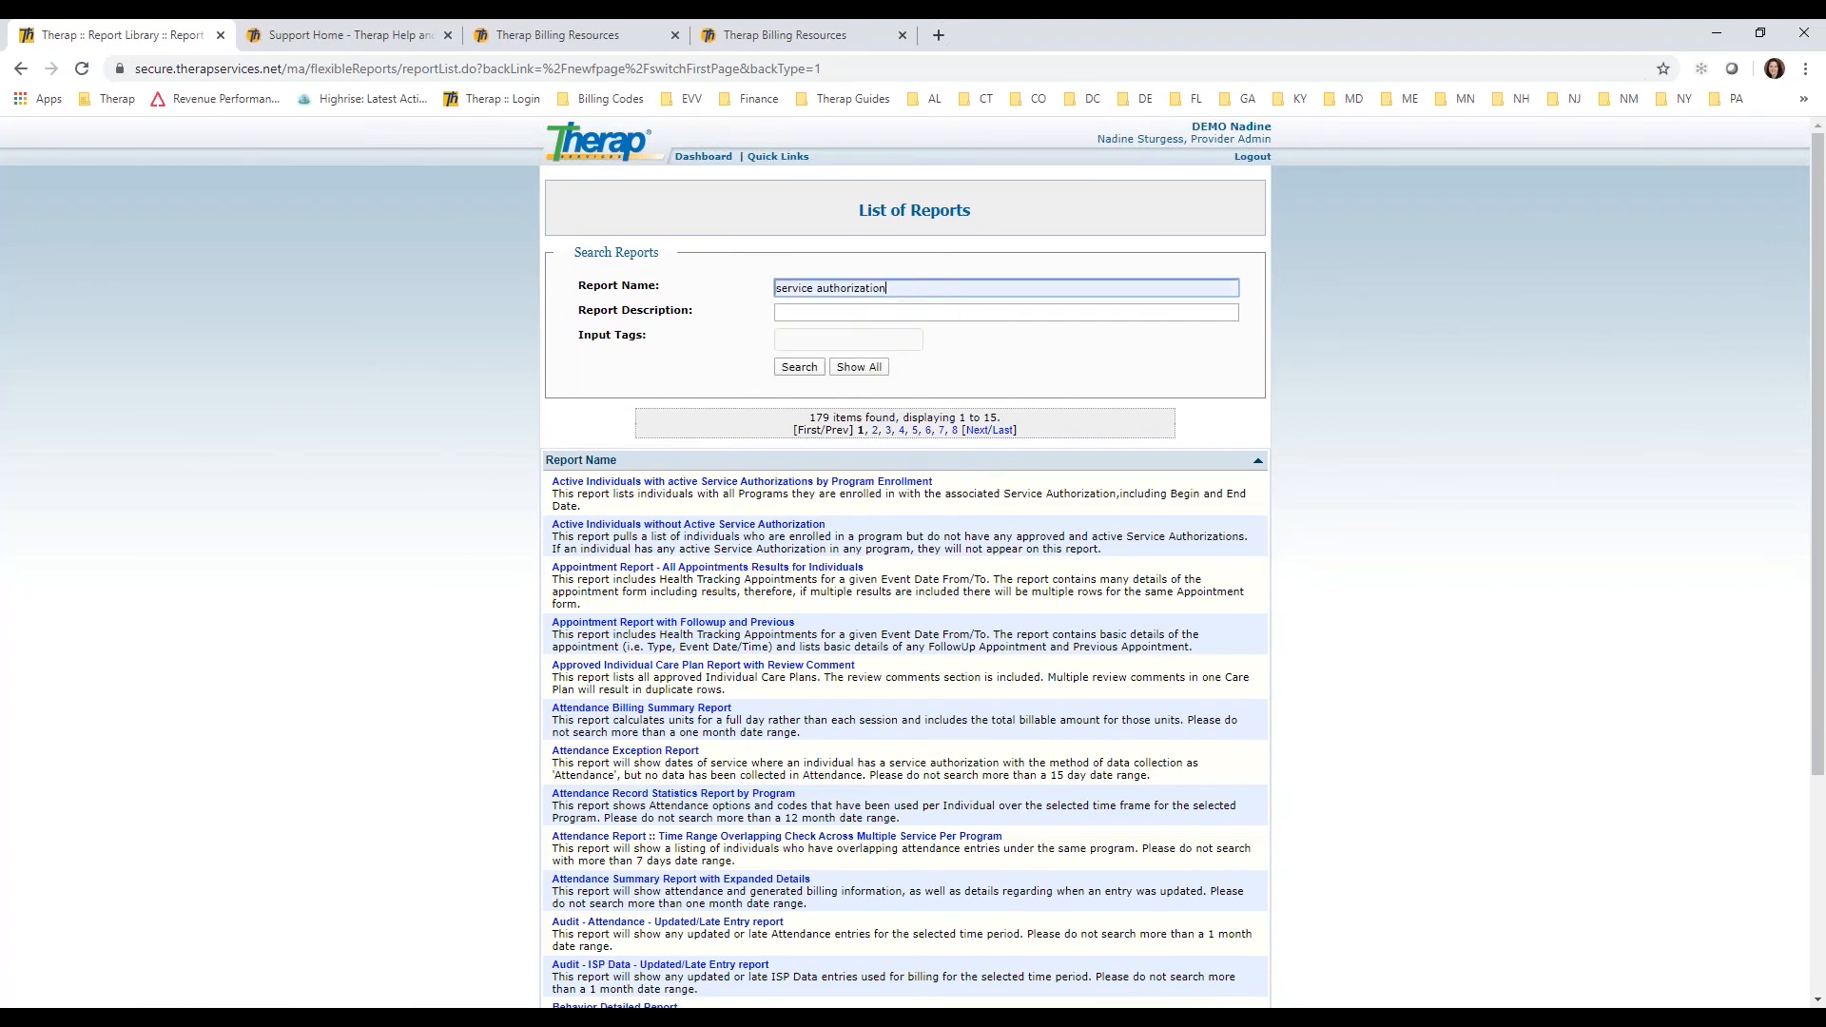
left_click(843, 323)
left_click(799, 368)
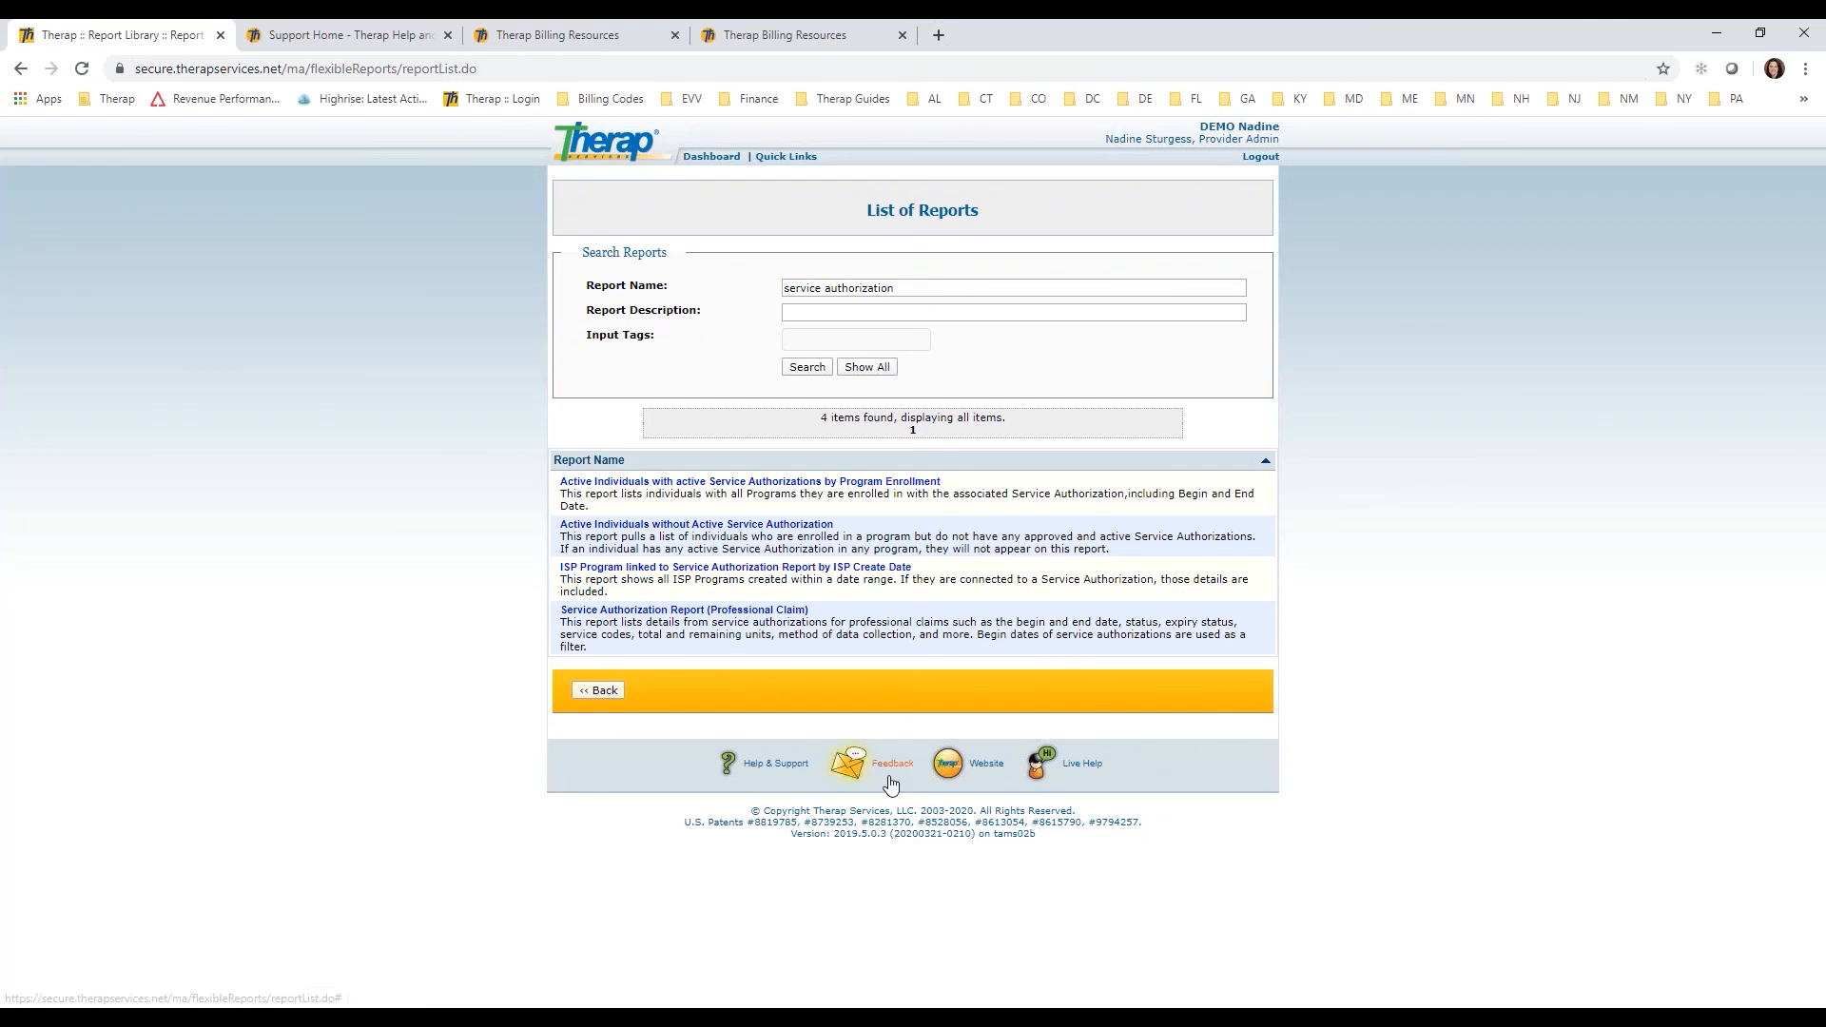
left_click(717, 613)
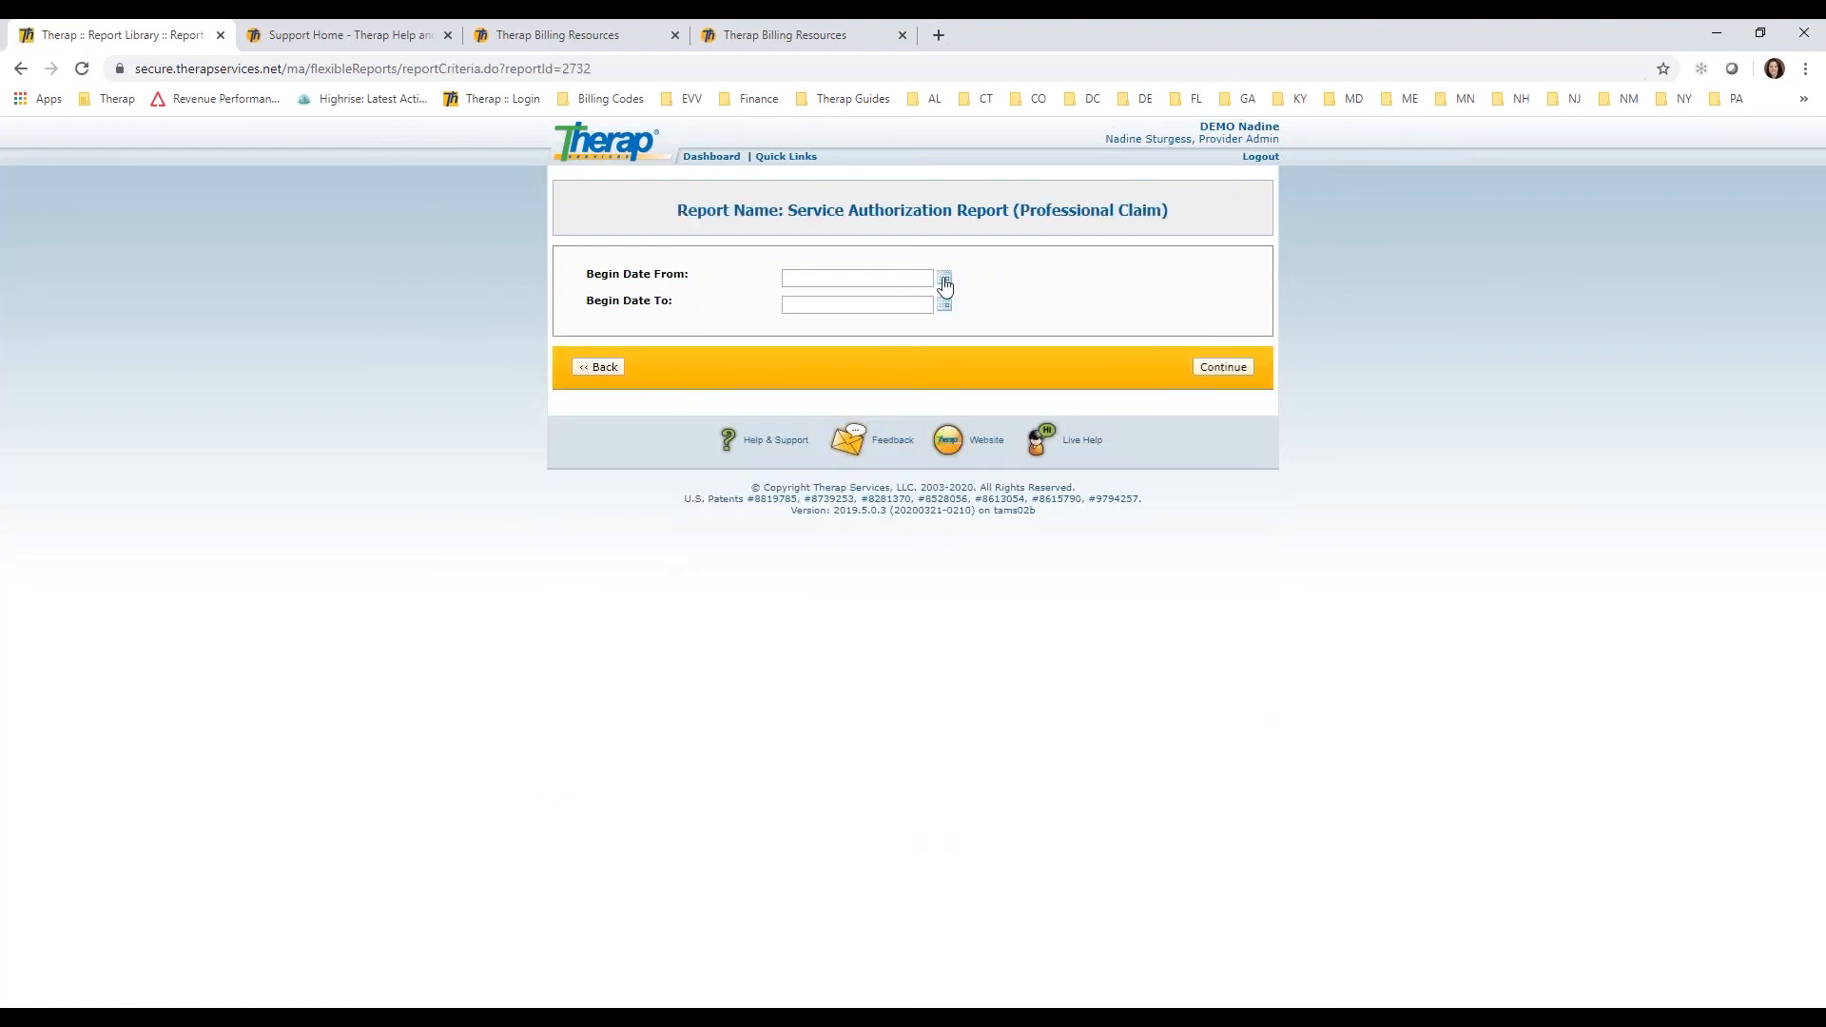
Step: Run the service authorization report with Begin Date From 01/01/2018 and a Begin Date To filled in
left_click(945, 283)
left_click(856, 303)
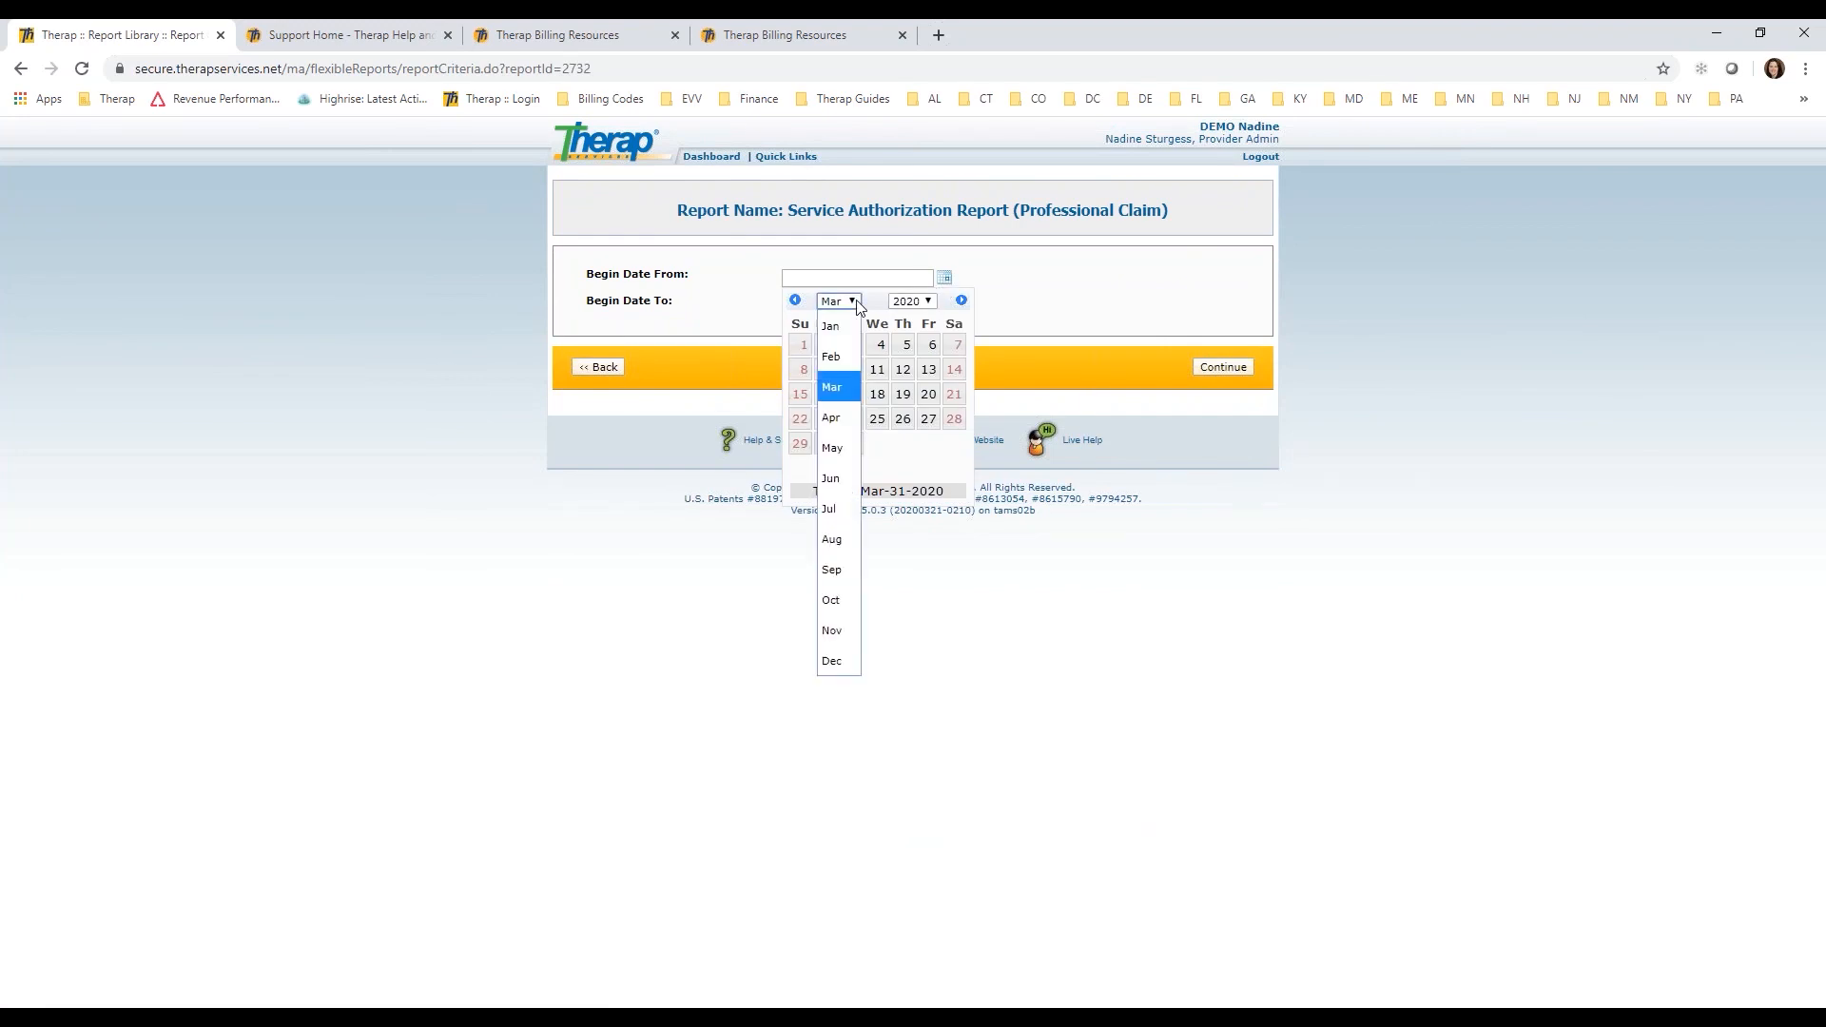
left_click(849, 326)
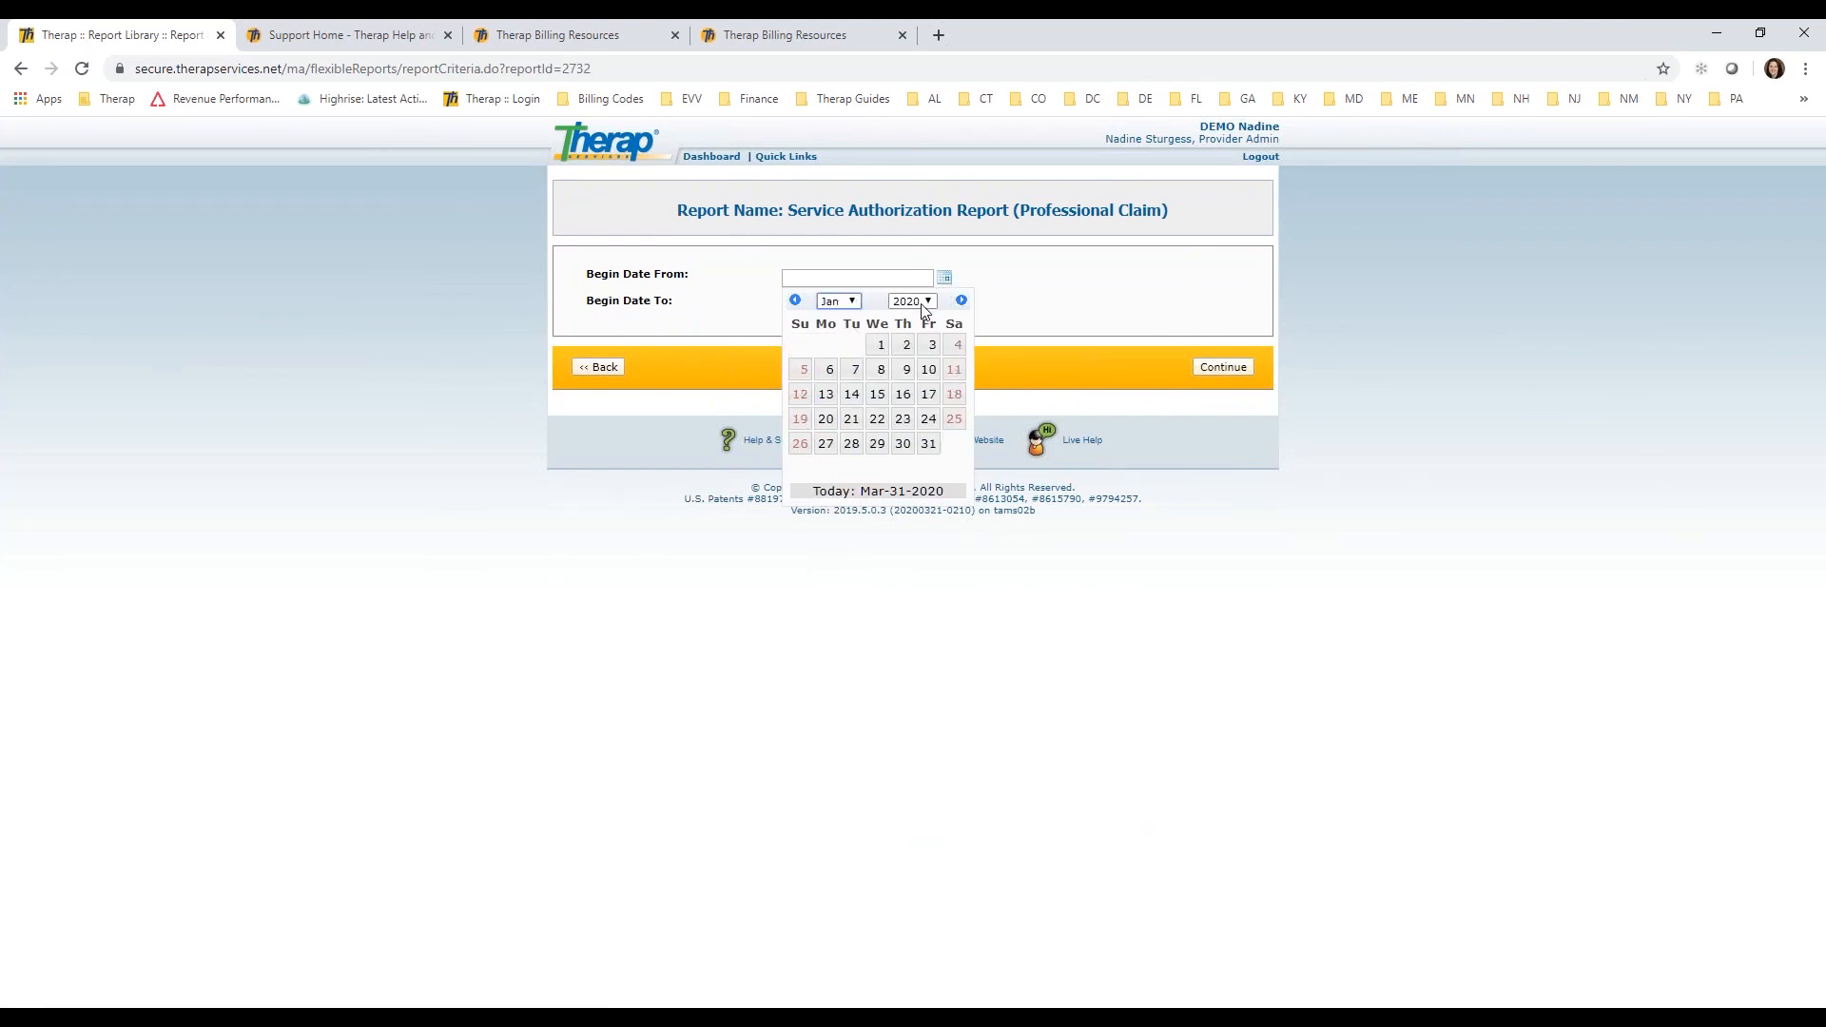
left_click(924, 307)
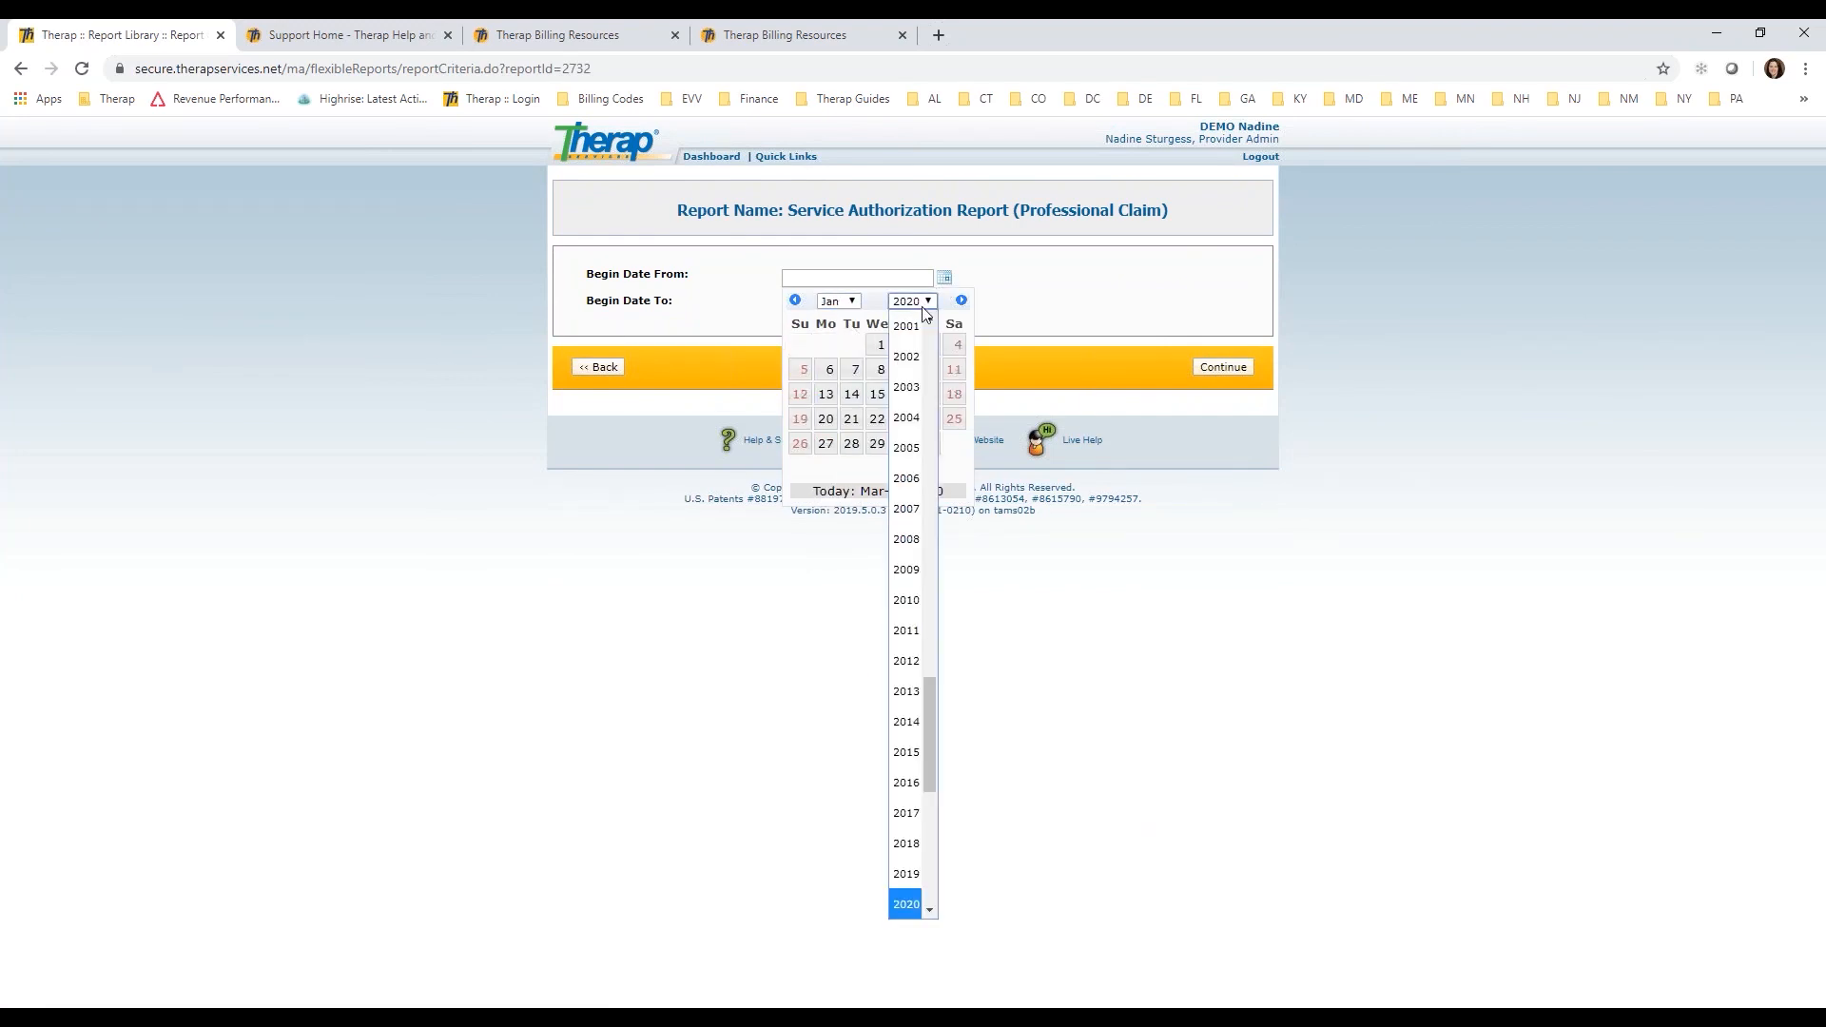
left_click(907, 844)
left_click(829, 344)
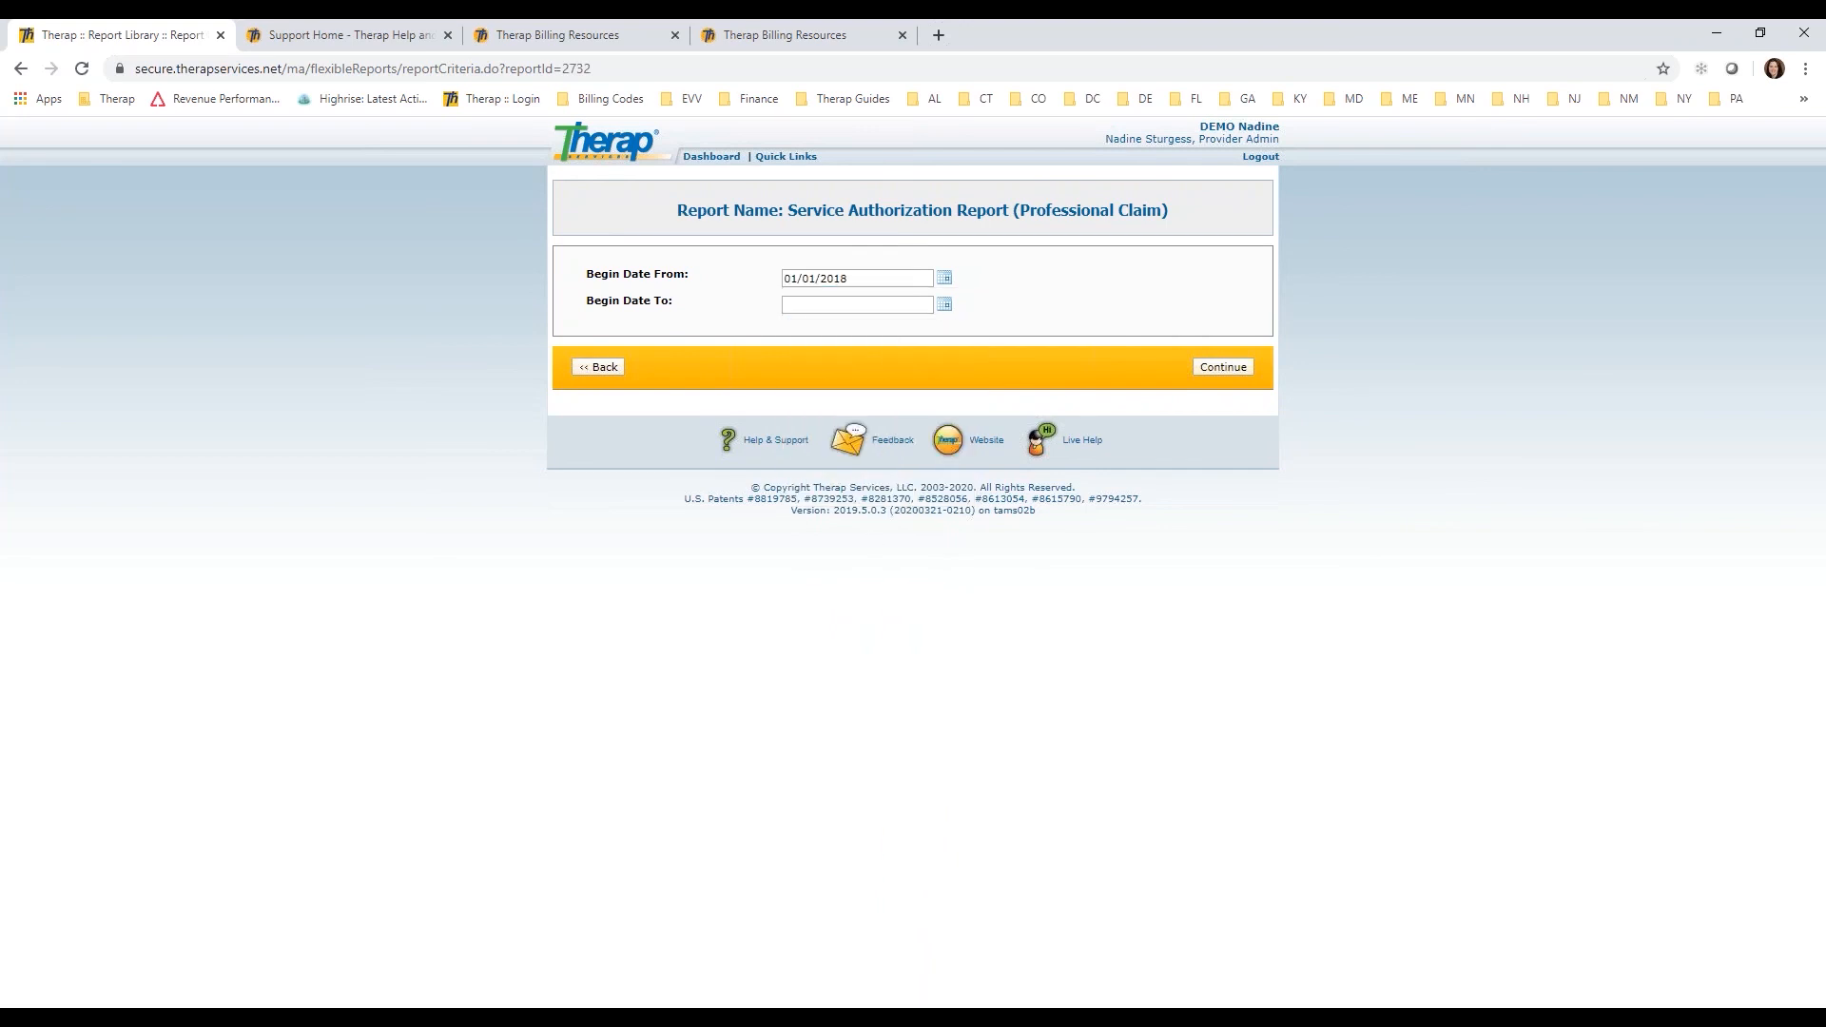
left_click(945, 305)
left_click(852, 470)
left_click(1221, 369)
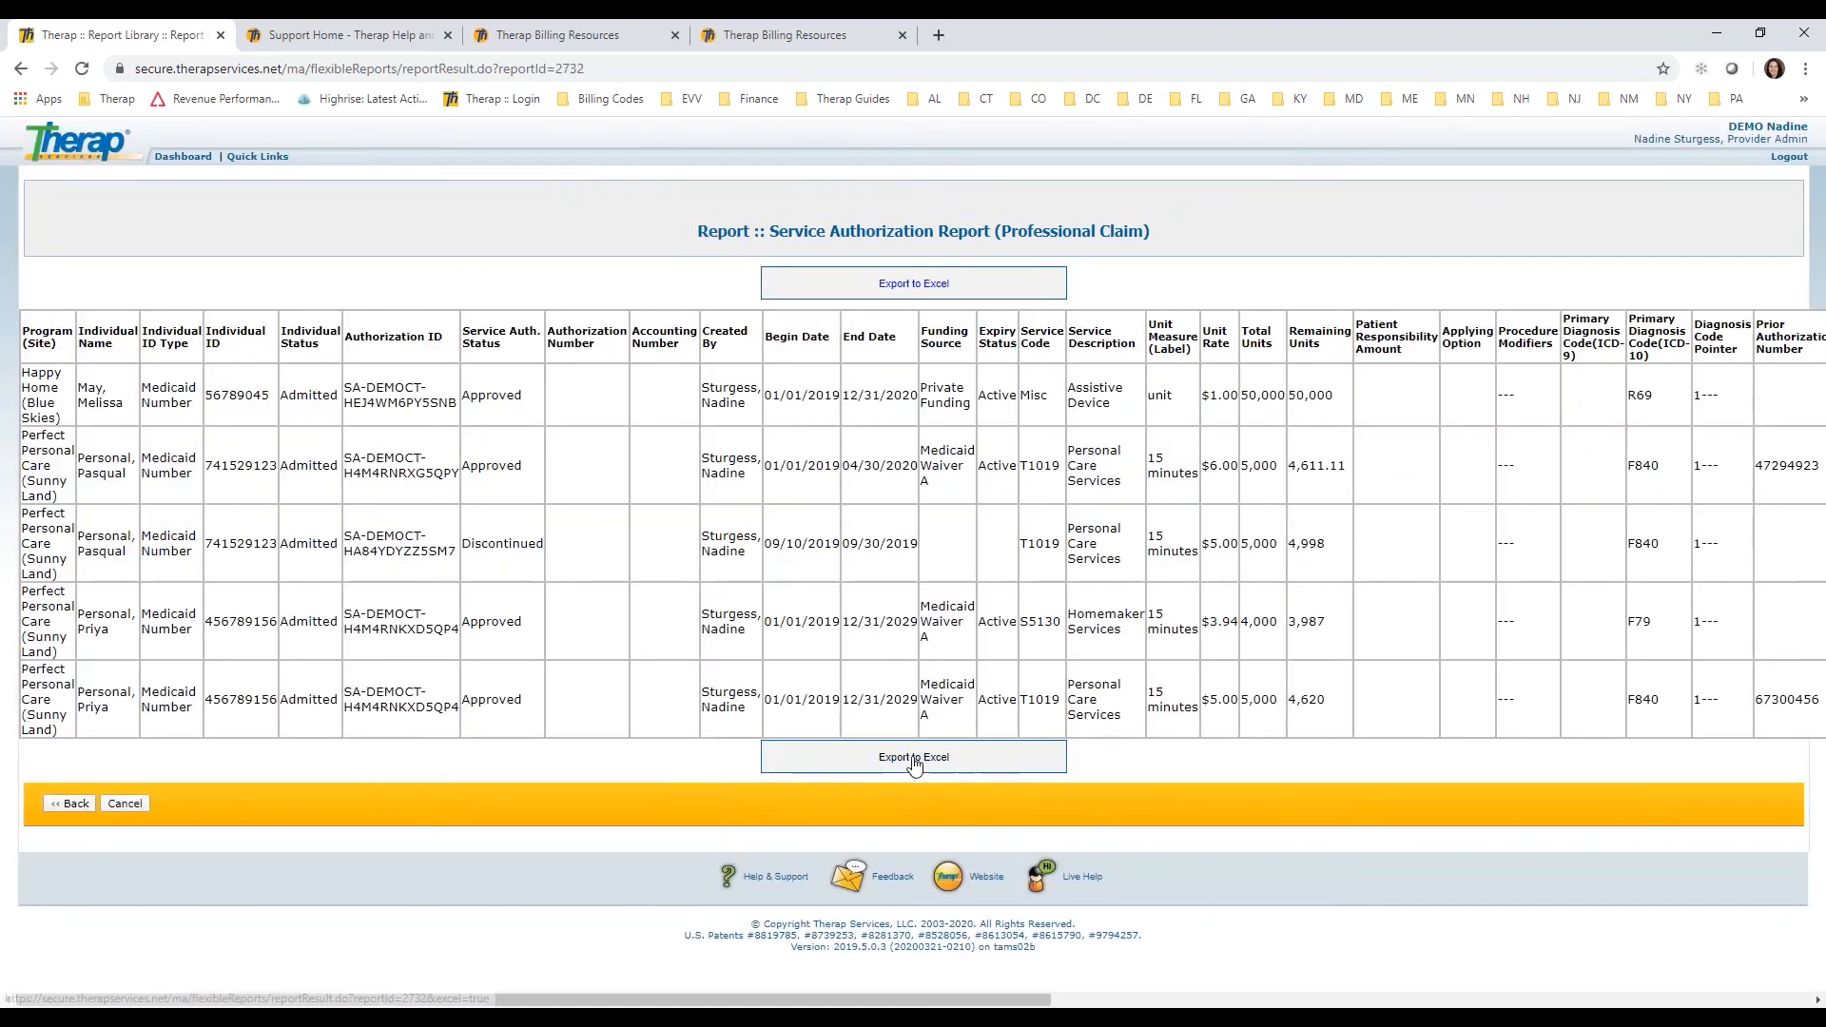
Step: Review the report's columns through to Unit Calculation Rule and return to the dashboard
left_click_drag(751, 1004, 1612, 964)
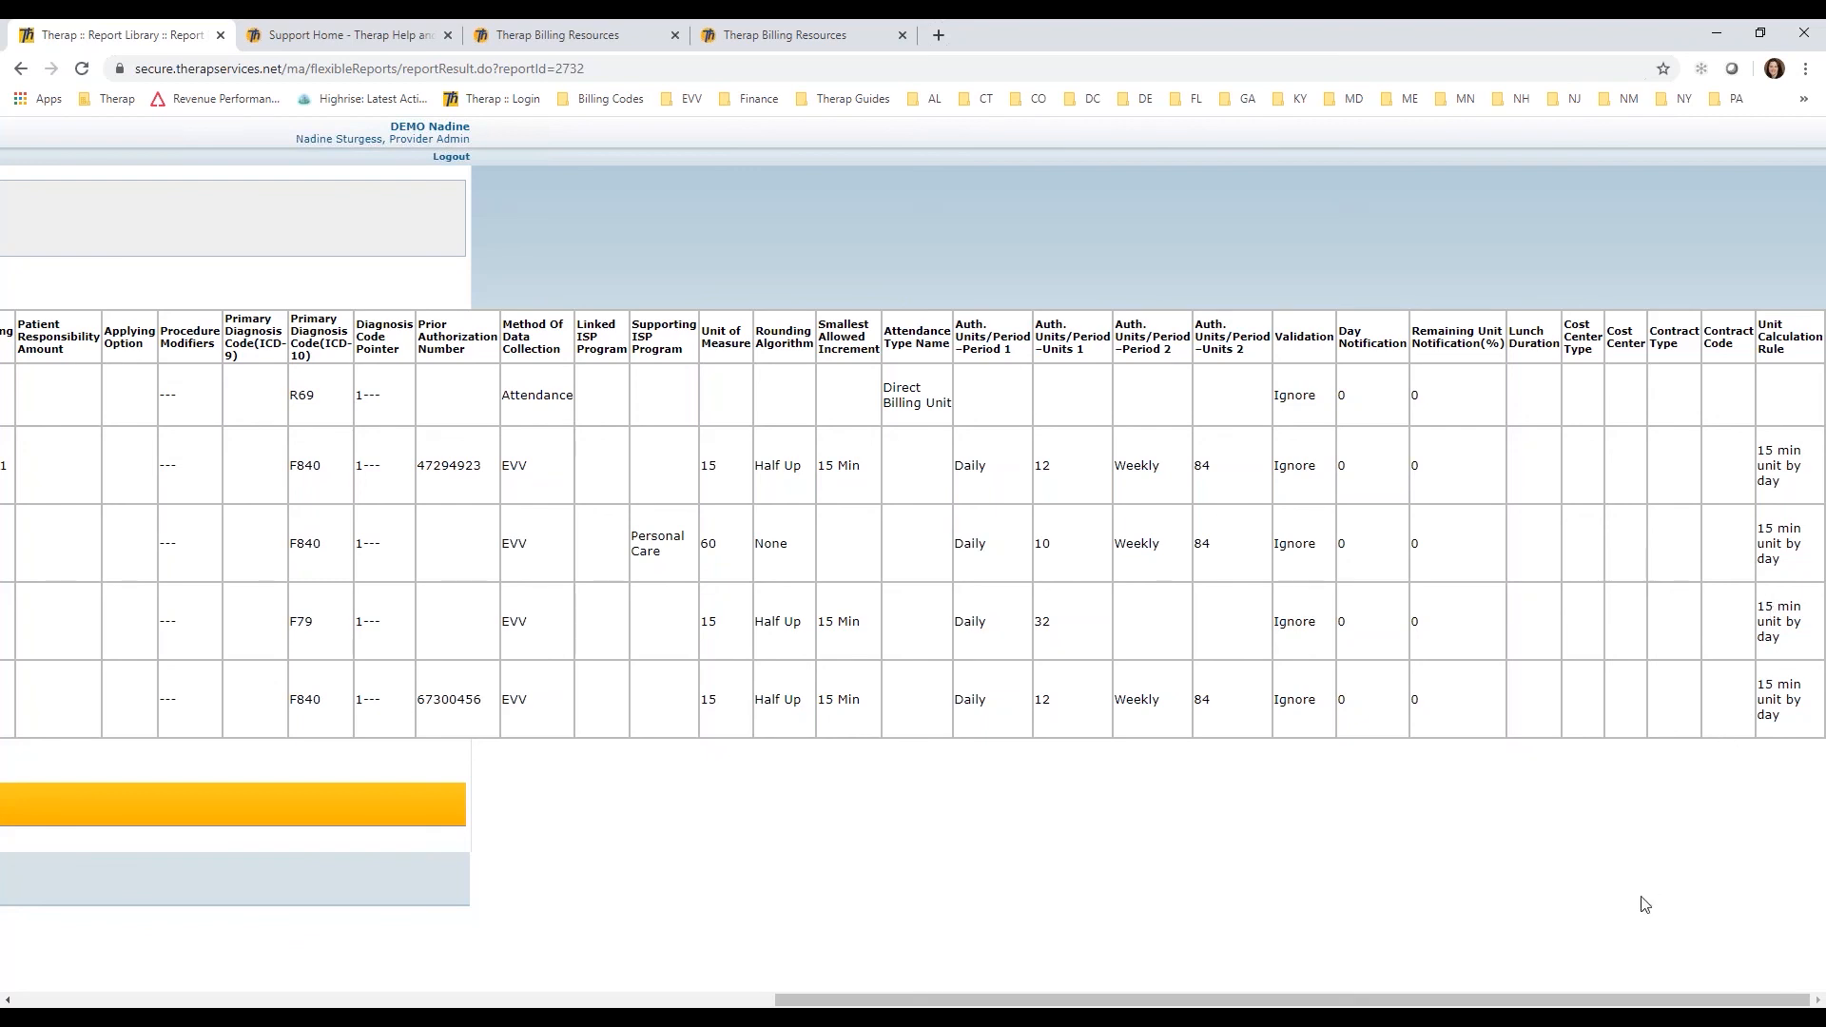
left_click_drag(1624, 999, 863, 999)
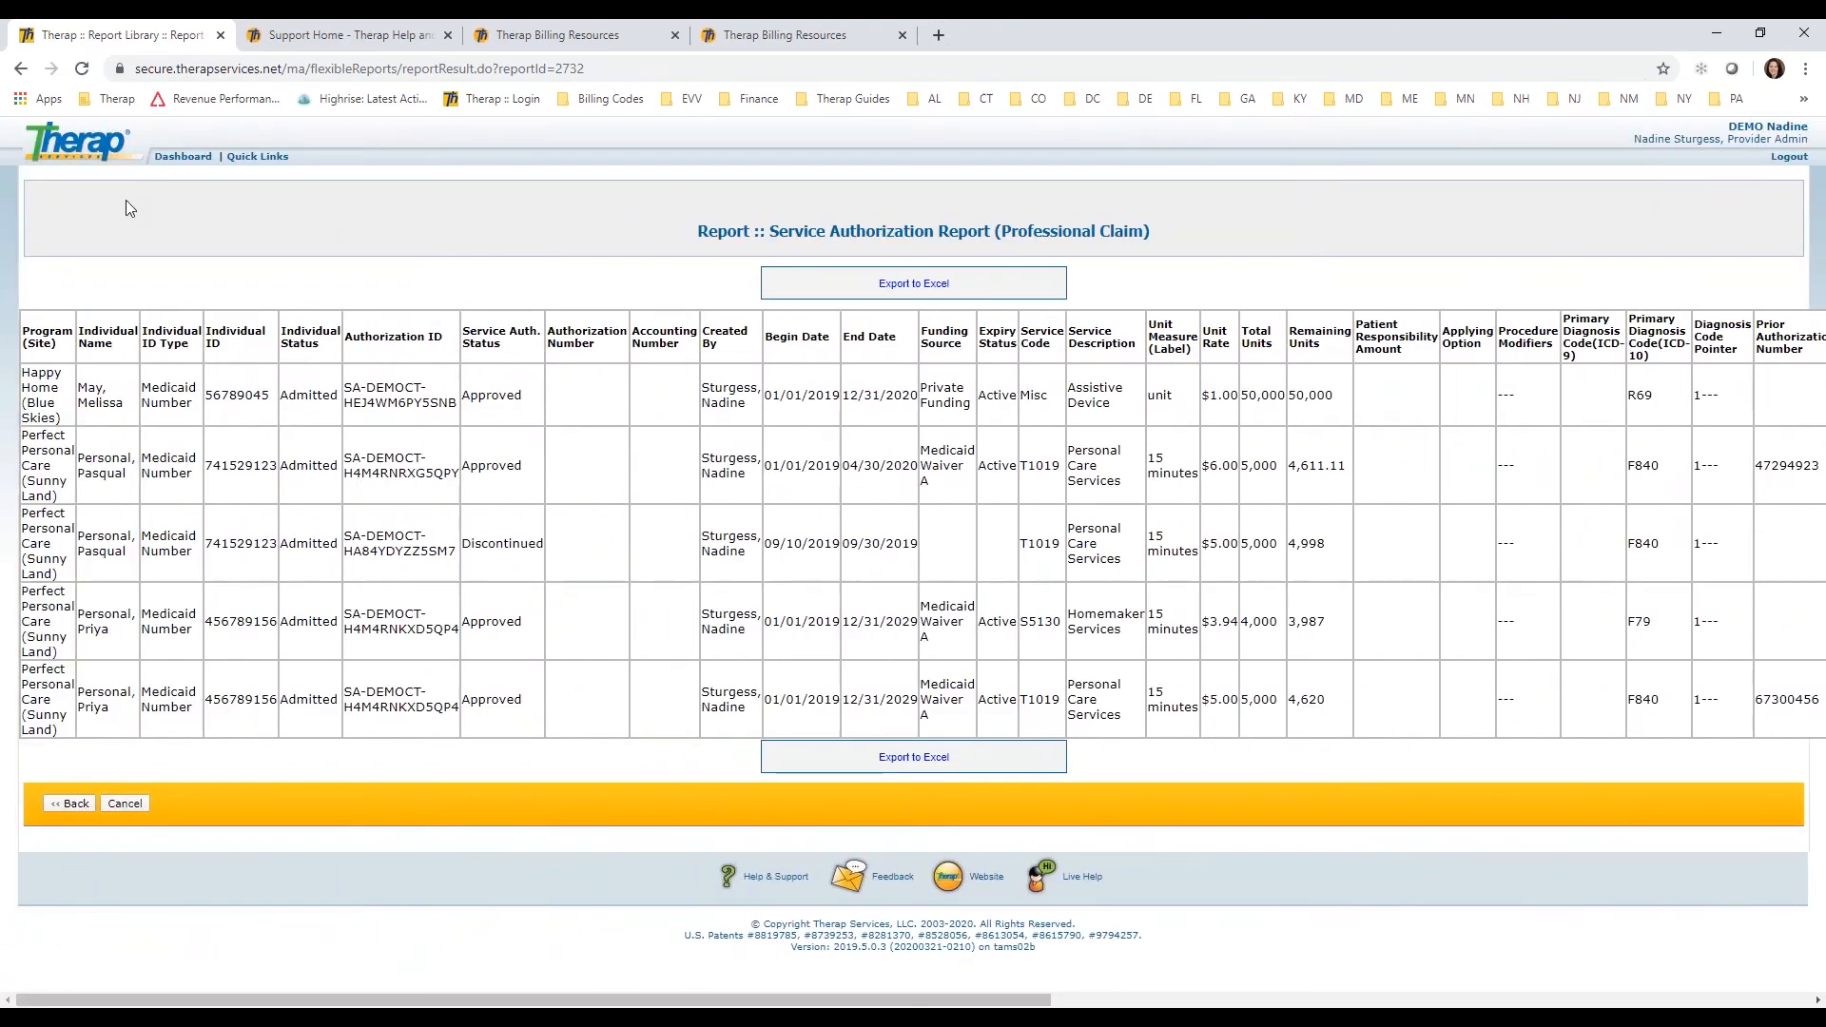
left_click(182, 156)
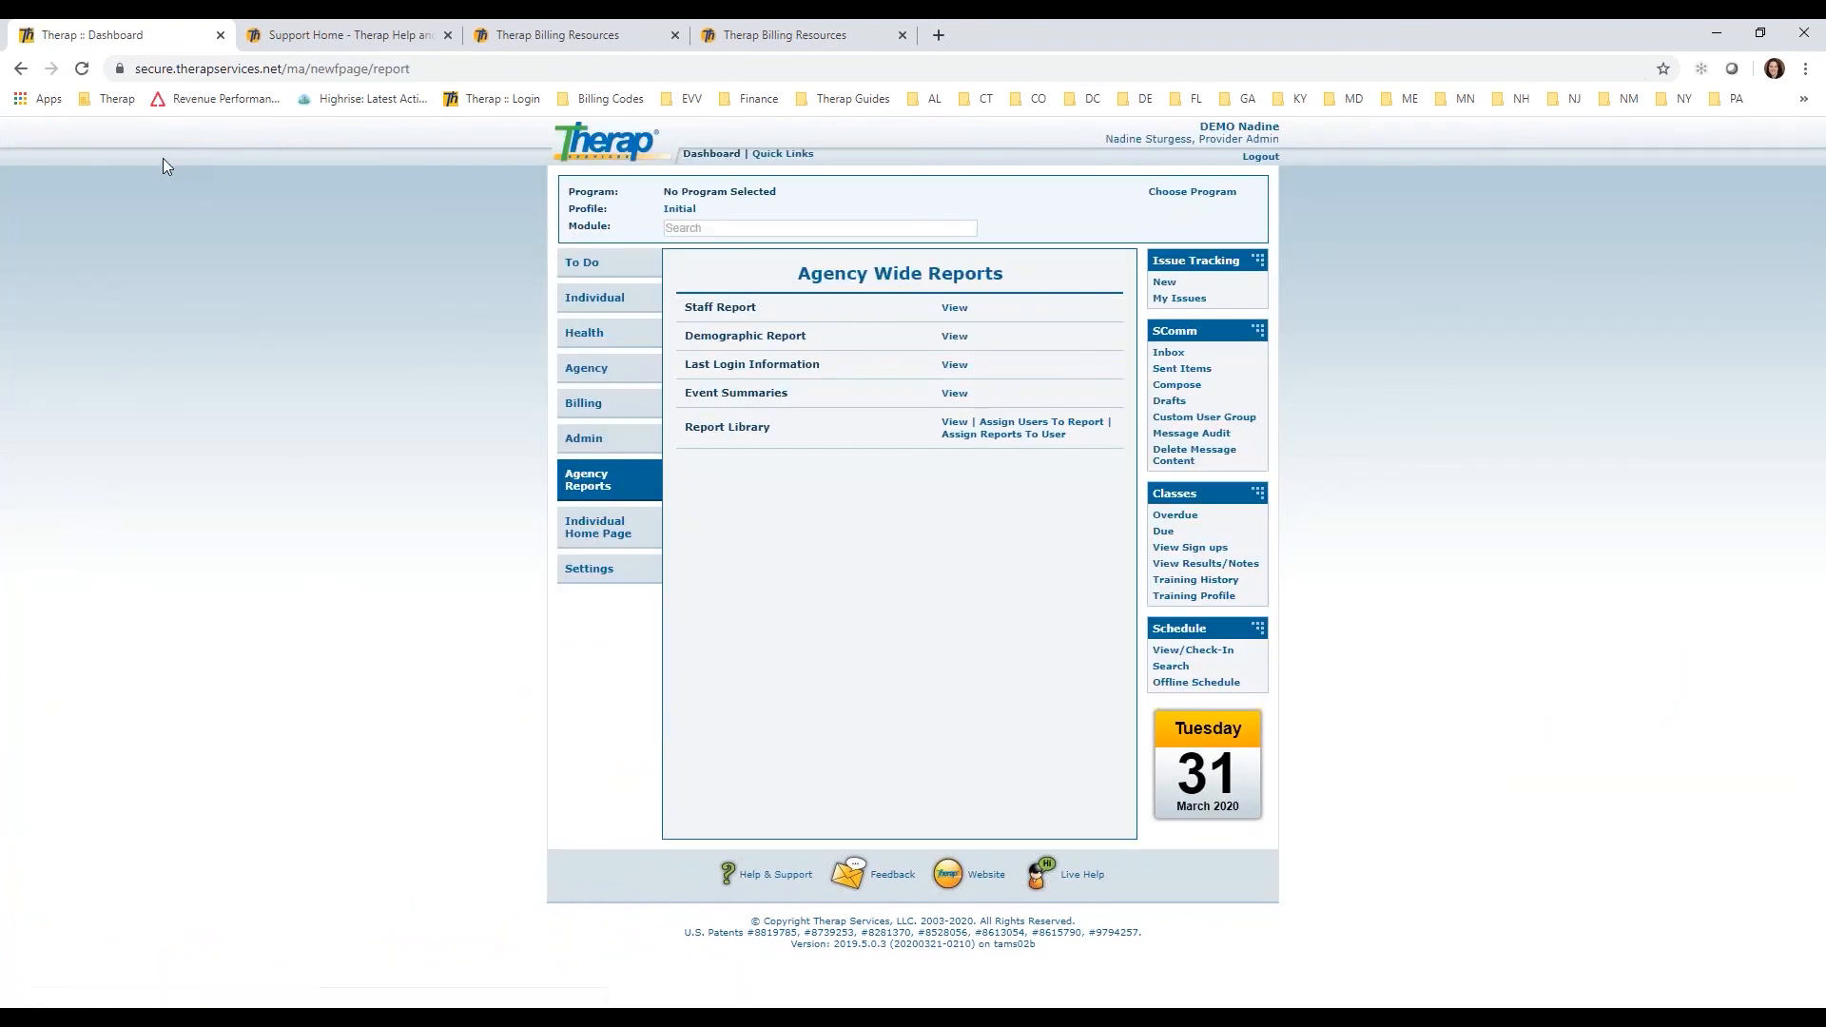
left_click(1664, 527)
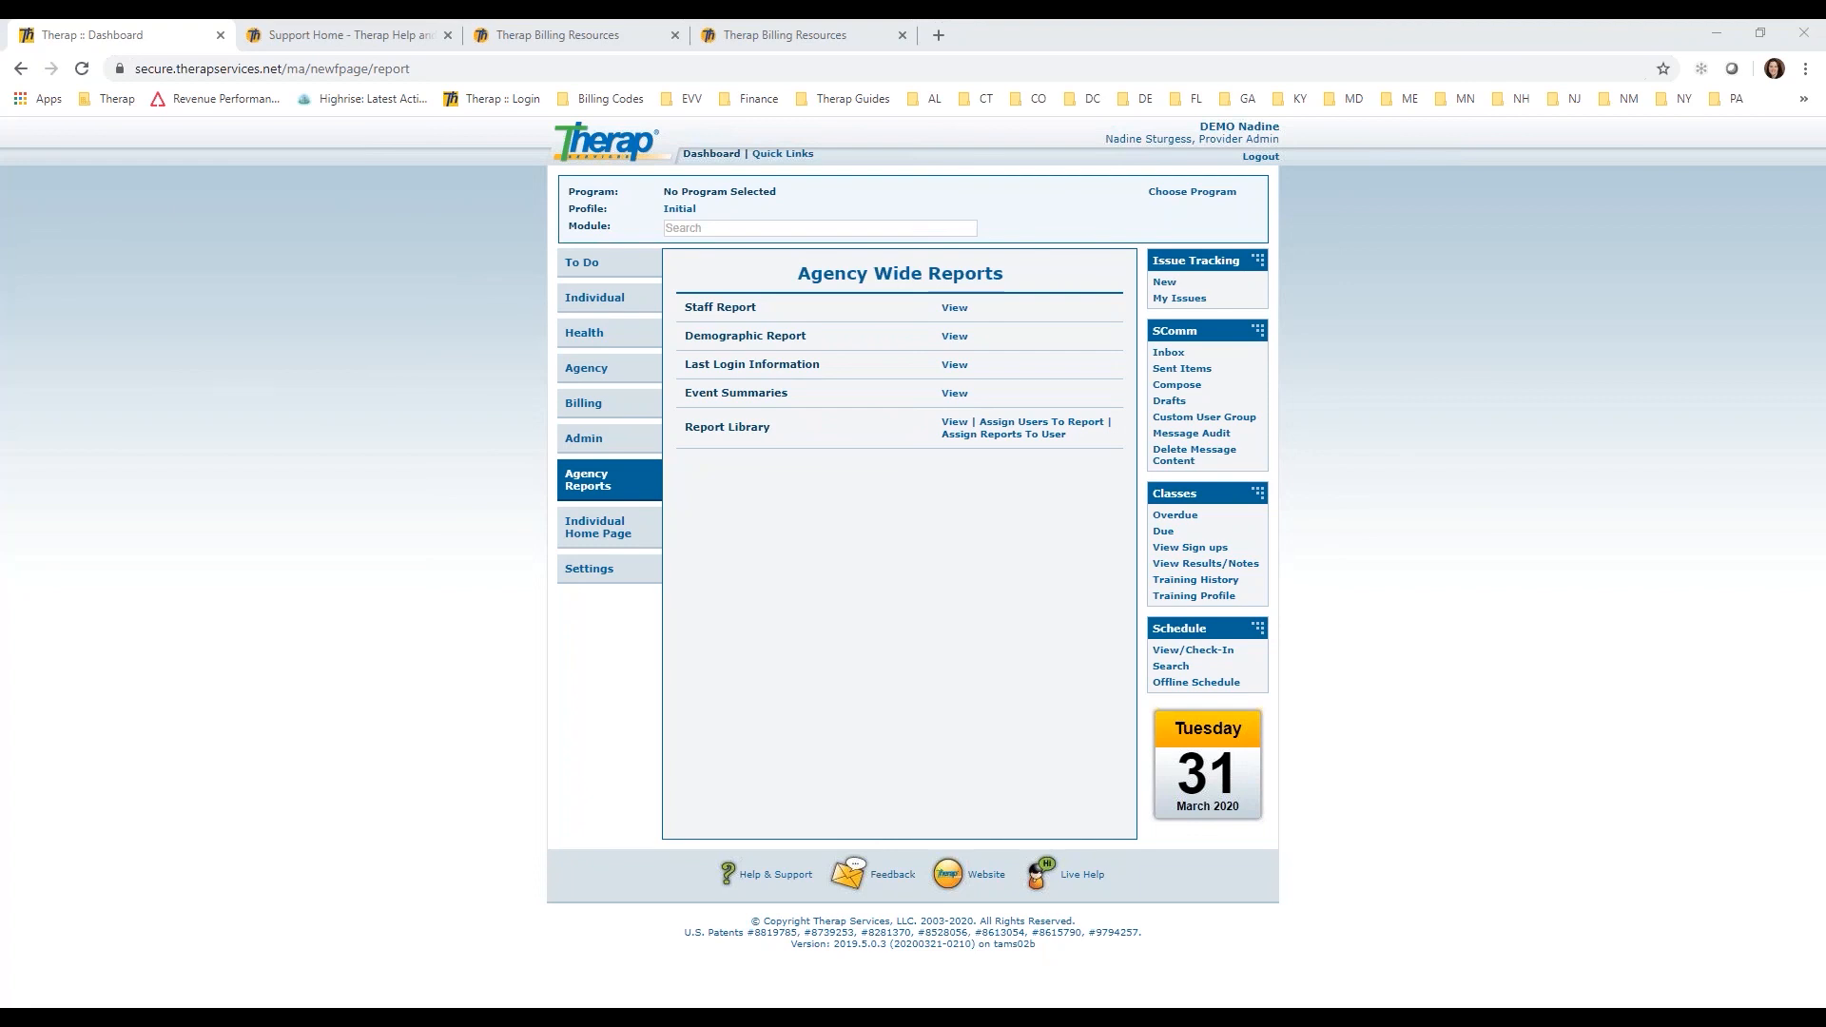
Step: Find the upload options for Professional Claim and Institutional Claim service authorizations in the Admin area's Billing section
left_click(583, 437)
left_click_drag(1818, 230, 1786, 742)
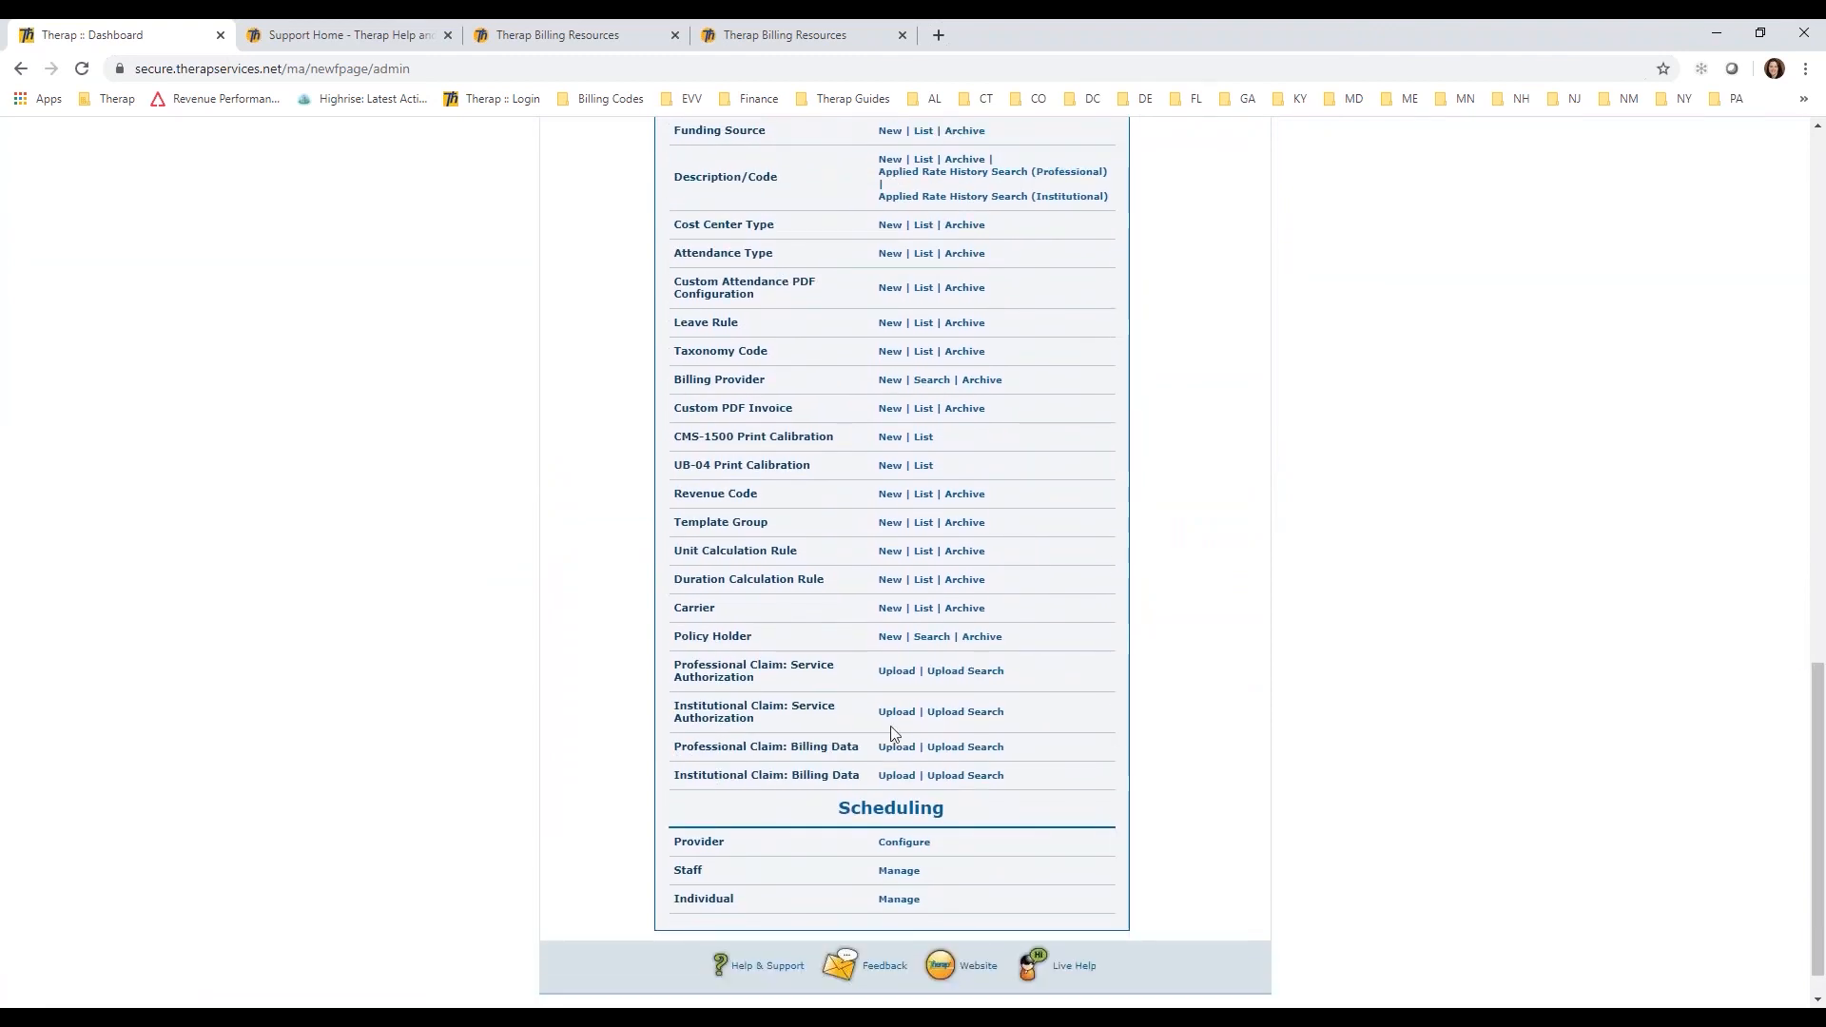
left_click_drag(735, 691, 676, 666)
left_click_drag(753, 719, 668, 708)
left_click(1223, 683)
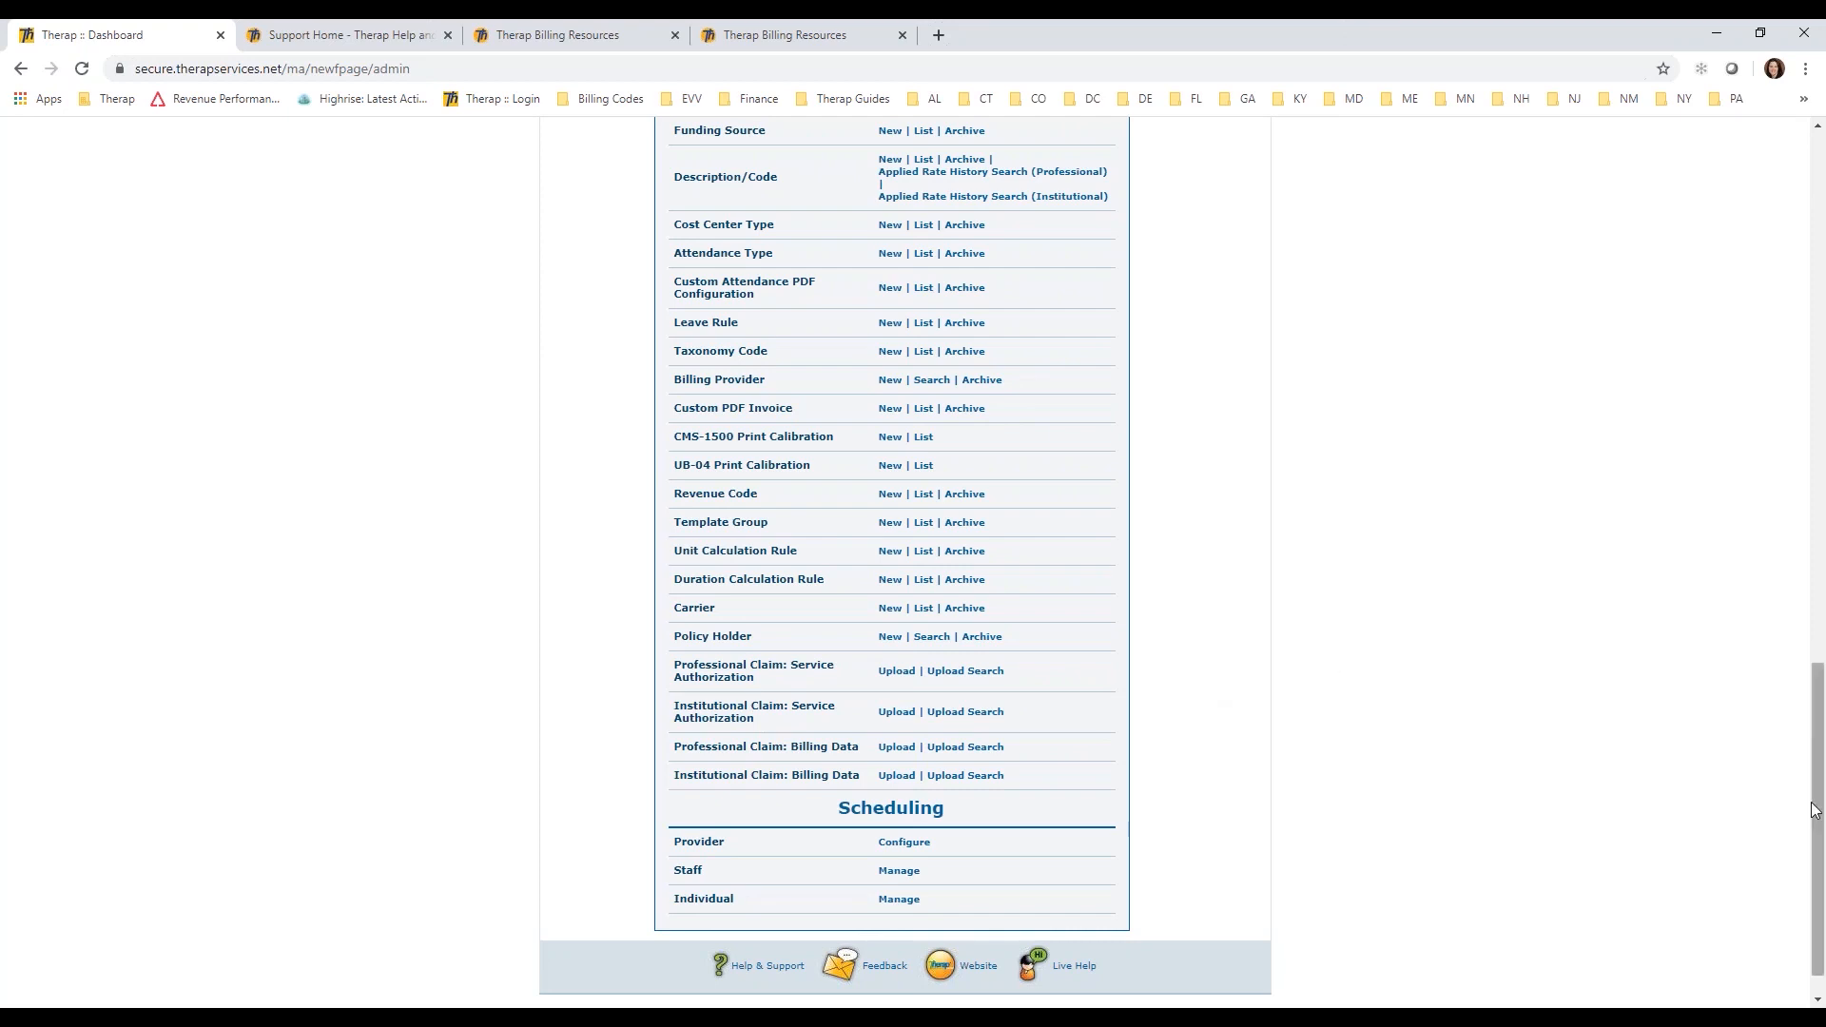
Step: Look over the Admin page's entries again, including the Billing setup options from Funding Source to the claim data uploads
left_click_drag(1819, 830, 1765, 460)
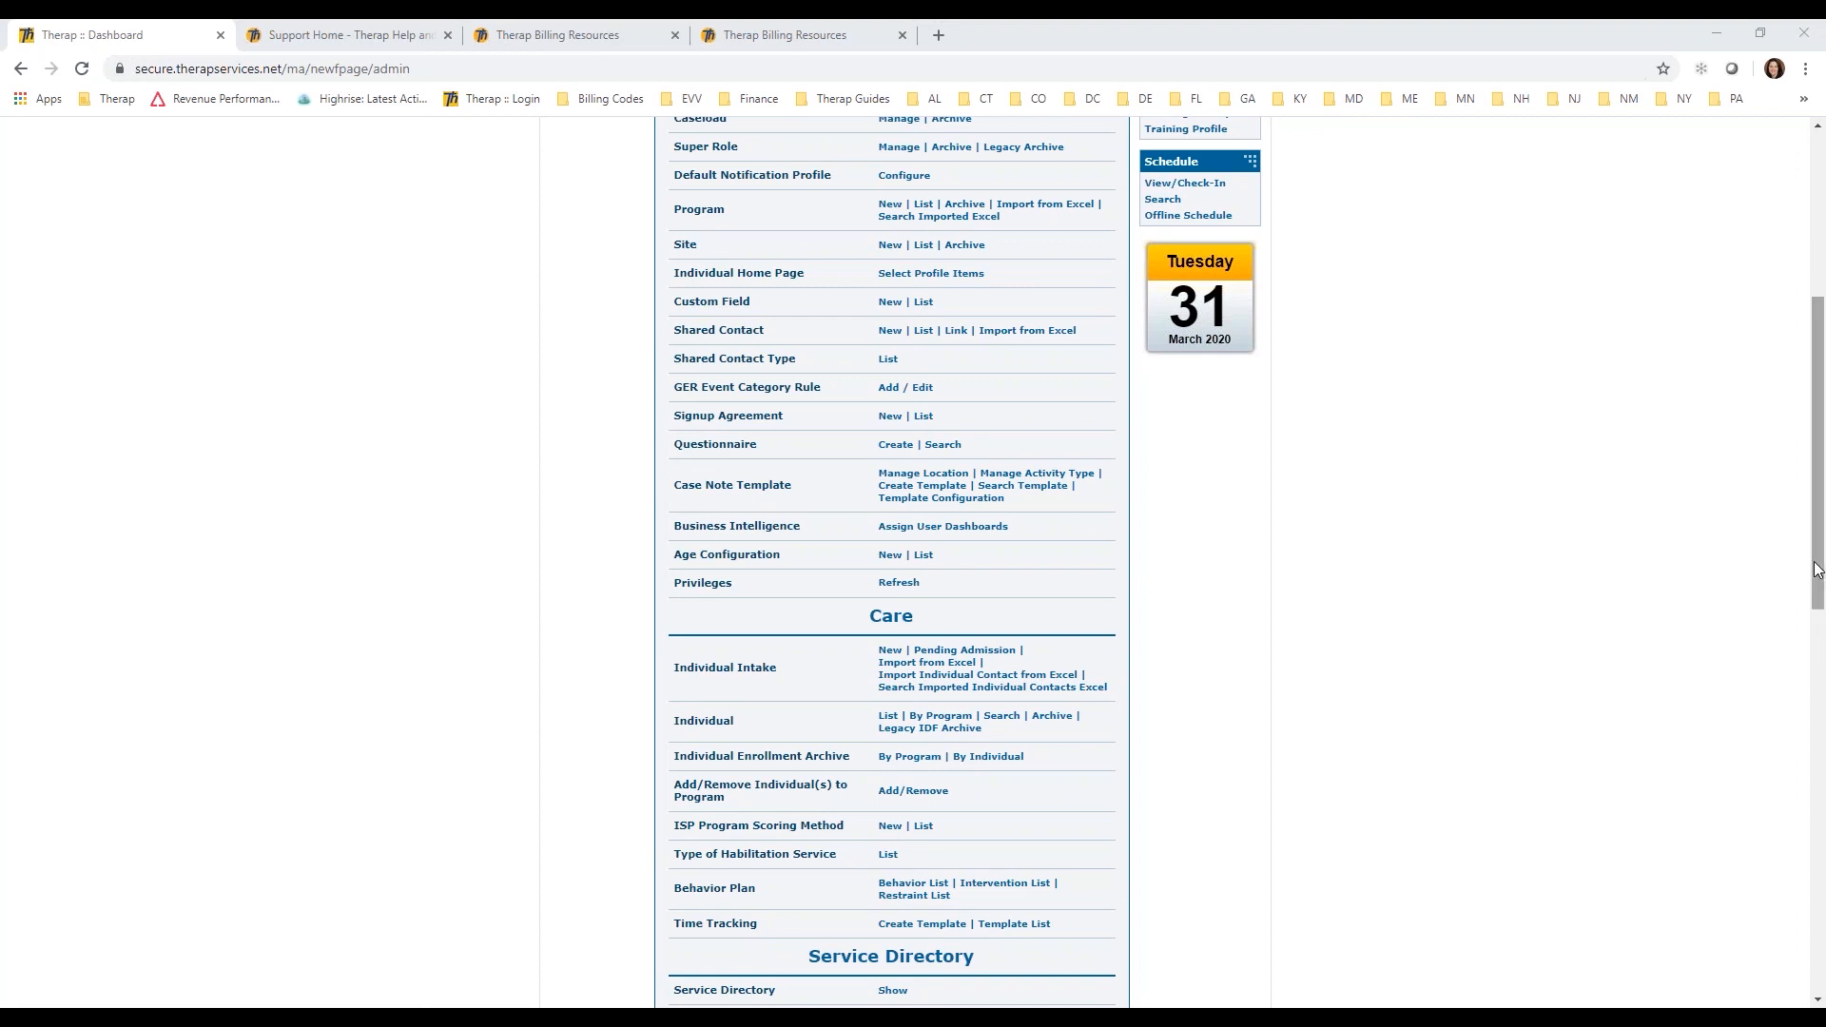
scroll(1805, 426, "up", 4)
scroll(1803, 409, "up", 1)
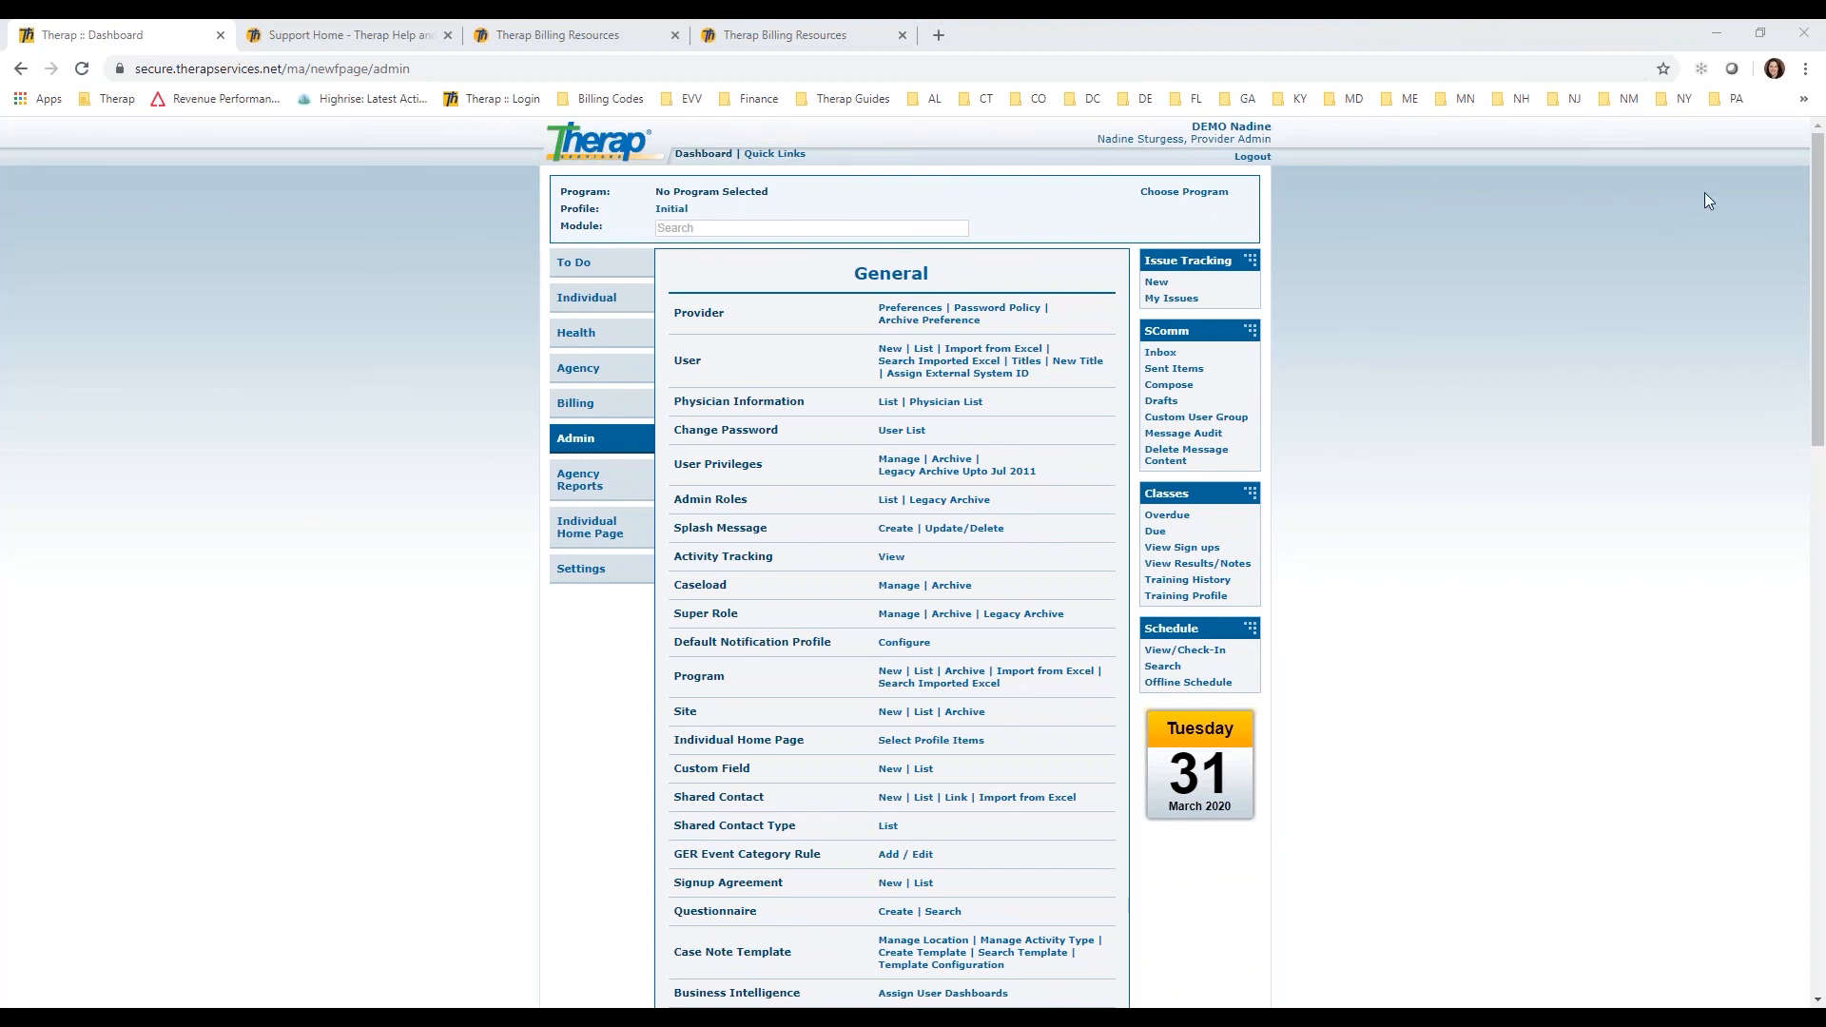
left_click_drag(1814, 181, 1823, 649)
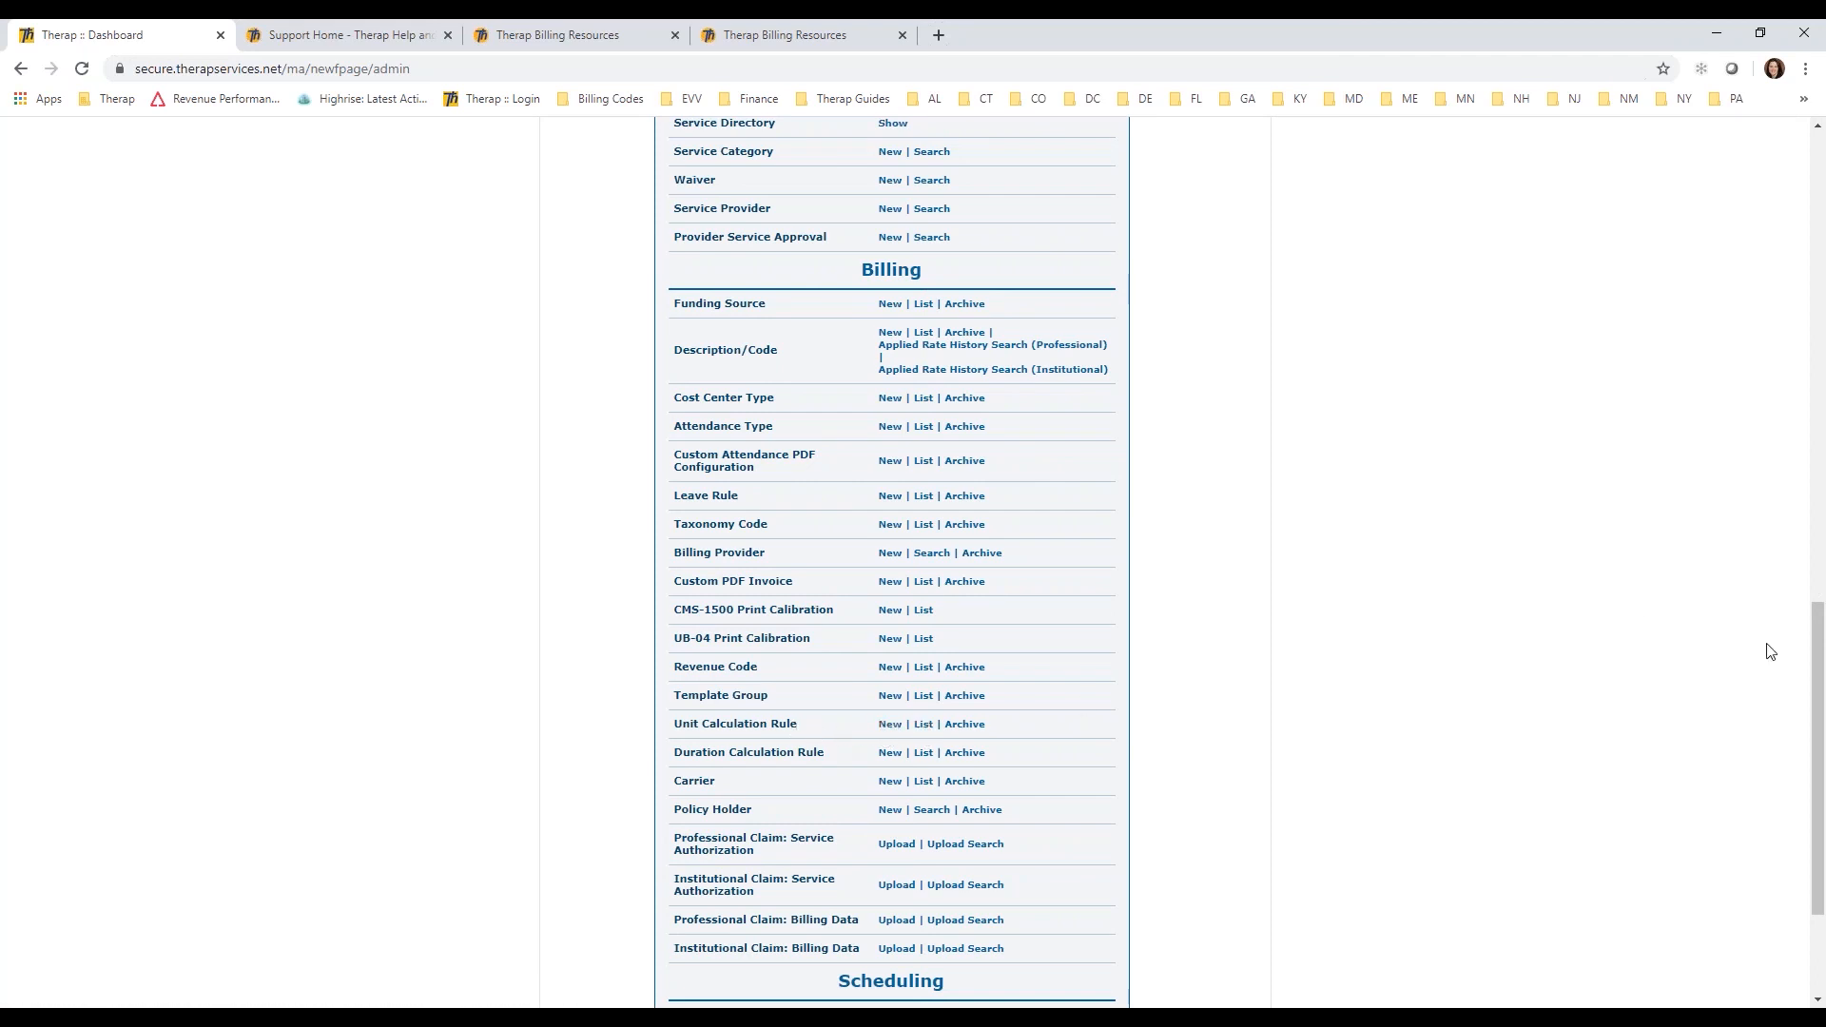
left_click_drag(1815, 674, 1720, 186)
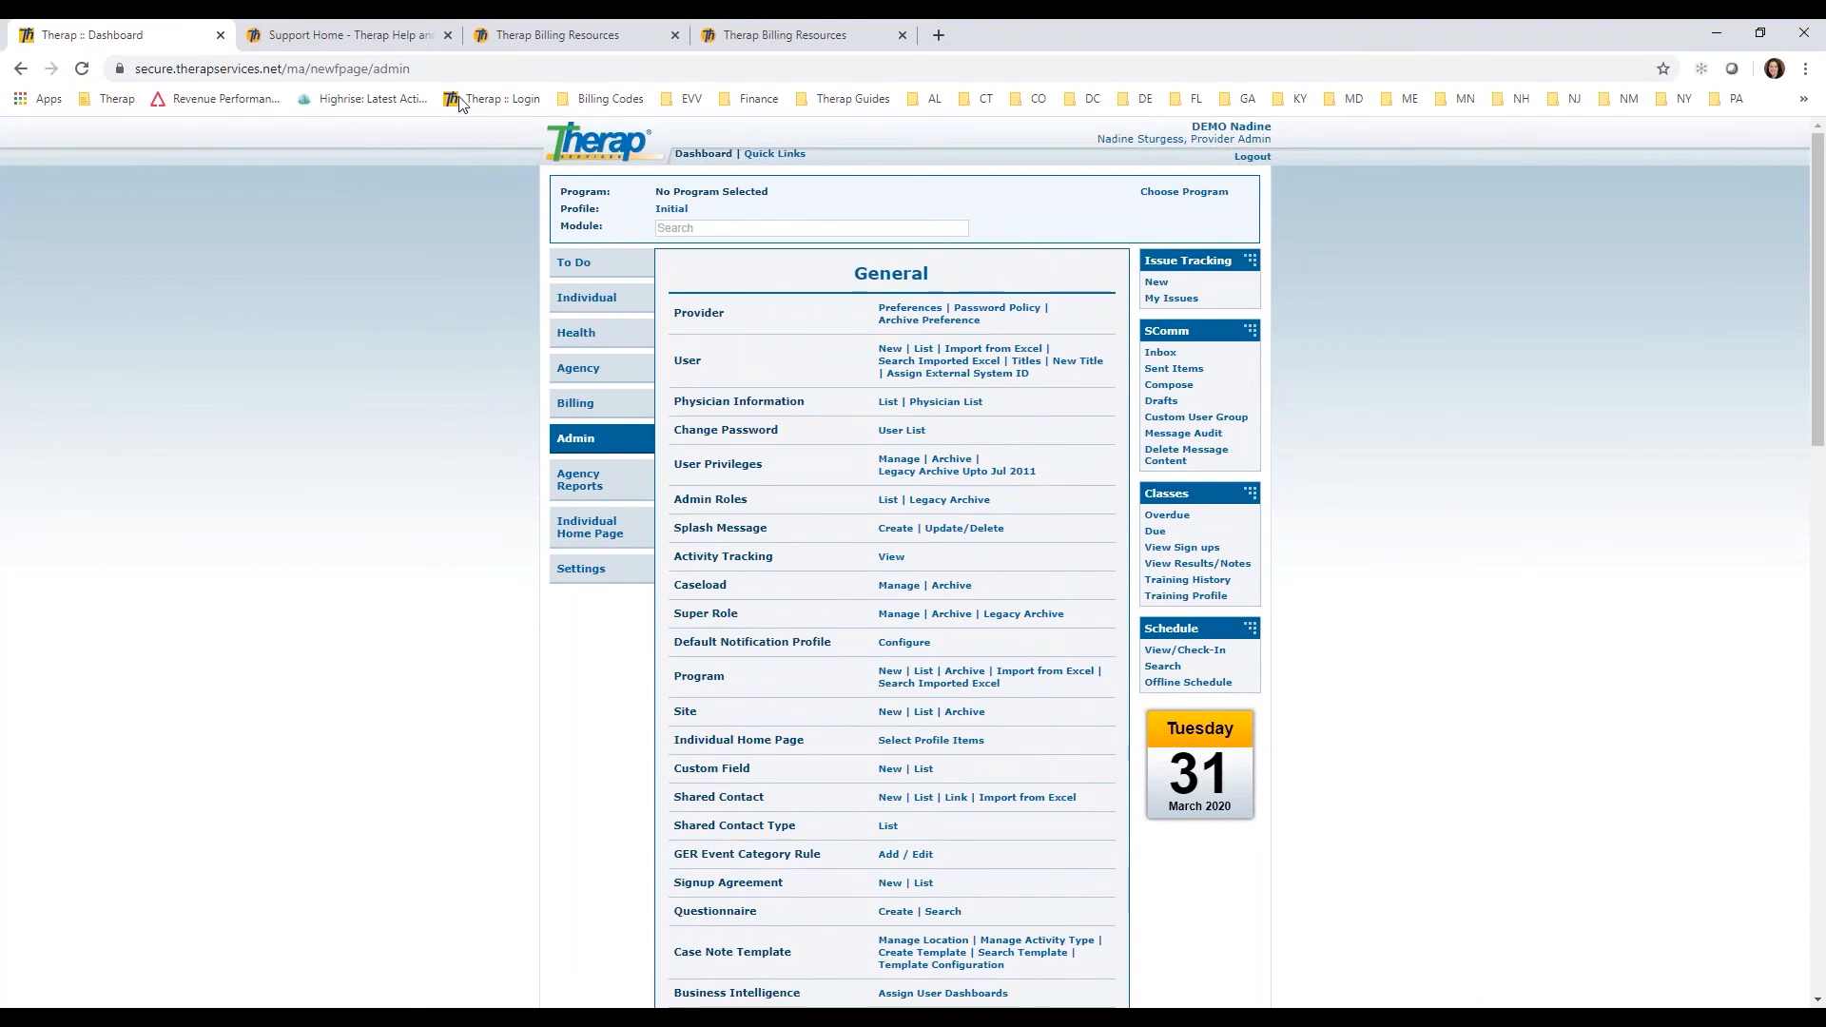
Step: Switch to the Therap Billing Resources help page and review its user guides, including Generate Billing Data from ISP Data
left_click(559, 35)
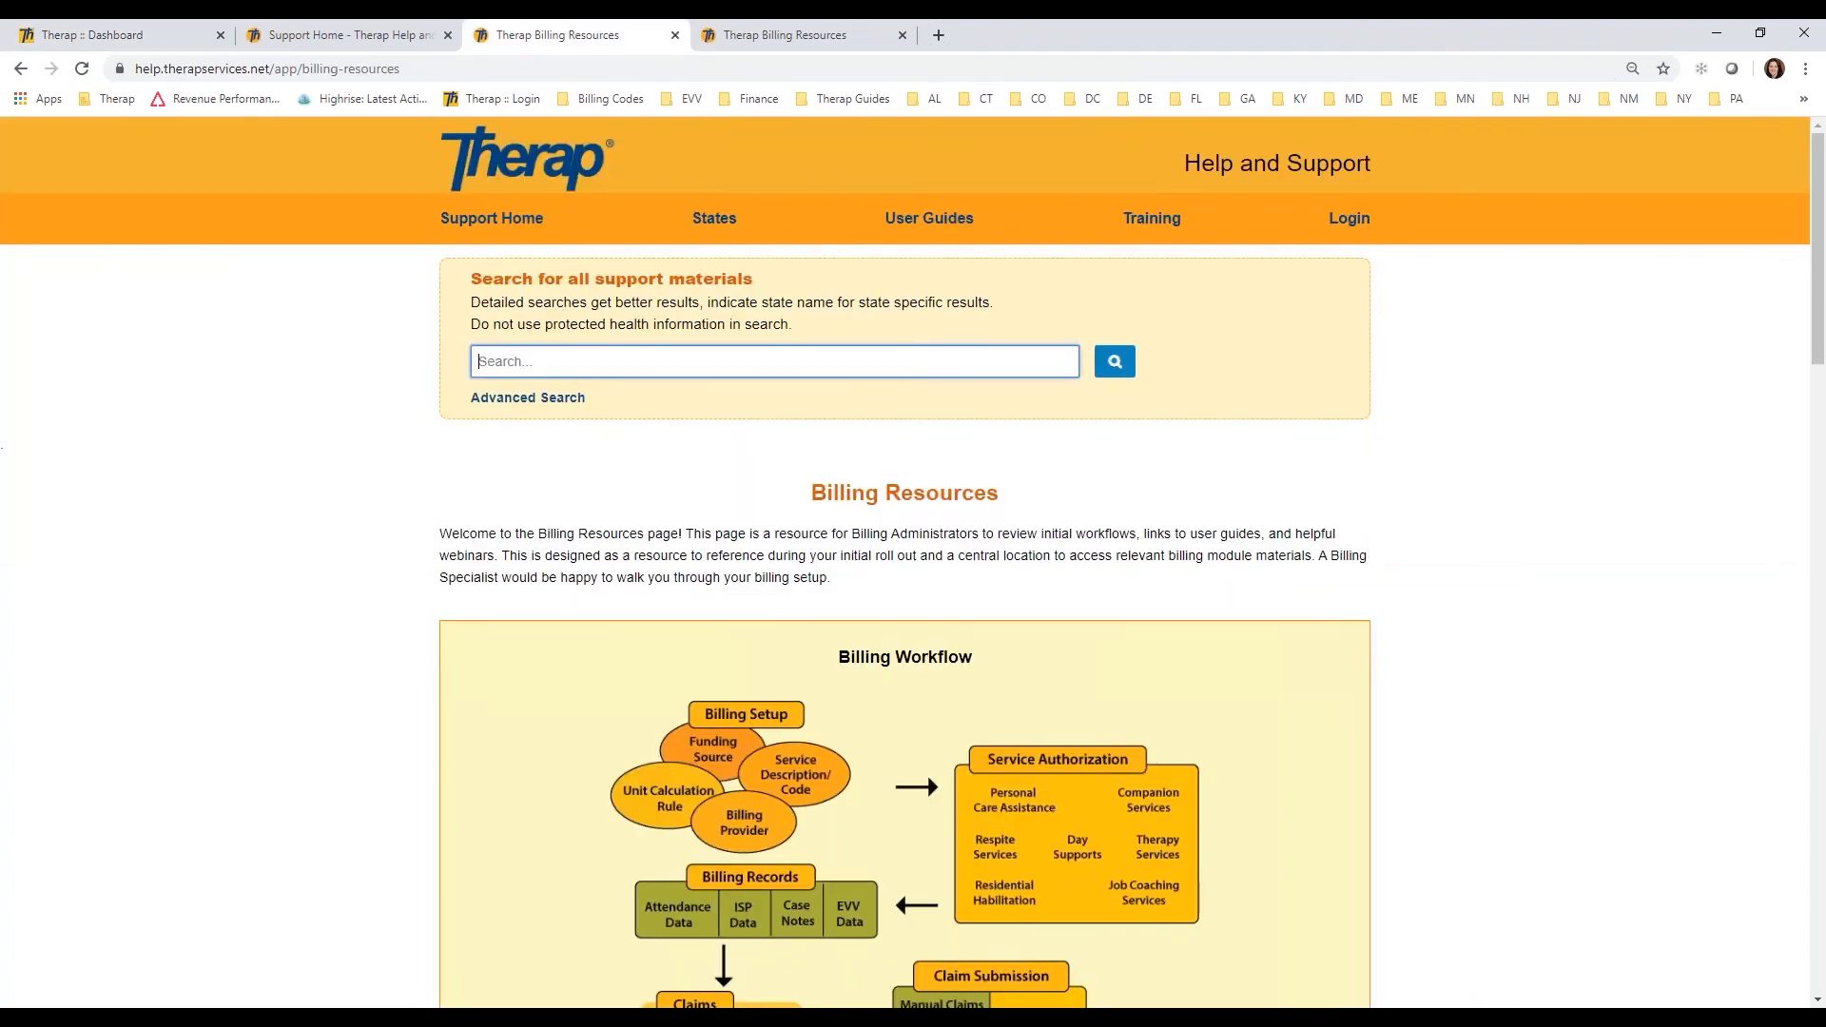
left_click_drag(1823, 295, 1822, 497)
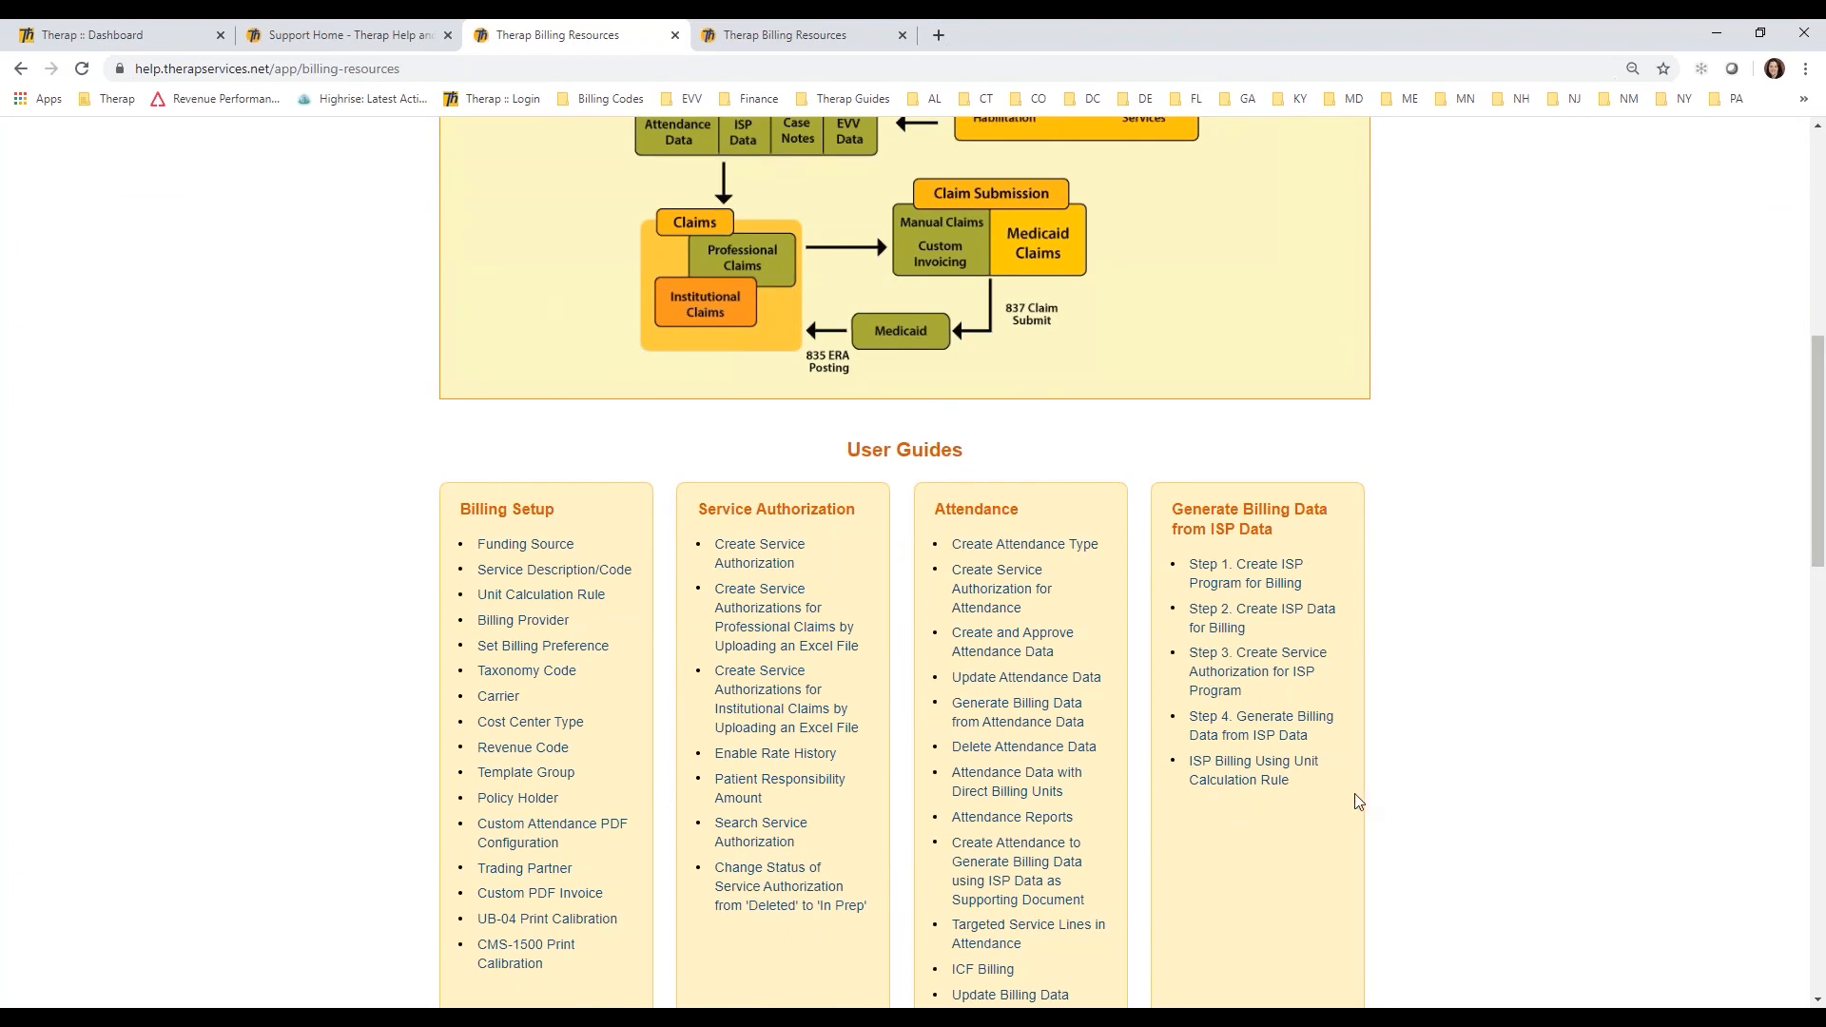
left_click_drag(1819, 477, 1817, 266)
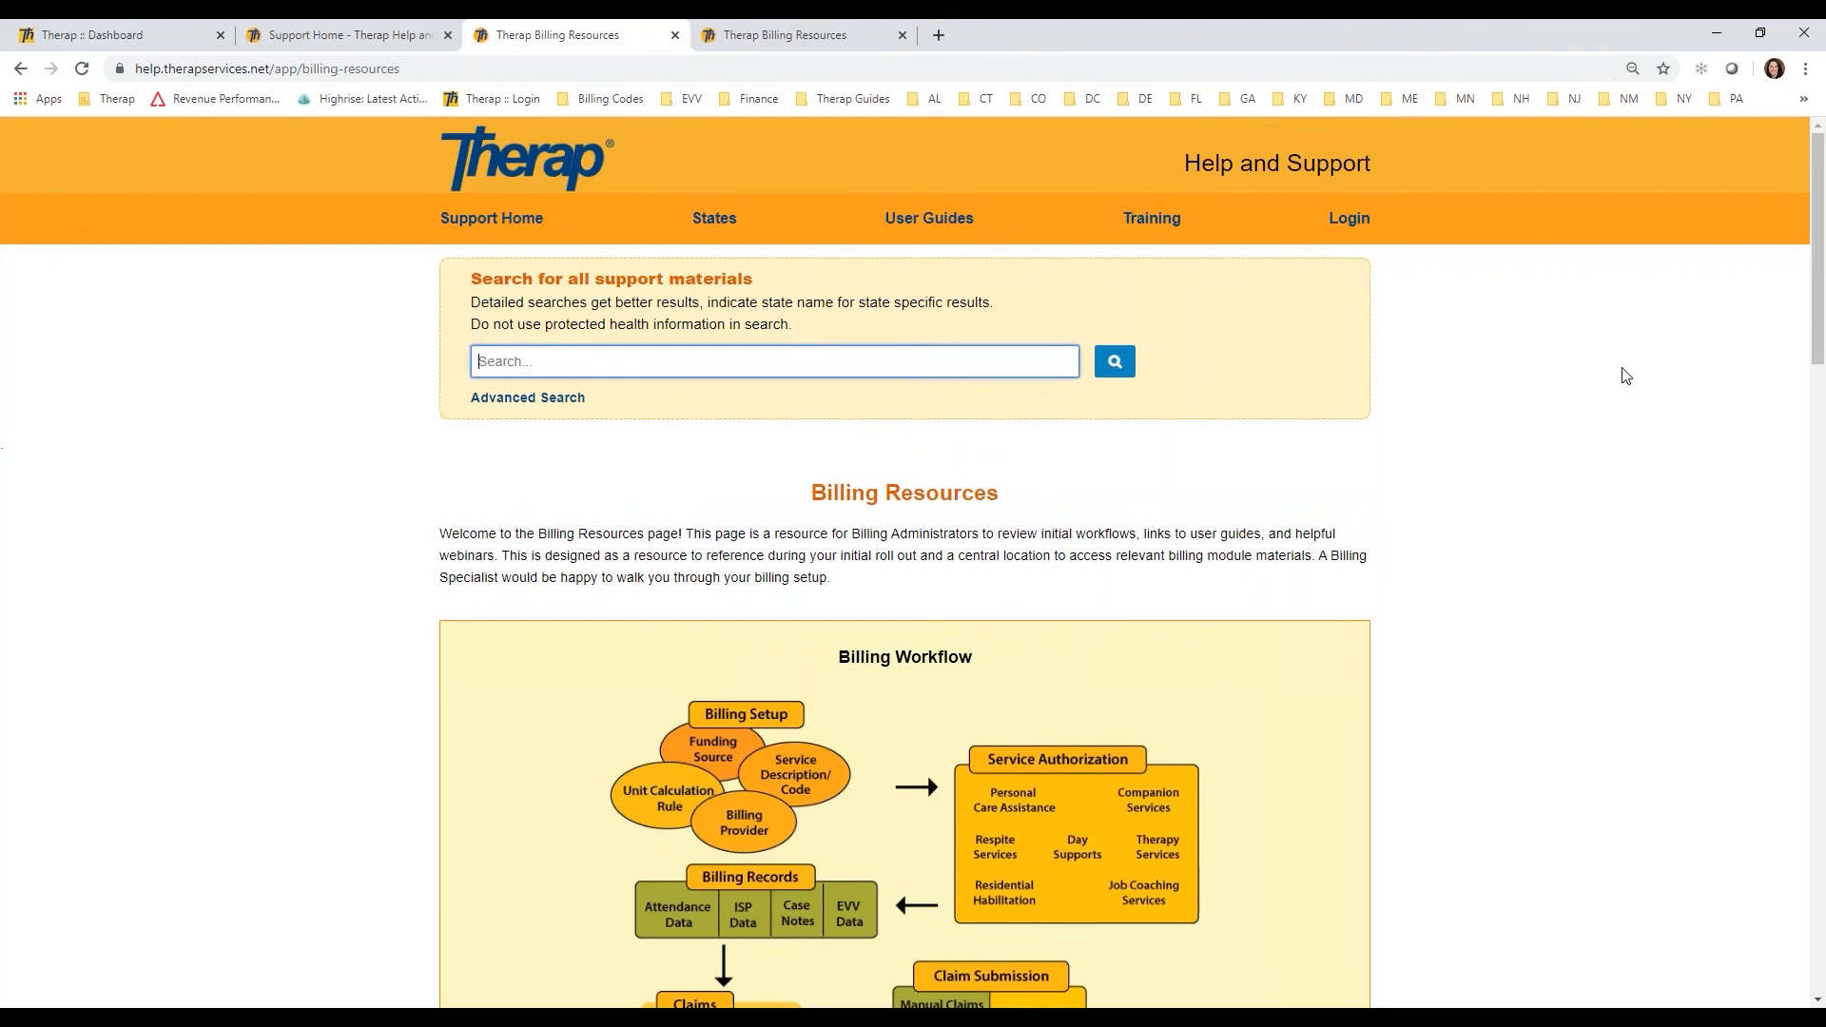